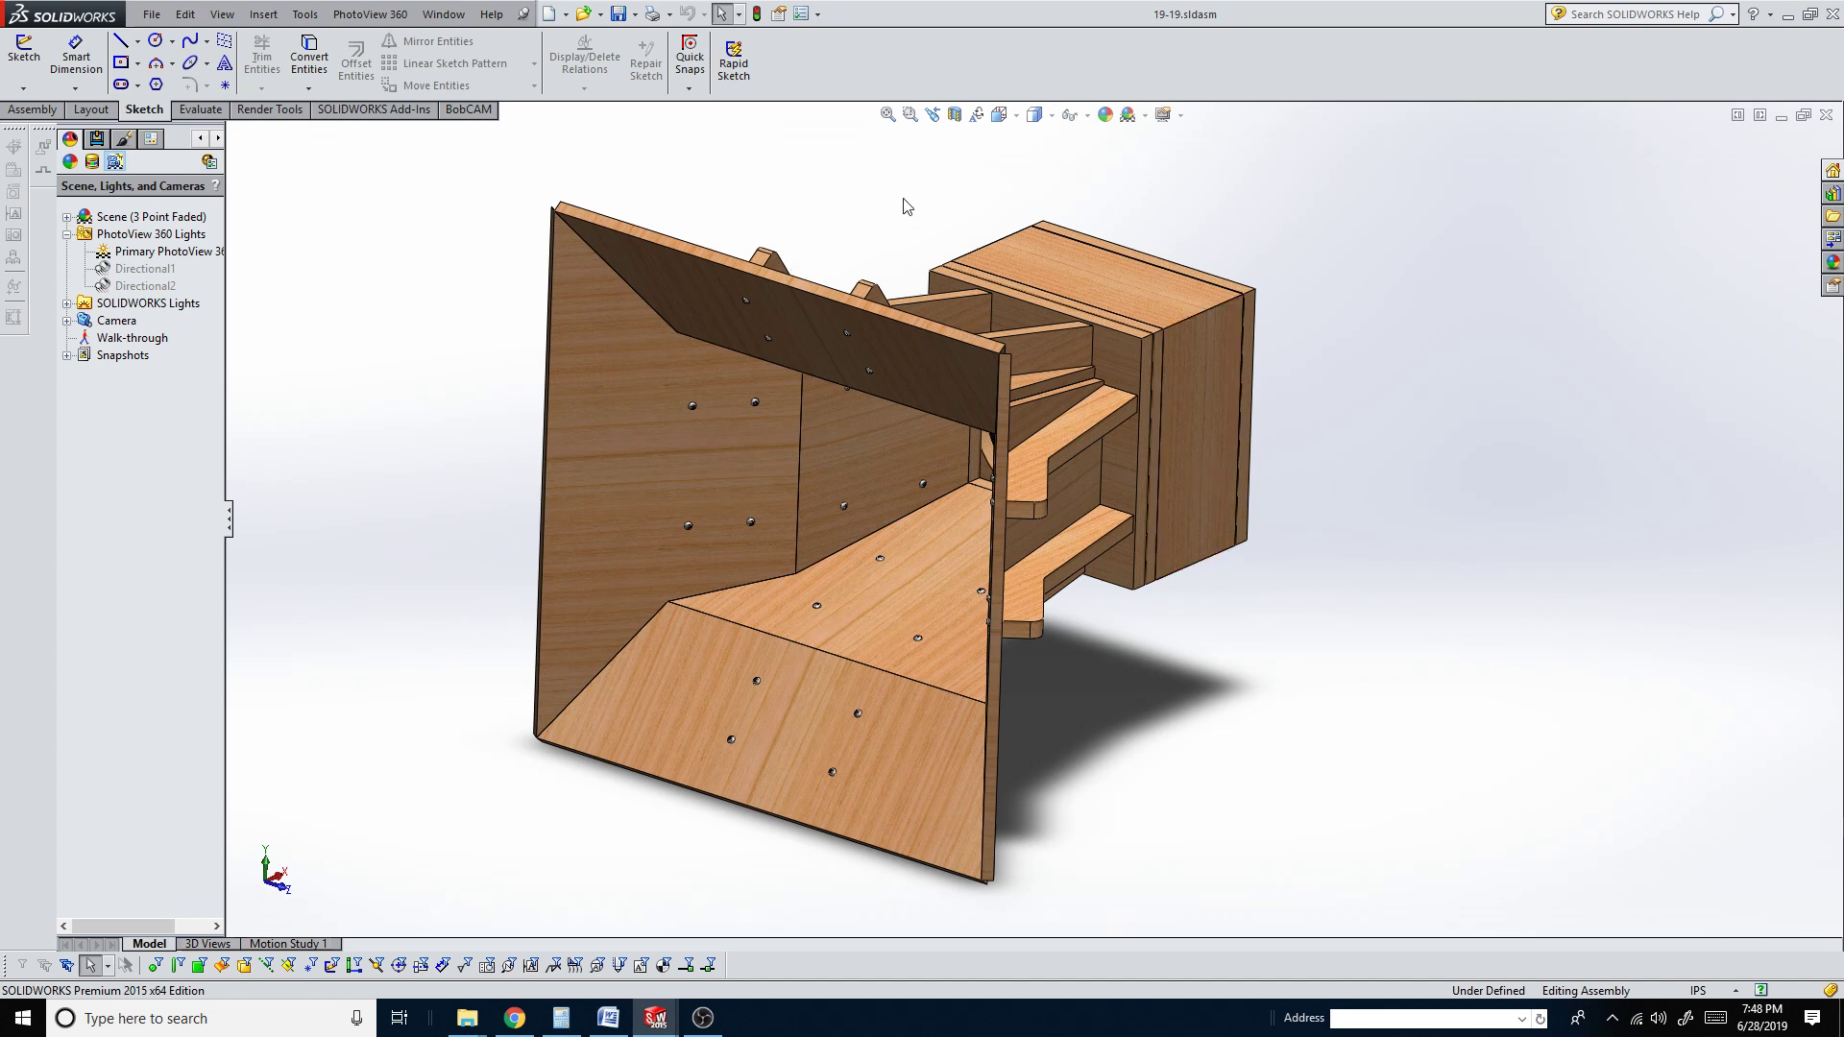
# Examine the horn's mouth, its inner panels and the driver at the throat from the front and both sides
pyautogui.press('Right')
pyautogui.press('Right')
pyautogui.press('Right')
pyautogui.press('Right')
pyautogui.press('Right')
pyautogui.press('Right')
pyautogui.press('Right')
pyautogui.press('Right')
pyautogui.press('Right')
pyautogui.press('Right')
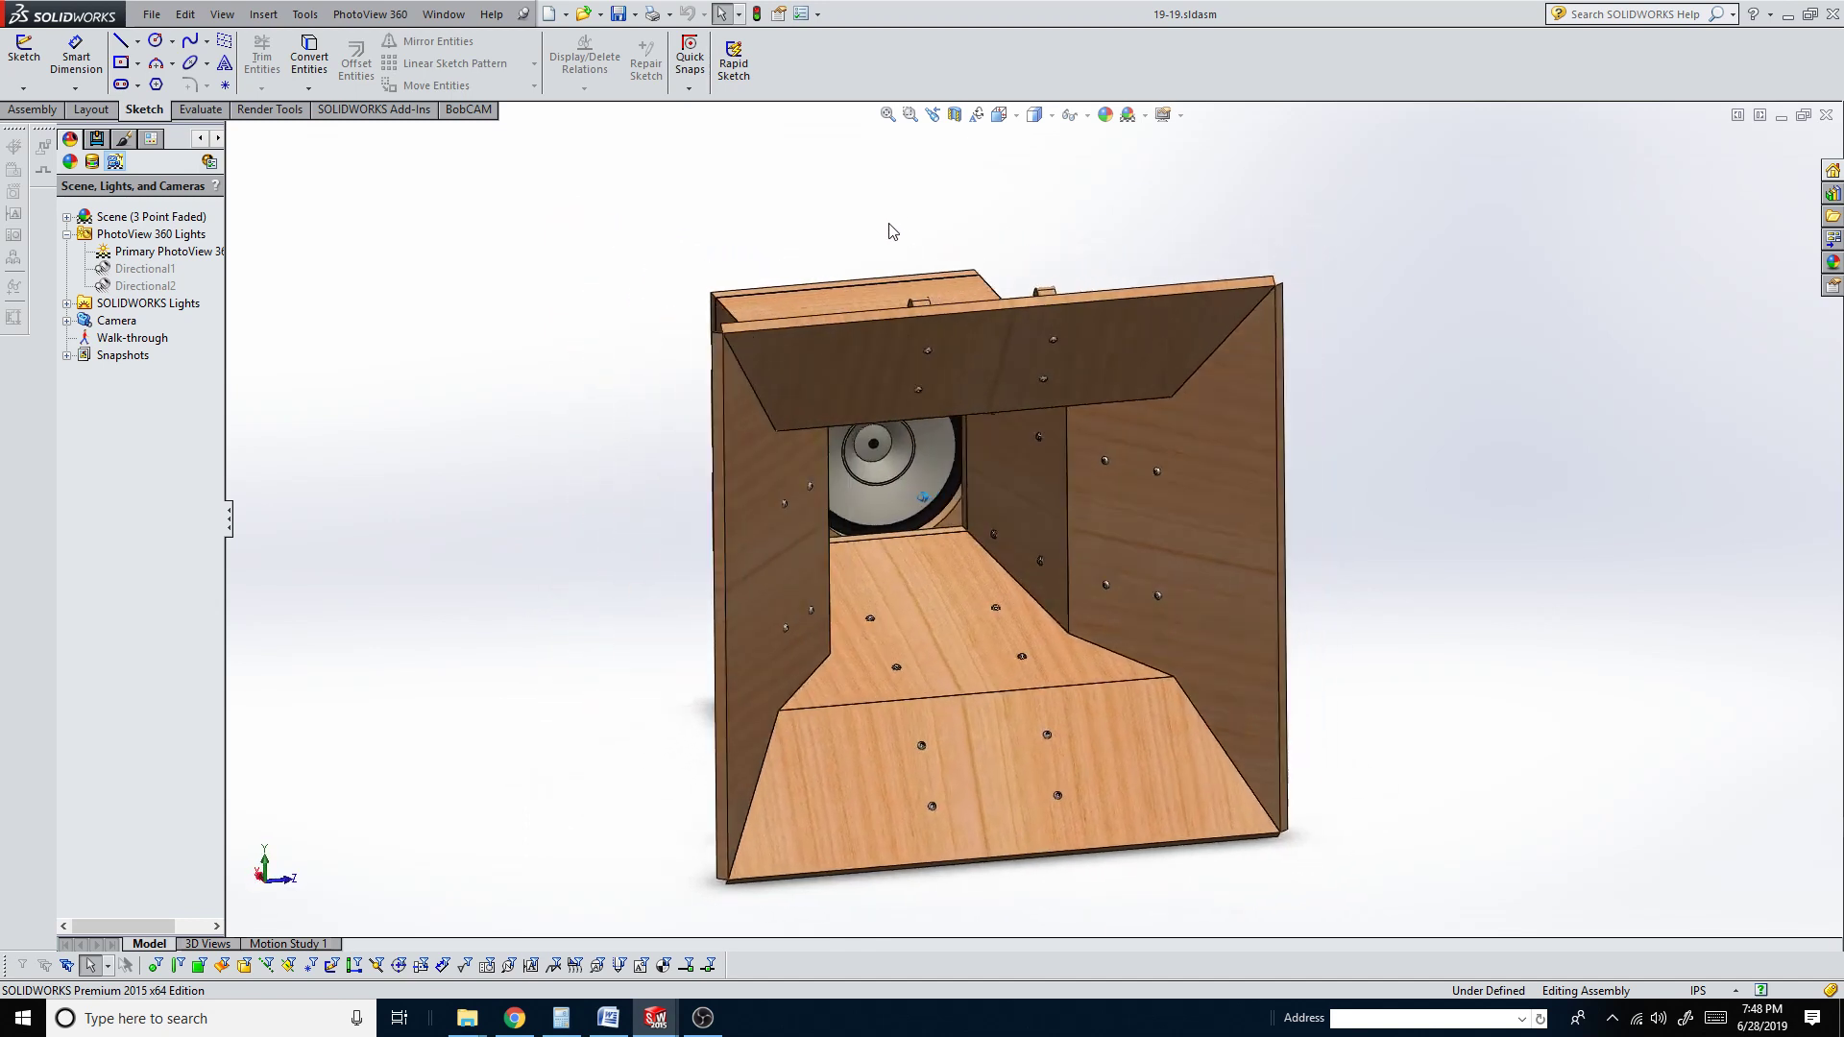
pyautogui.press('Right')
pyautogui.press('Right')
pyautogui.press('Right')
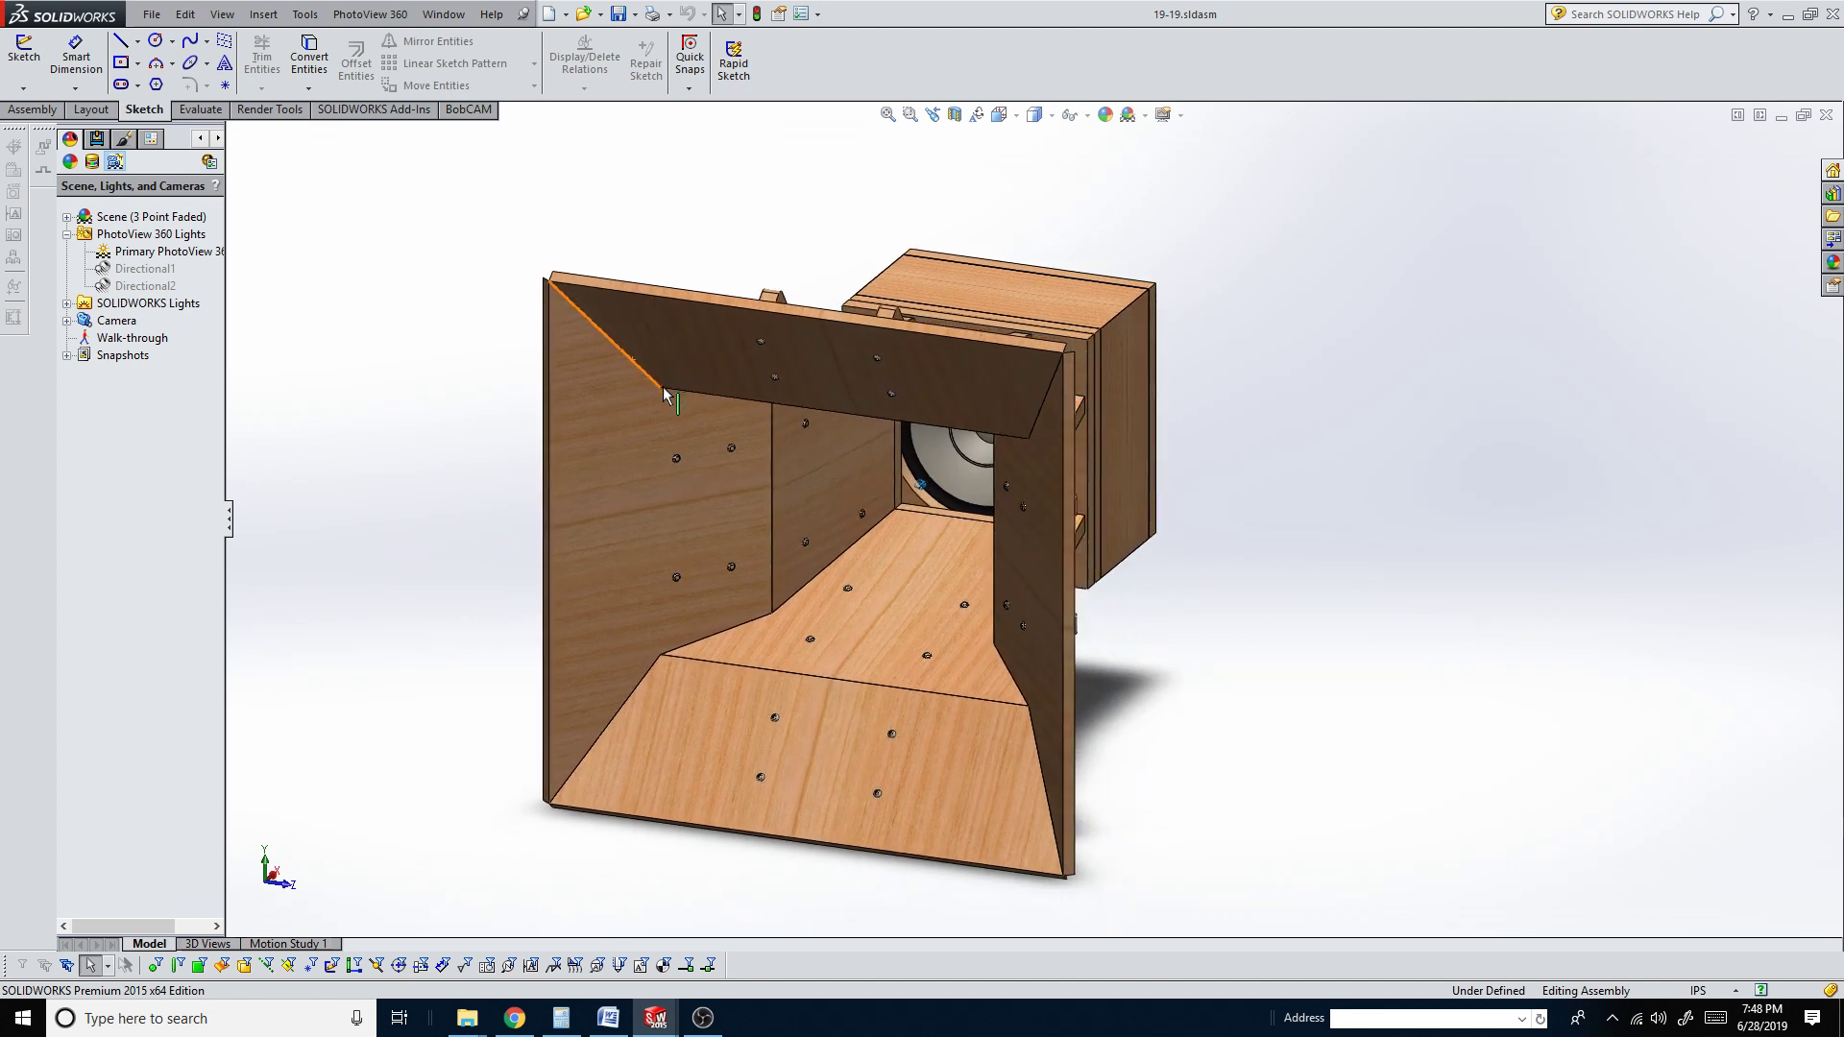
pyautogui.press('Left')
pyautogui.press('Left')
pyautogui.press('Left')
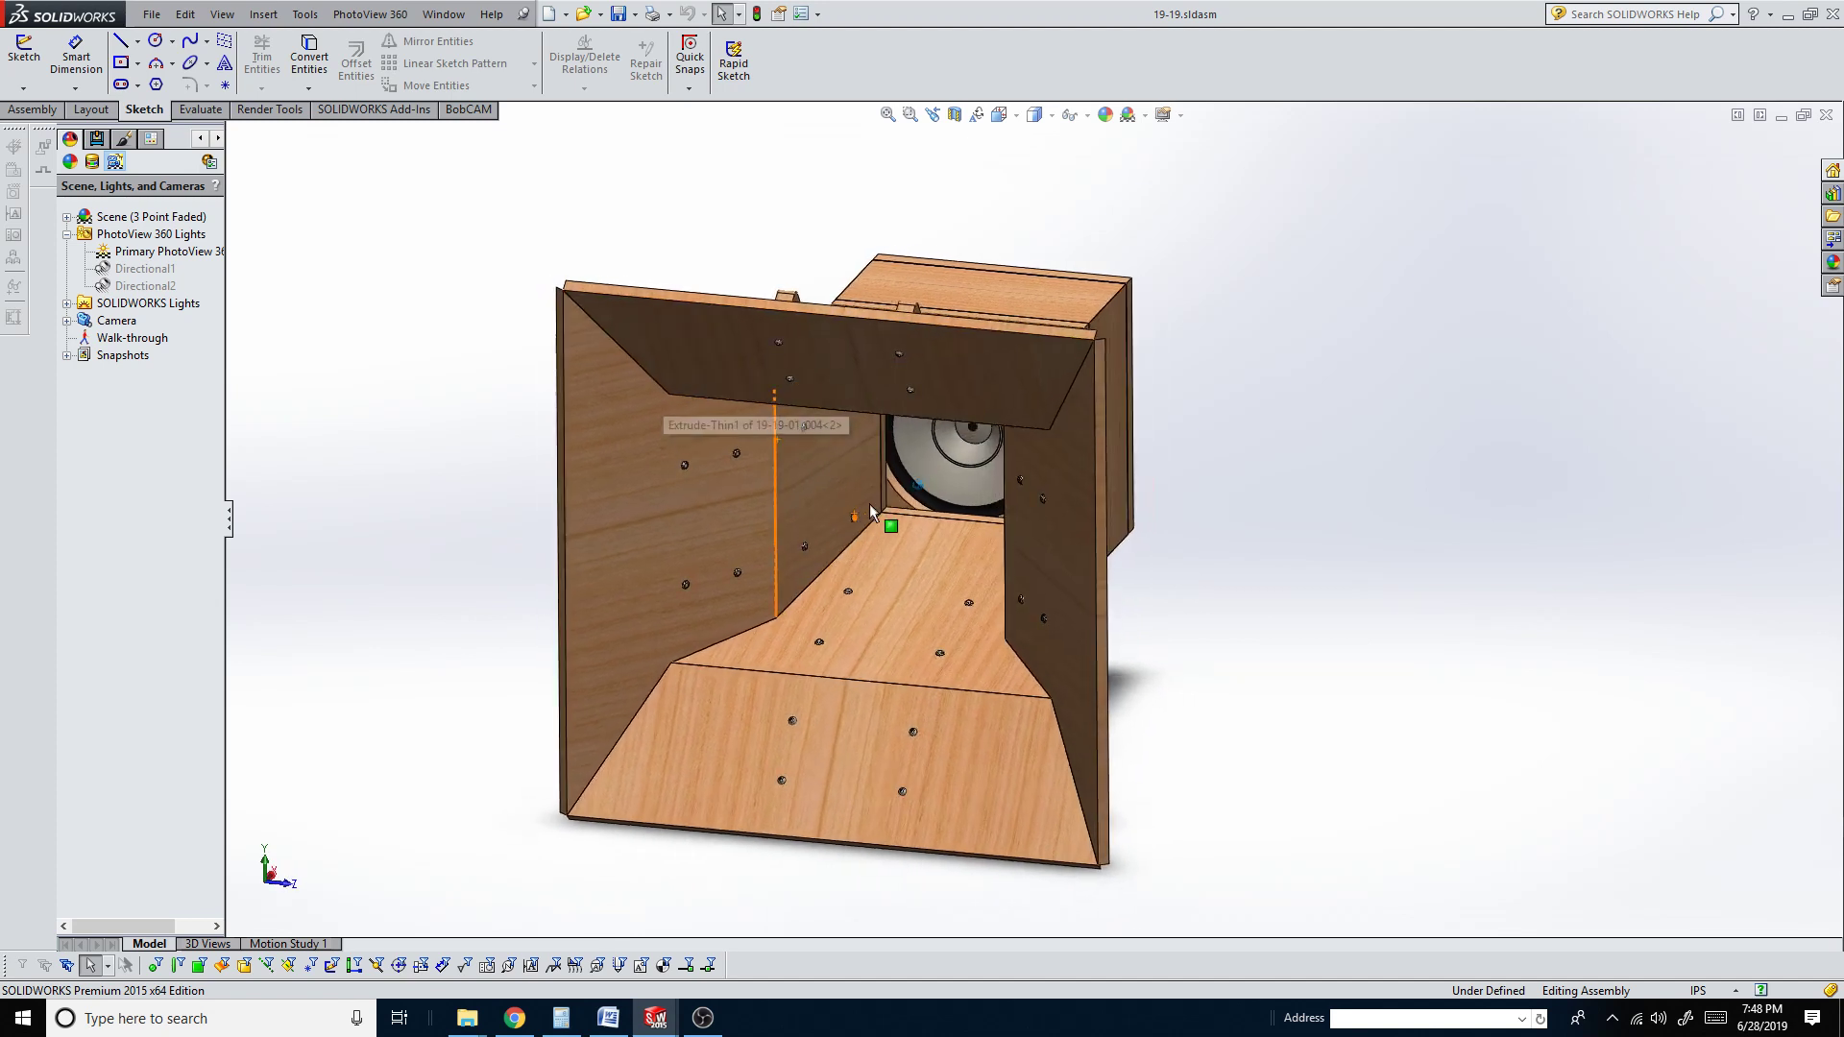
pyautogui.press('Right')
pyautogui.press('Right')
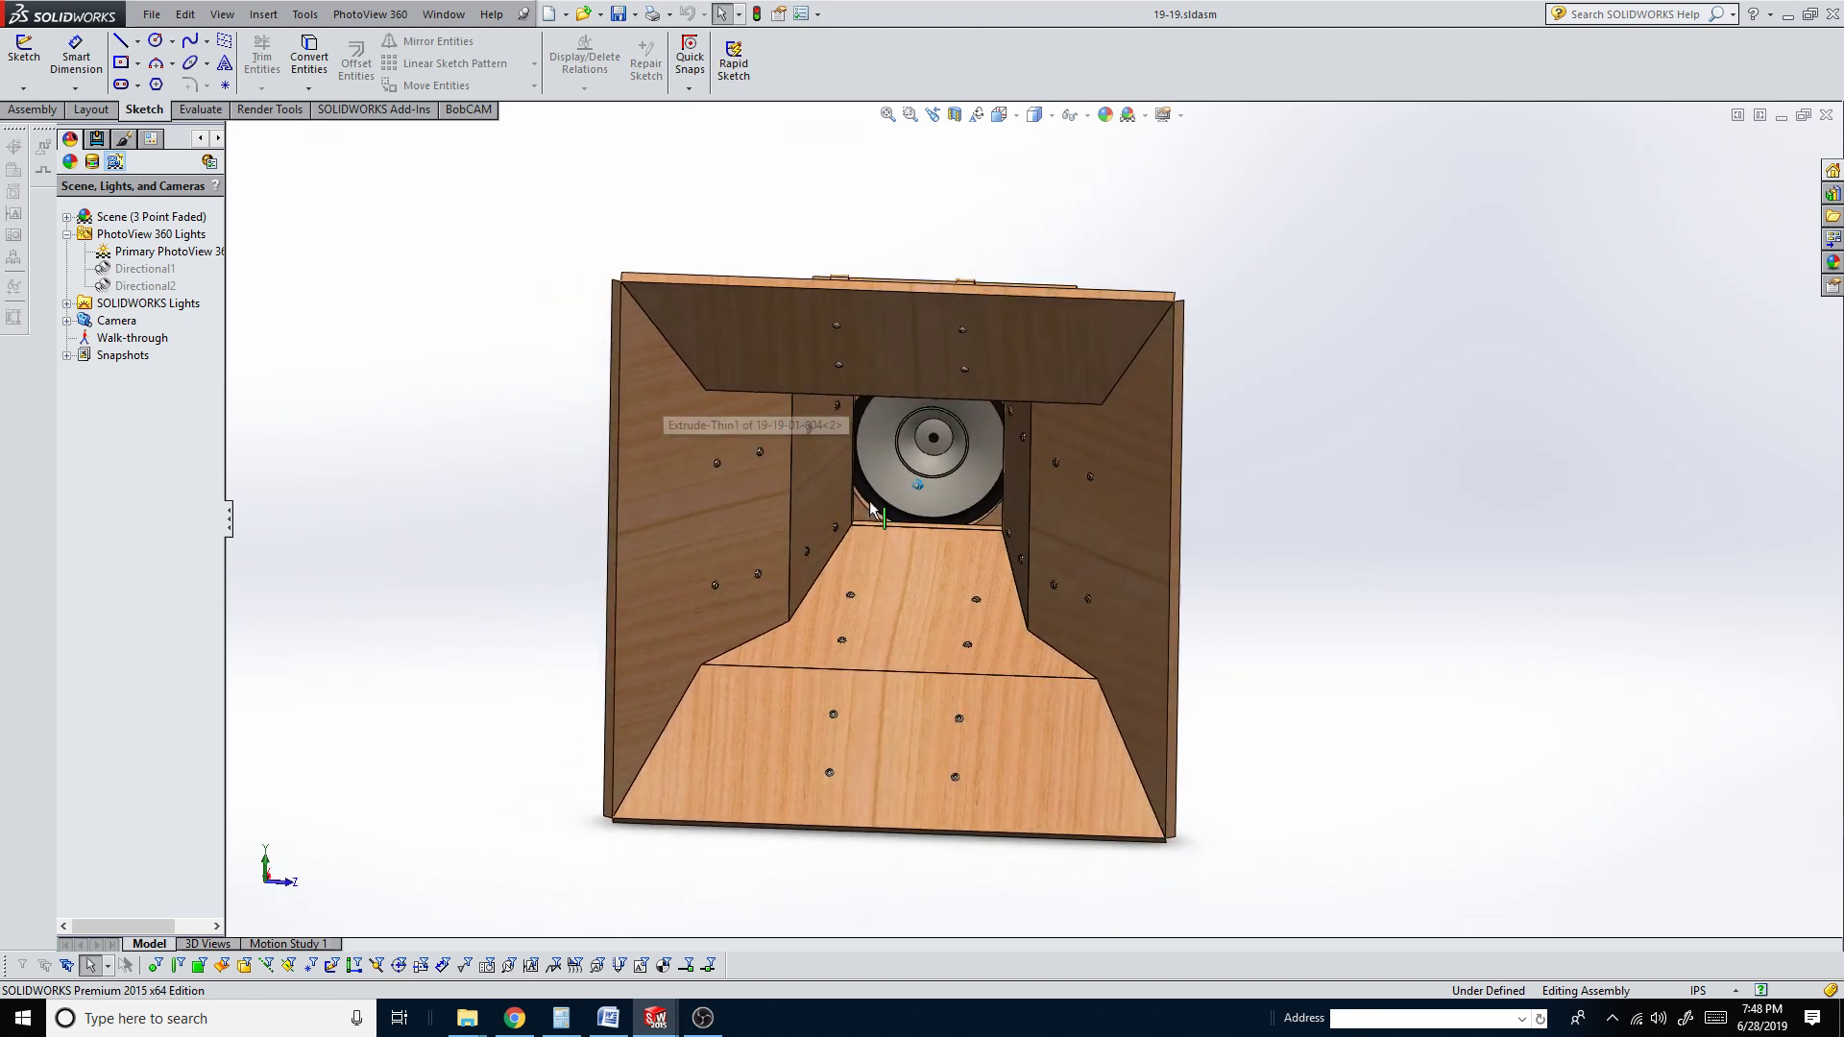
pyautogui.press('Right')
pyautogui.press('Right')
pyautogui.press('Right')
pyautogui.press('Right')
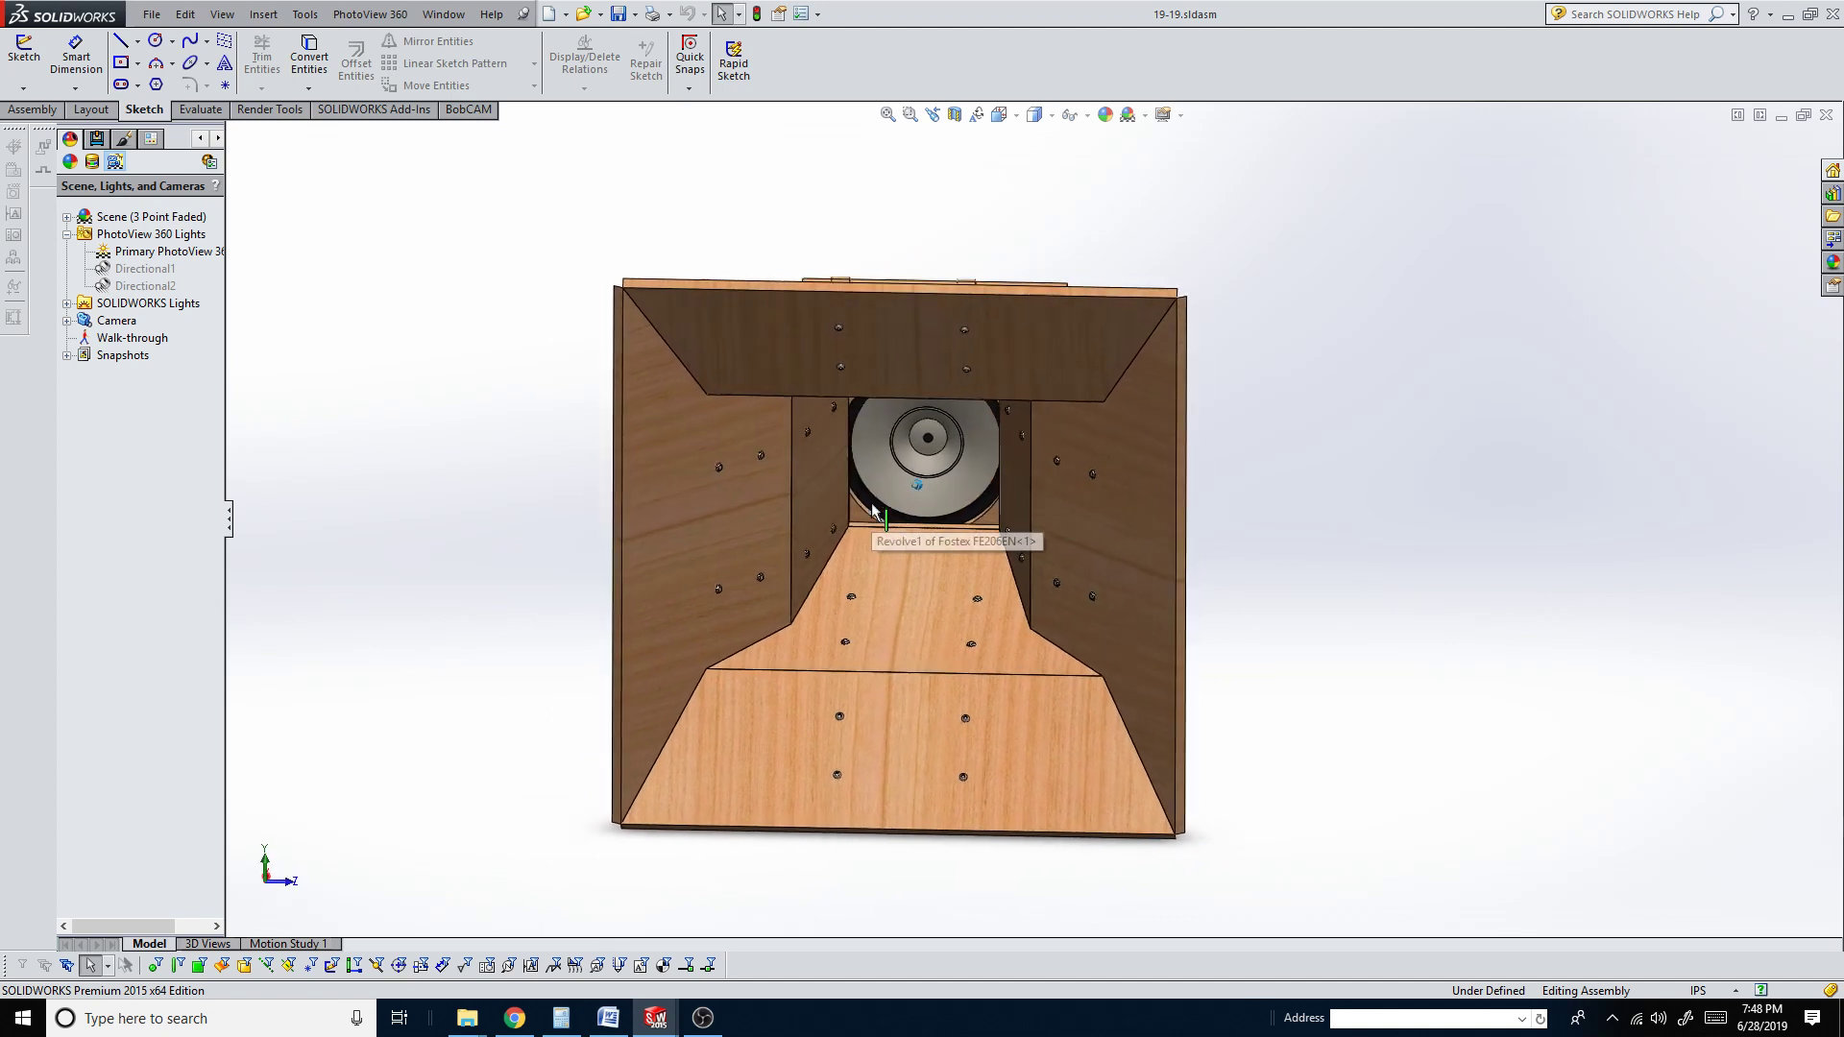
pyautogui.press('Right')
pyautogui.press('Right')
pyautogui.press('Right')
pyautogui.press('Right')
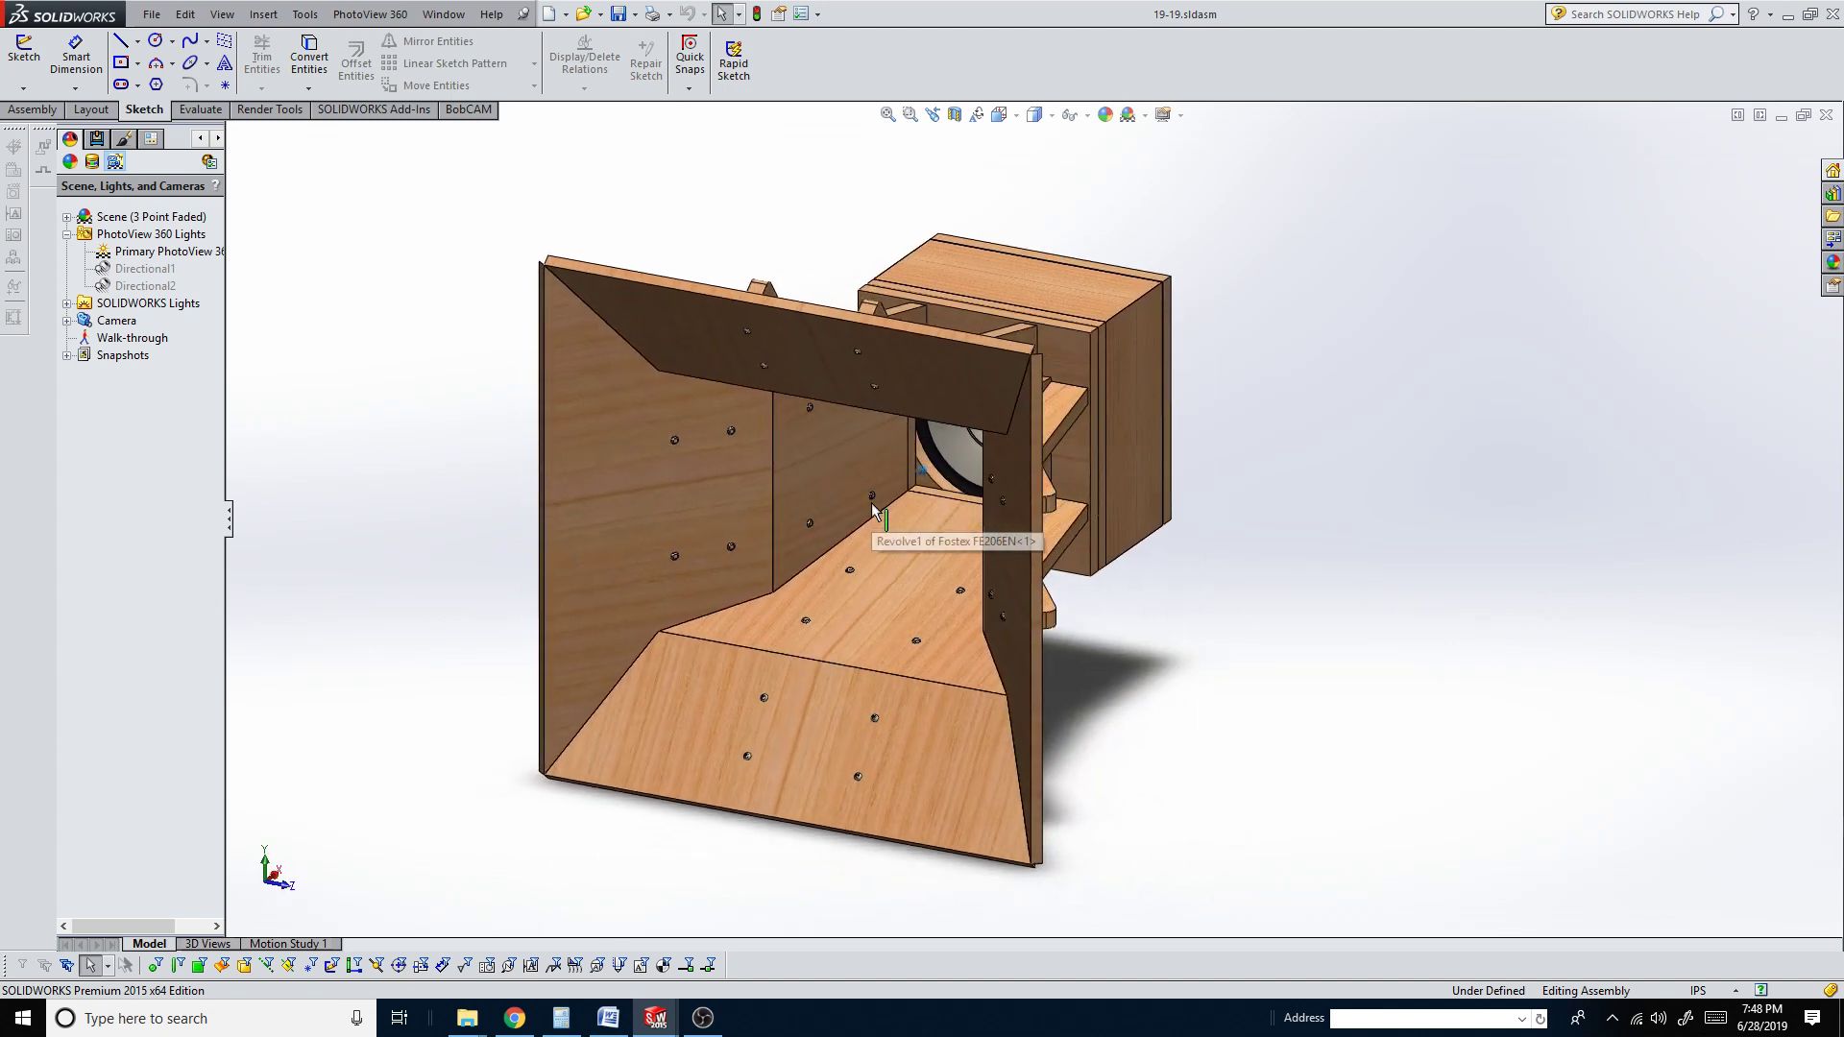
pyautogui.press('Left')
pyautogui.press('Left')
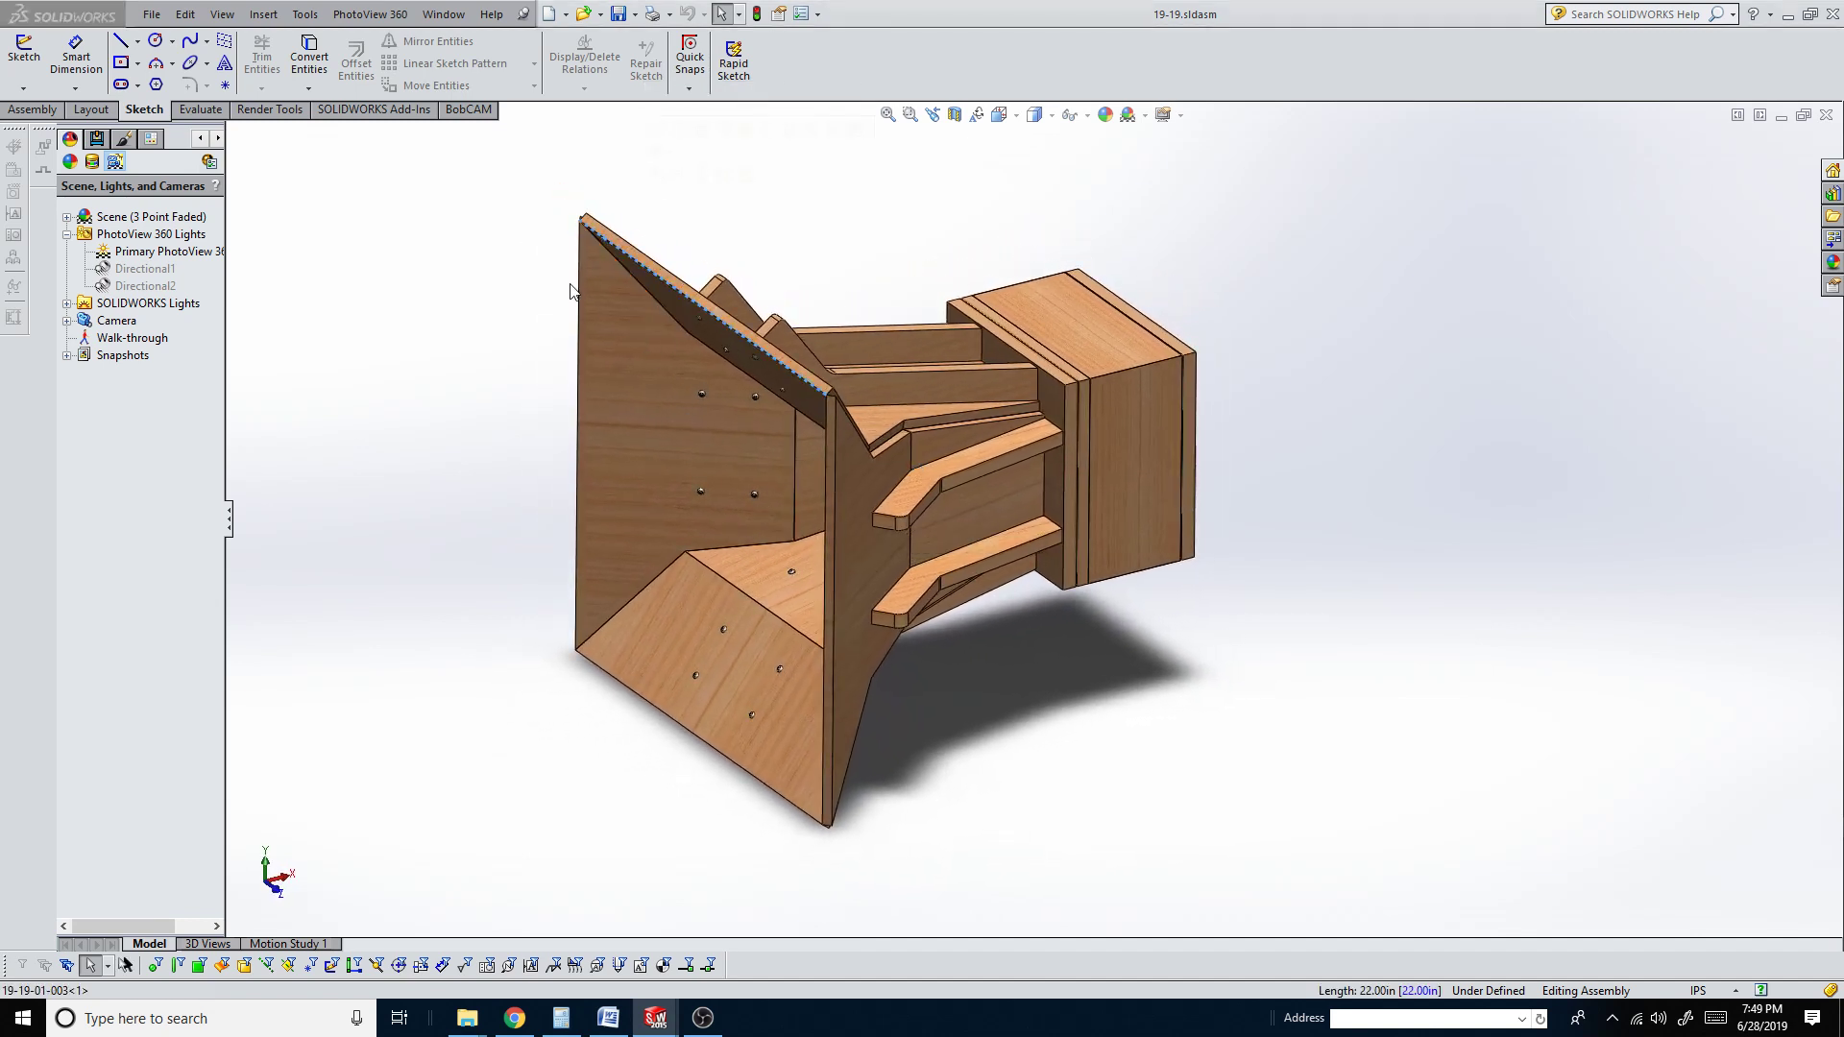
# Examine the horn's outer bracing ribs and the driver enclosure from the side, along with the flared mouth
pyautogui.moveTo(888, 486); pyautogui.dragTo(670, 432, button='middle')
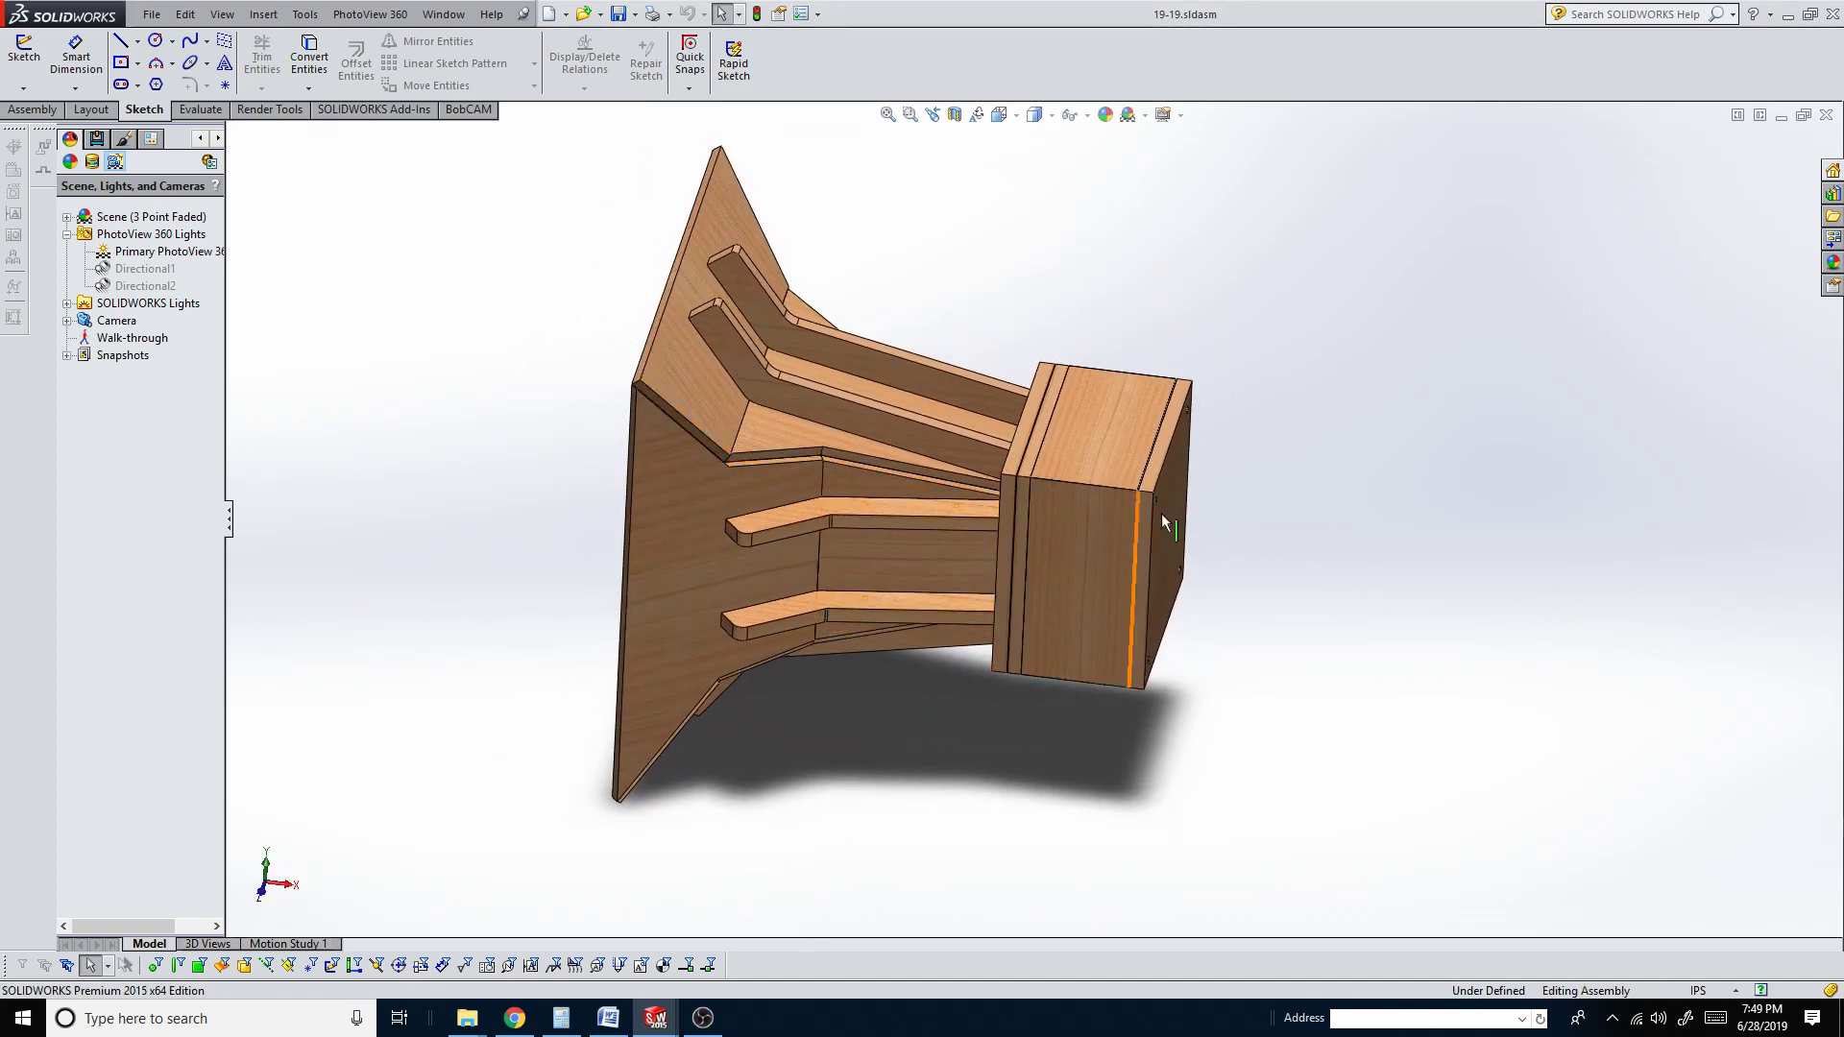
pyautogui.moveTo(1010, 495); pyautogui.dragTo(1016, 406, button='middle')
pyautogui.moveTo(960, 317); pyautogui.dragTo(1052, 480, button='middle')
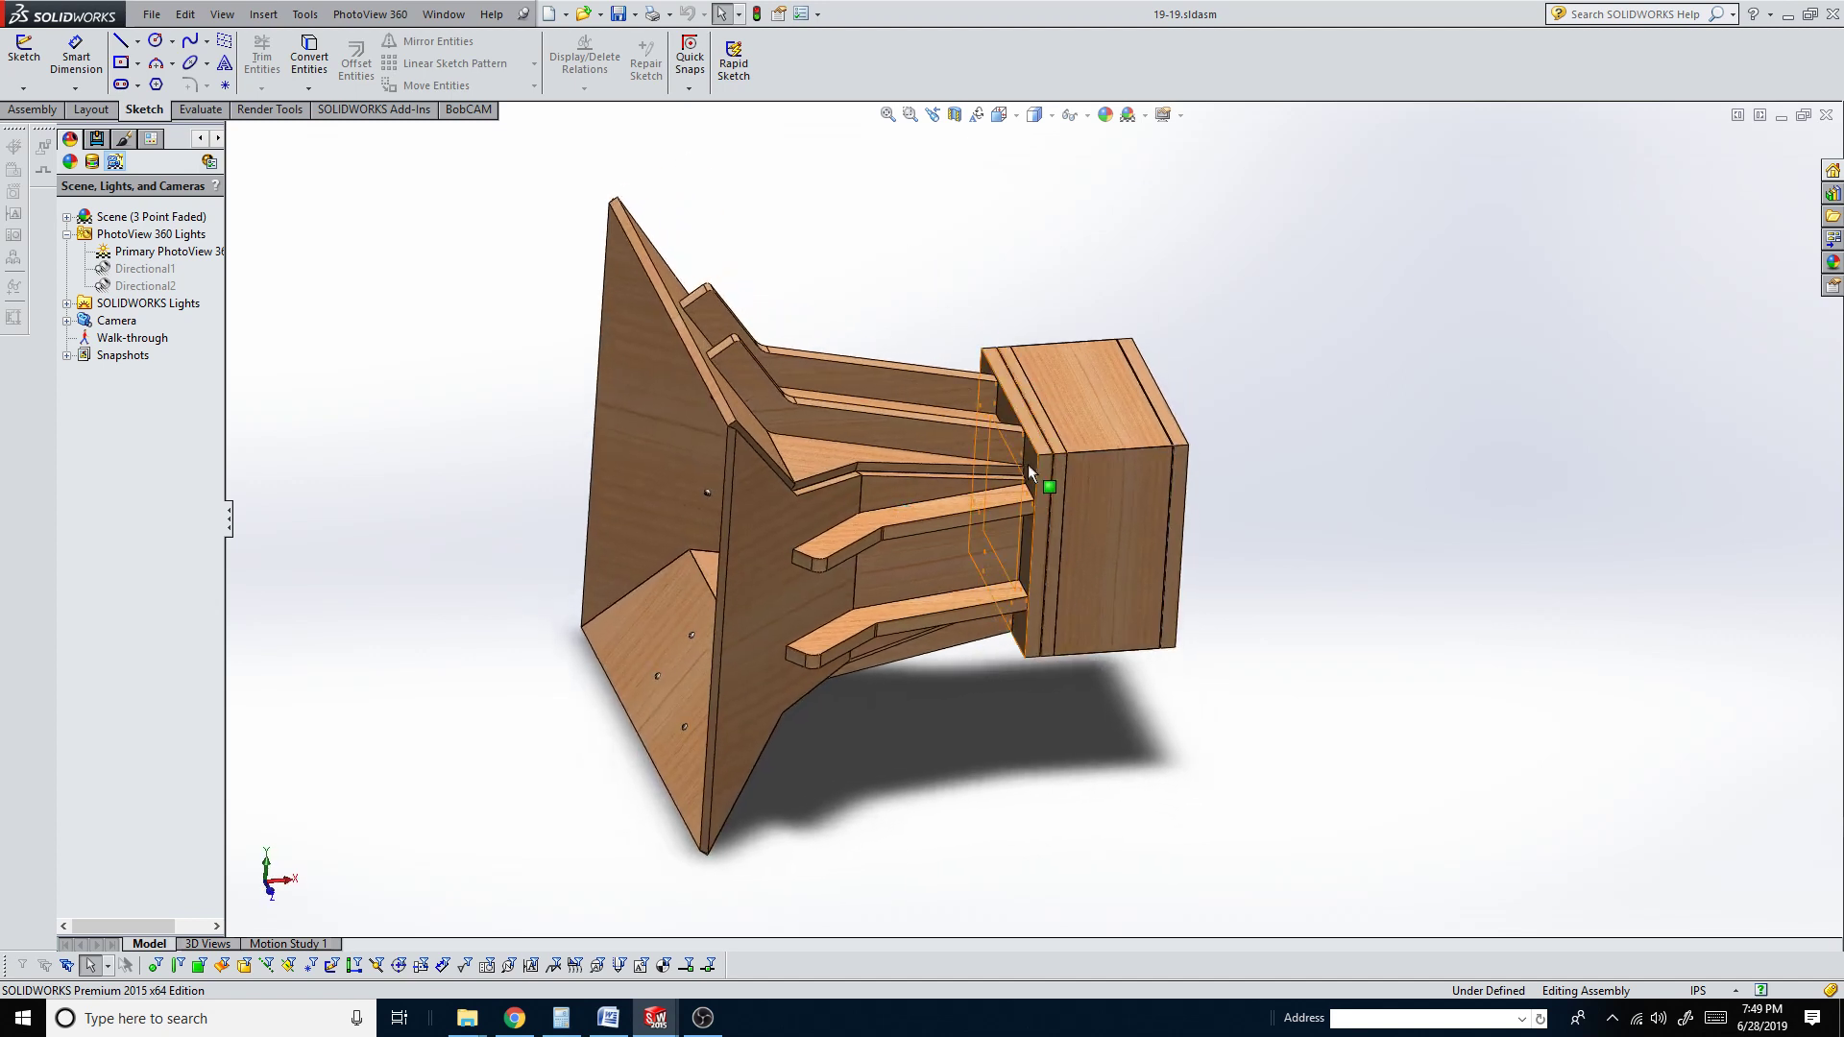
pyautogui.press('Right')
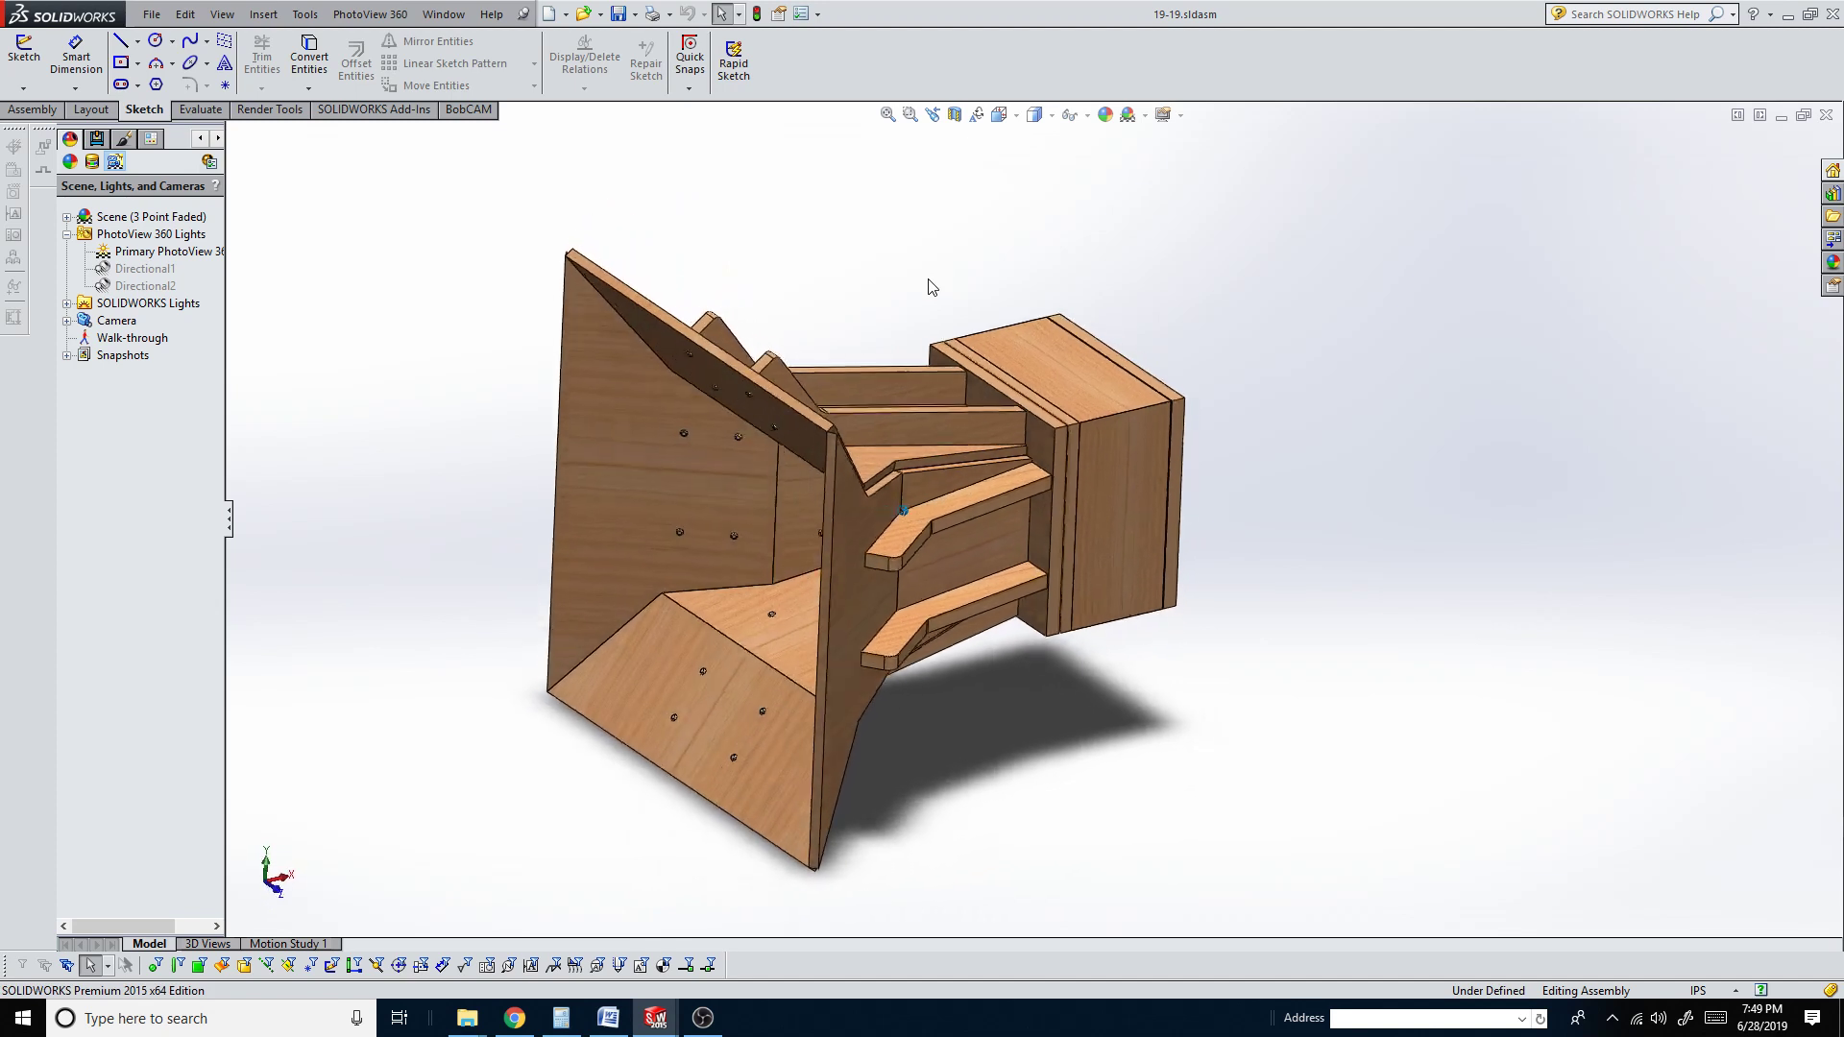
pyautogui.press('Right')
pyautogui.press('Right')
pyautogui.press('Right')
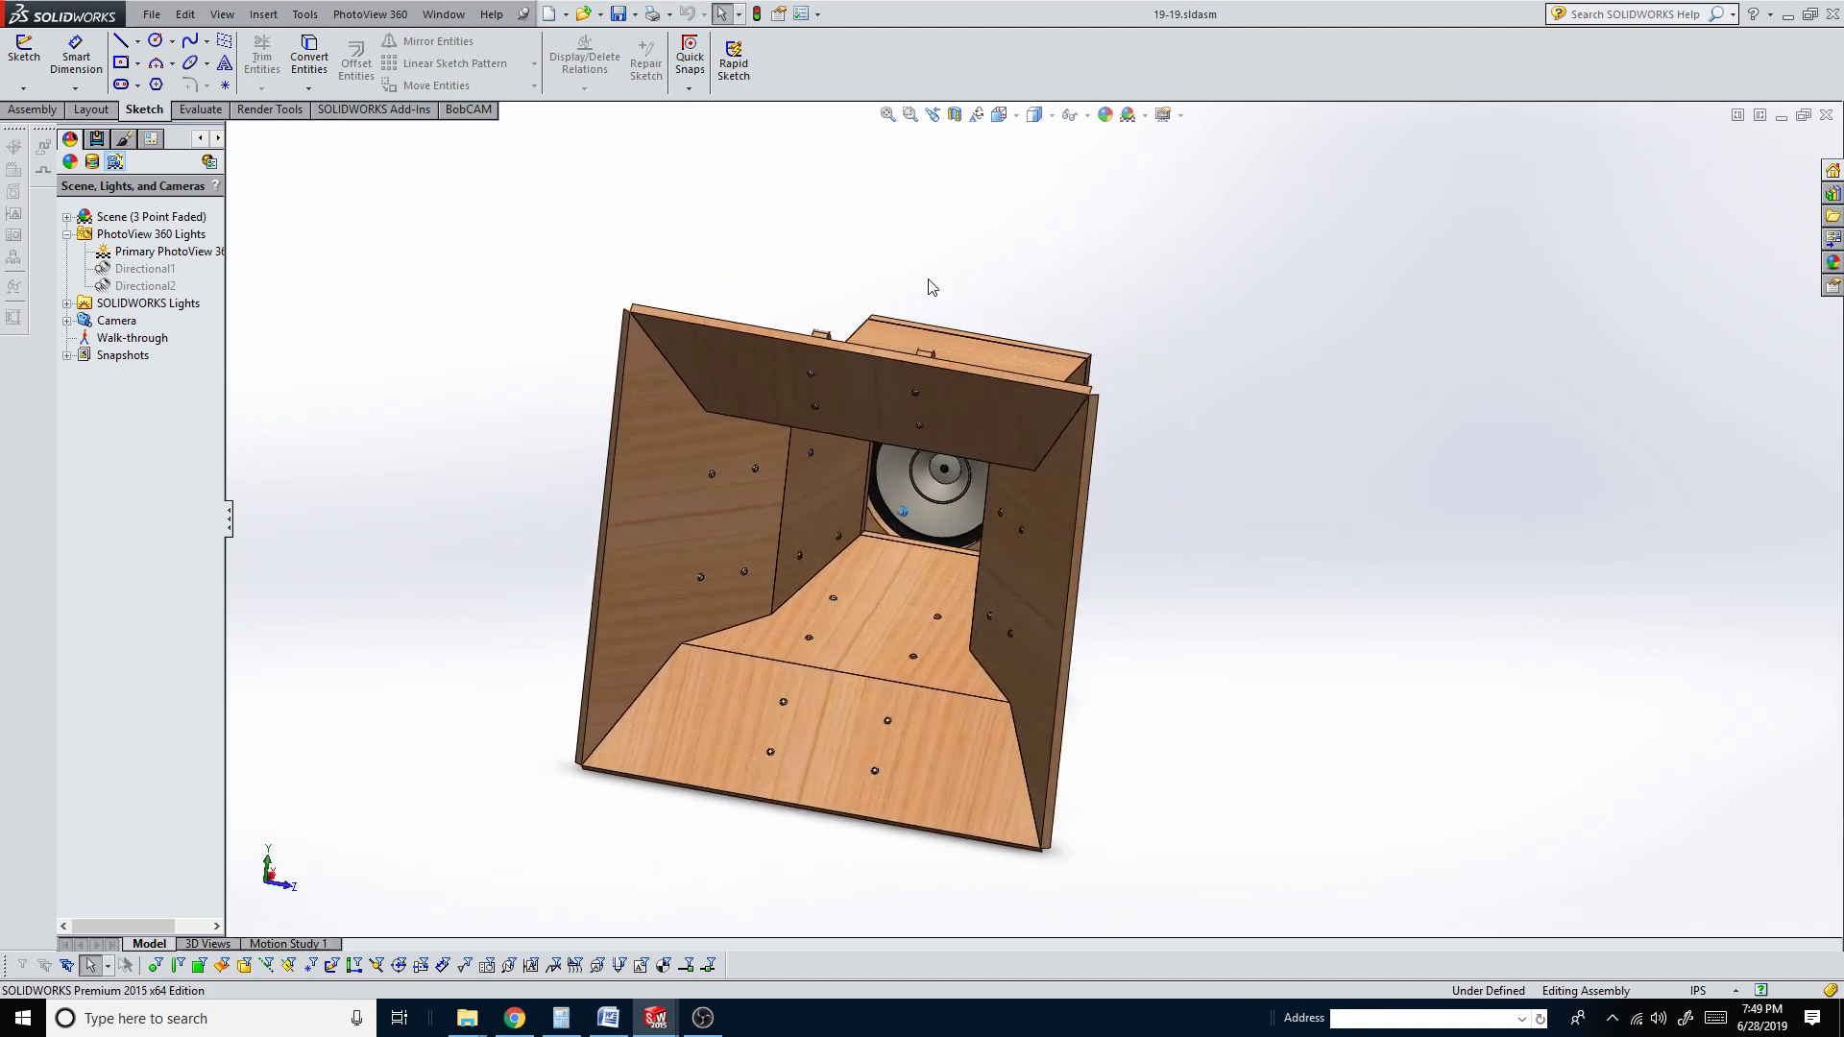
pyautogui.press('Left')
pyautogui.press('Left')
pyautogui.press('Left')
pyautogui.press('Right')
pyautogui.press('Right')
pyautogui.press('Right')
pyautogui.press('Right')
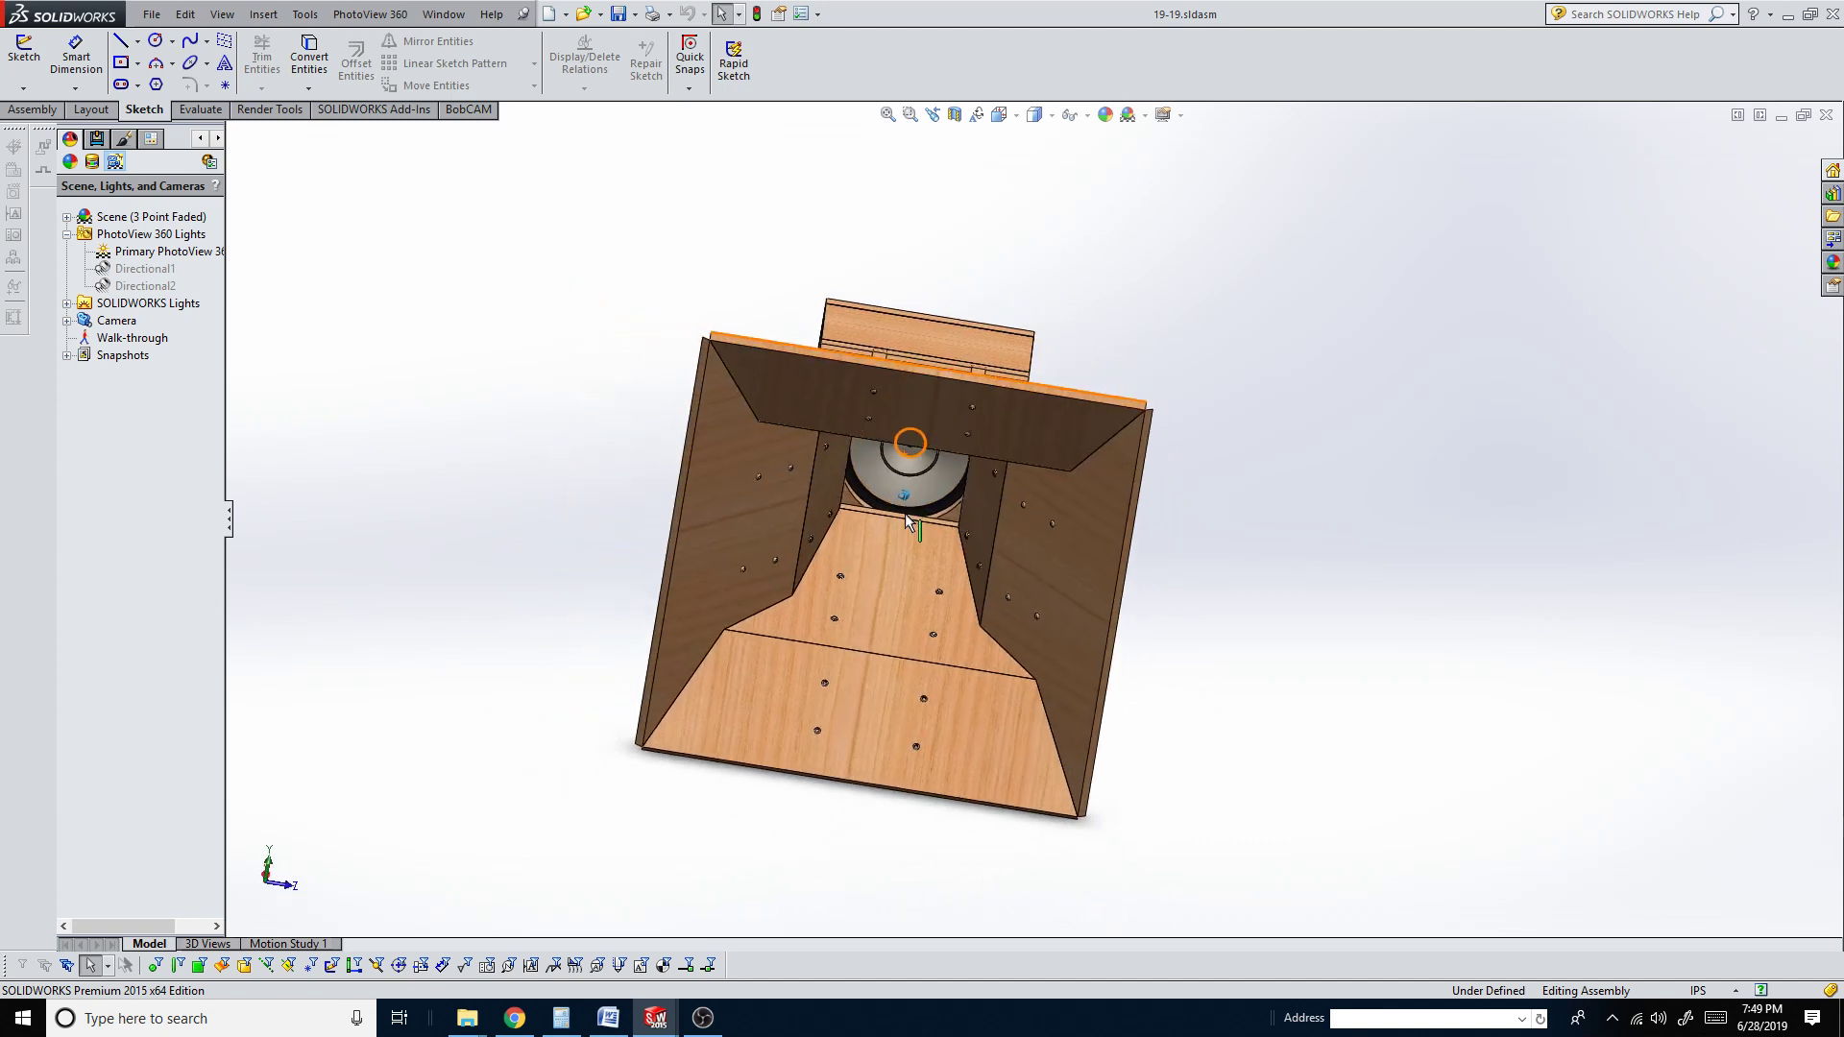
pyautogui.press('Left')
pyautogui.press('Left')
pyautogui.press('Left')
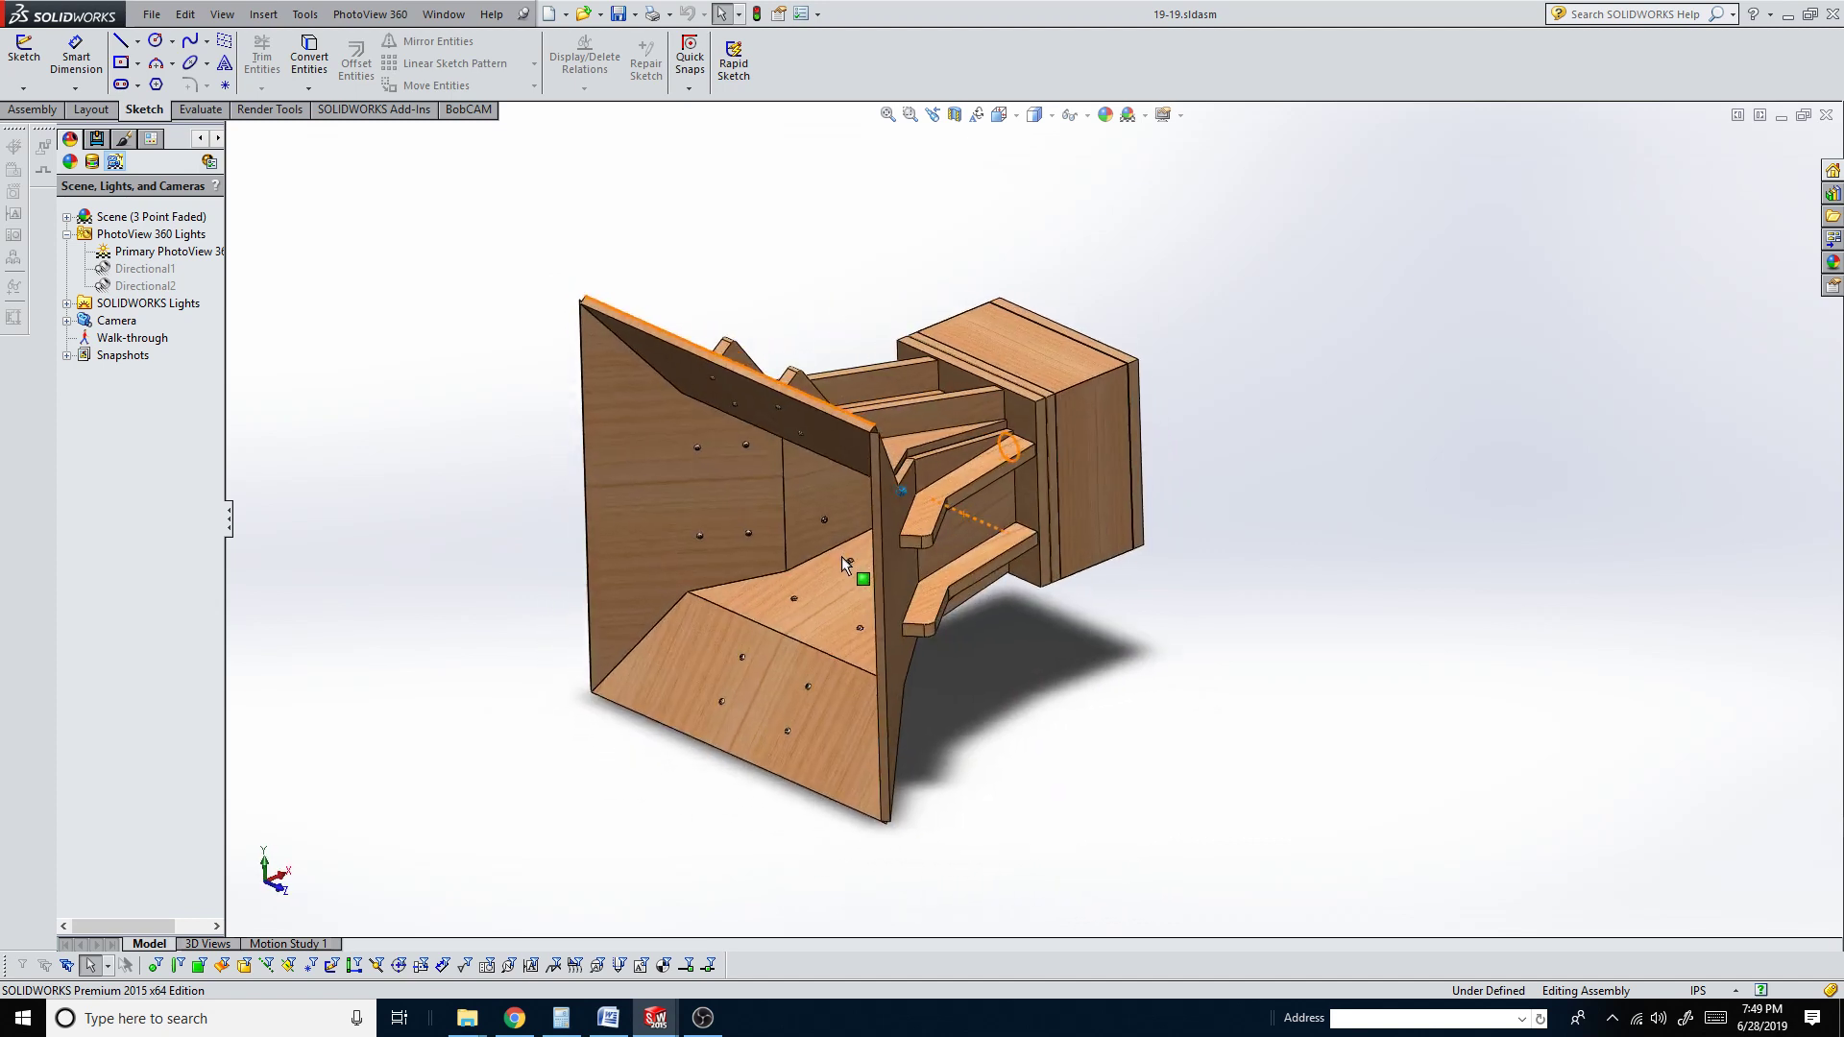
pyautogui.press('Left')
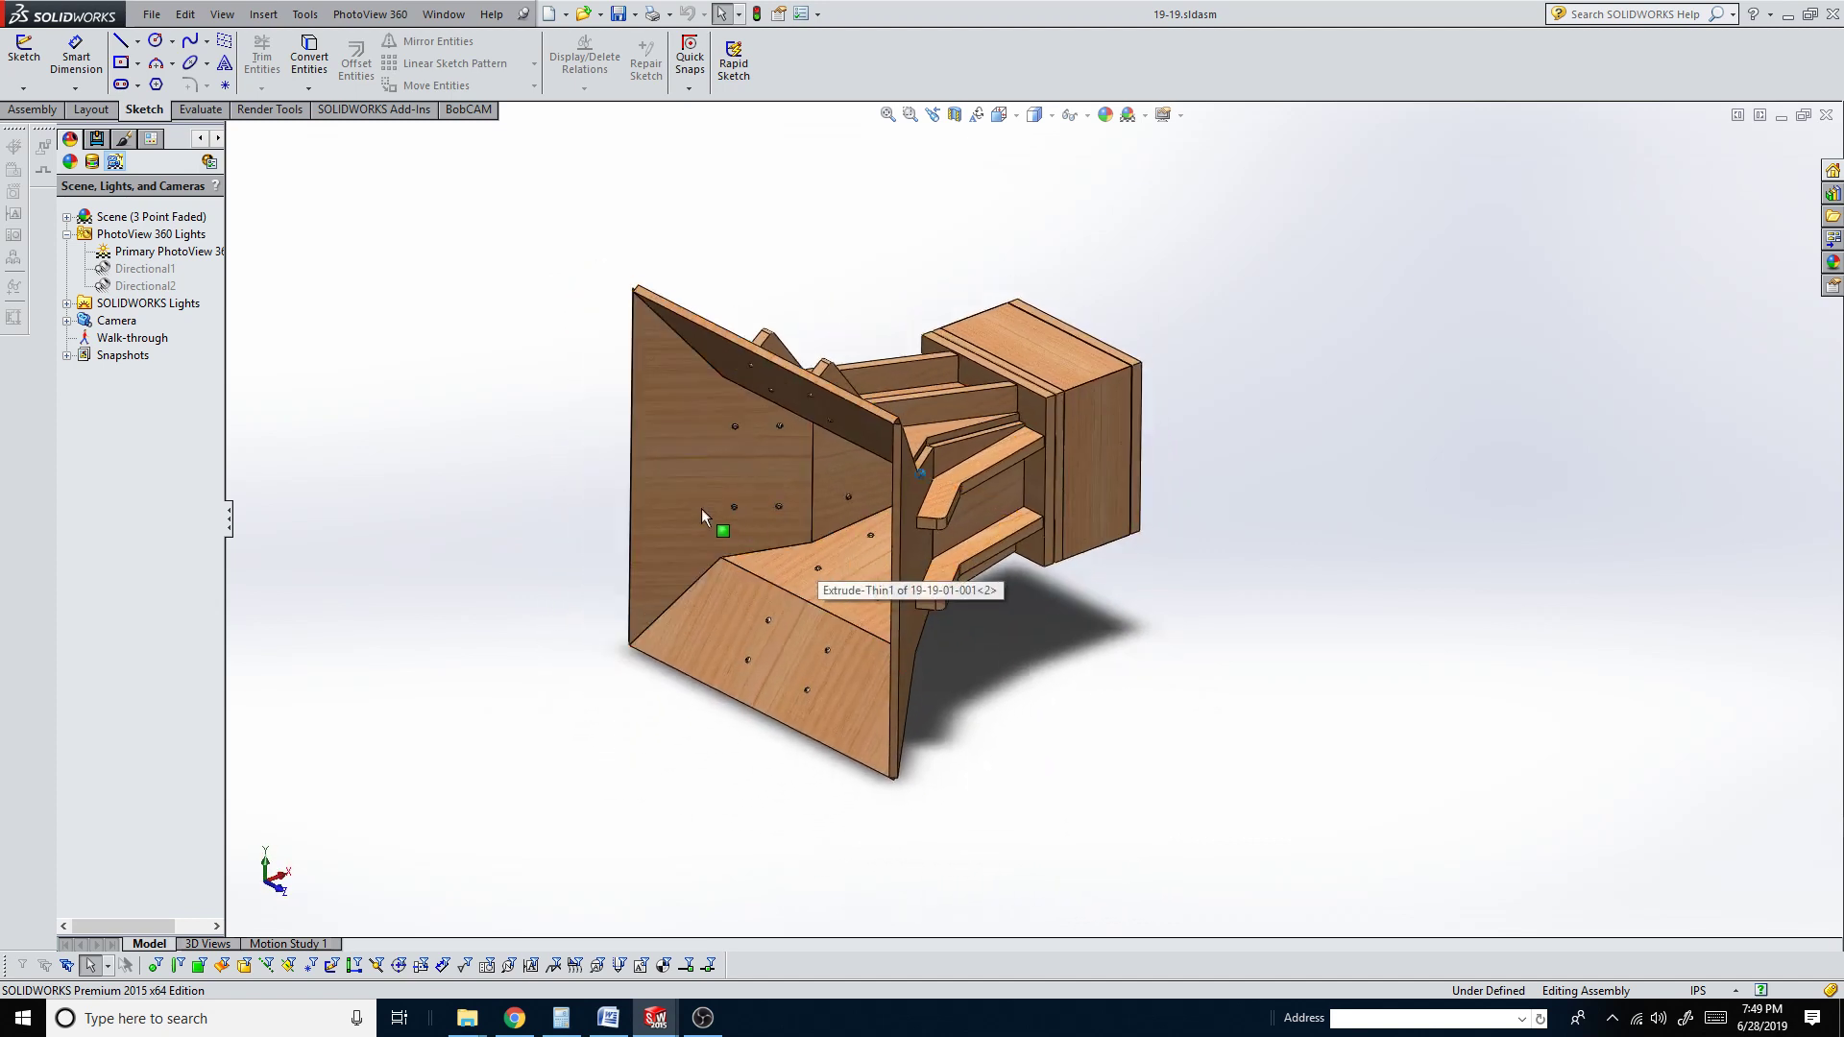
pyautogui.press('Right')
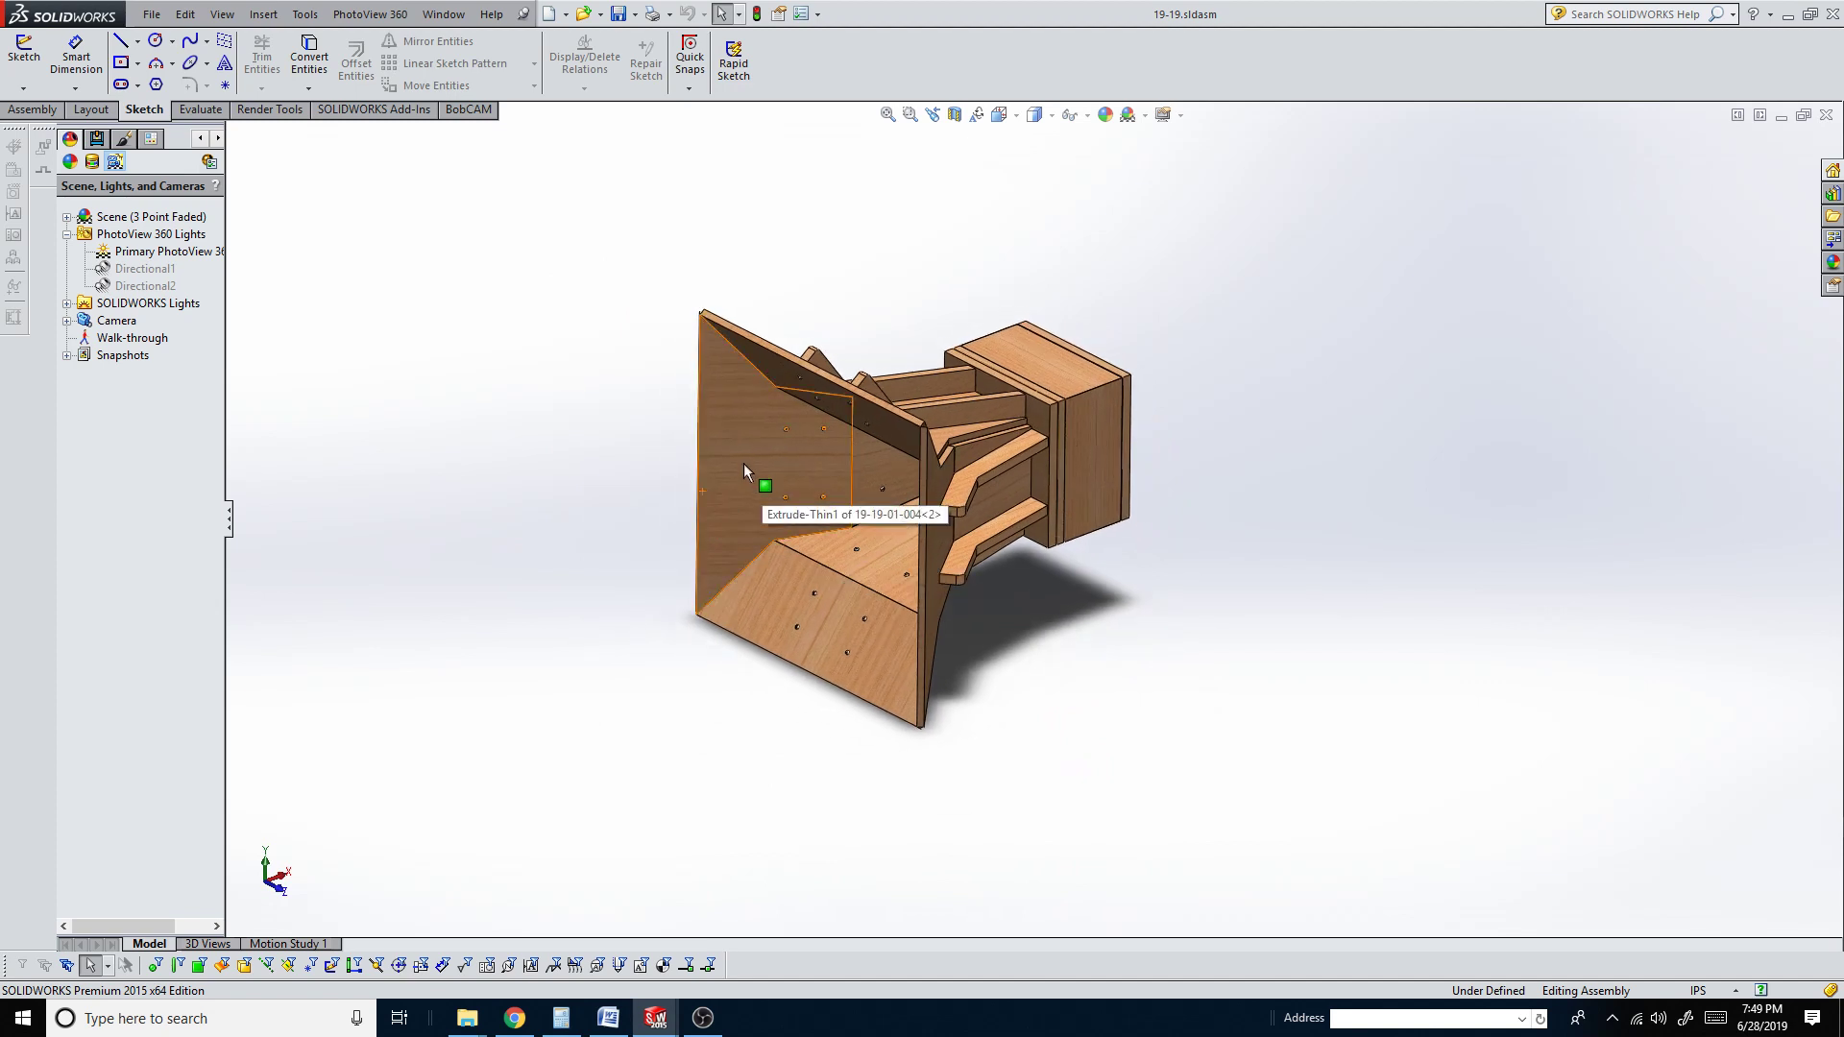
# Examine the complete horn speaker assembly from a distance, turning it from one side to the other
pyautogui.press('z')
pyautogui.press('Right')
pyautogui.press('Right')
pyautogui.press('Right')
pyautogui.press('Right')
pyautogui.press('Right')
pyautogui.press('Right')
pyautogui.press('Right')
pyautogui.press('Right')
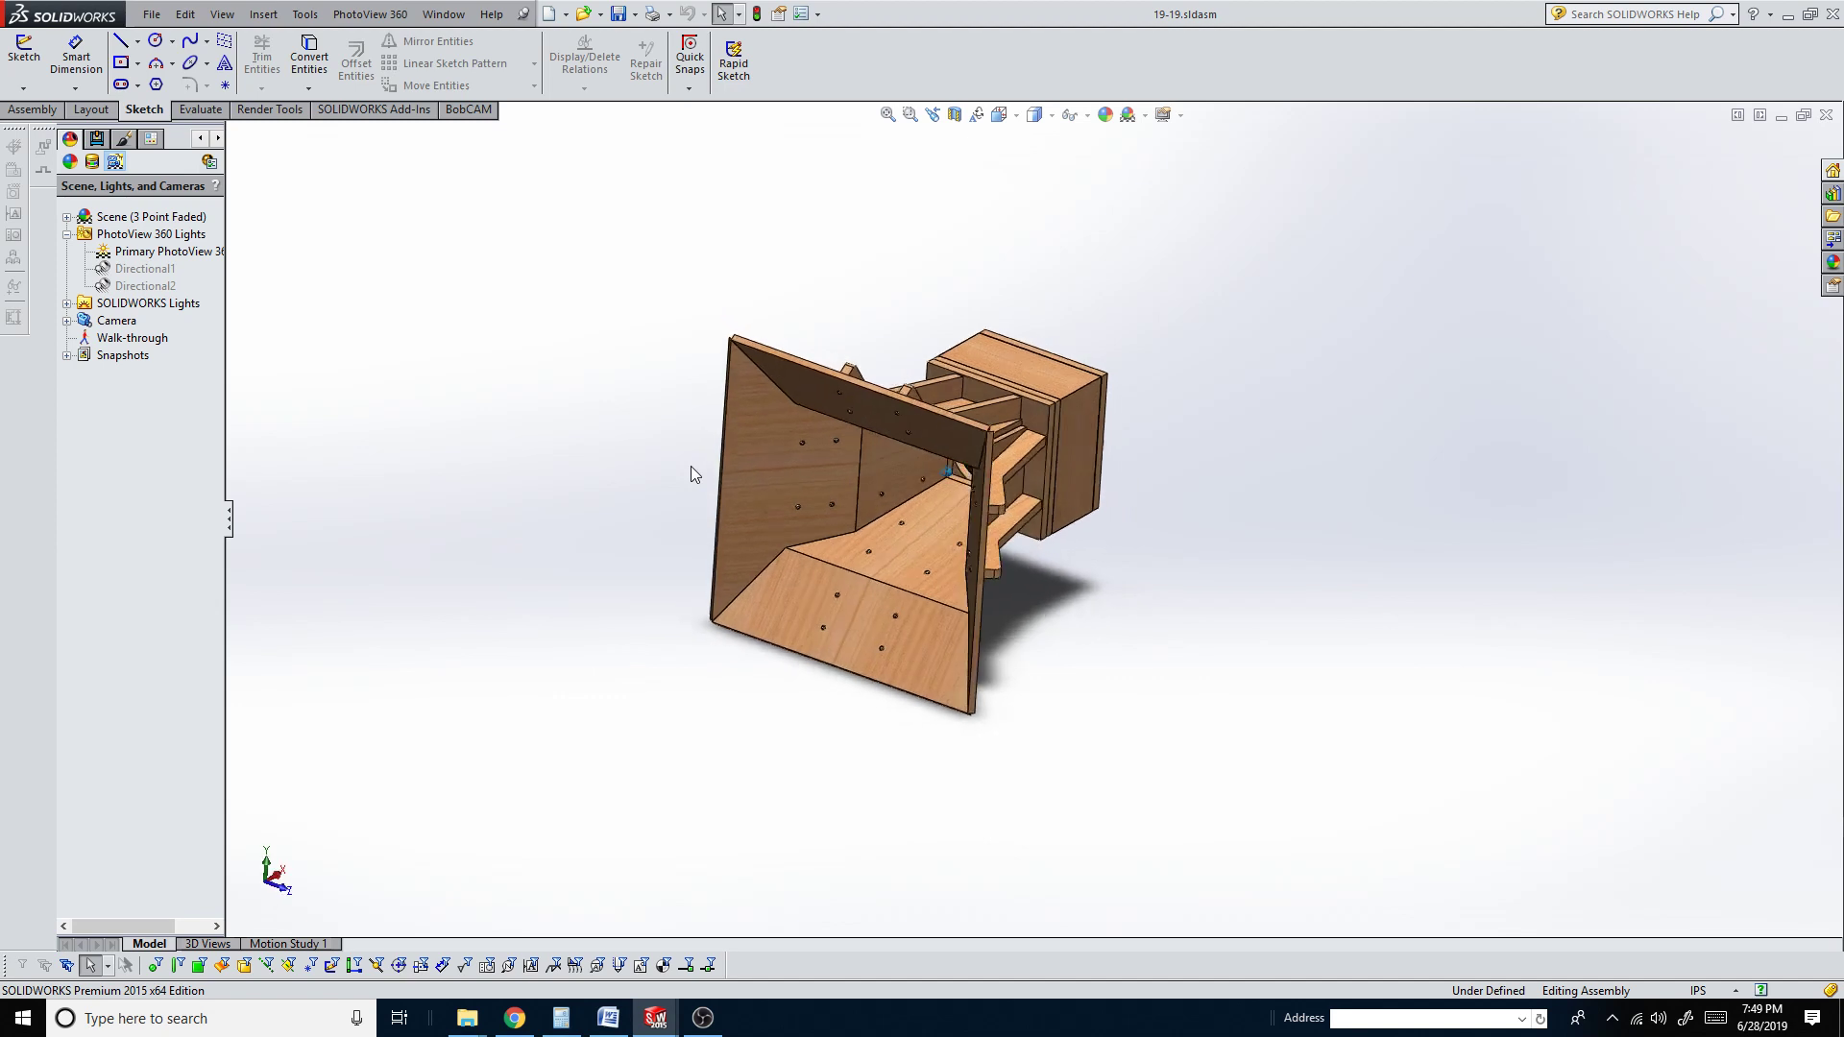
pyautogui.press('Right')
pyautogui.press('Right')
pyautogui.press('Right')
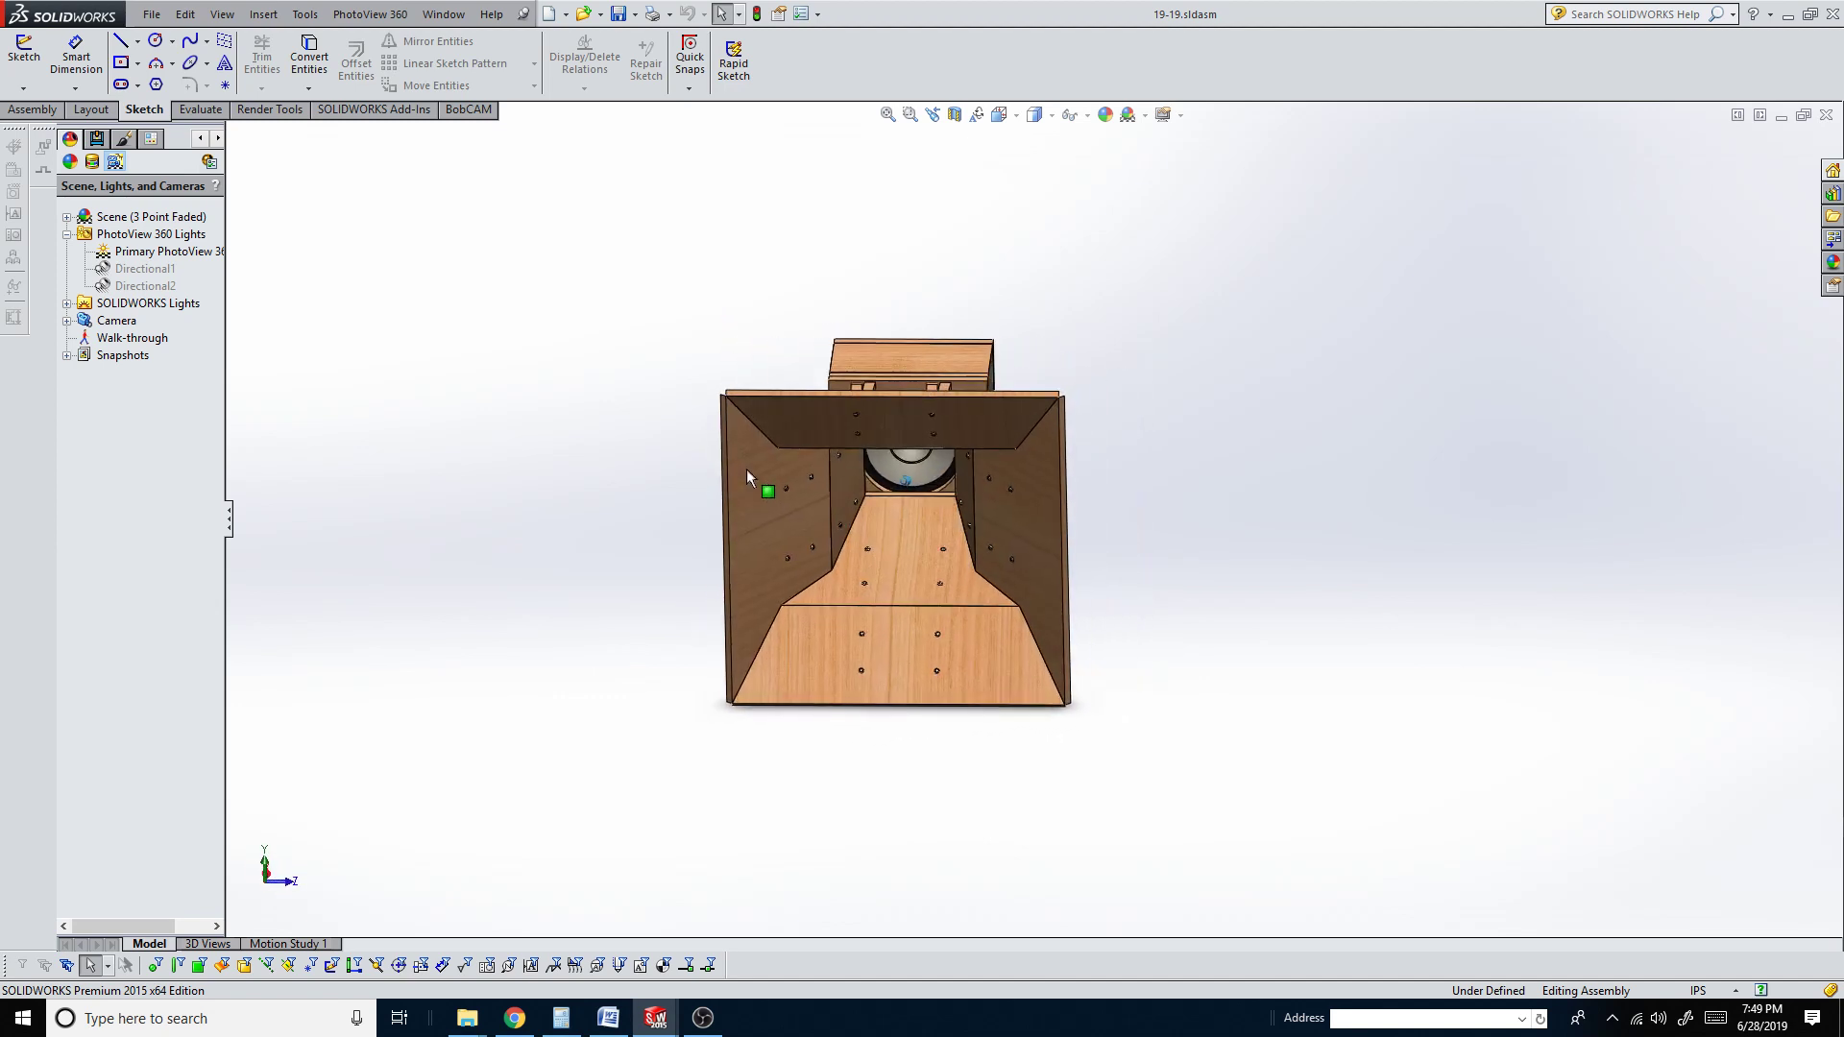
pyautogui.press('Left')
pyautogui.press('Left')
pyautogui.press('Left')
pyautogui.press('Left')
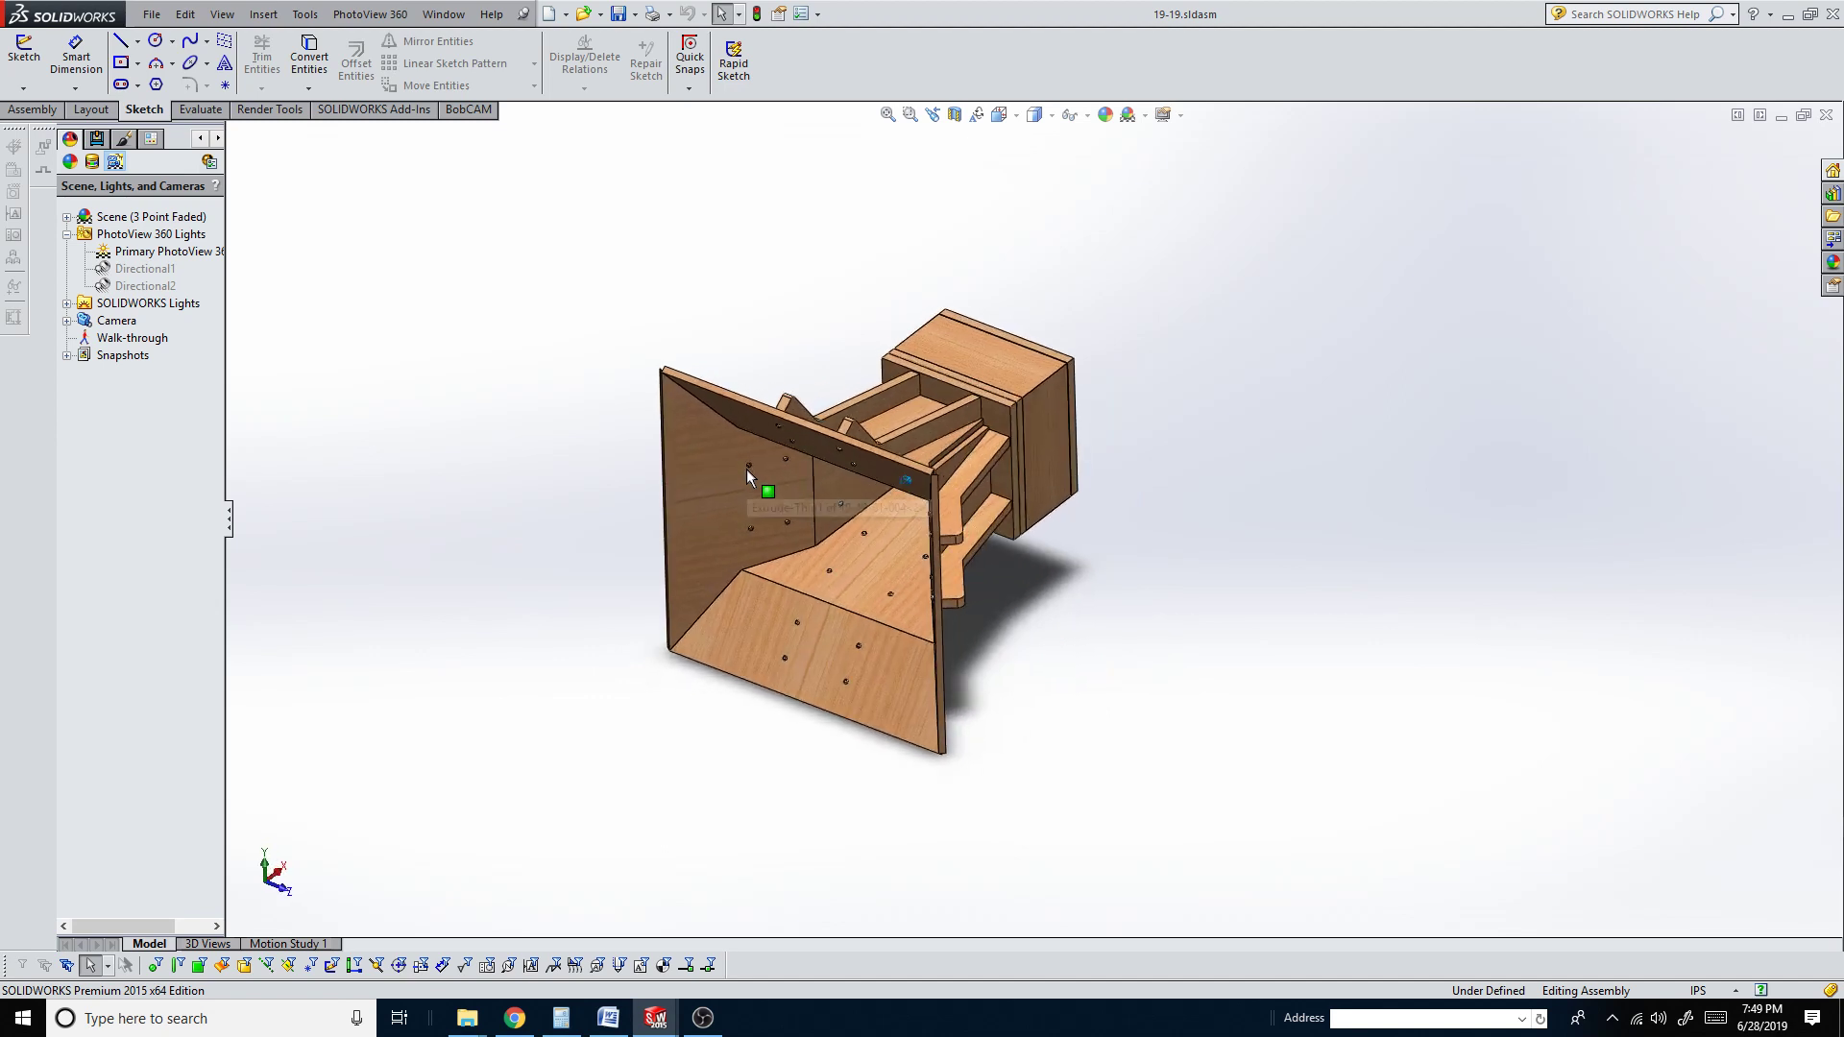
pyautogui.press('Left')
pyautogui.press('Left')
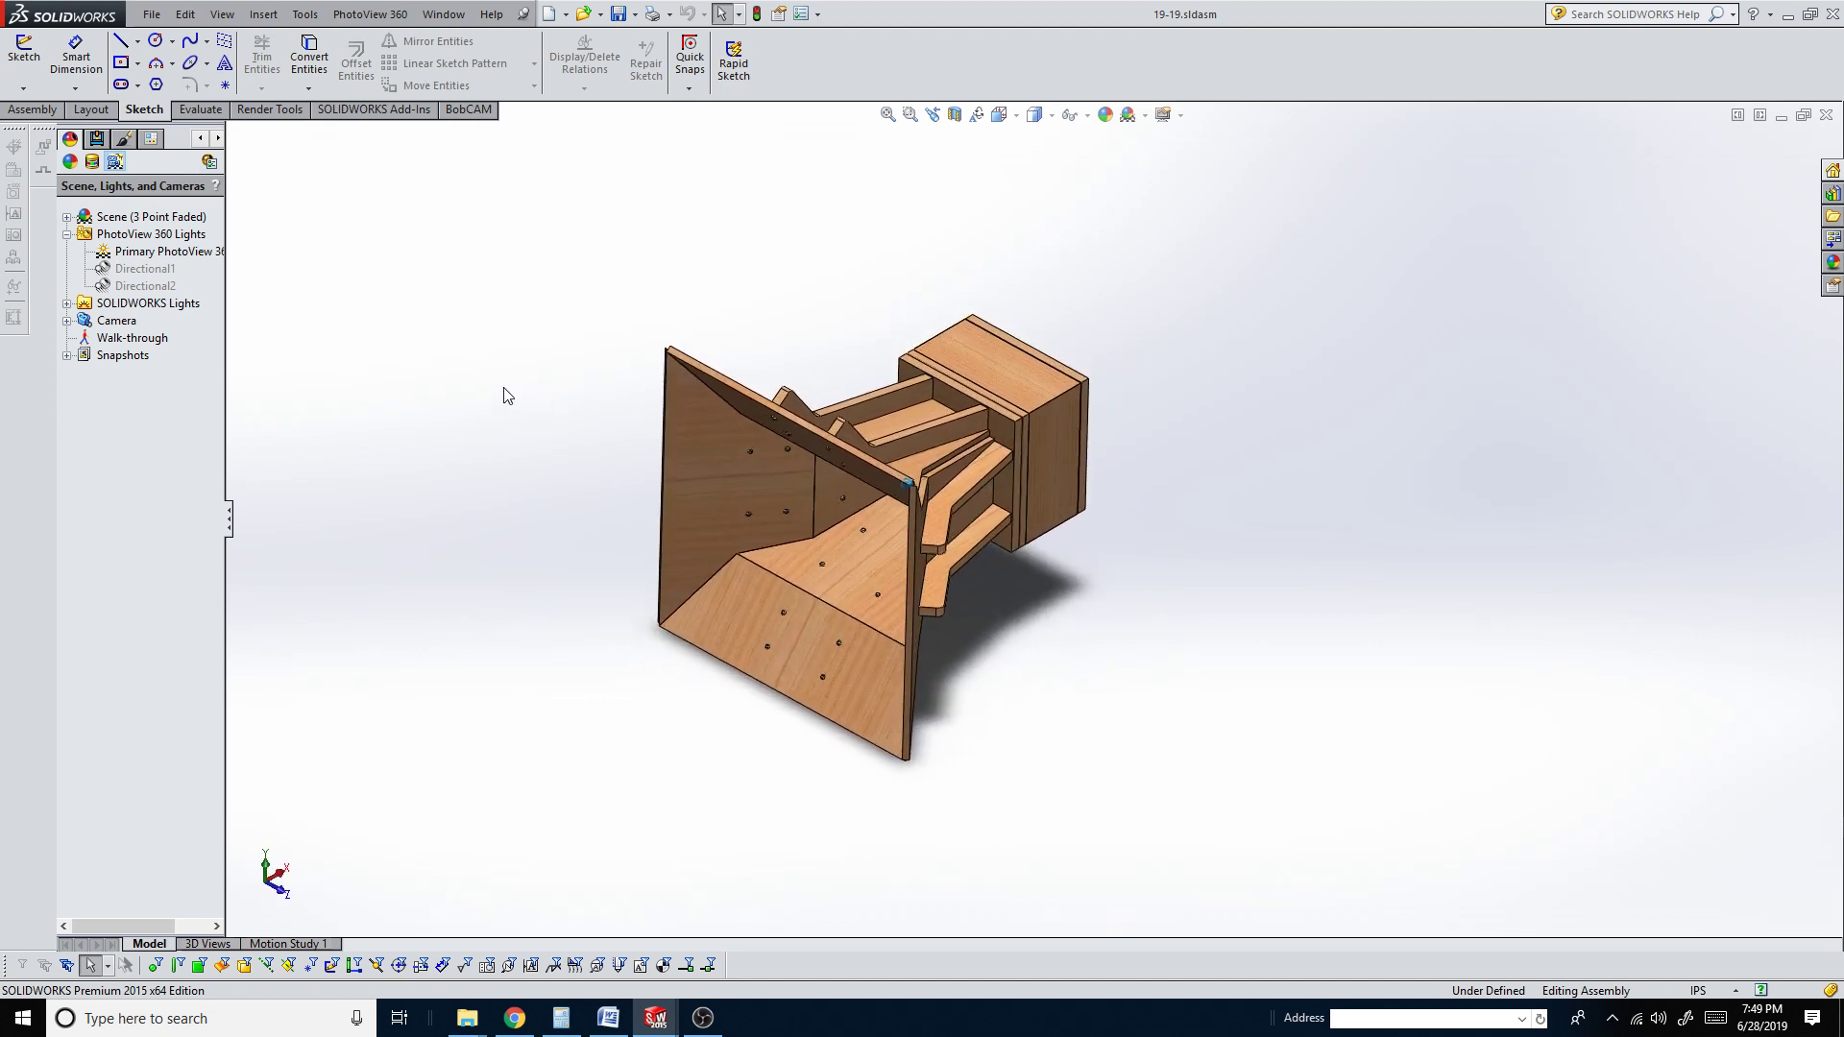
pyautogui.press('Right')
pyautogui.press('Right')
pyautogui.press('Right')
pyautogui.press('Right')
pyautogui.press('Right')
pyautogui.press('Right')
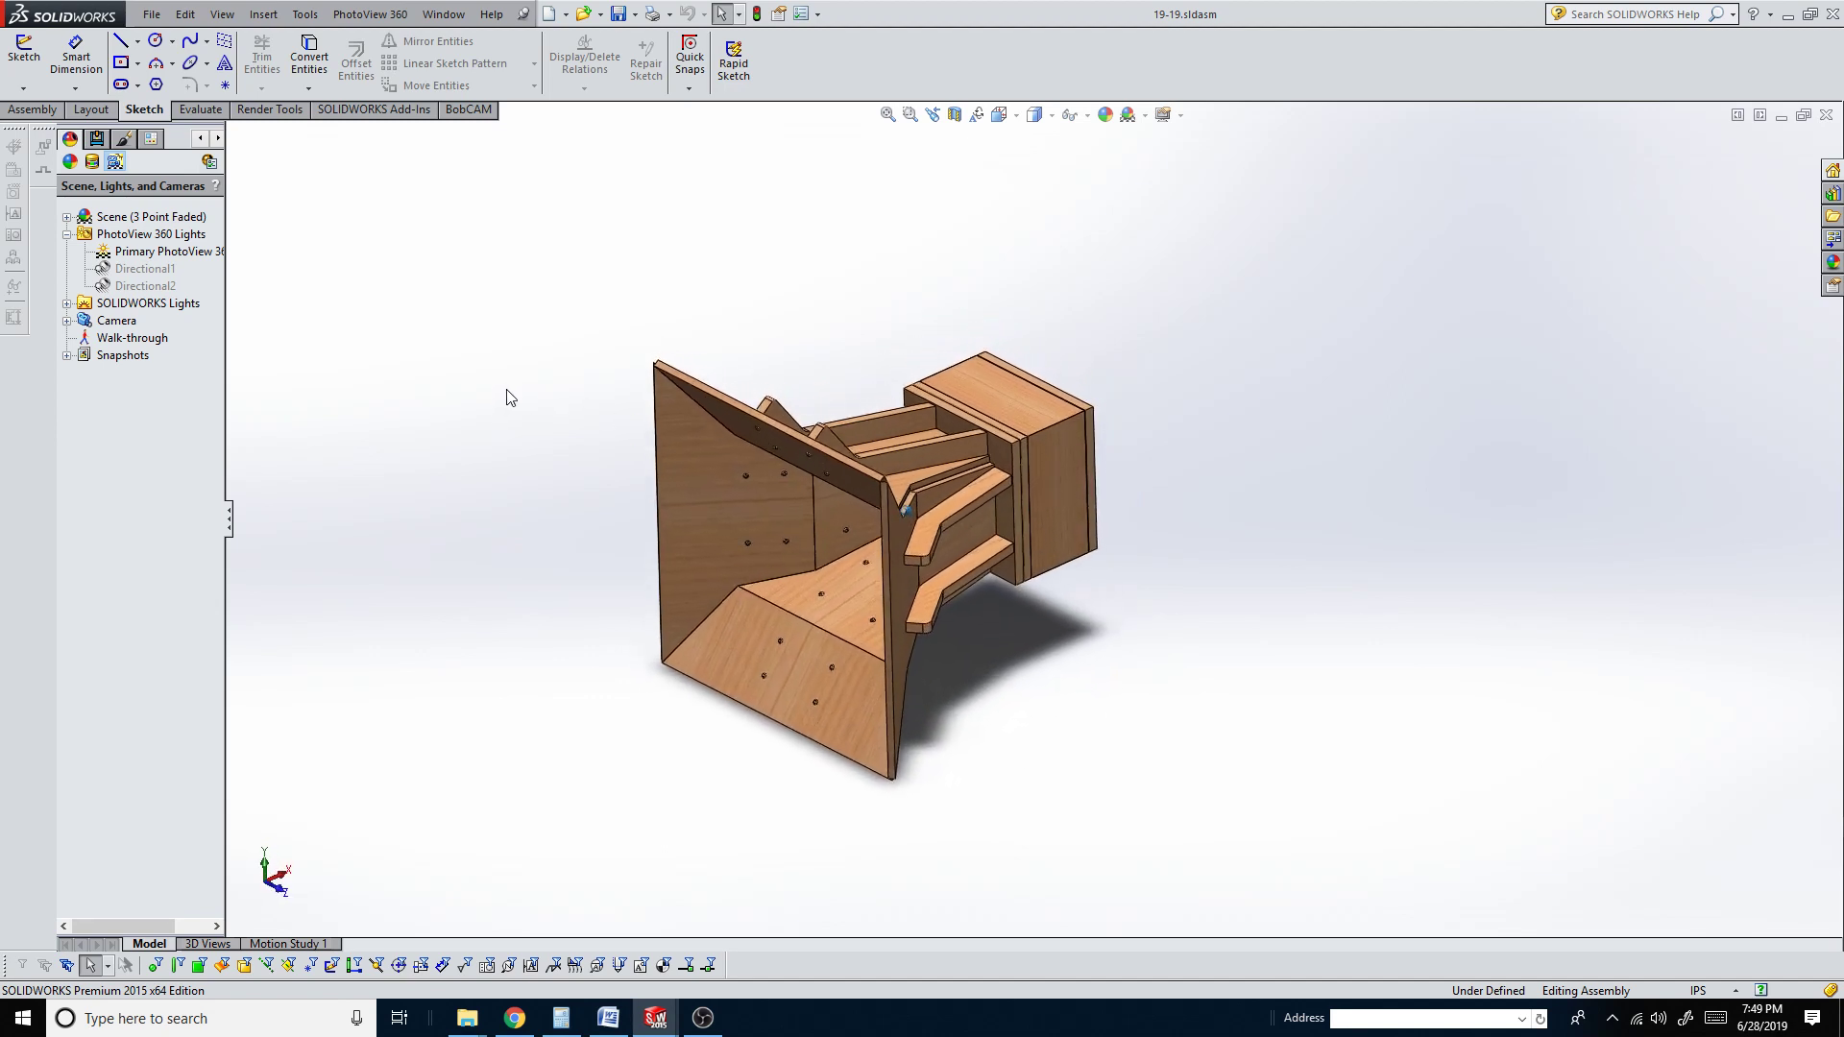
pyautogui.press('Left')
pyautogui.press('Left')
pyautogui.press('Left')
pyautogui.press('Left')
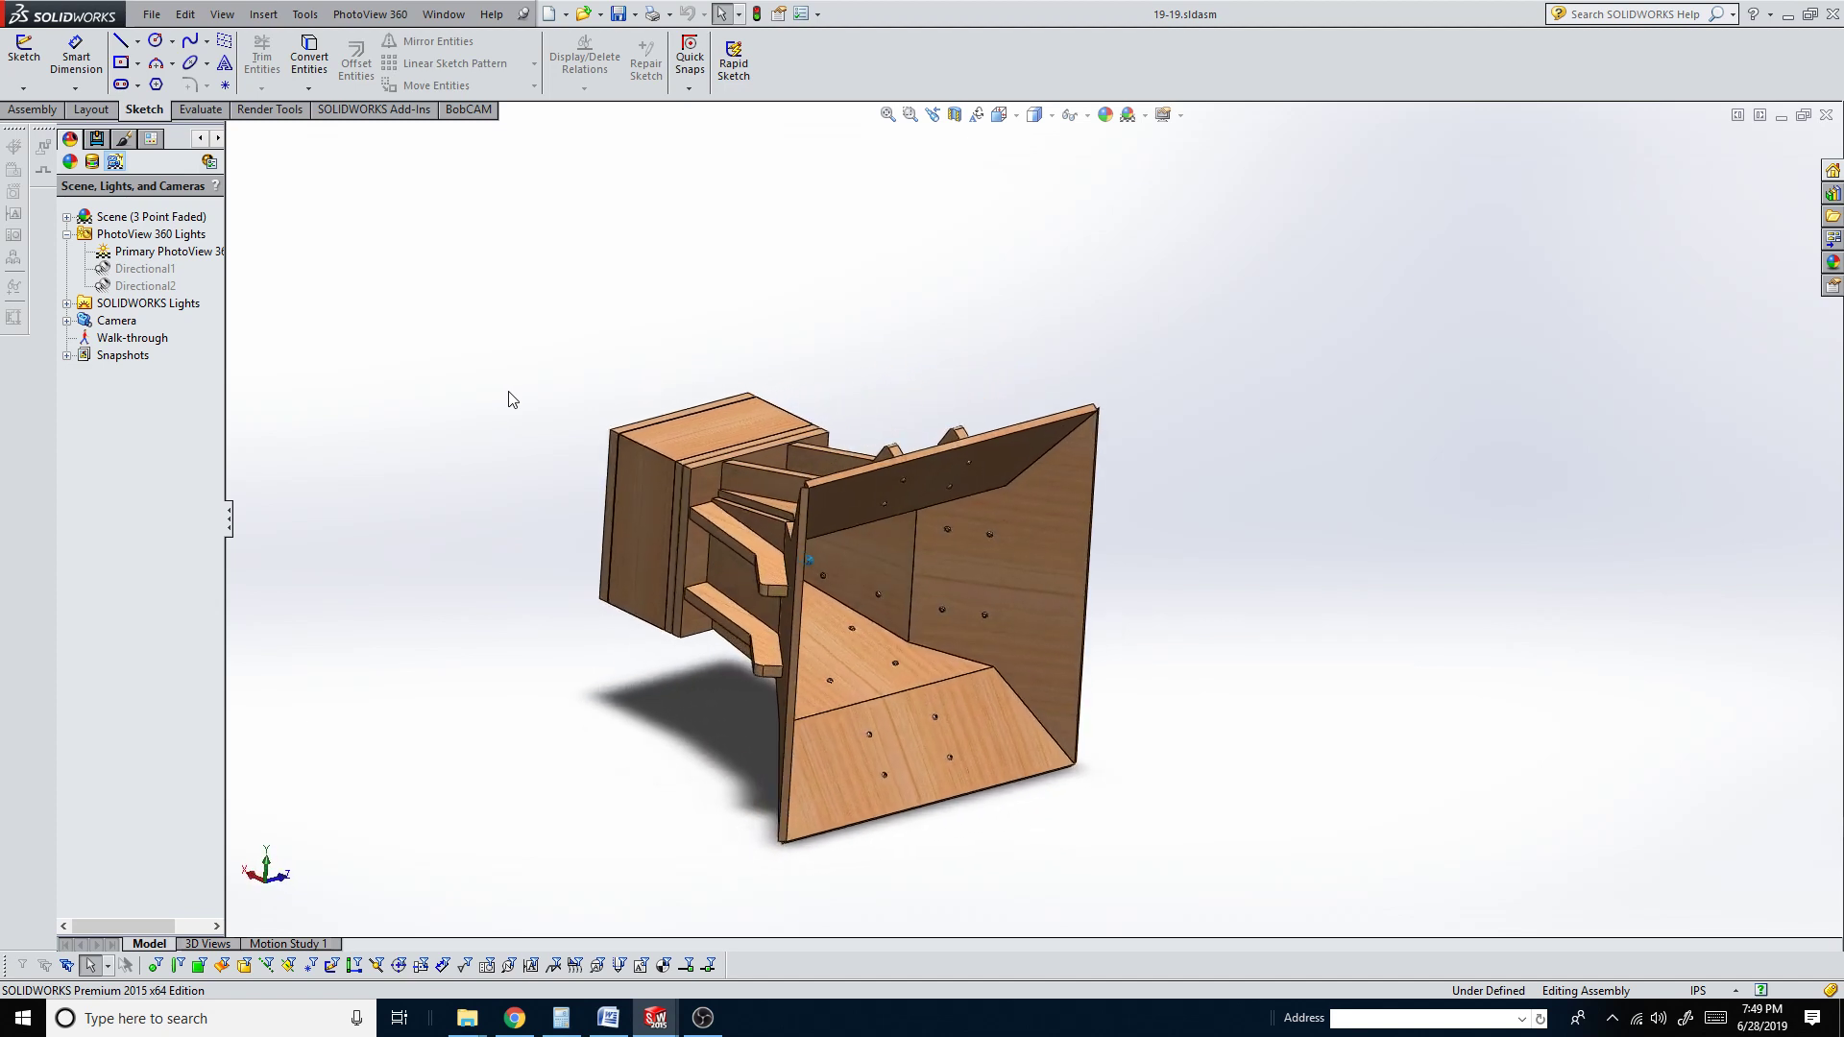
pyautogui.press('Left')
pyautogui.press('Left')
pyautogui.press('Left')
pyautogui.press('Left')
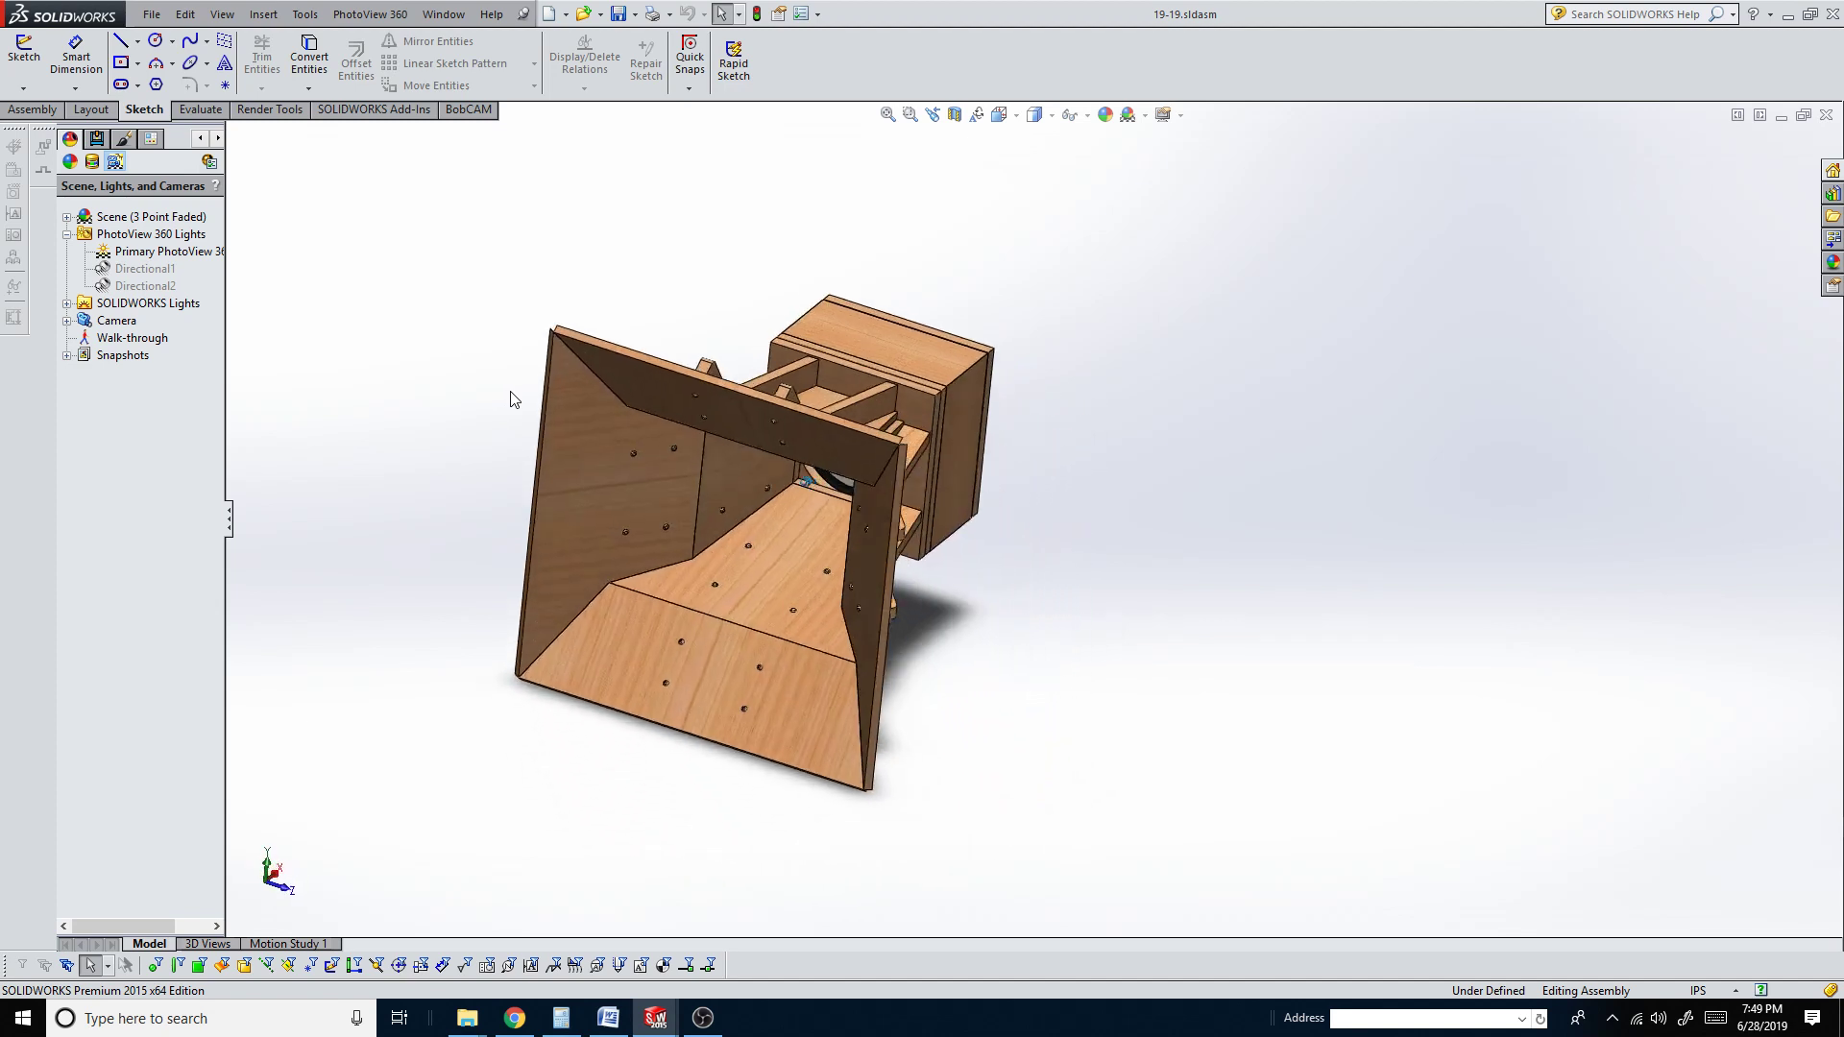
pyautogui.press('Left')
pyautogui.press('Left')
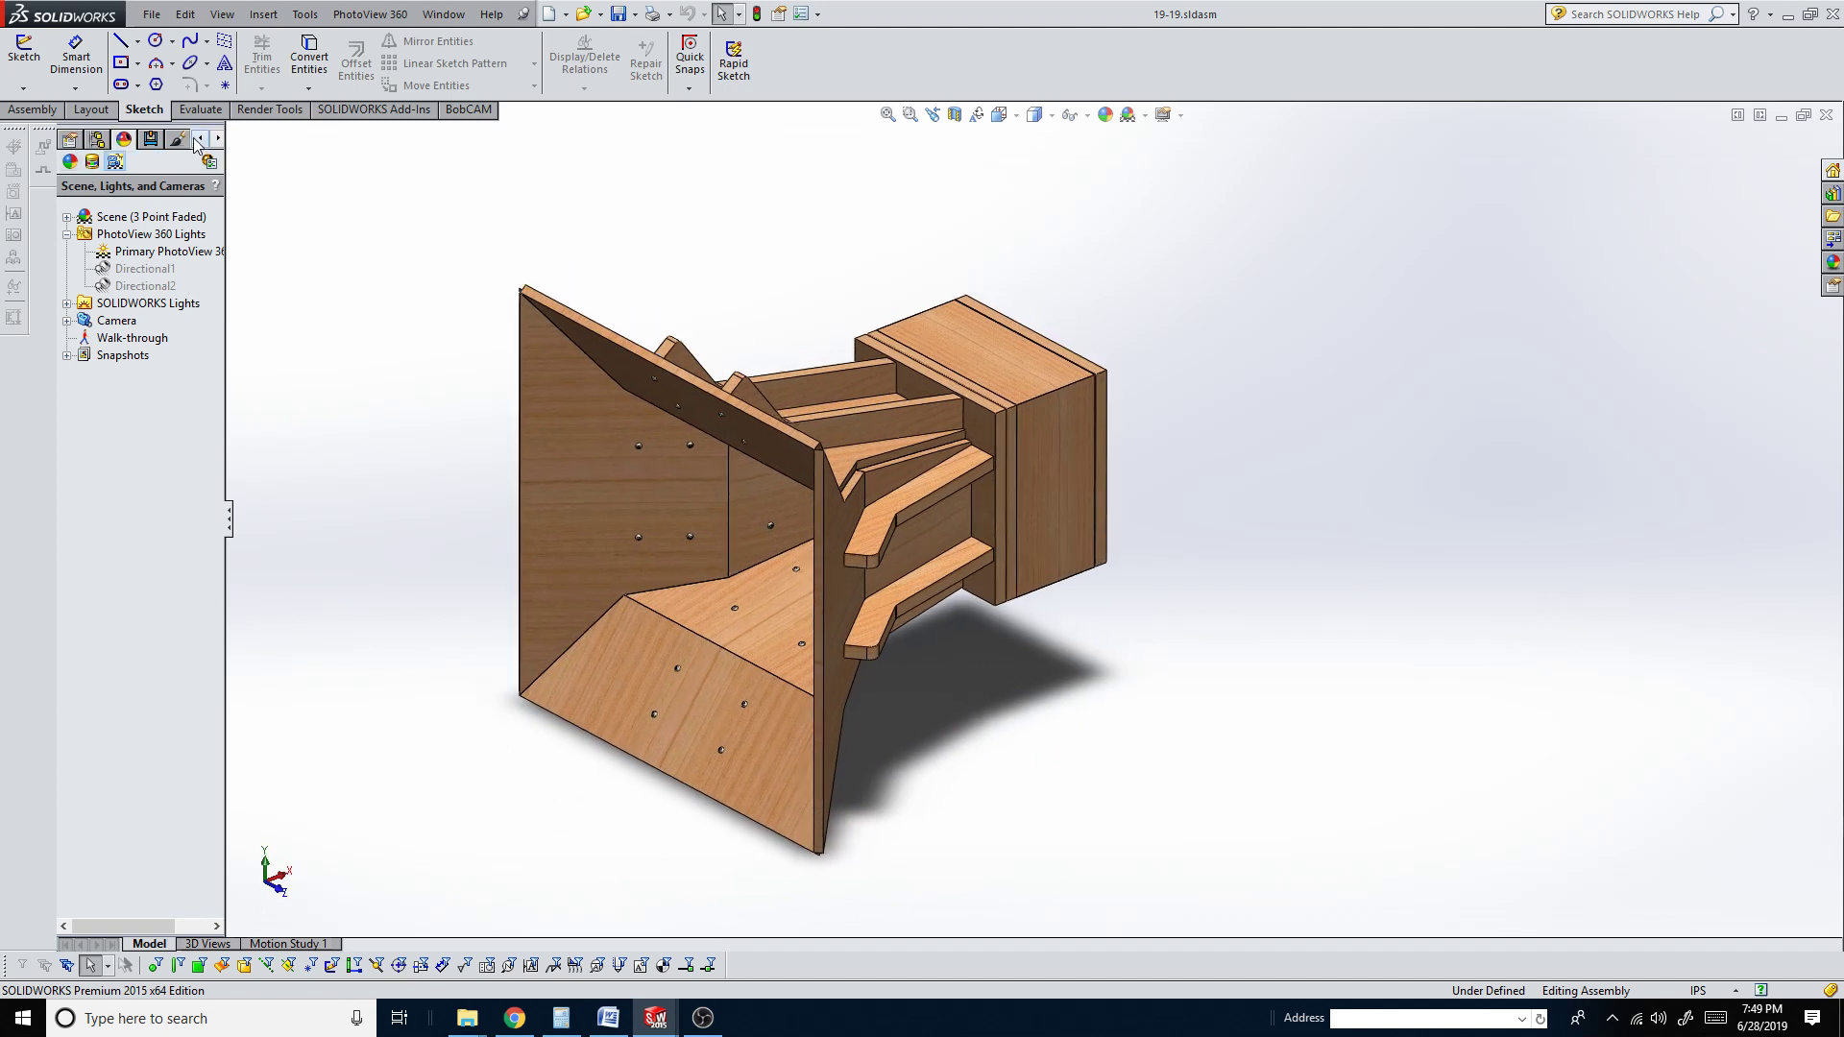
# Create a planar section view of the assembly on the Front Plane, continuing despite the low-memory warning
pyautogui.click(70, 139)
pyautogui.click(115, 267)
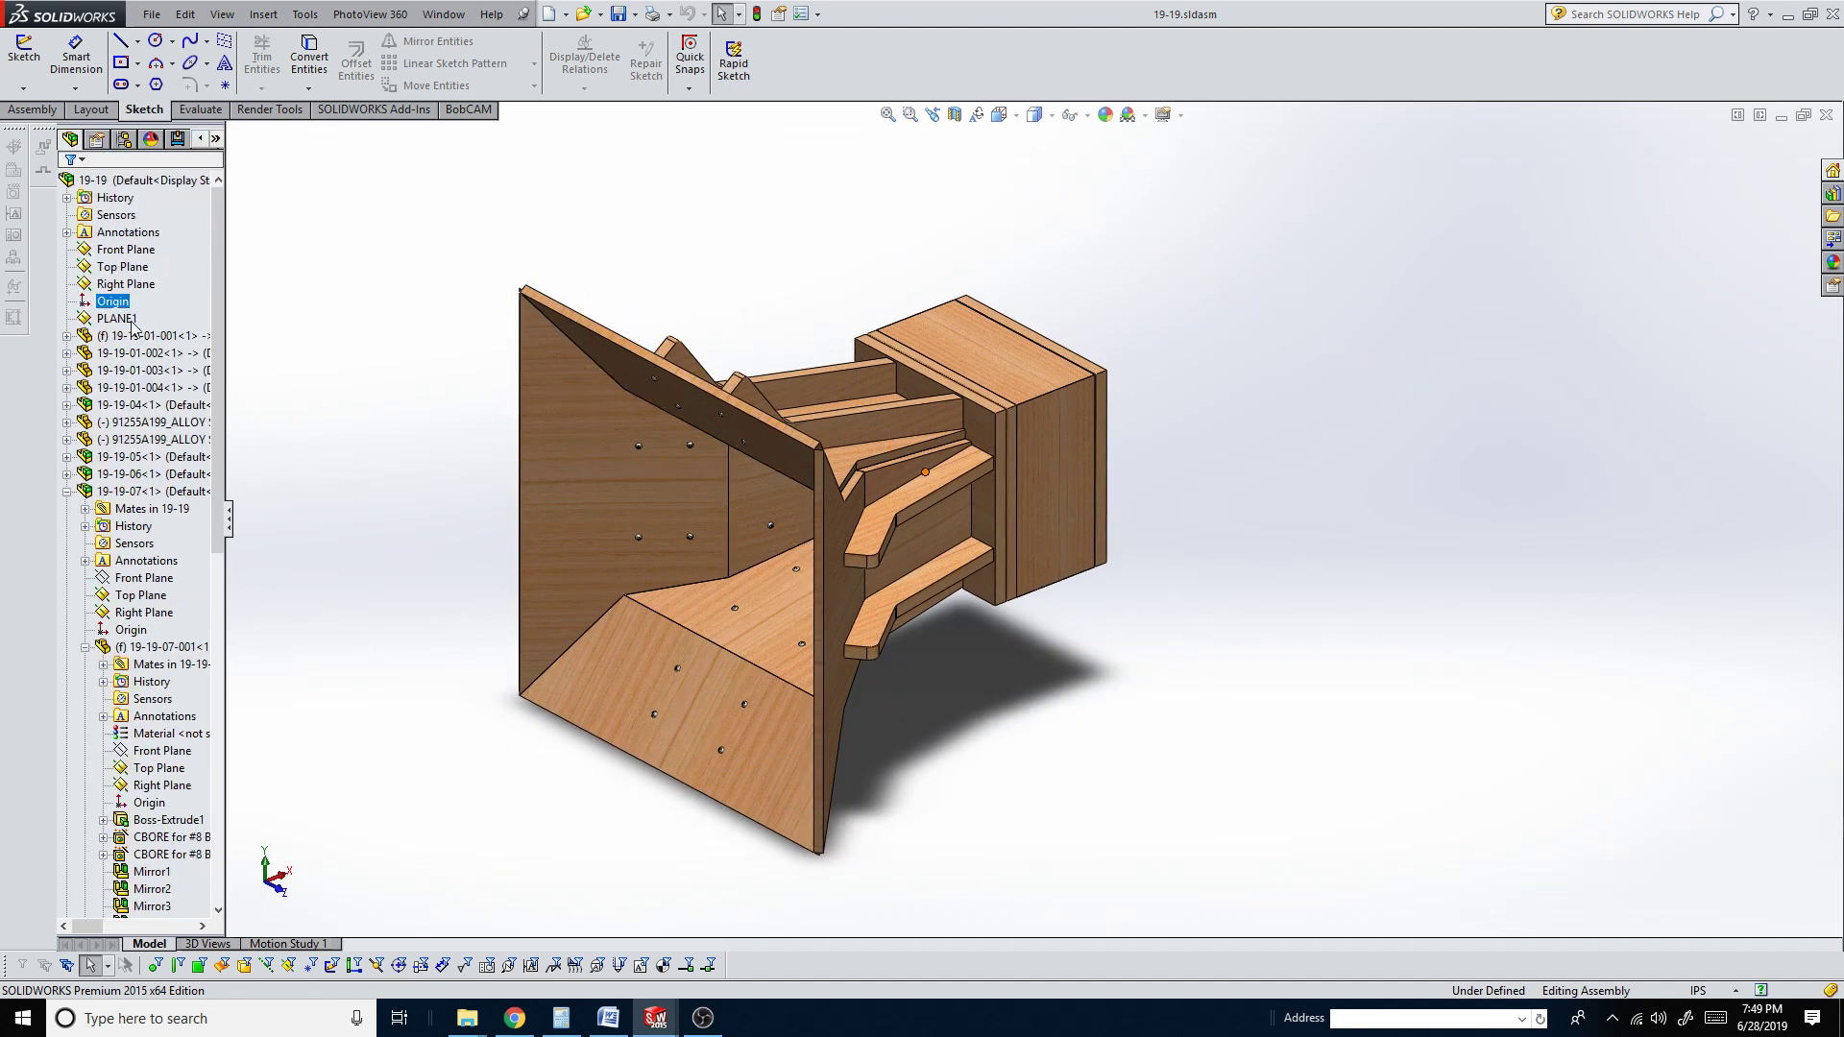
pyautogui.click(118, 249)
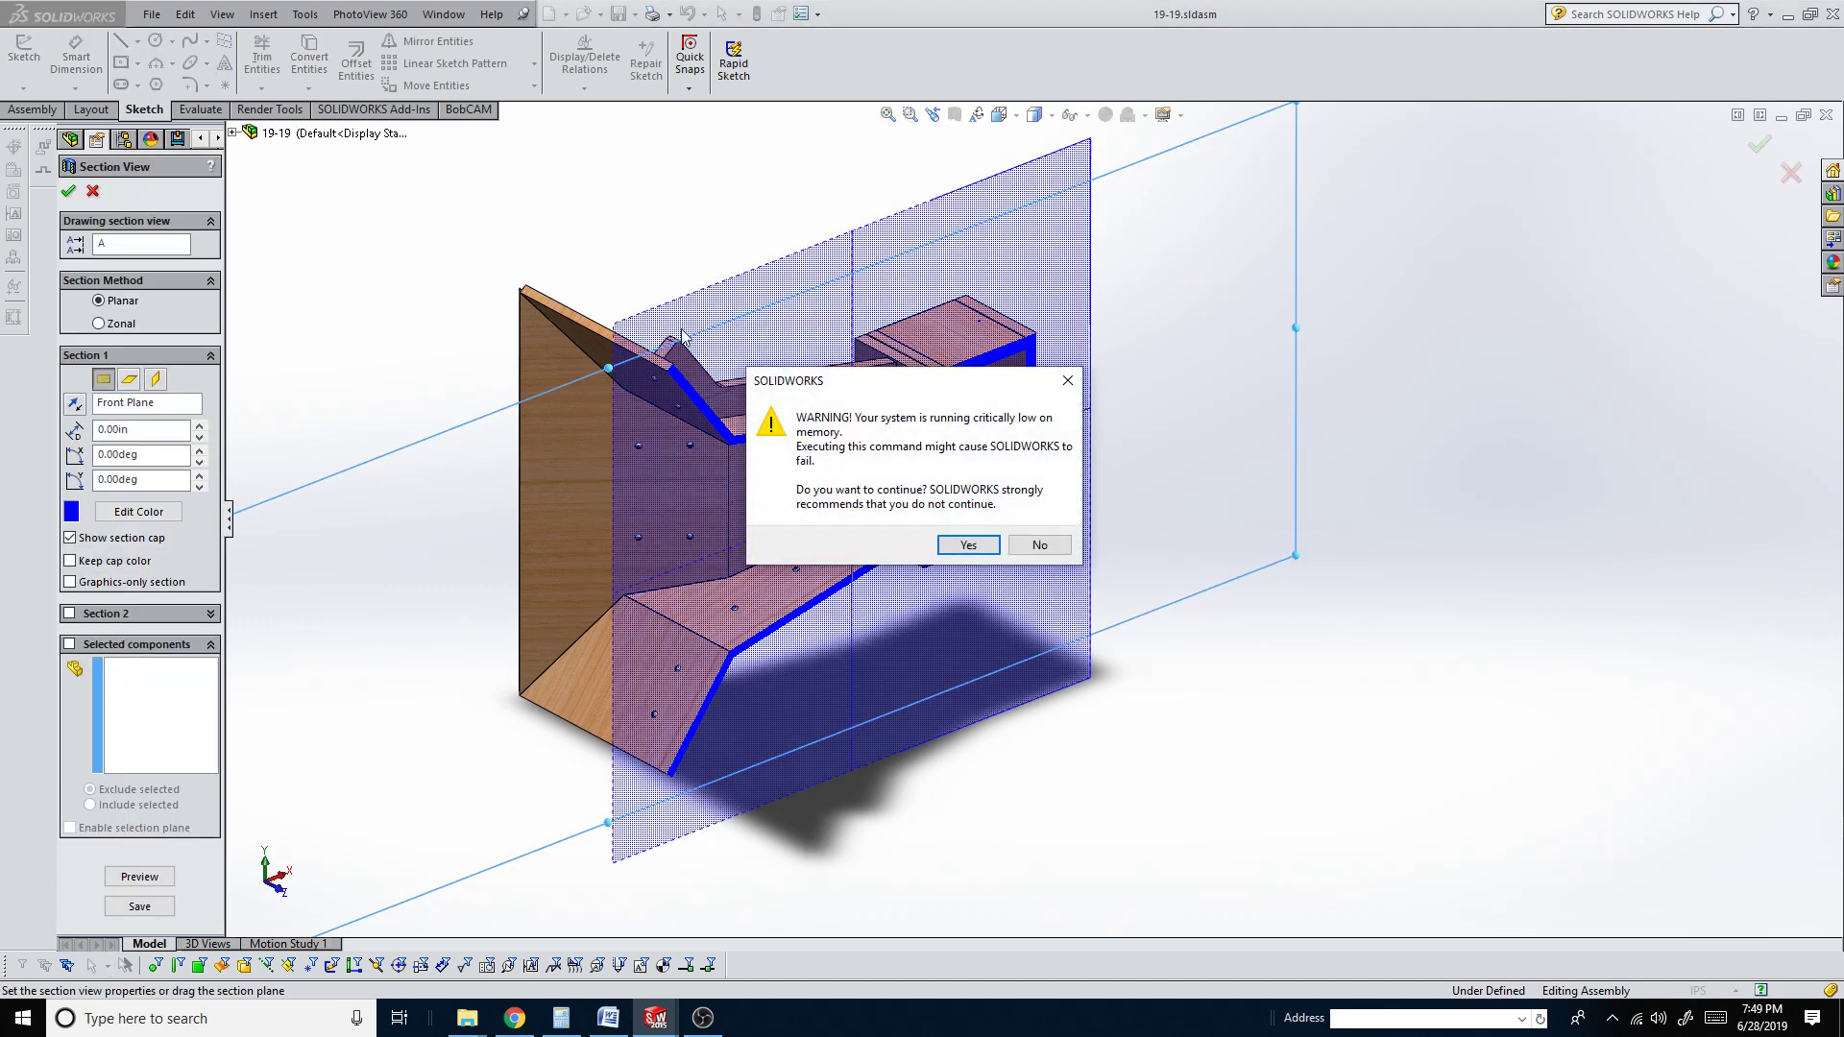
pyautogui.click(987, 552)
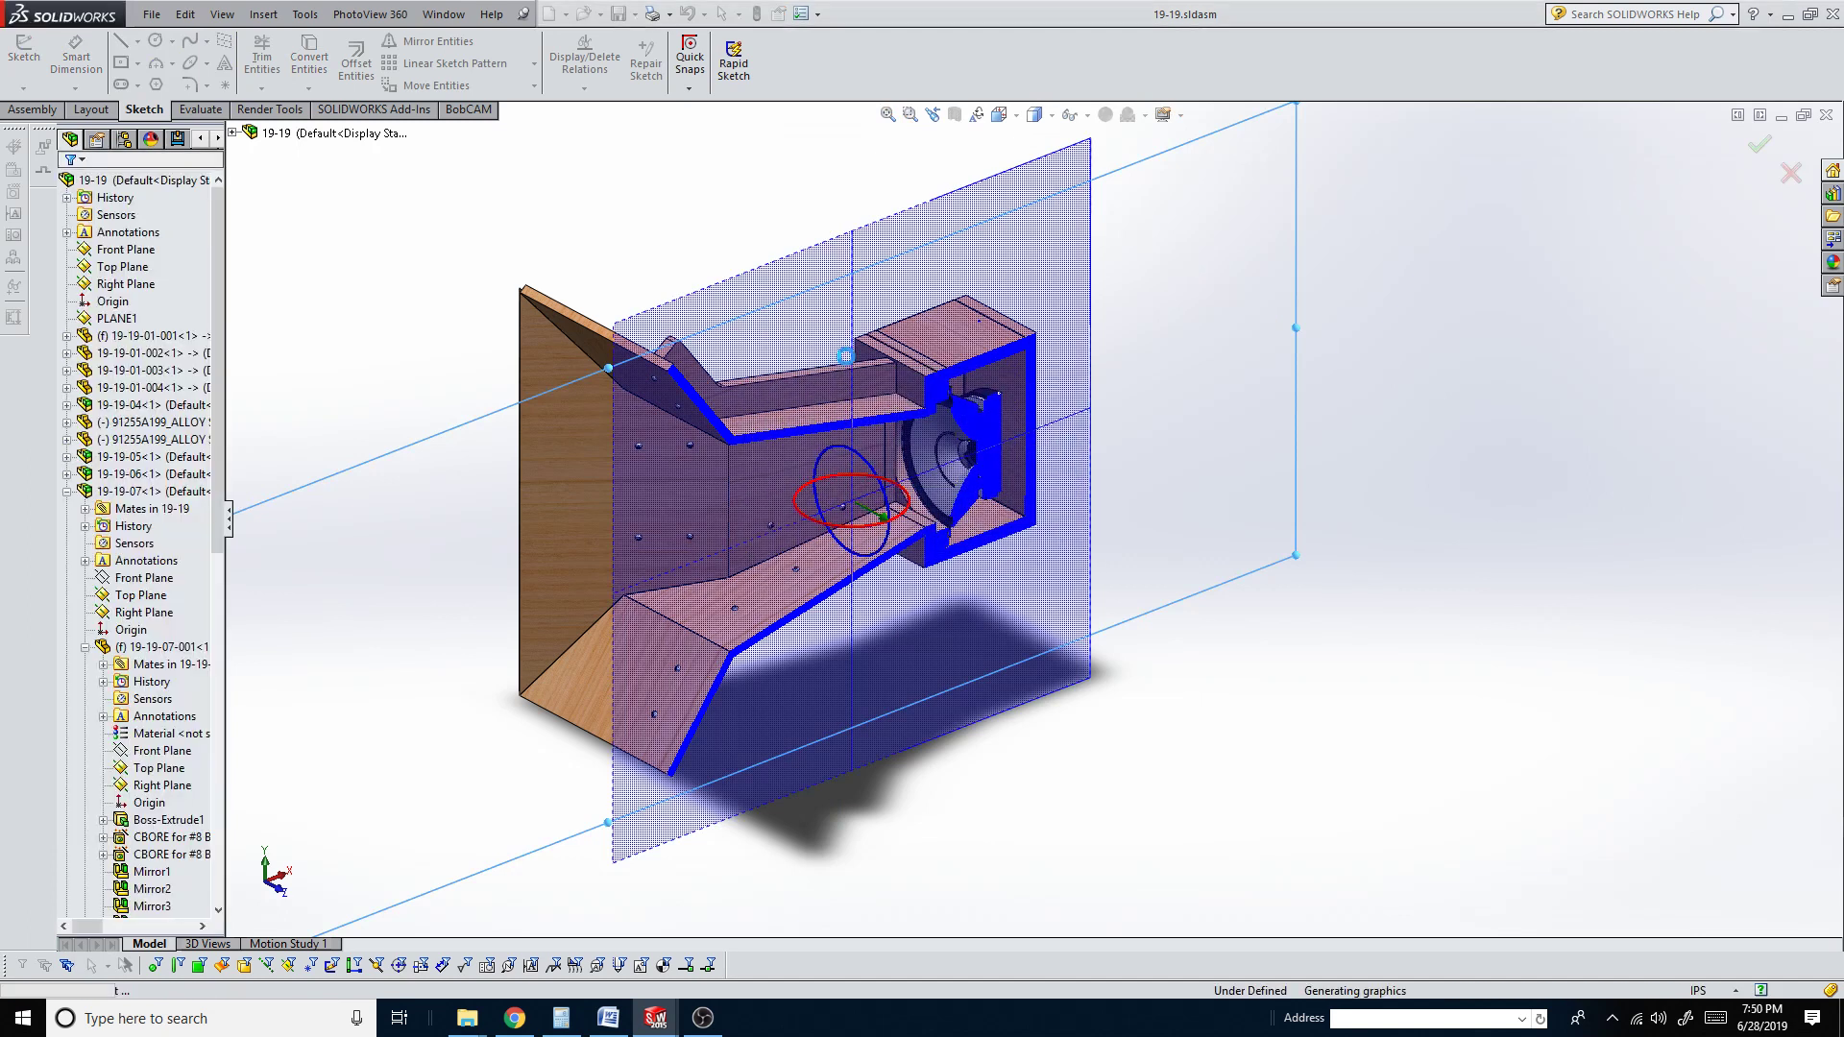
# Inspect the sectioned horn's upper throat panel and upper flared panel, including the brace running along them
pyautogui.moveTo(848, 363); pyautogui.dragTo(986, 477, button='middle')
pyautogui.scroll(-3, 965, 467)
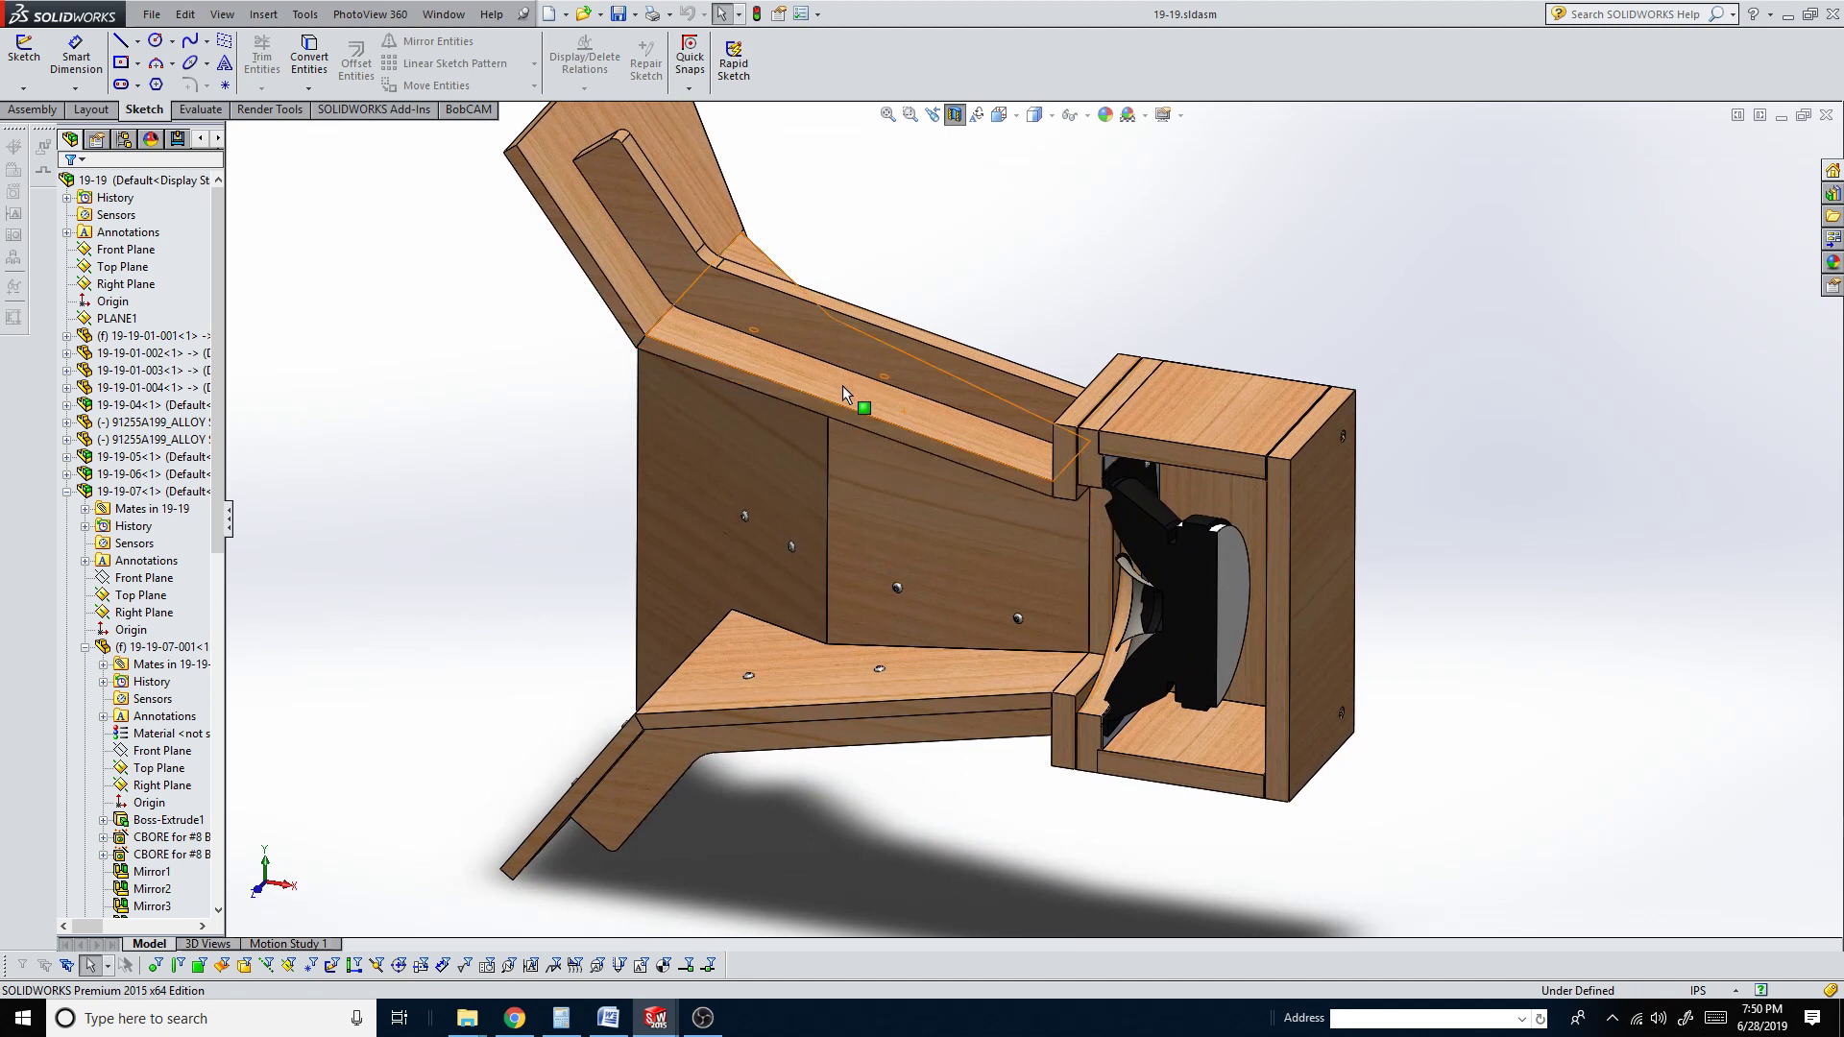
pyautogui.click(710, 321)
pyautogui.moveTo(576, 300); pyautogui.dragTo(620, 304, button='middle')
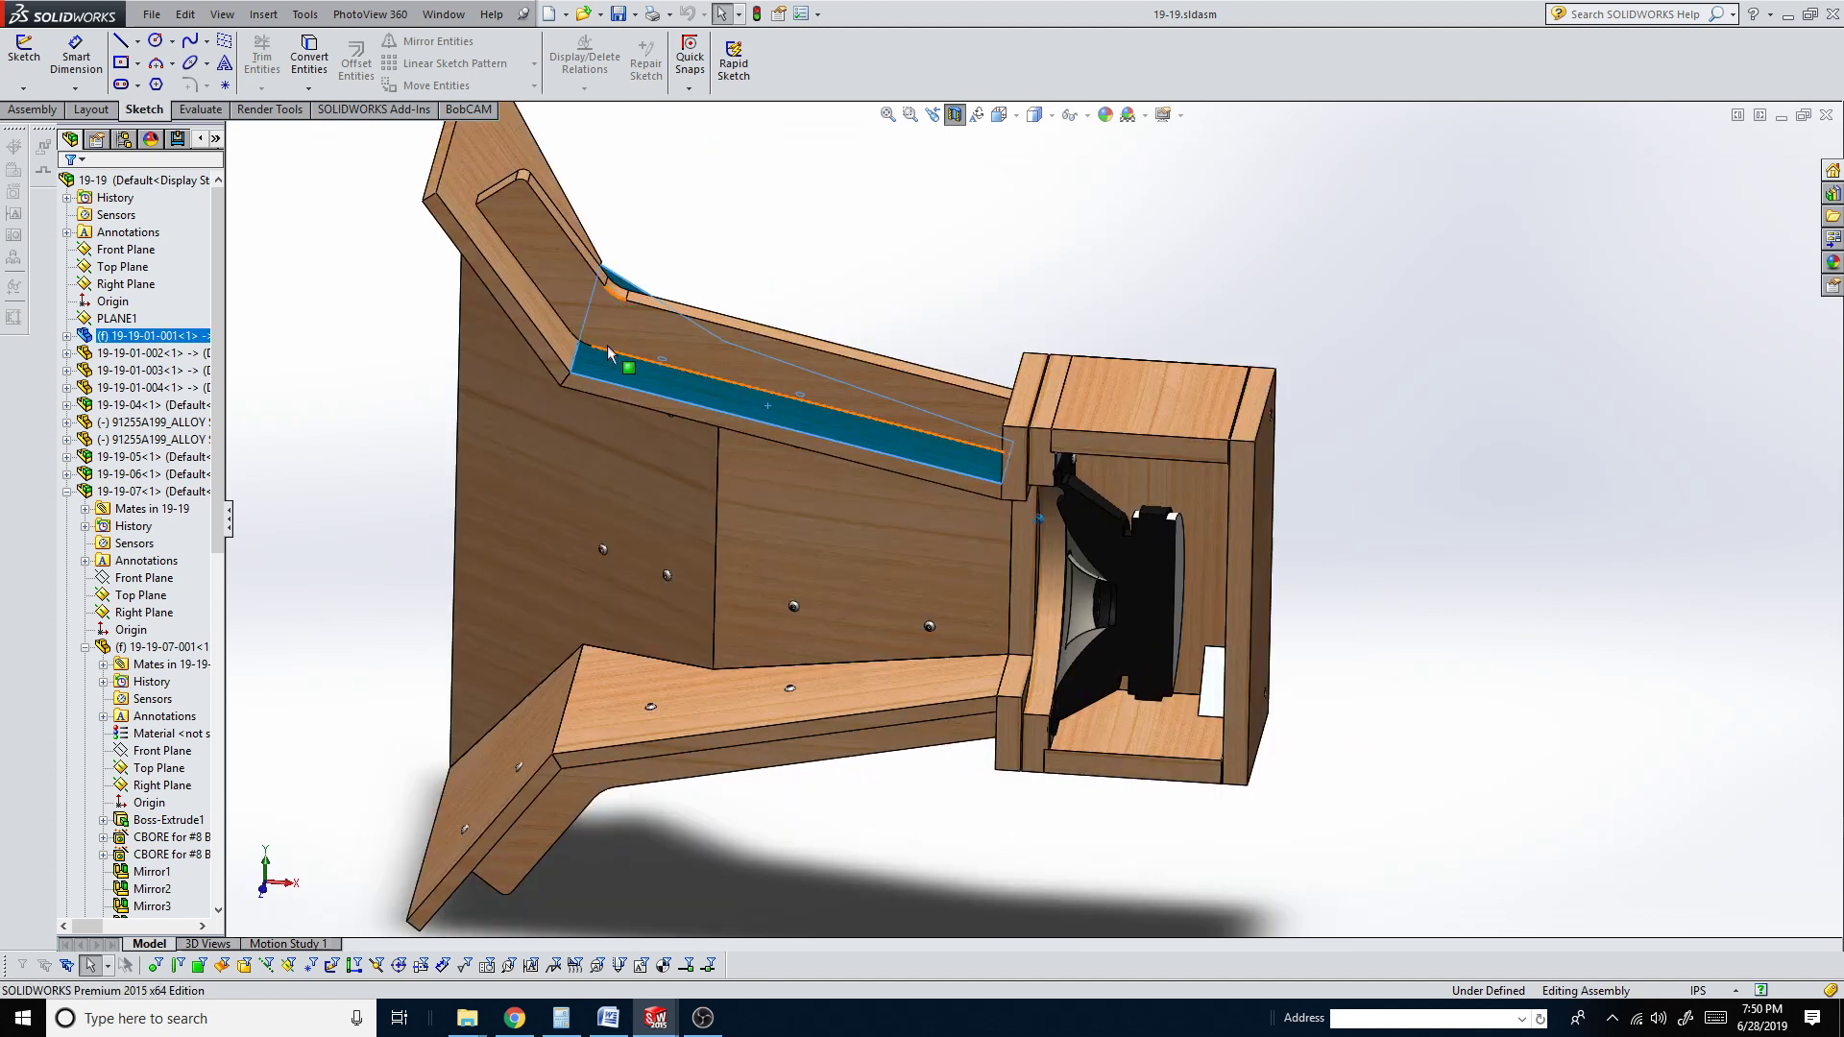
pyautogui.click(551, 320)
pyautogui.moveTo(764, 375); pyautogui.dragTo(948, 436, button='middle')
pyautogui.press('Left')
pyautogui.press('Left')
pyautogui.press('Left')
pyautogui.press('Left')
pyautogui.press('Left')
pyautogui.press('Left')
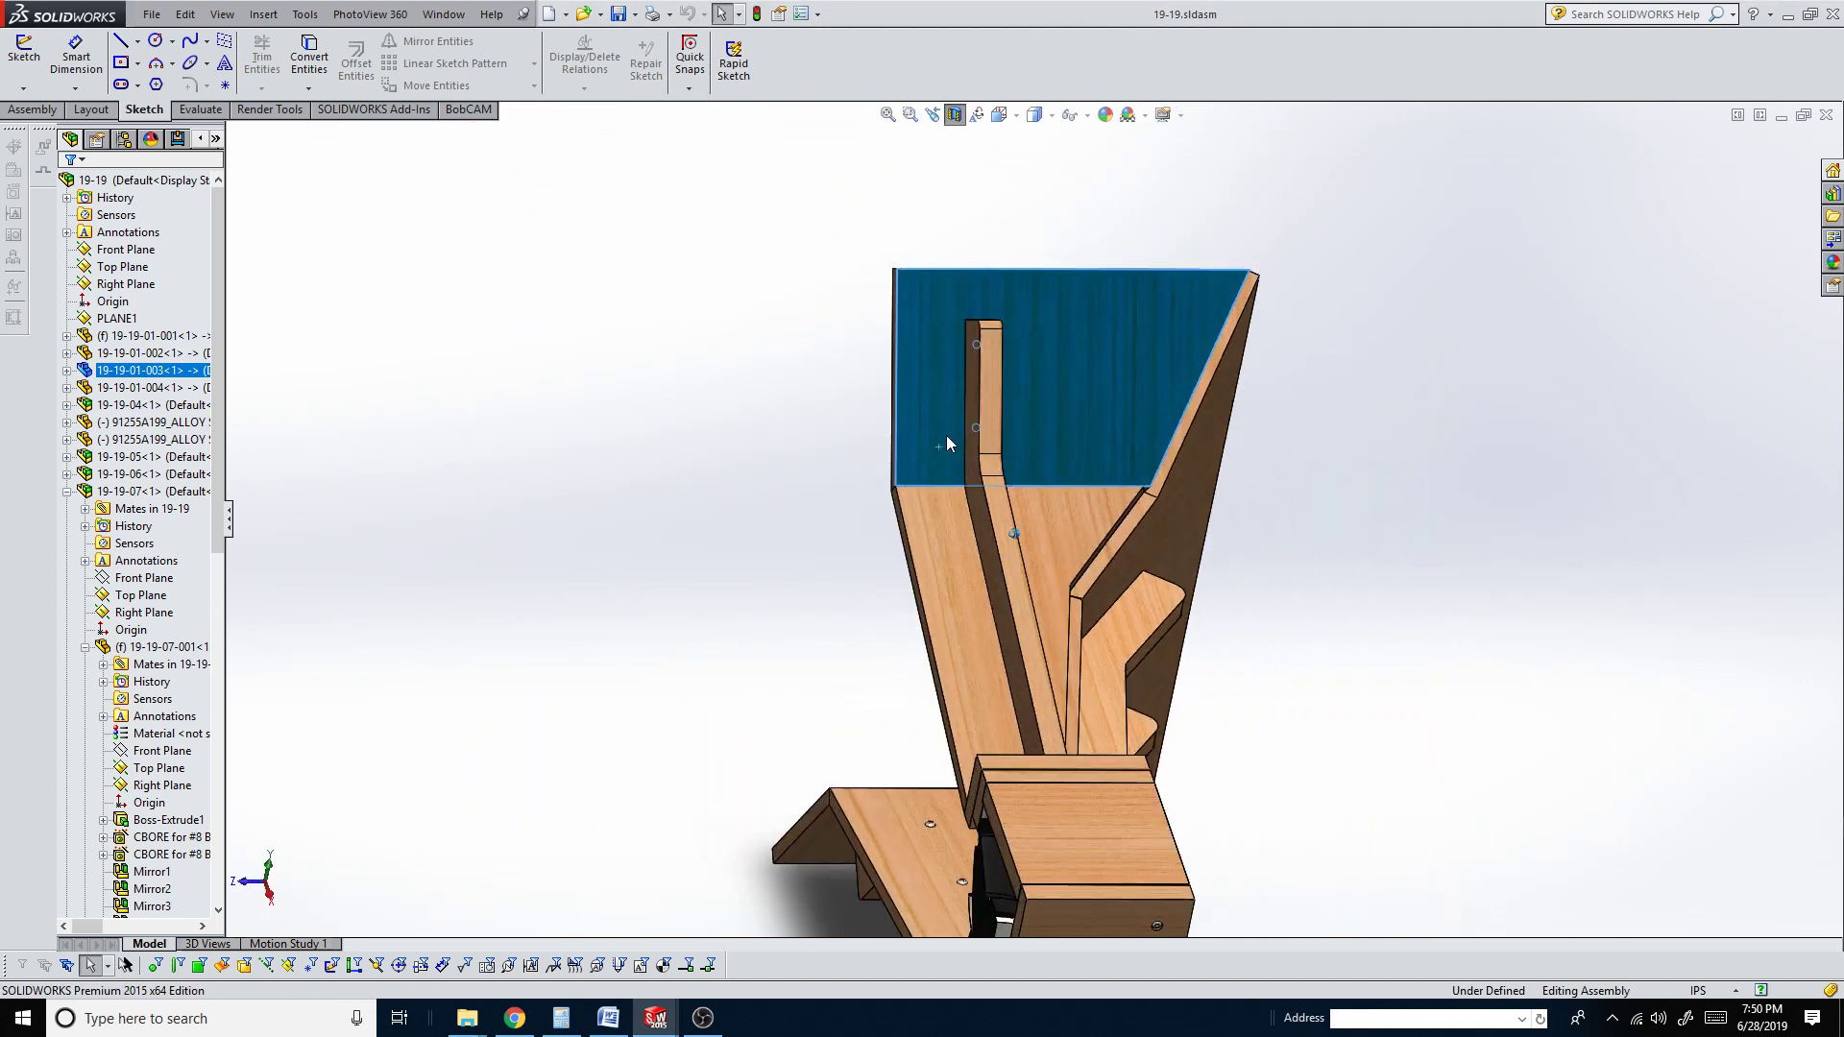
pyautogui.press('Left')
pyautogui.press('Left')
pyautogui.press('Left')
pyautogui.press('Left')
pyautogui.press('Left')
pyautogui.press('Left')
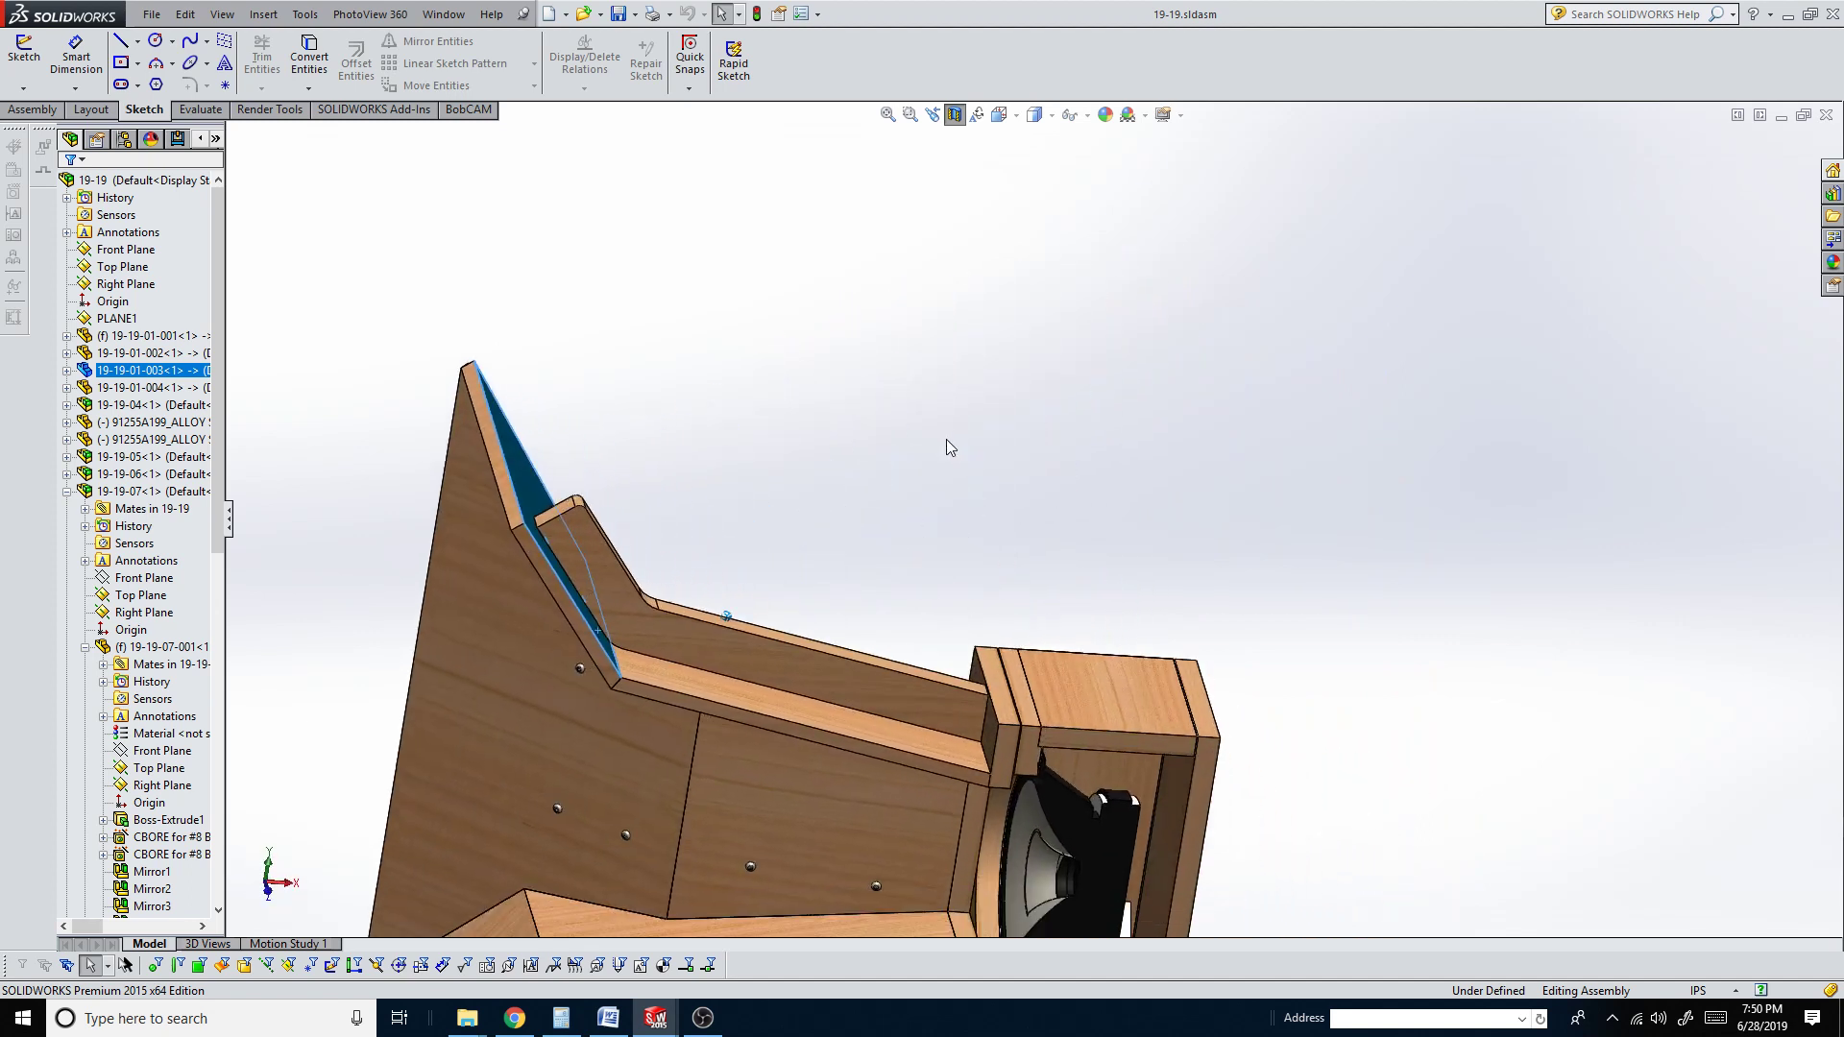
# Inspect the sectioned horn's mounting flange, the rib attached to it, and the driver enclosure's top panel
pyautogui.moveTo(928, 511); pyautogui.dragTo(733, 414, button='middle')
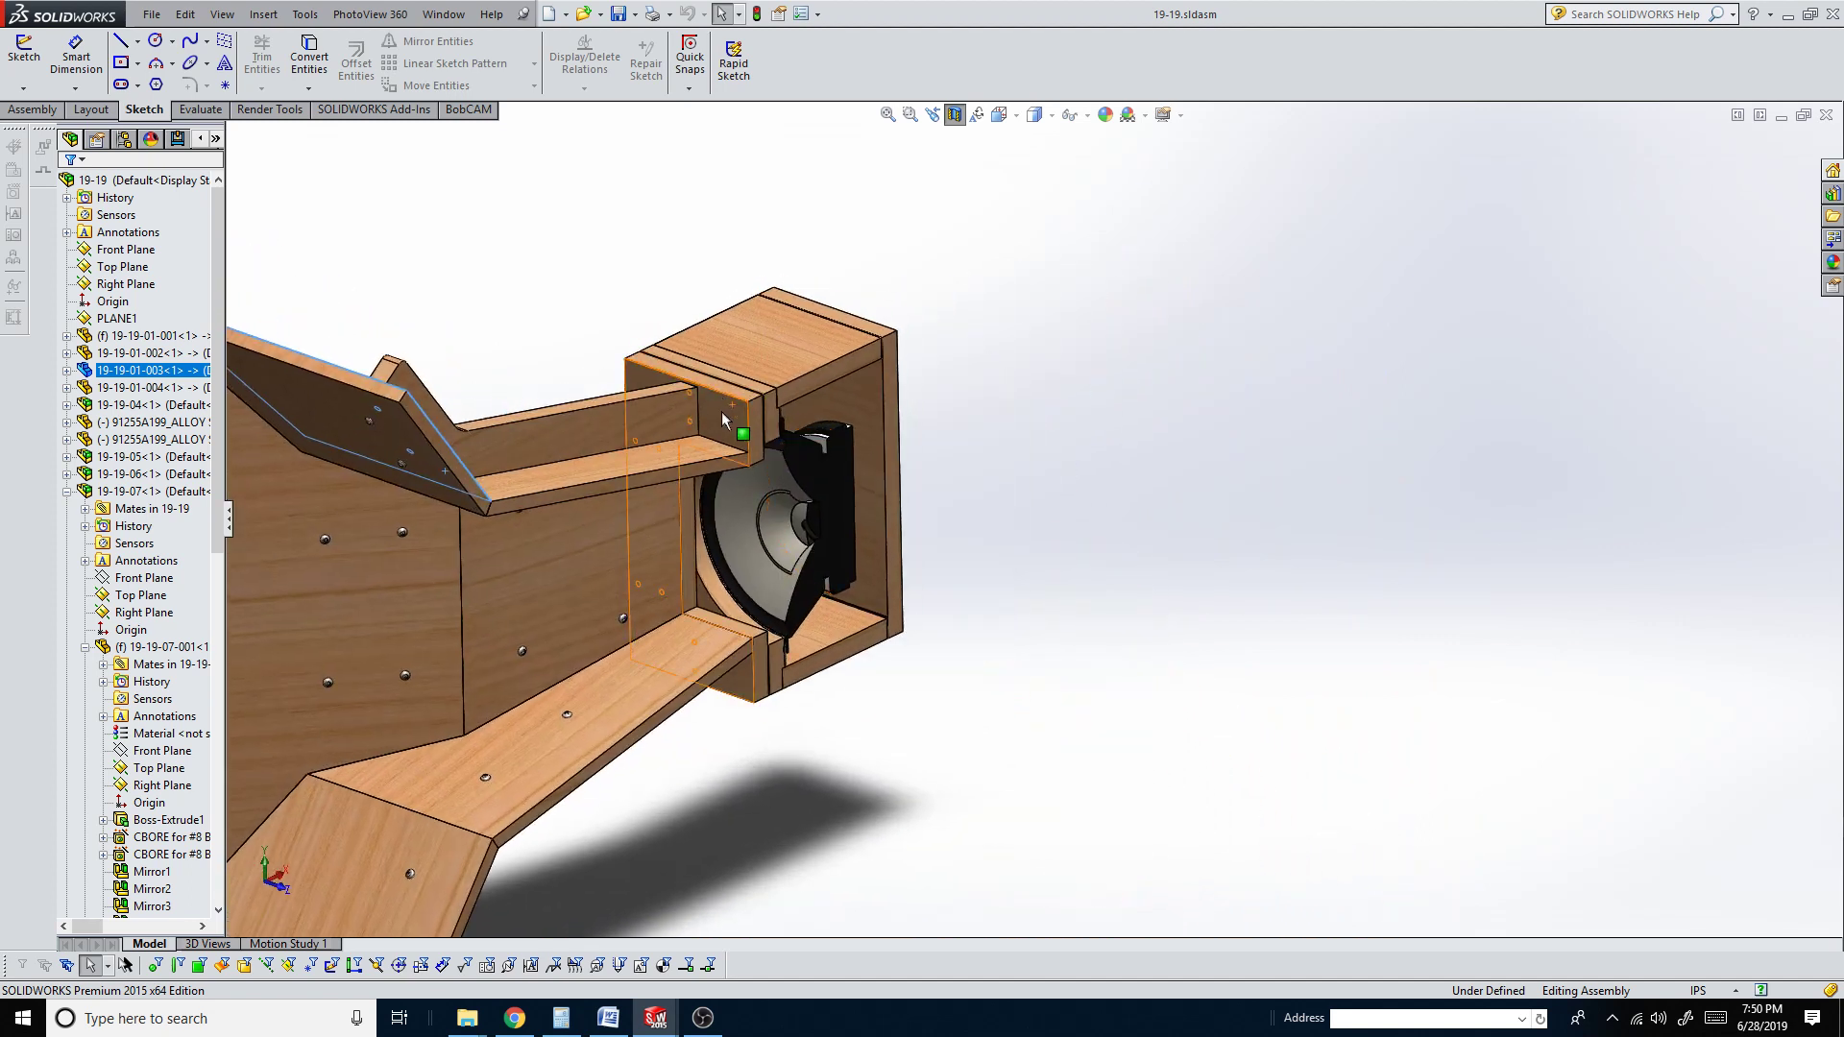
pyautogui.click(723, 420)
pyautogui.press('Left')
pyautogui.press('Left')
pyautogui.press('Left')
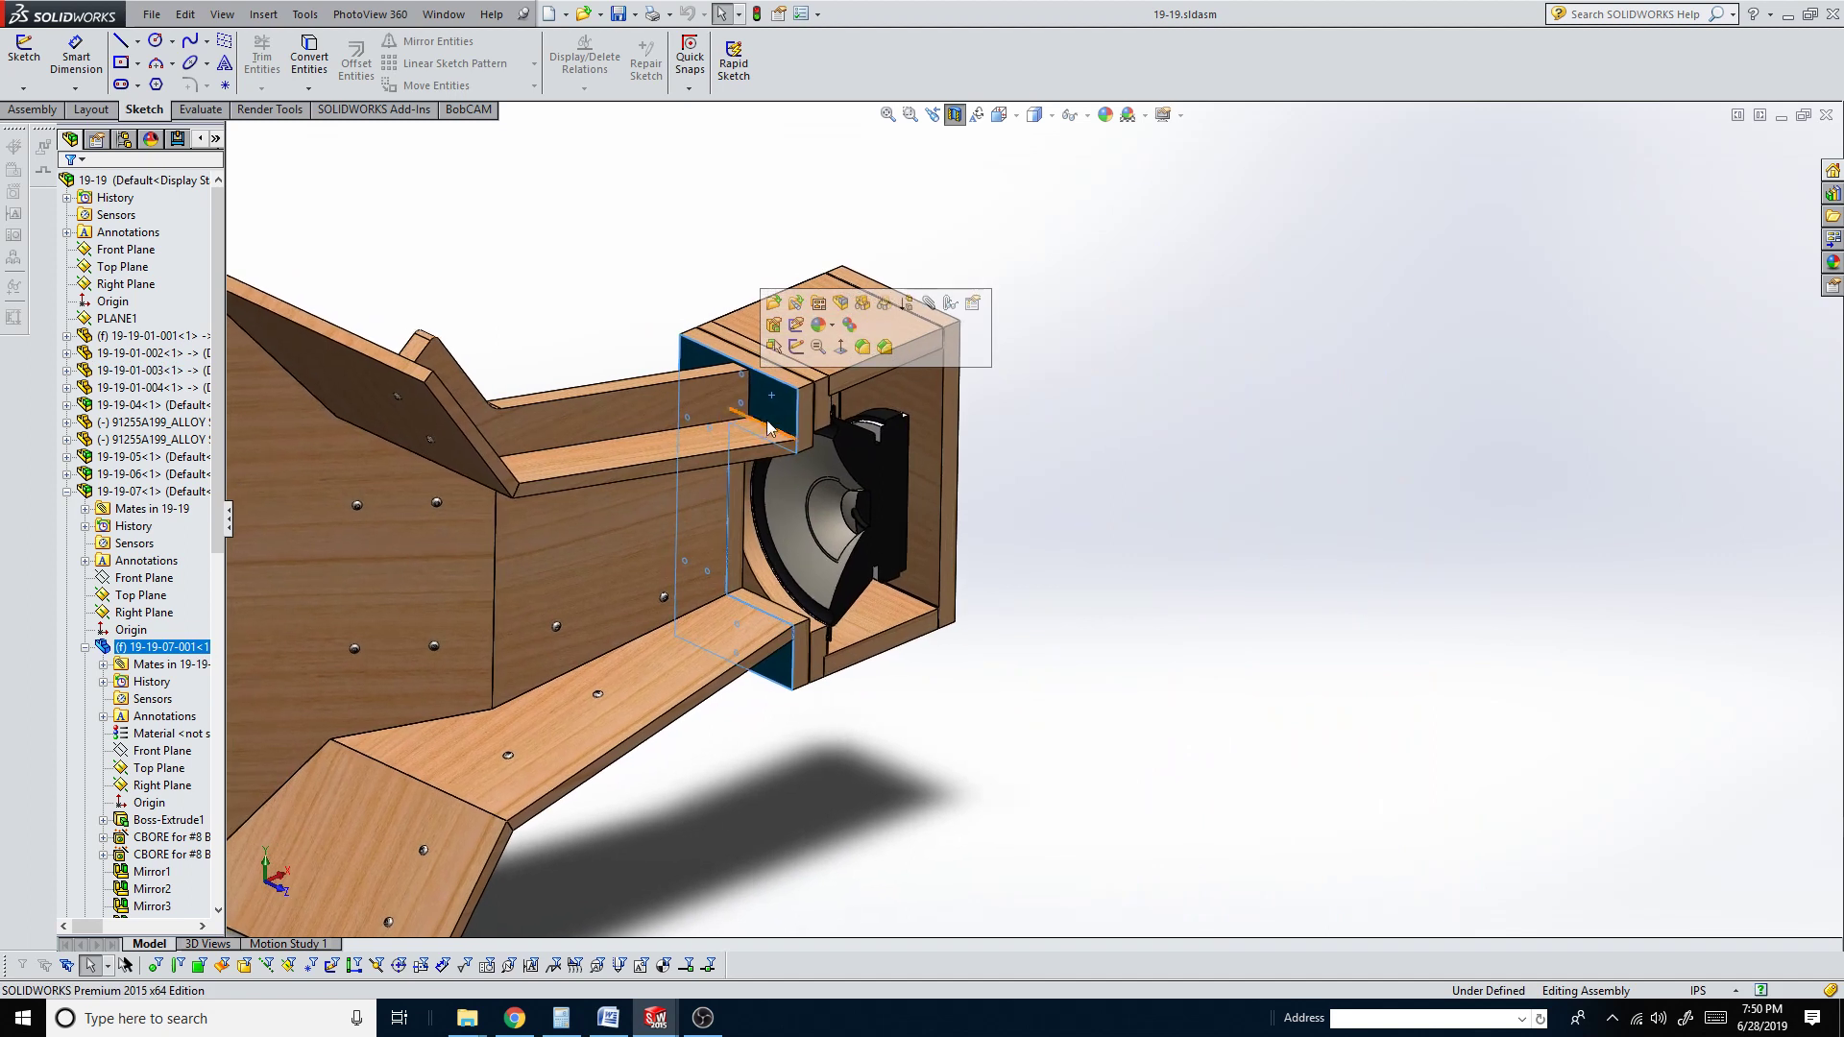
pyautogui.scroll(5, 766, 423)
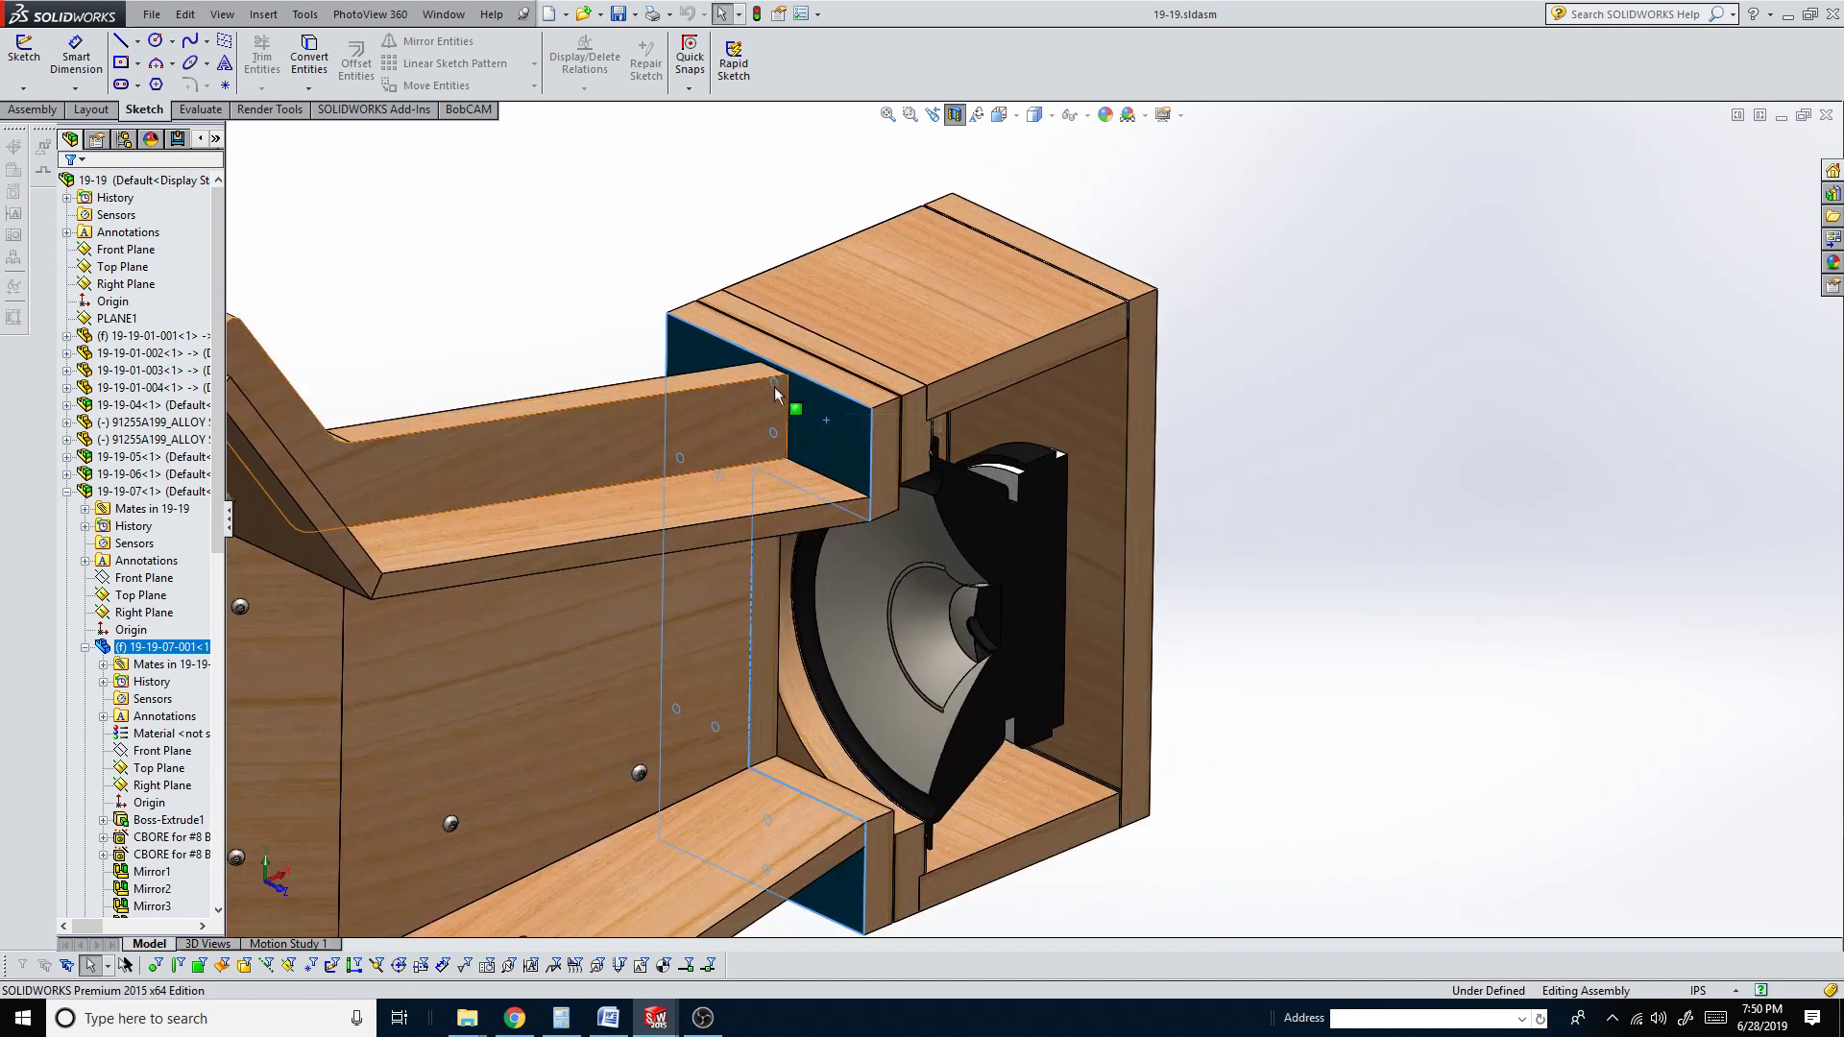
pyautogui.click(924, 297)
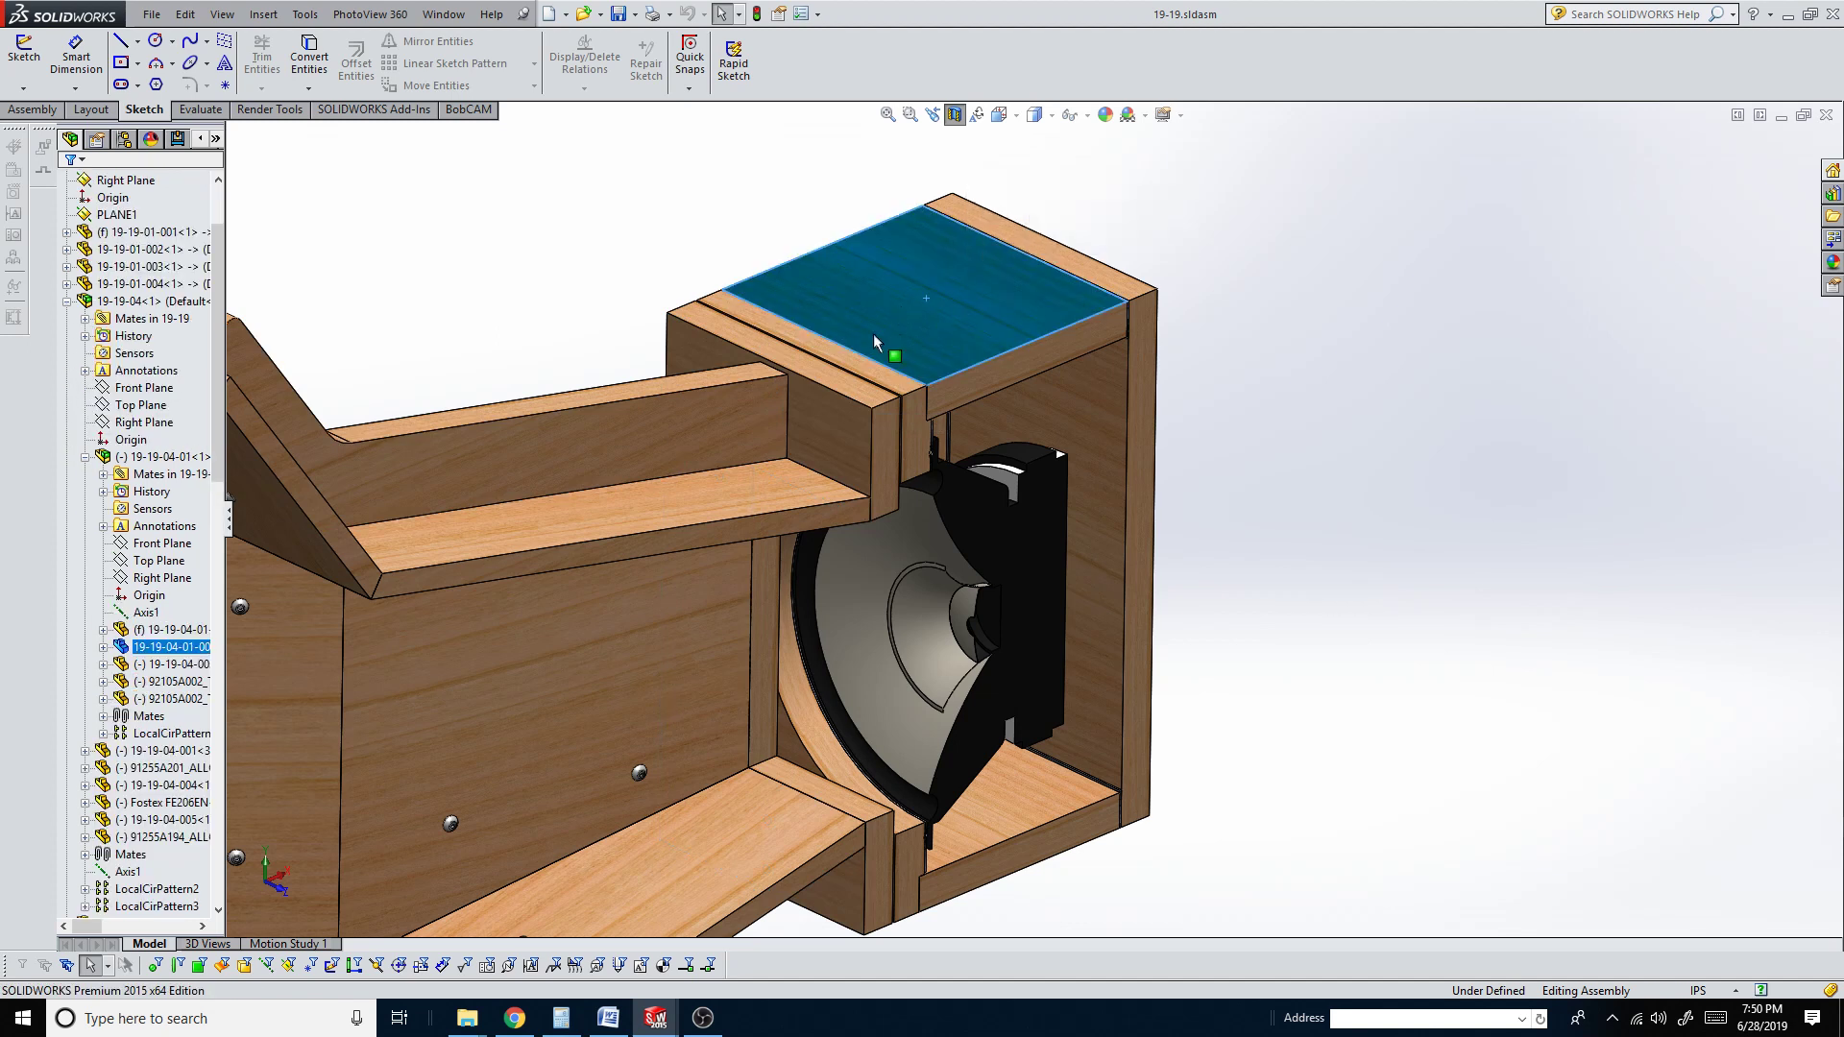
pyautogui.scroll(-3, 873, 332)
pyautogui.moveTo(873, 332); pyautogui.dragTo(822, 553, button='middle')
pyautogui.scroll(4, 820, 551)
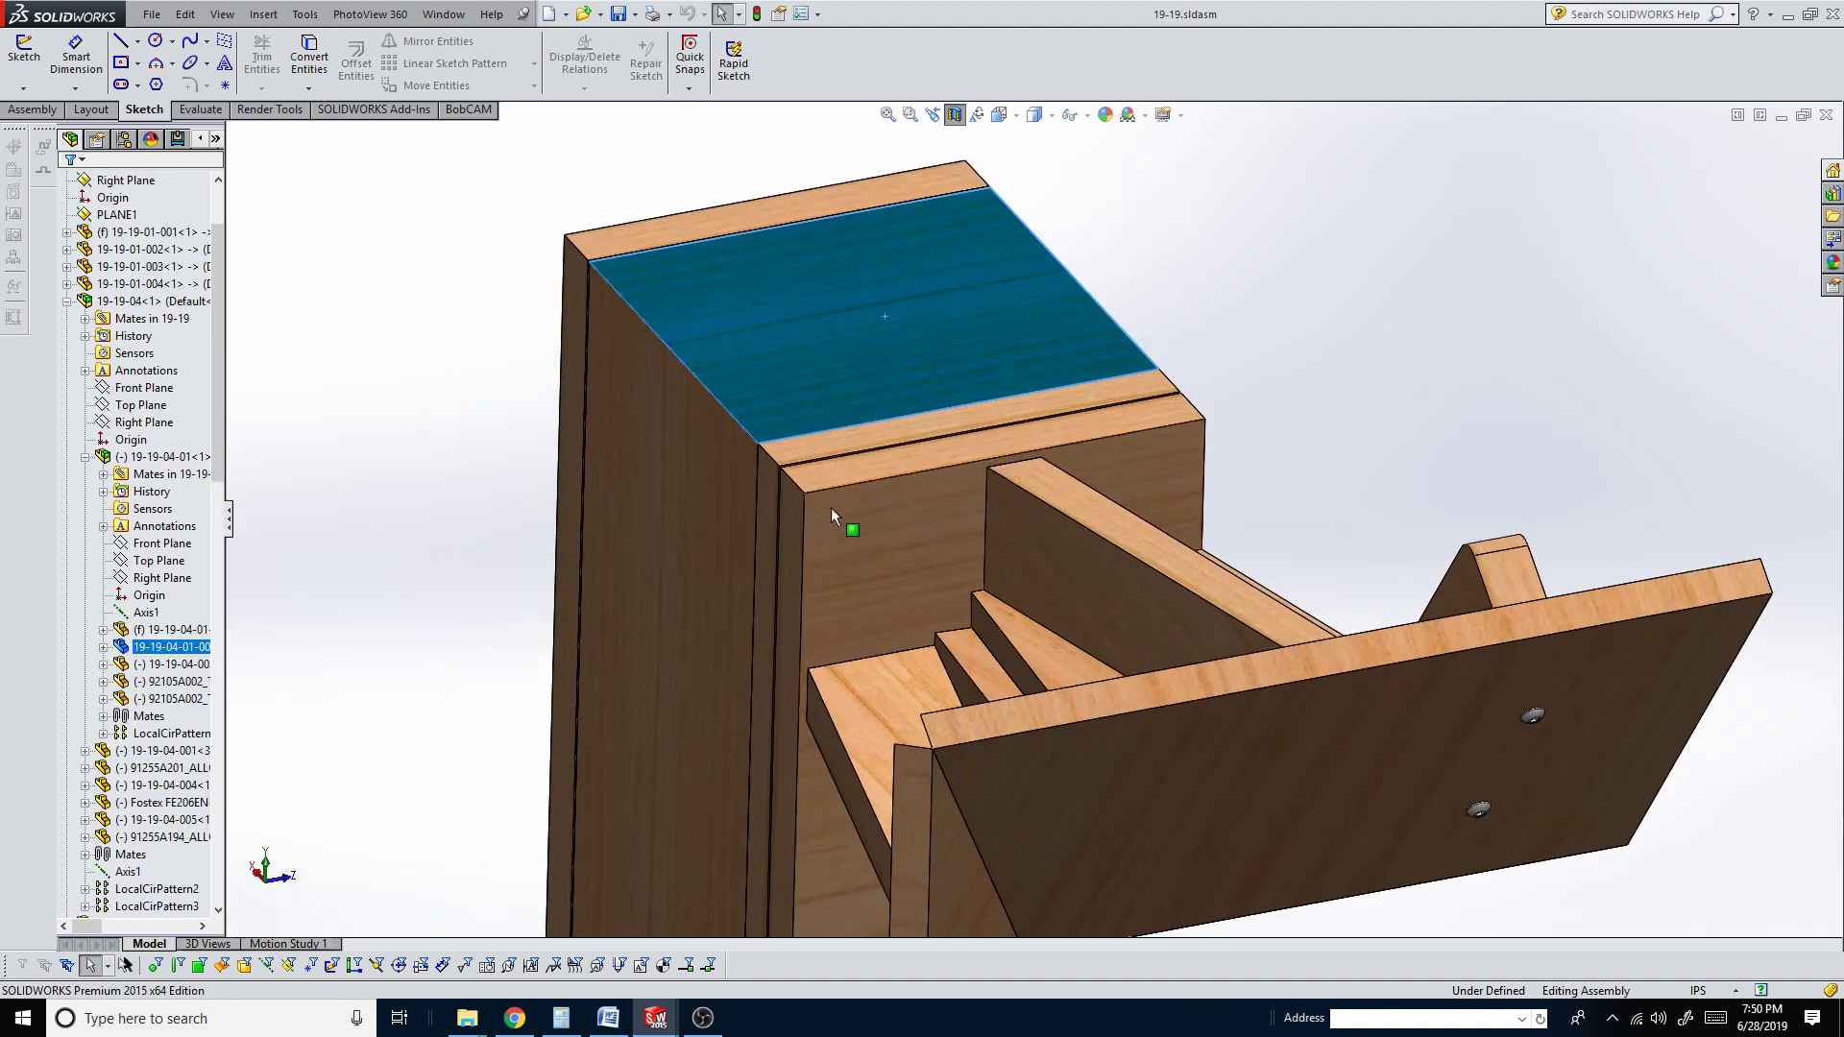
# Inspect the sectioned driver enclosure's rear cover and the mounting plate in front of the driver
pyautogui.moveTo(834, 520); pyautogui.dragTo(1085, 565, button='middle')
pyautogui.click(1346, 552)
pyautogui.scroll(-4, 1173, 554)
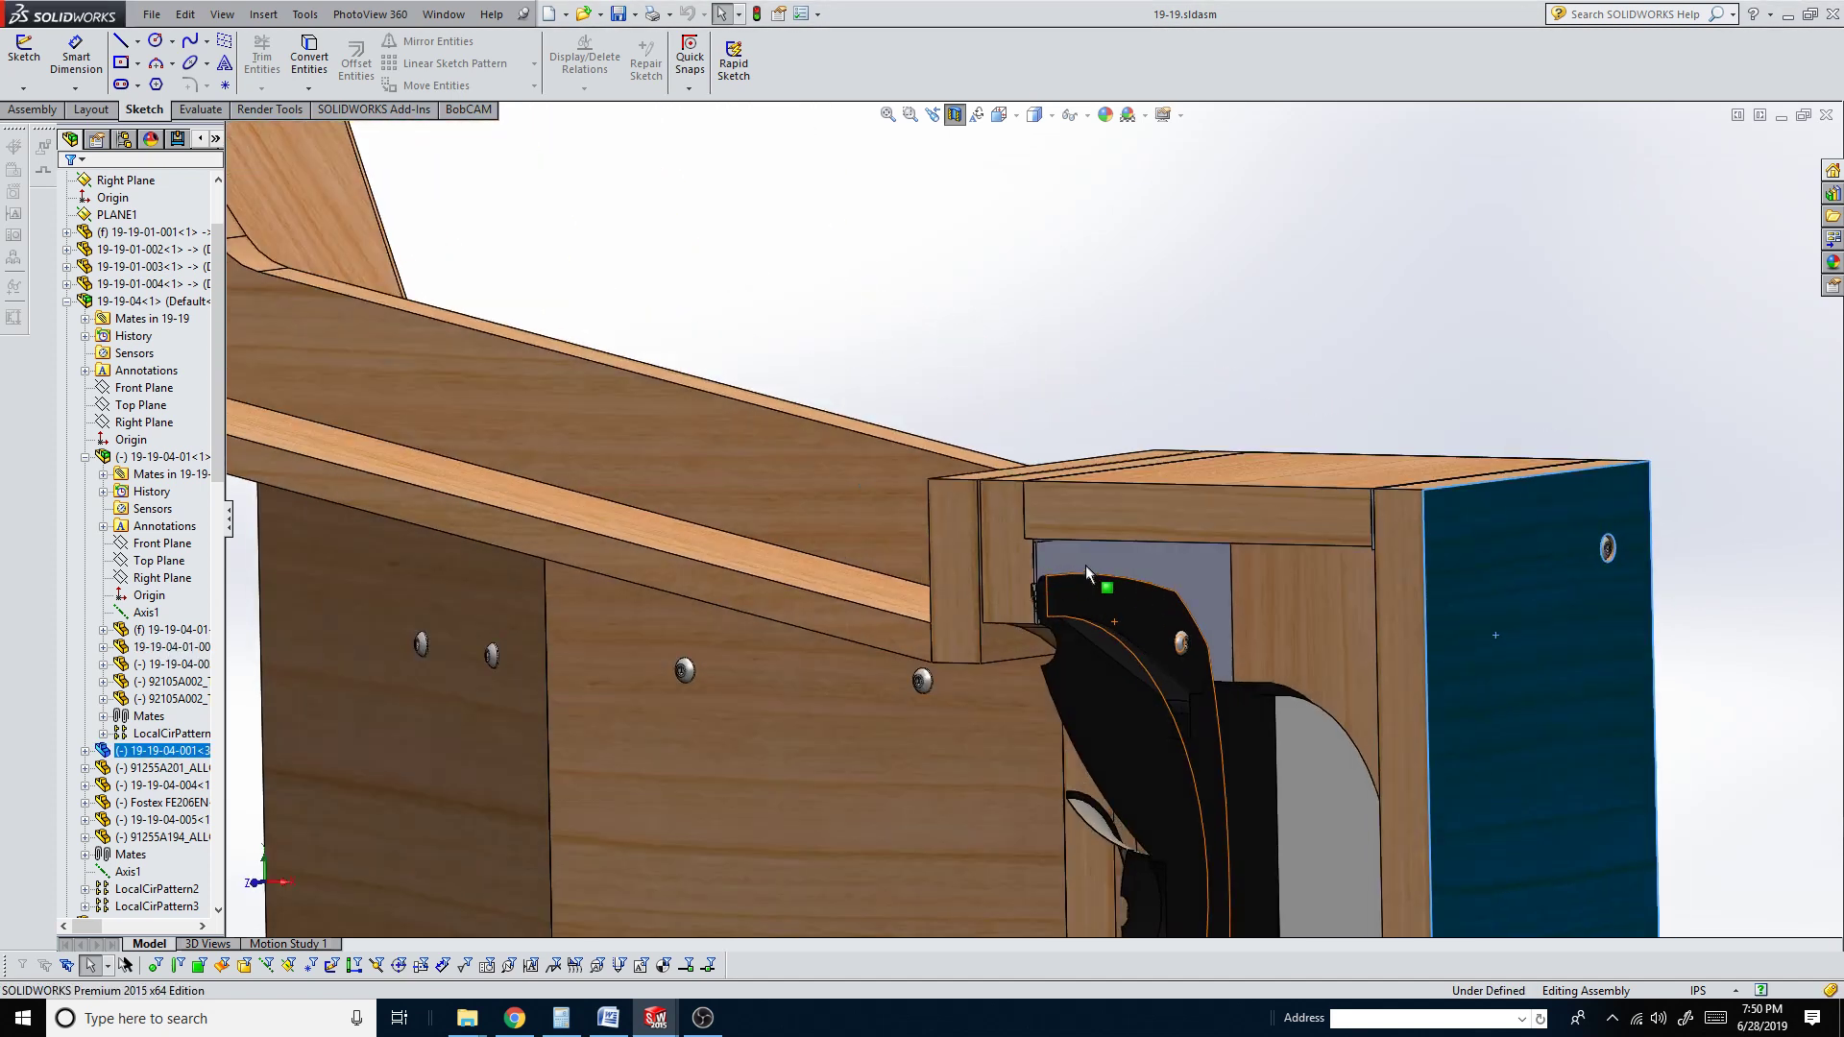
pyautogui.click(1062, 555)
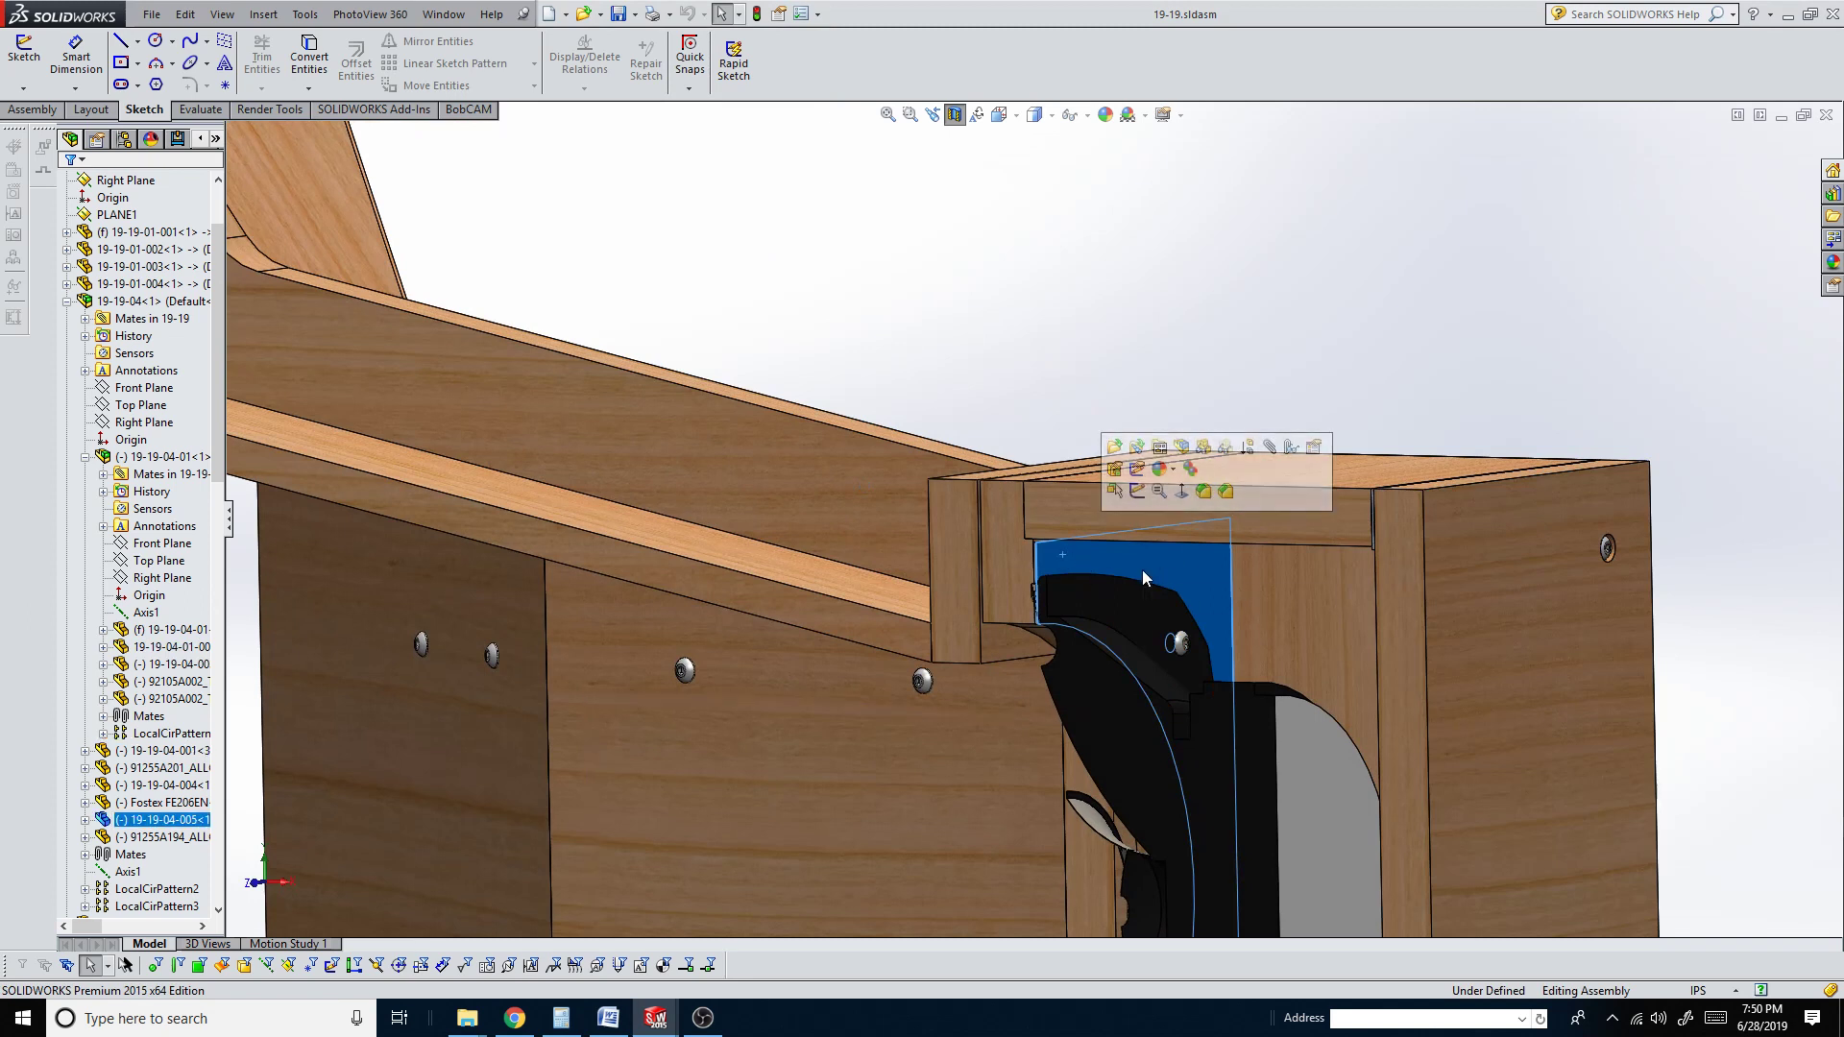
pyautogui.scroll(4, 1198, 584)
pyautogui.moveTo(1199, 583); pyautogui.dragTo(1157, 471, button='middle')
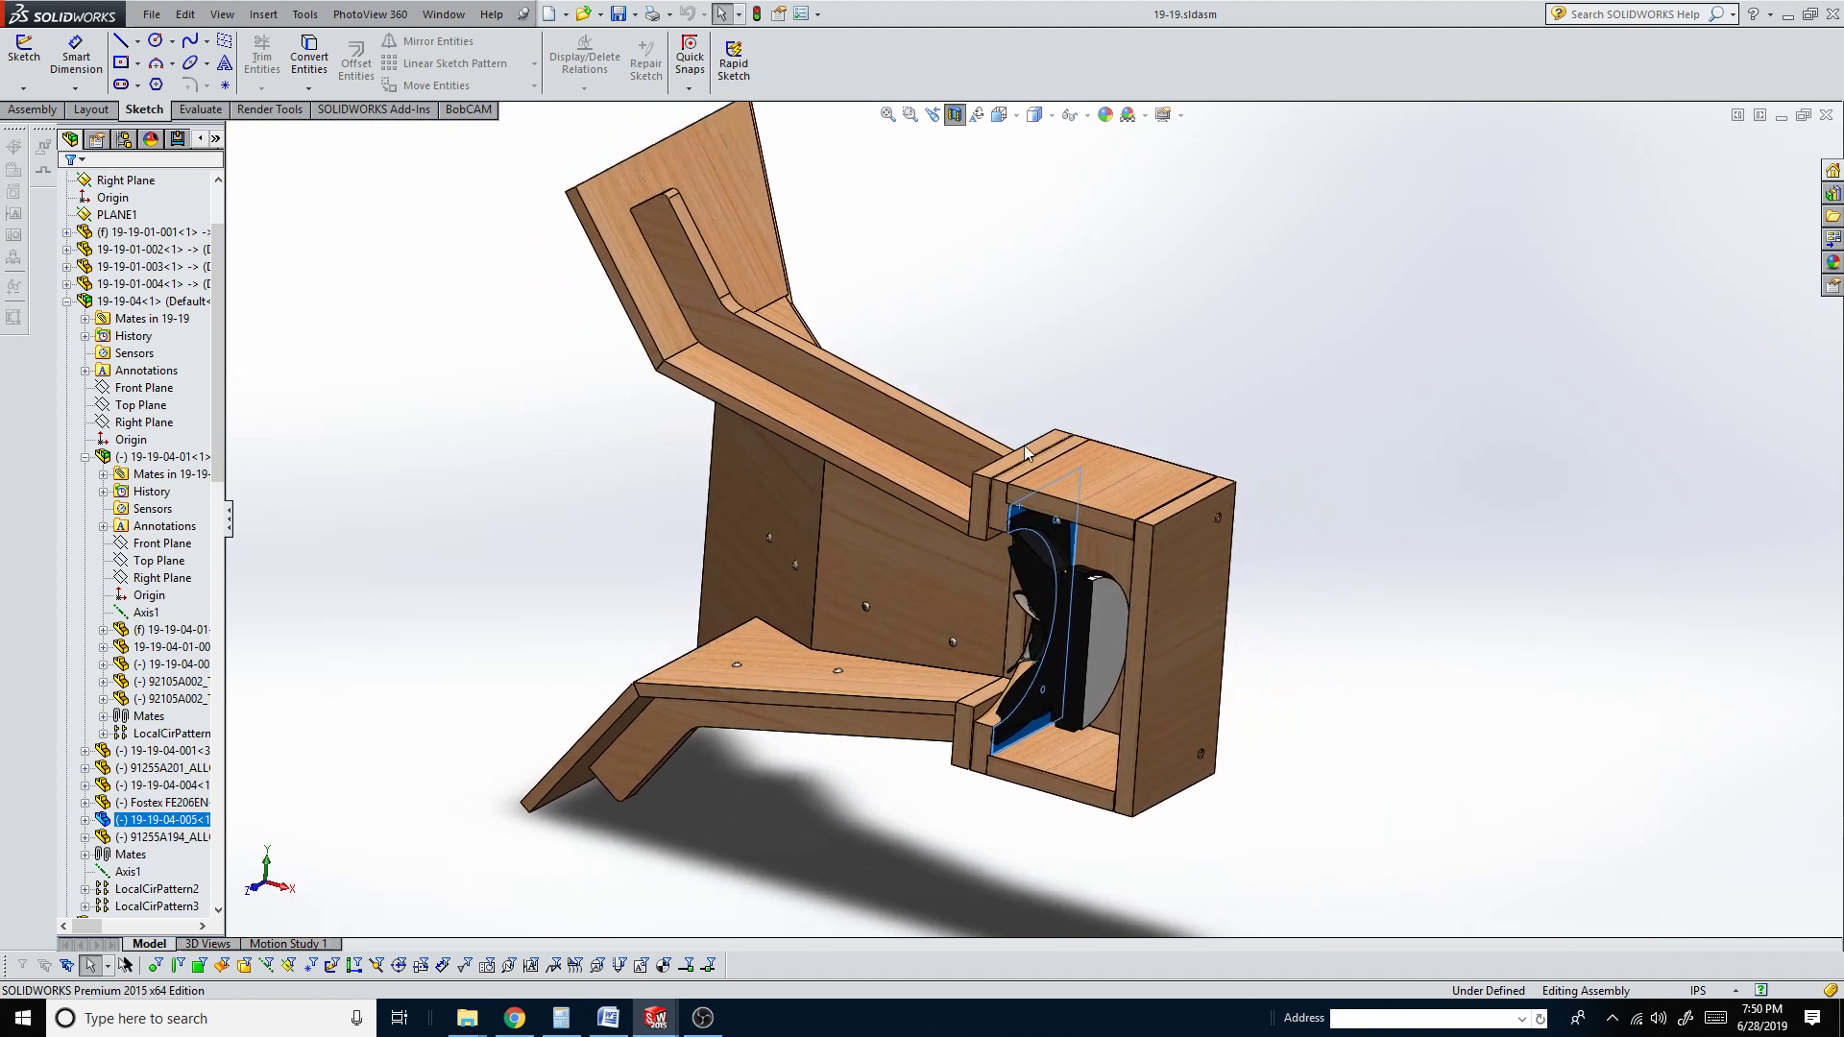
pyautogui.click(1179, 609)
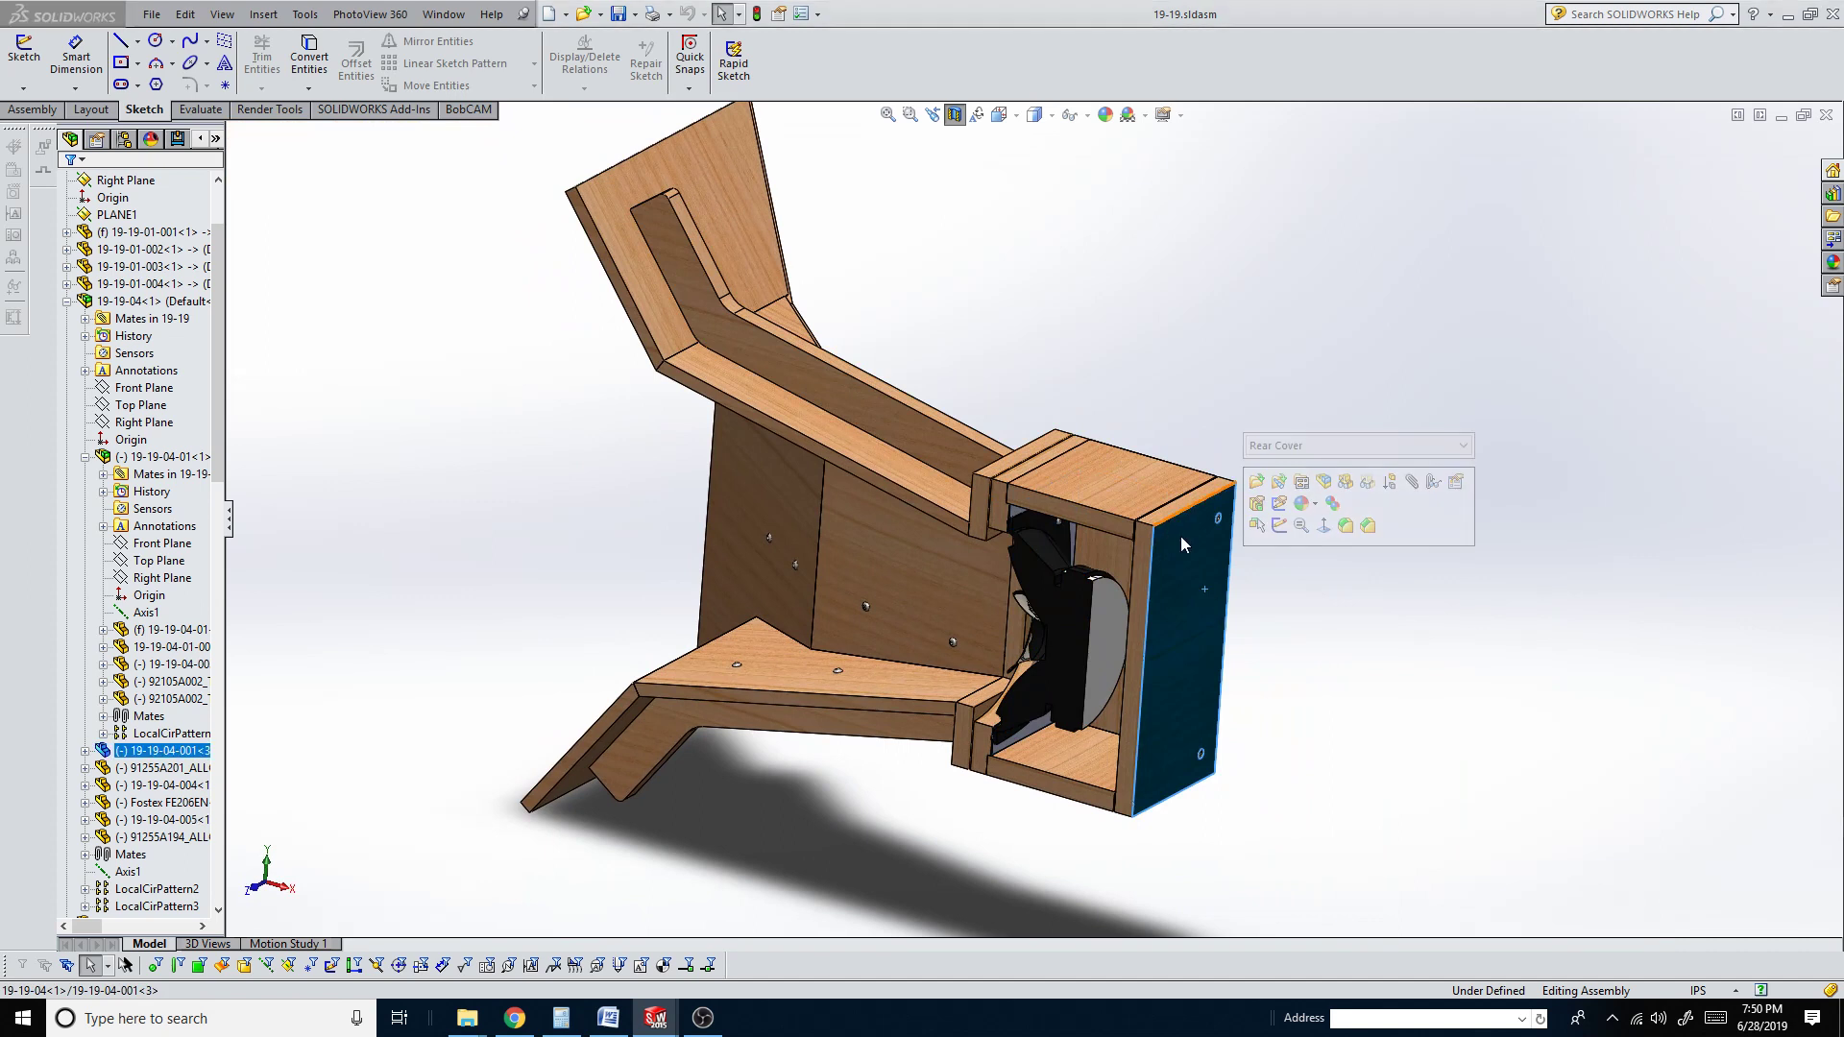
pyautogui.click(1051, 355)
# Turn off the section view and orient the complete assembly to show its outer braces
pyautogui.hotkey('ctrl', '1')
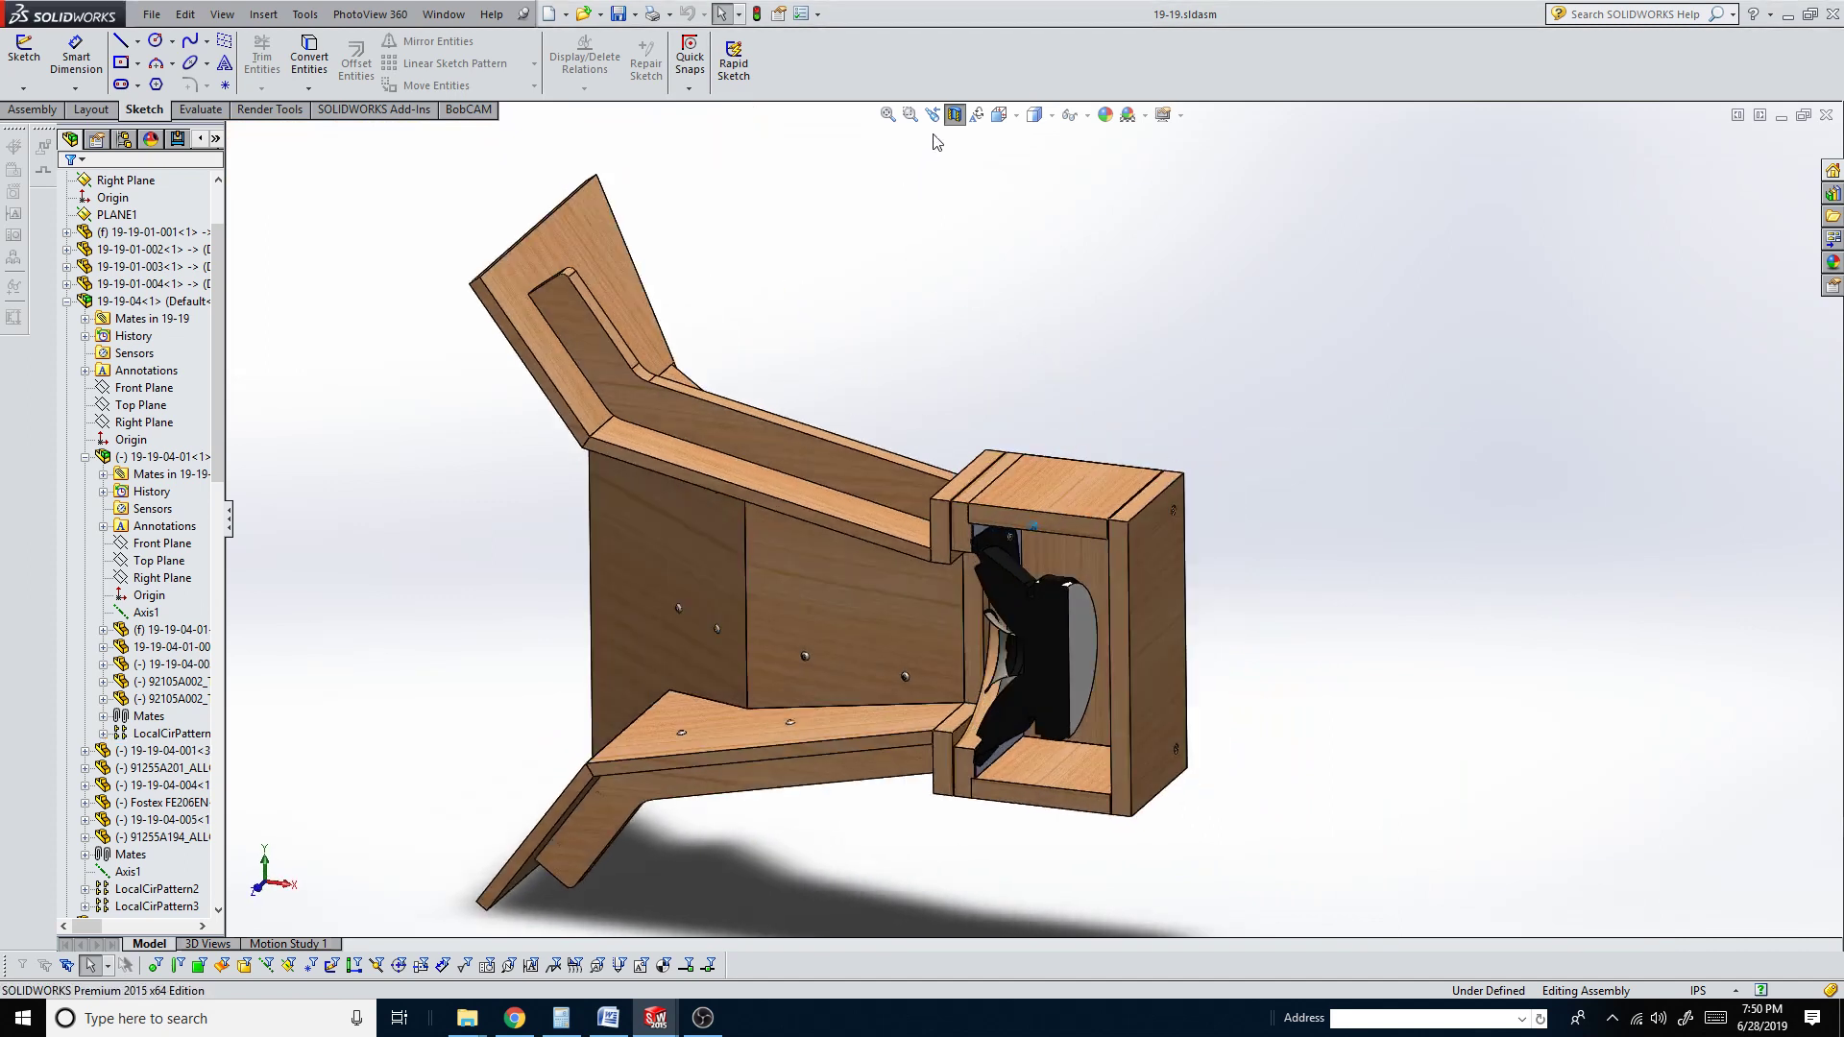
pyautogui.hotkey('ctrl', '7')
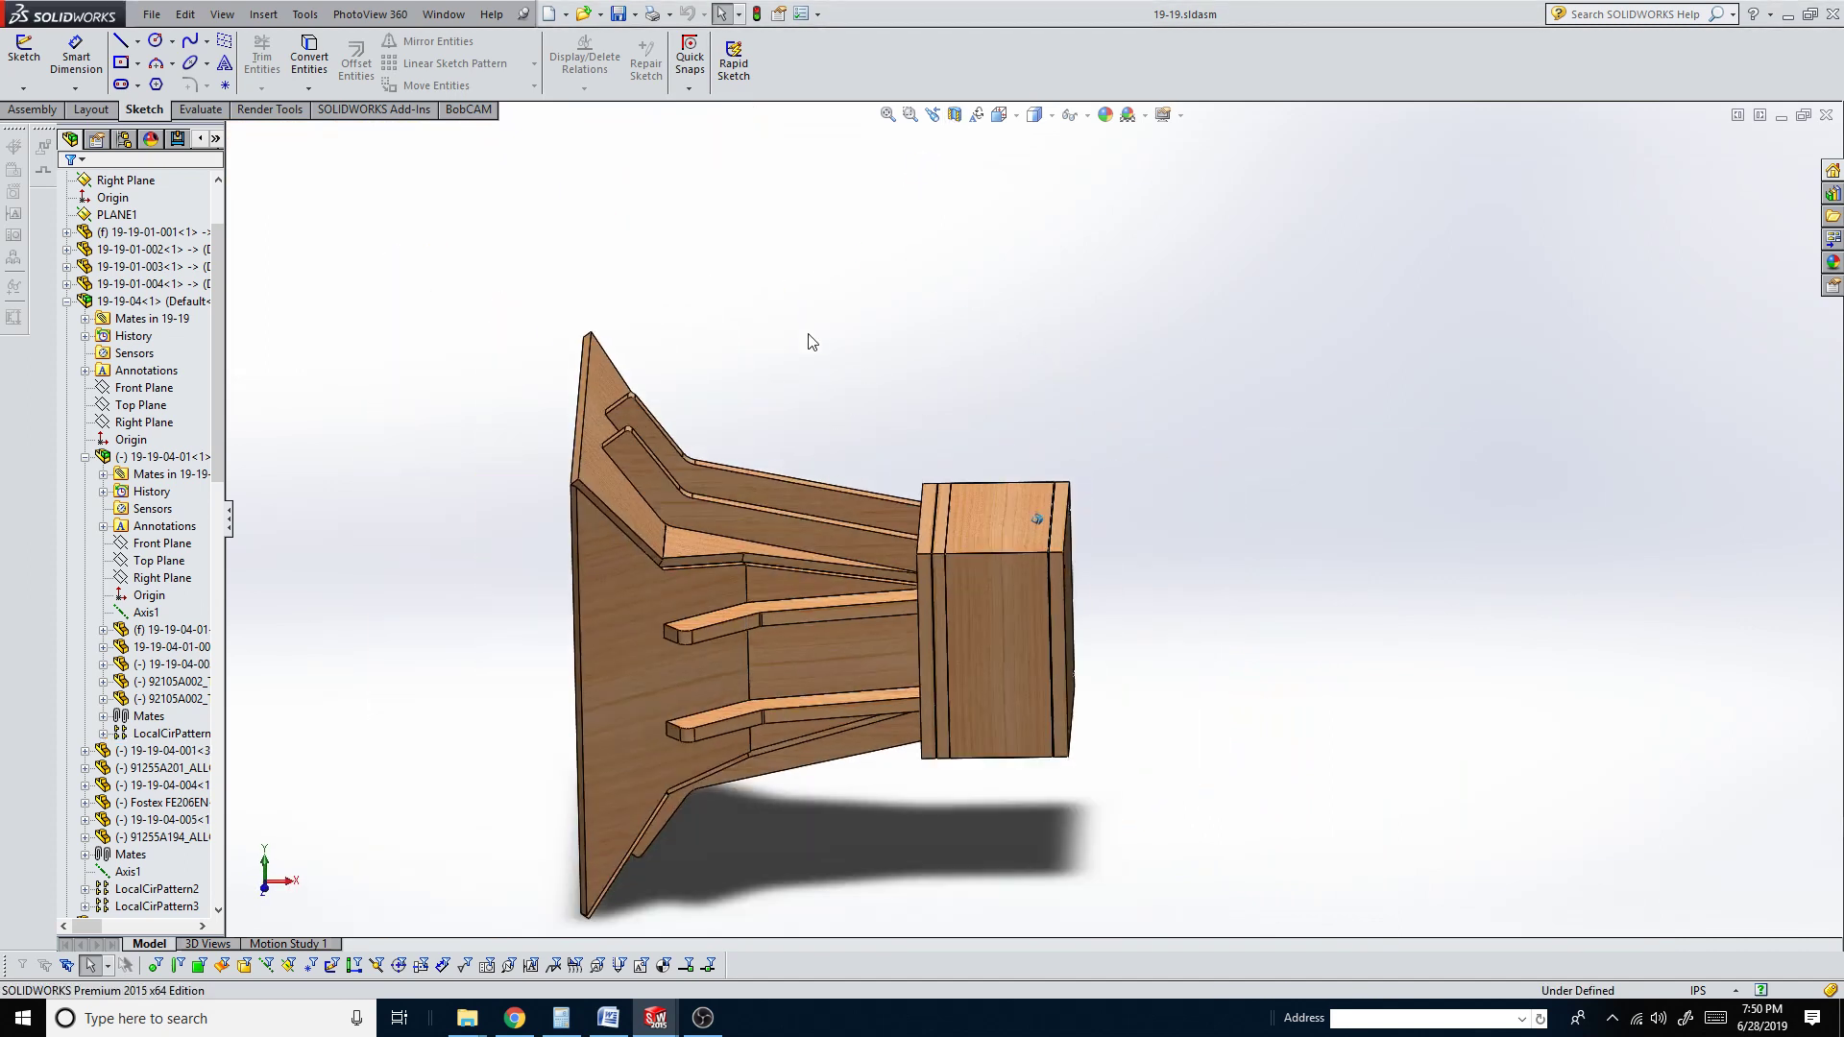
pyautogui.scroll(-6, 840, 584)
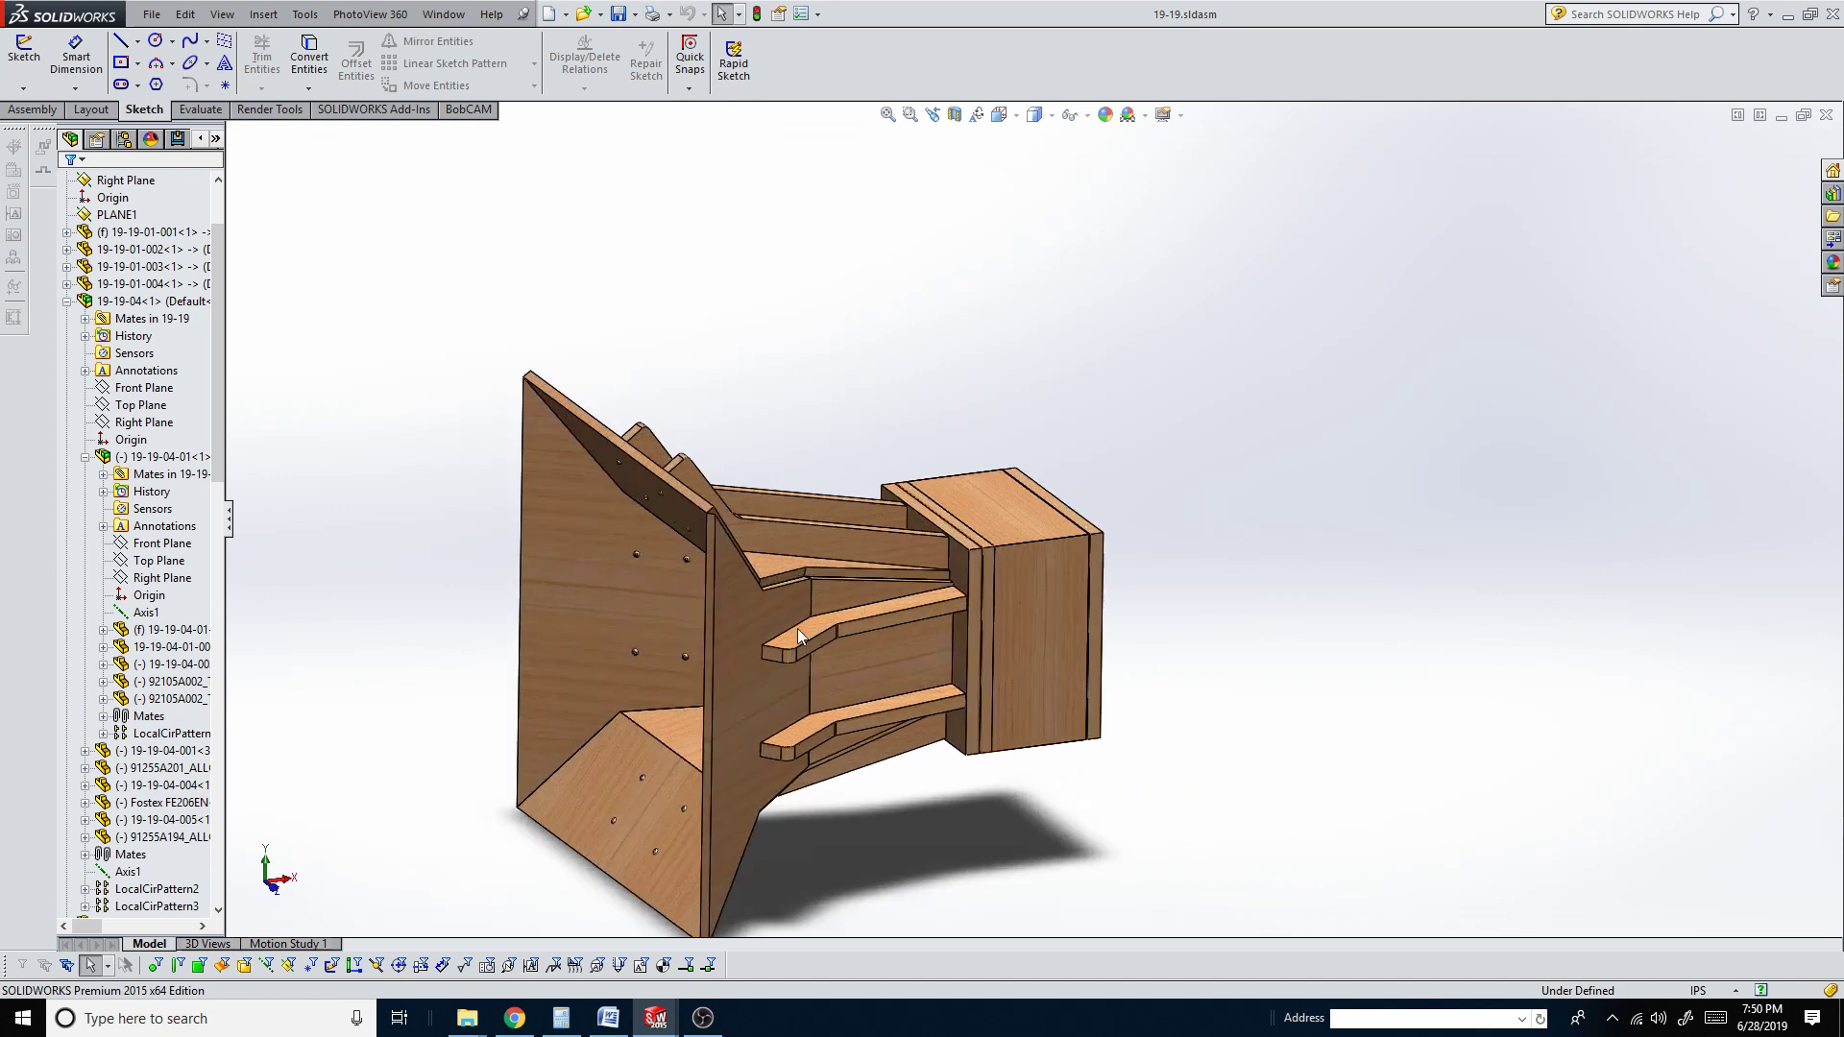
pyautogui.moveTo(872, 544); pyautogui.dragTo(1092, 544, button='middle')
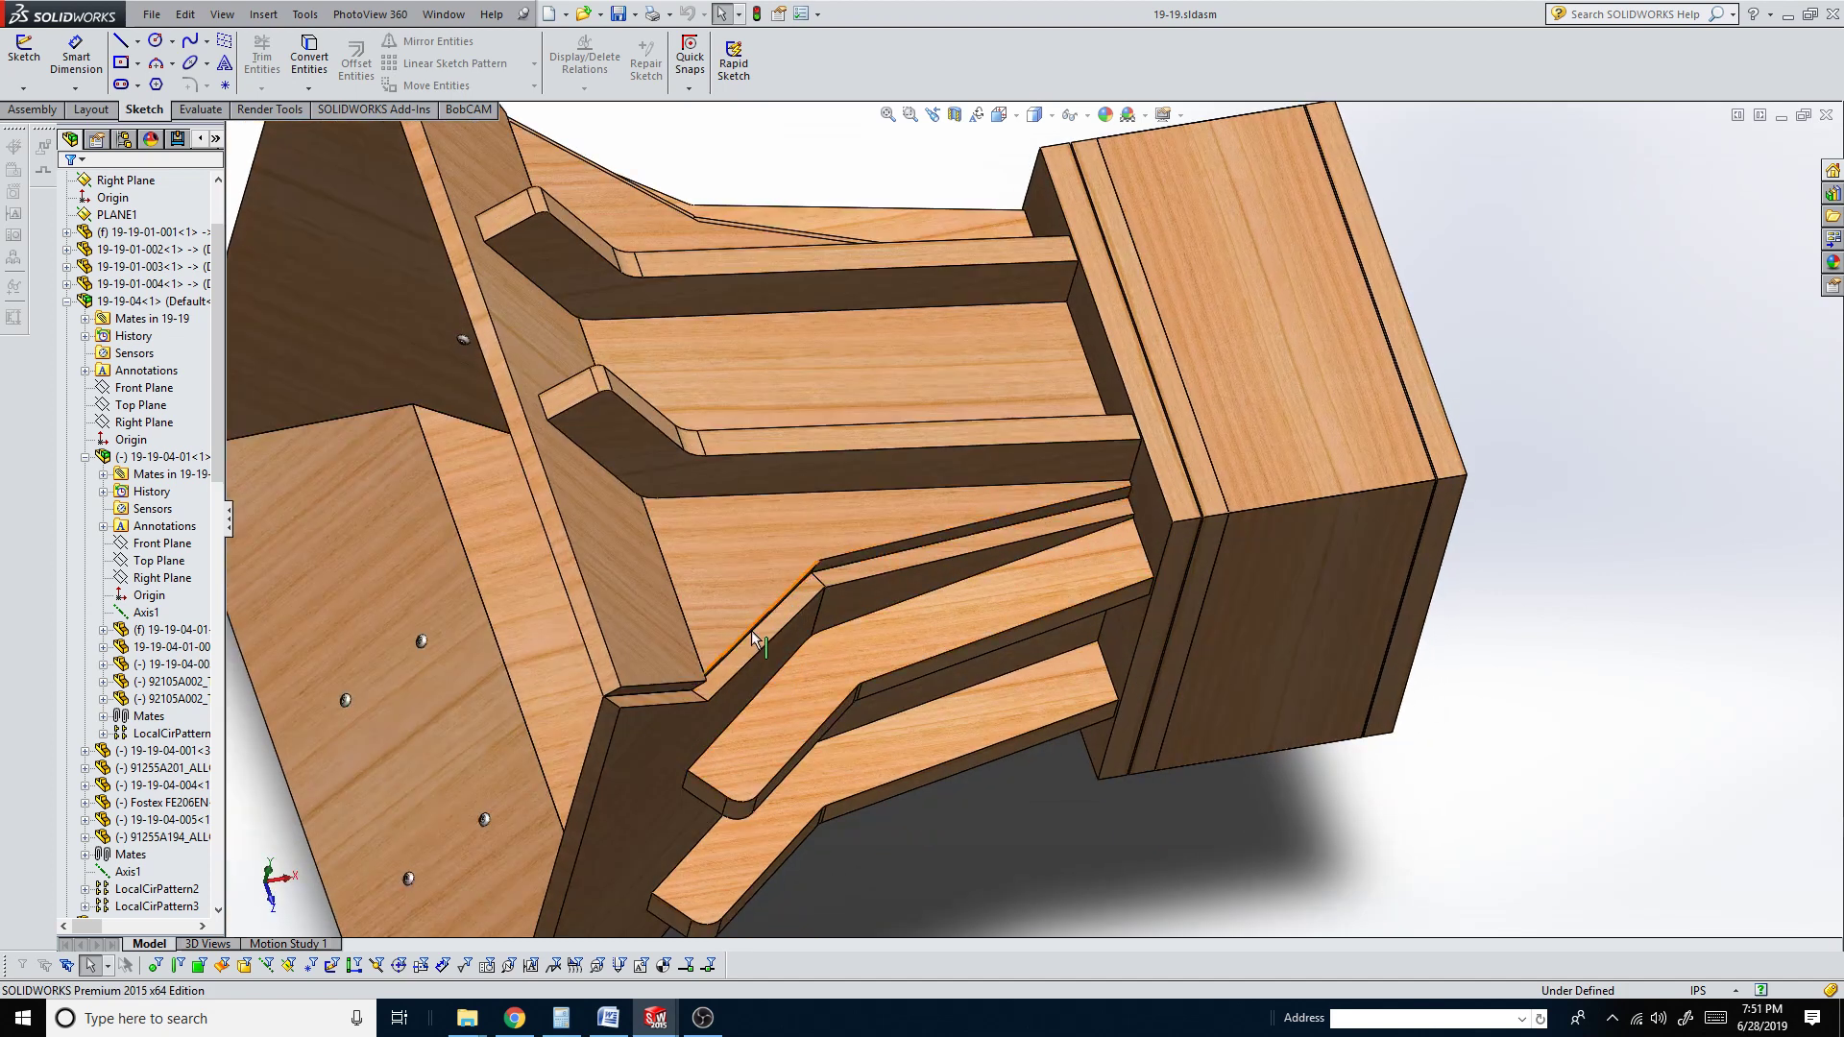
# Inspect the outer corner joint between the upper and side throat panels, from the flare to the enclosure
pyautogui.moveTo(700, 708); pyautogui.dragTo(647, 708, button='middle')
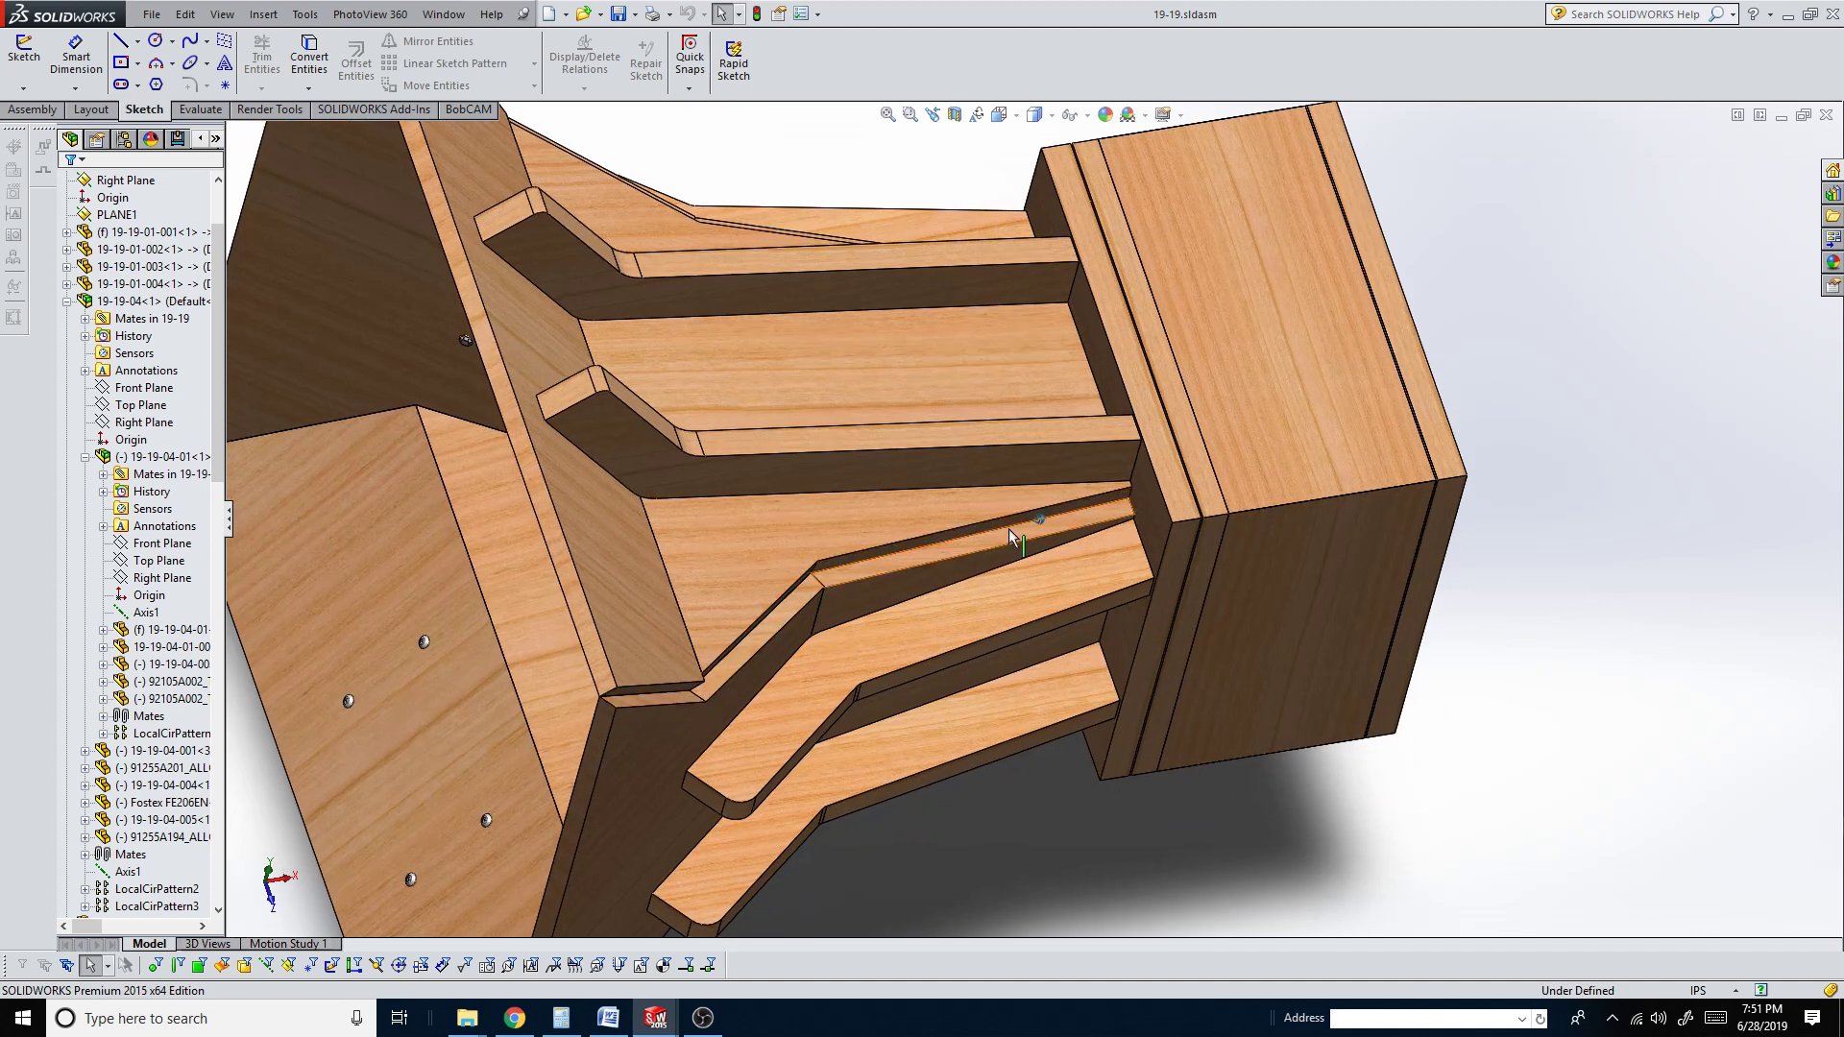
pyautogui.moveTo(1105, 503); pyautogui.dragTo(1098, 505, button='middle')
pyautogui.moveTo(1077, 754); pyautogui.dragTo(1125, 526, button='middle')
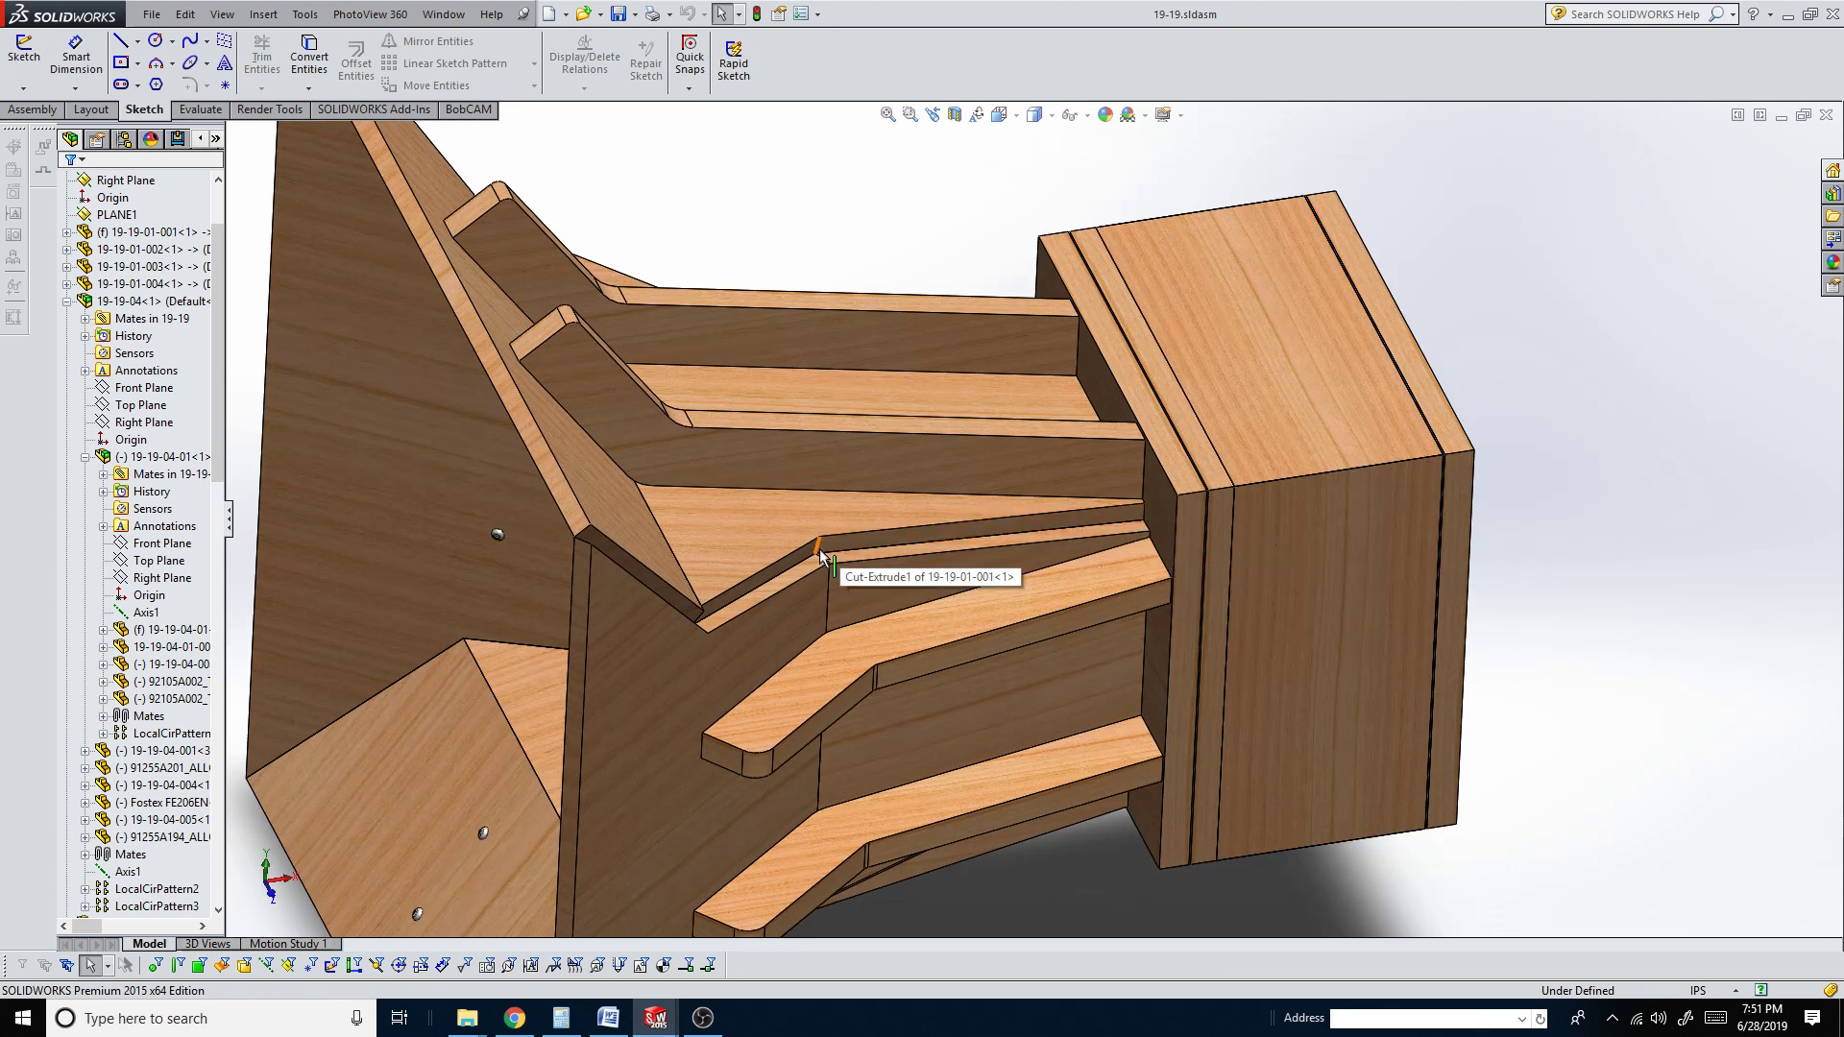
pyautogui.moveTo(776, 566); pyautogui.dragTo(544, 545, button='middle')
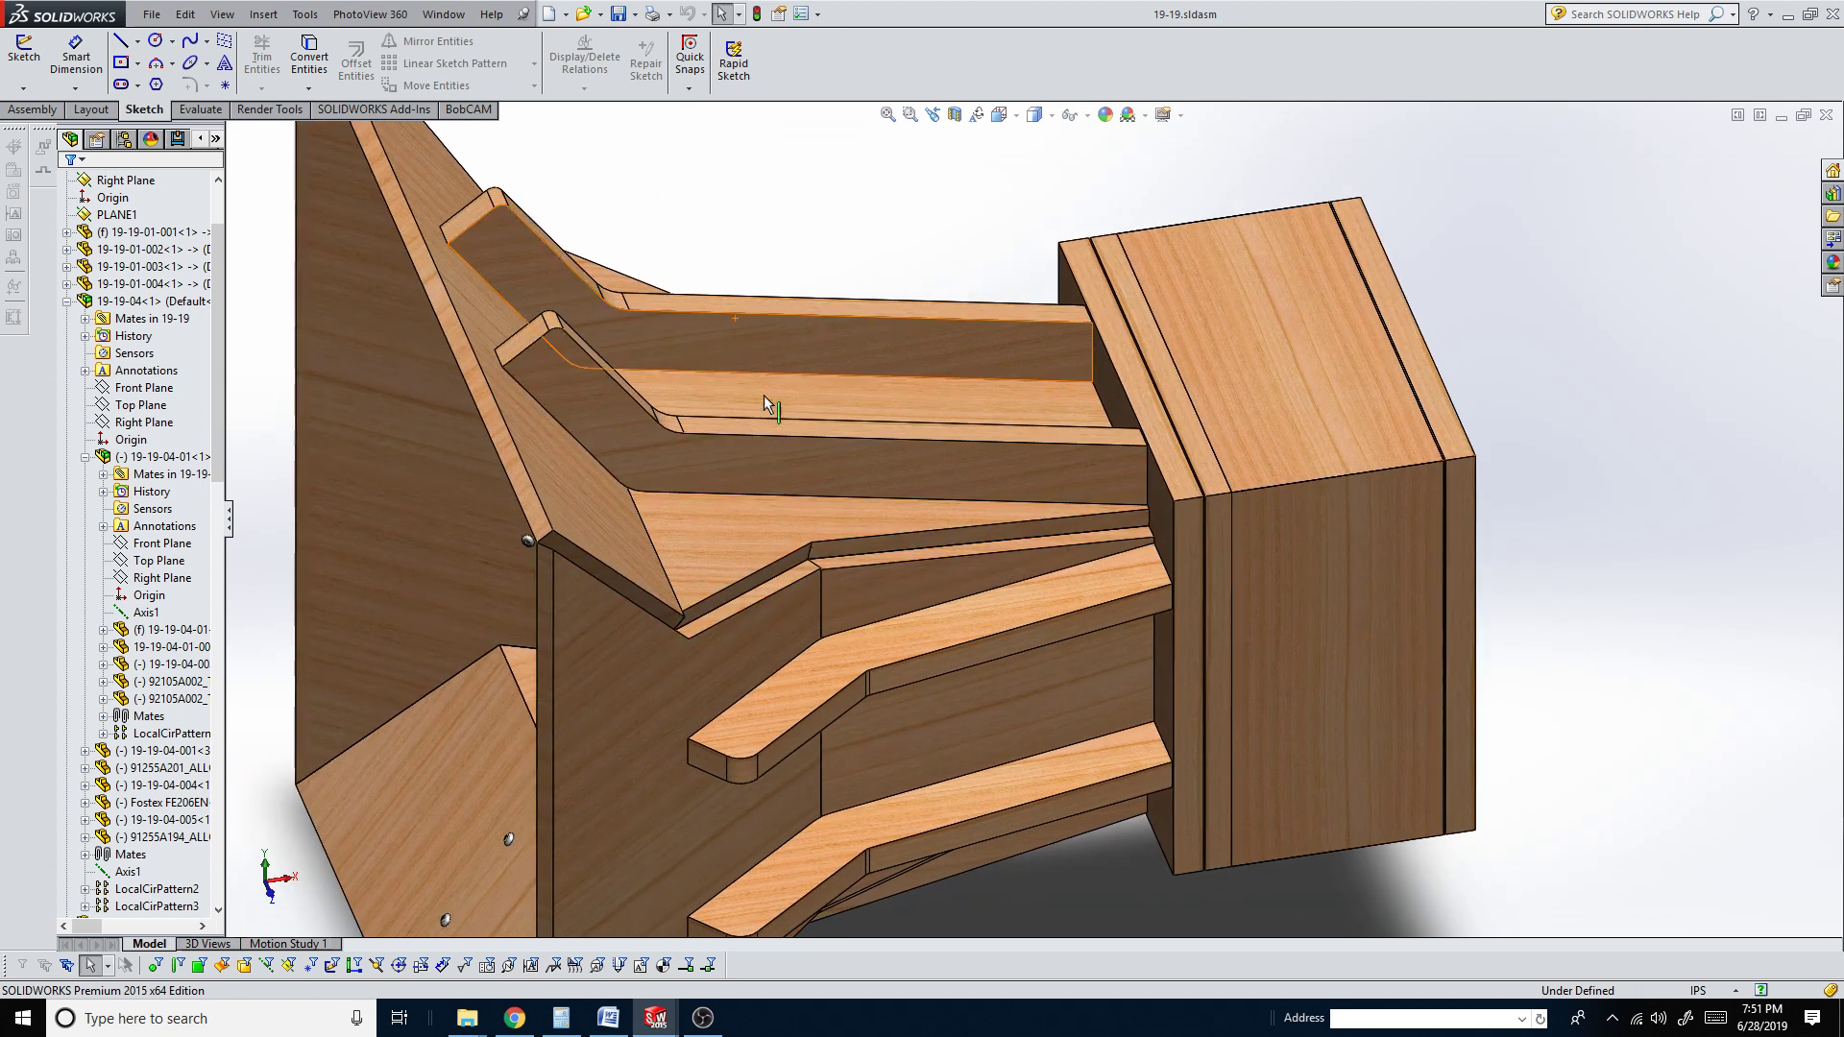
pyautogui.moveTo(763, 394); pyautogui.dragTo(764, 423, button='middle')
# Examine the upper throat panel, the braces on it, and the adjoining side throat panel from outside
pyautogui.click(736, 365)
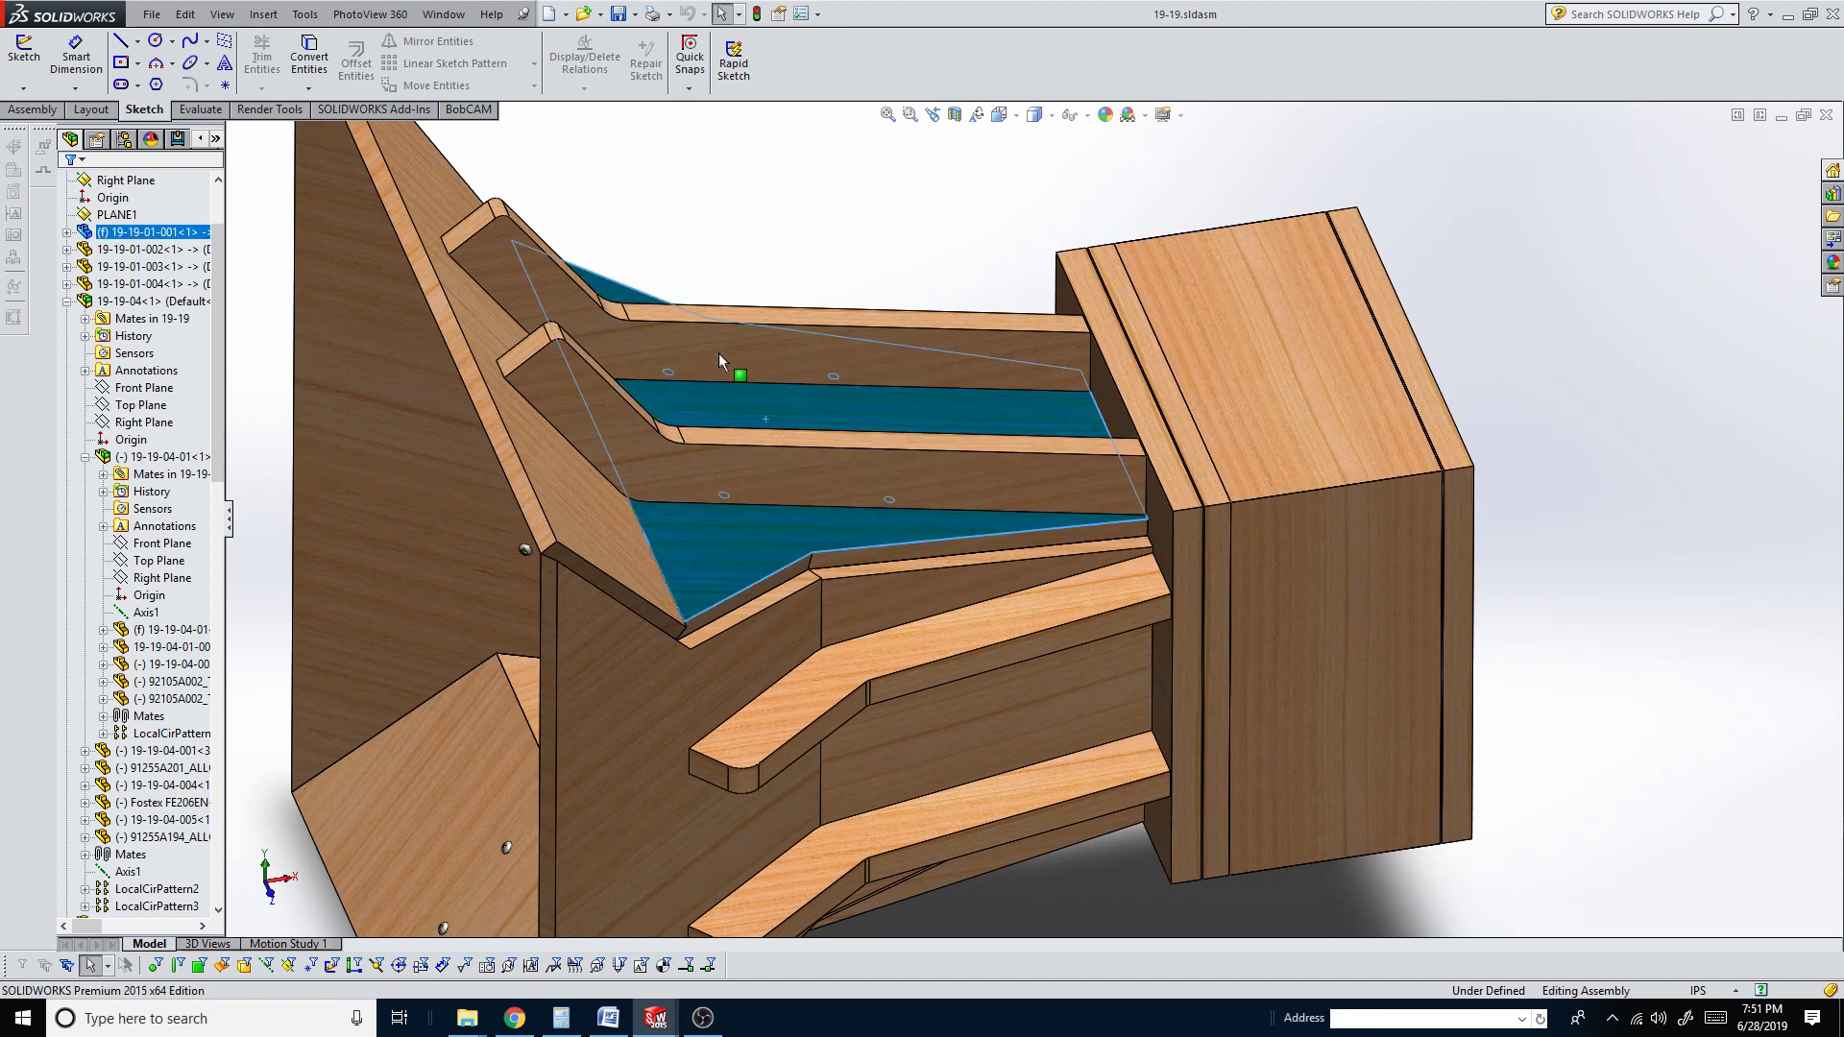
pyautogui.click(550, 284)
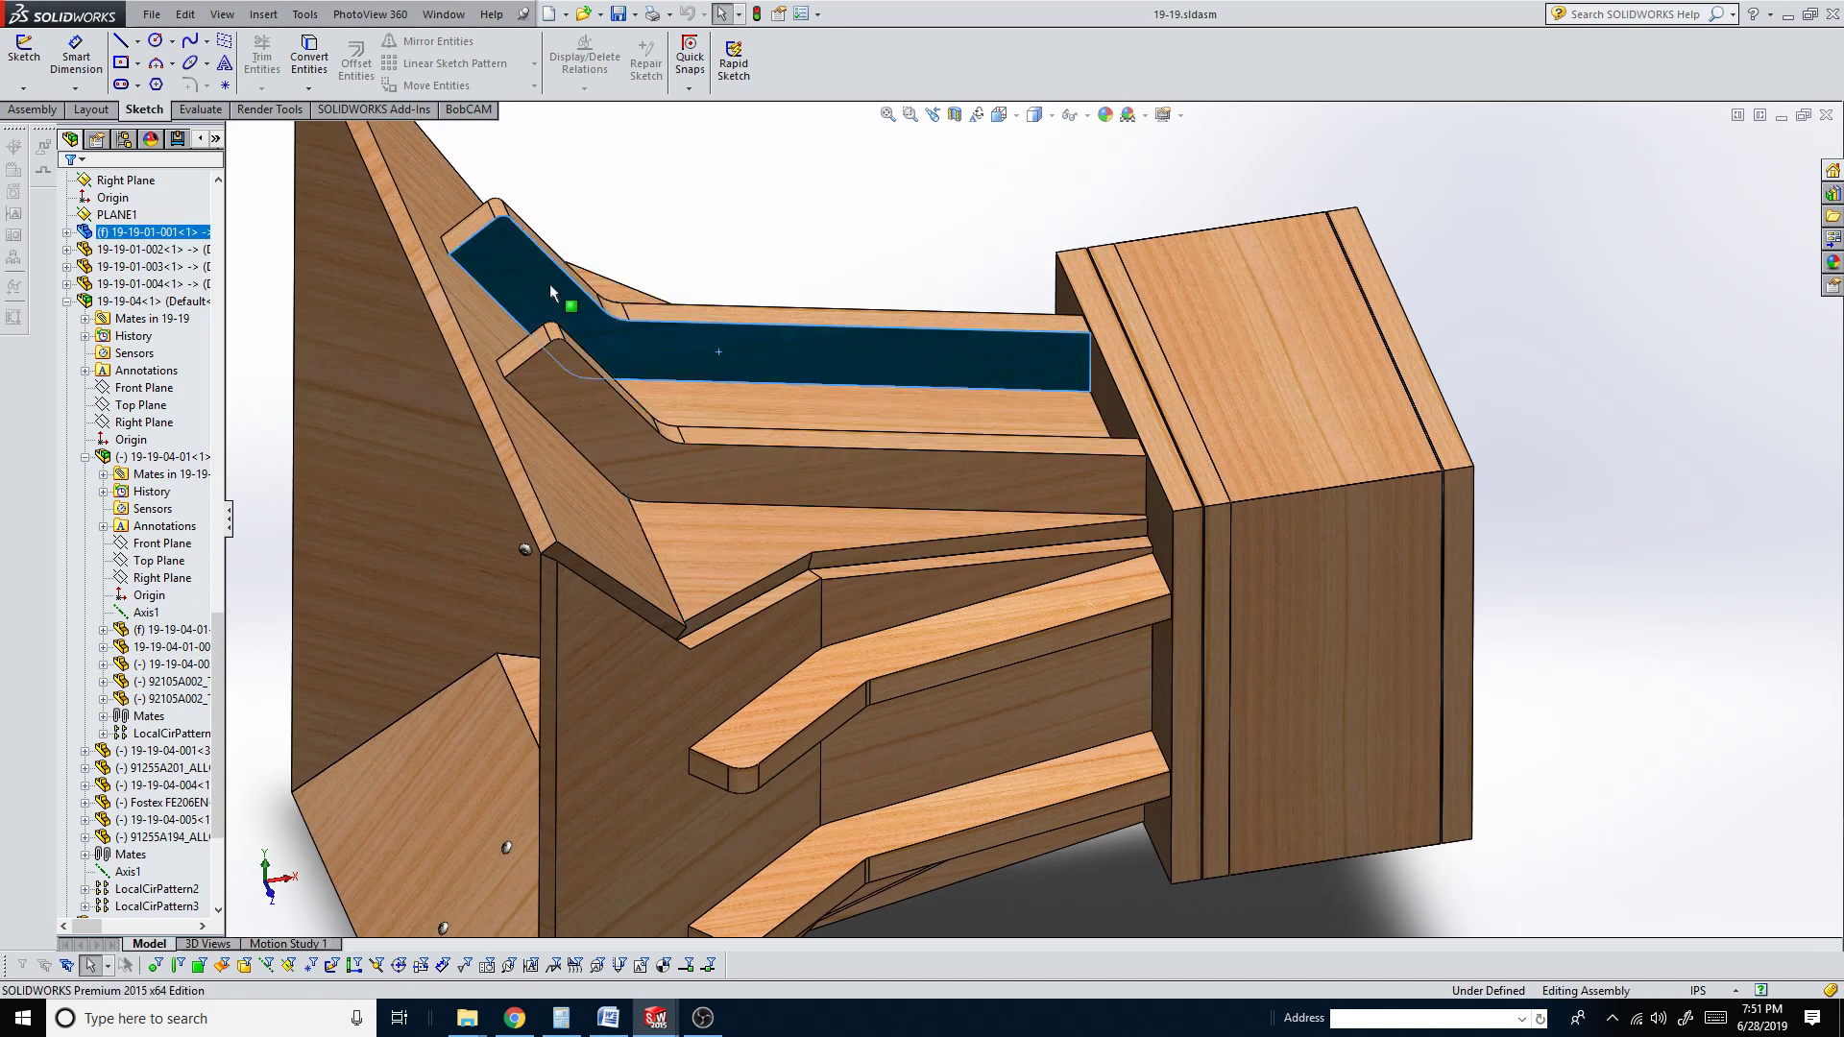
pyautogui.click(557, 469)
pyautogui.click(683, 231)
pyautogui.moveTo(806, 567); pyautogui.dragTo(888, 587, button='middle')
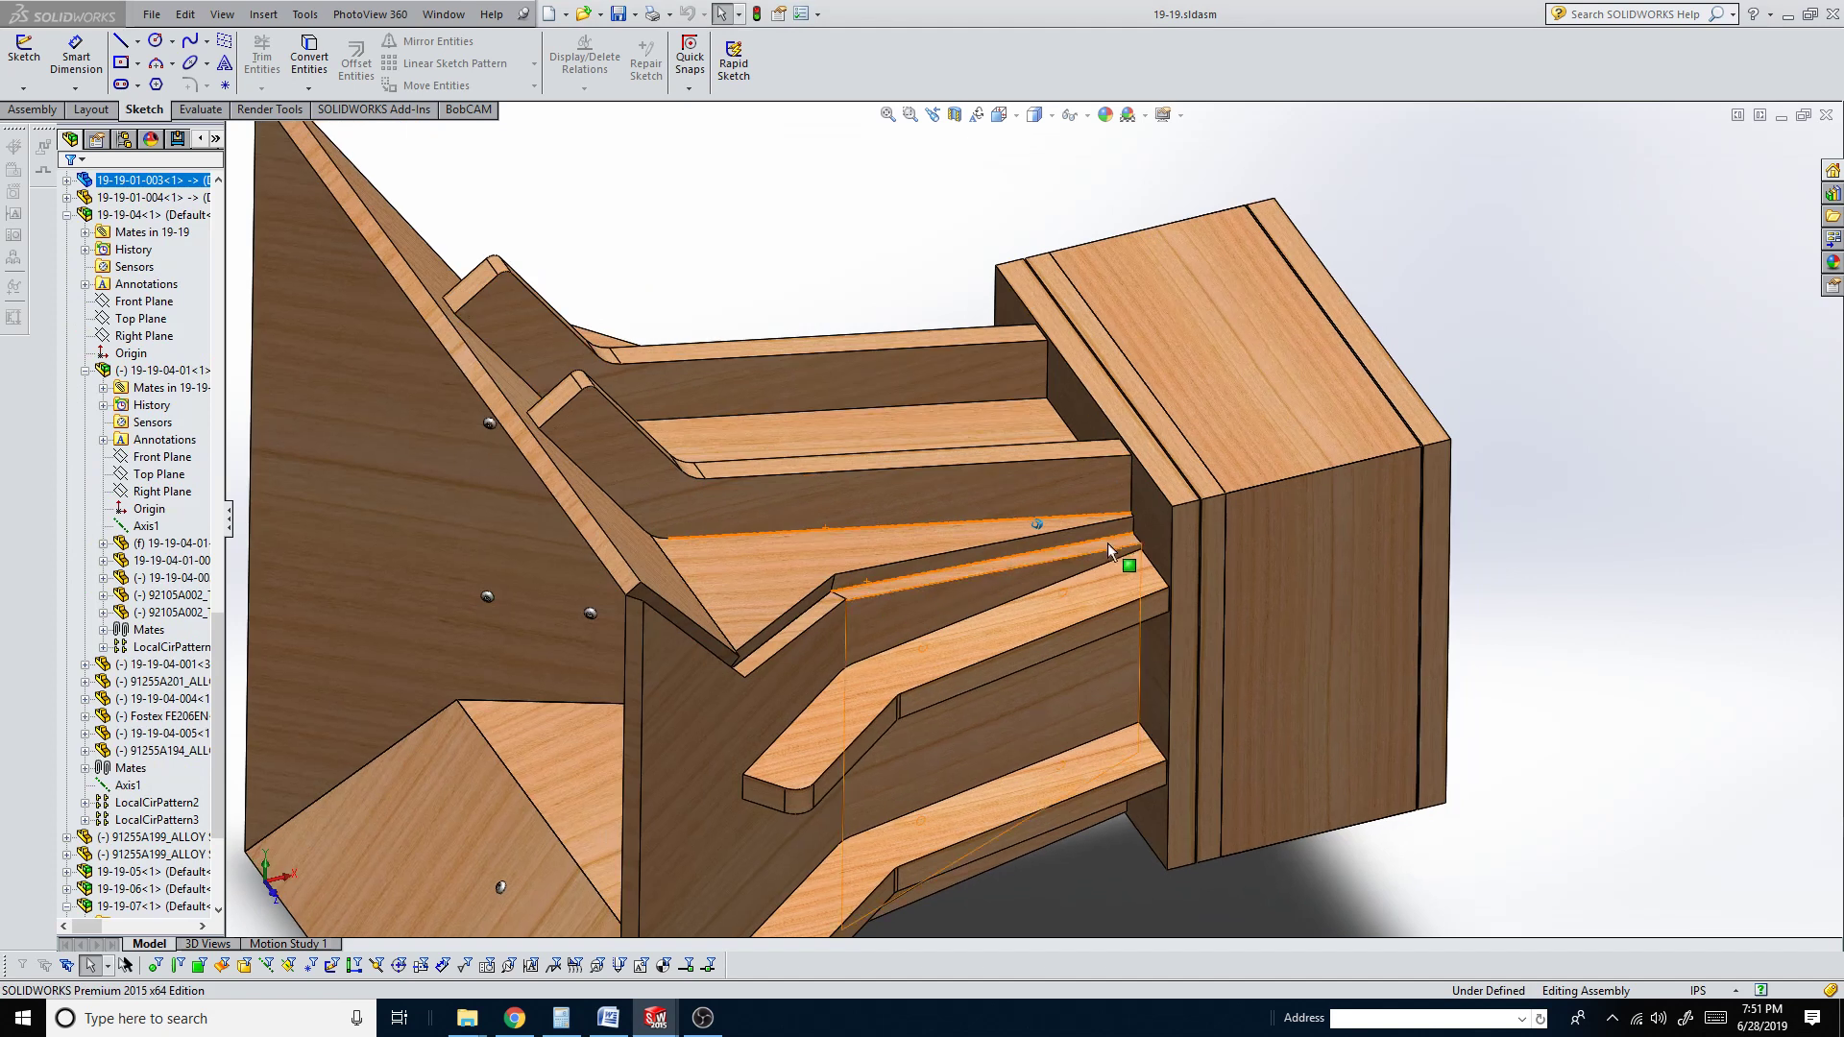
pyautogui.click(766, 643)
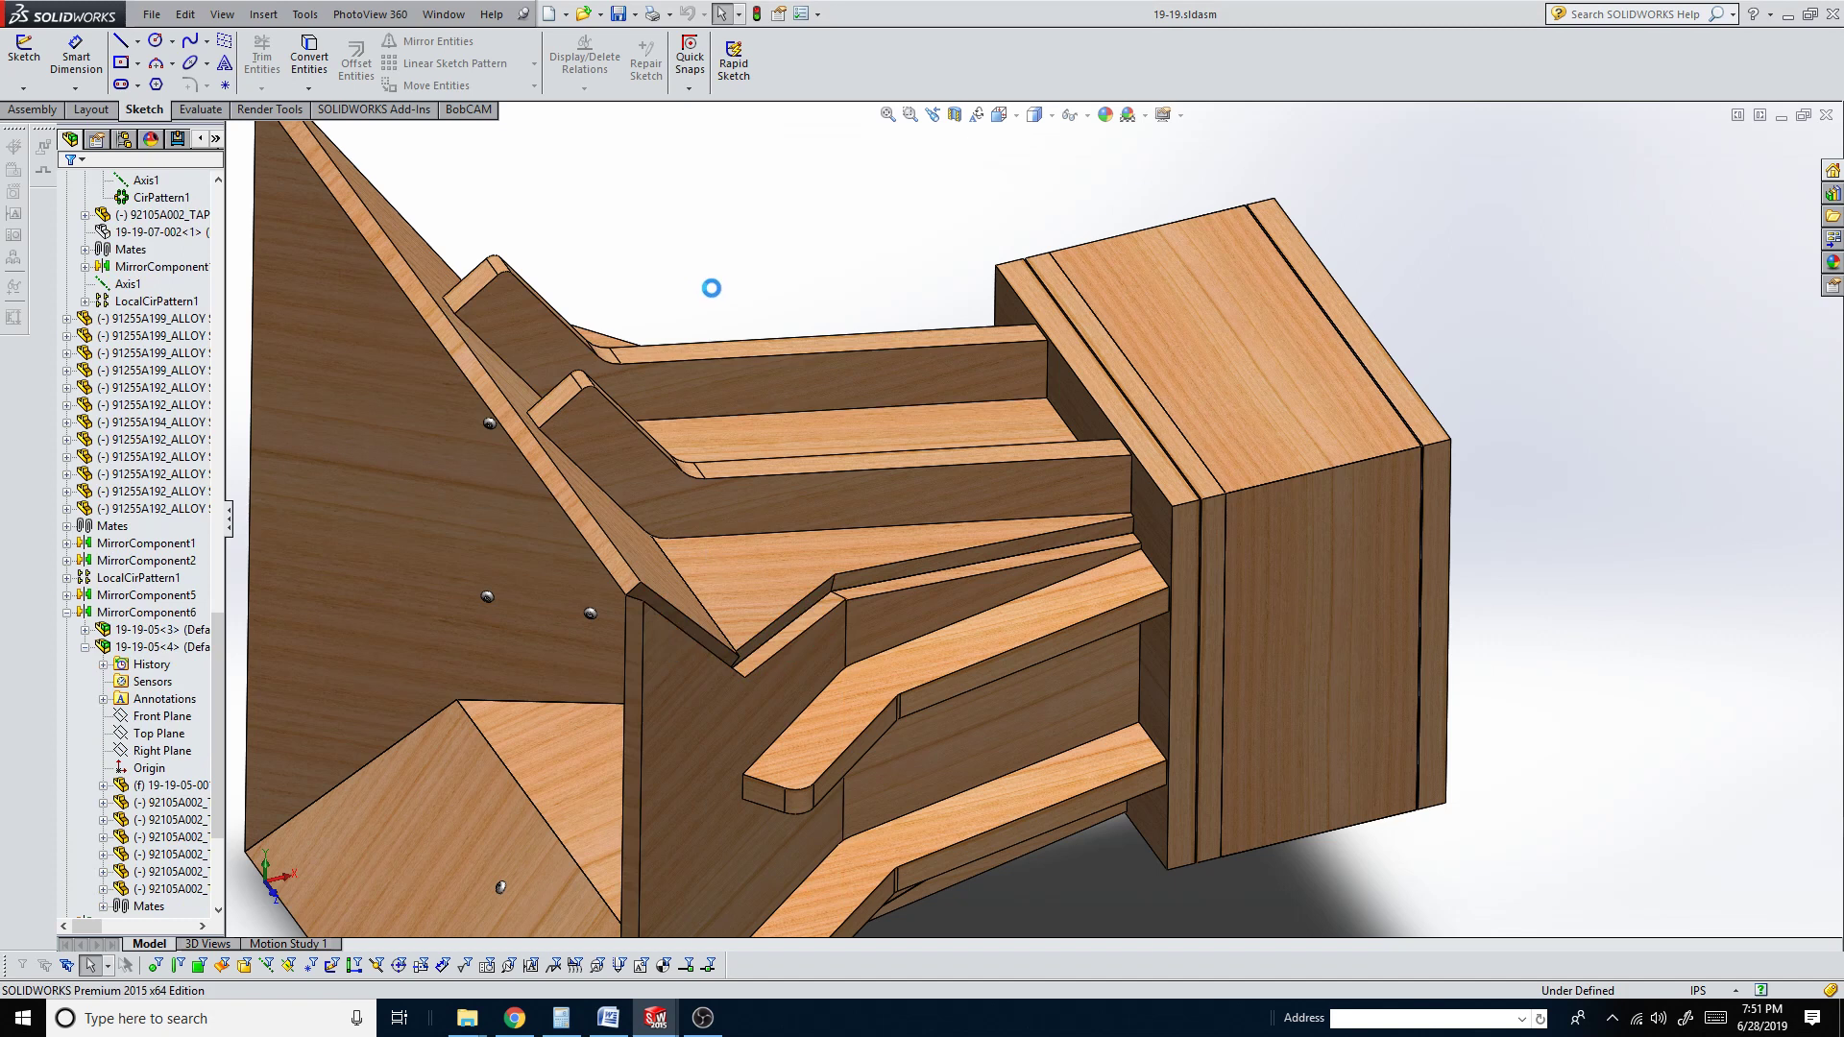
pyautogui.scroll(1, 702, 288)
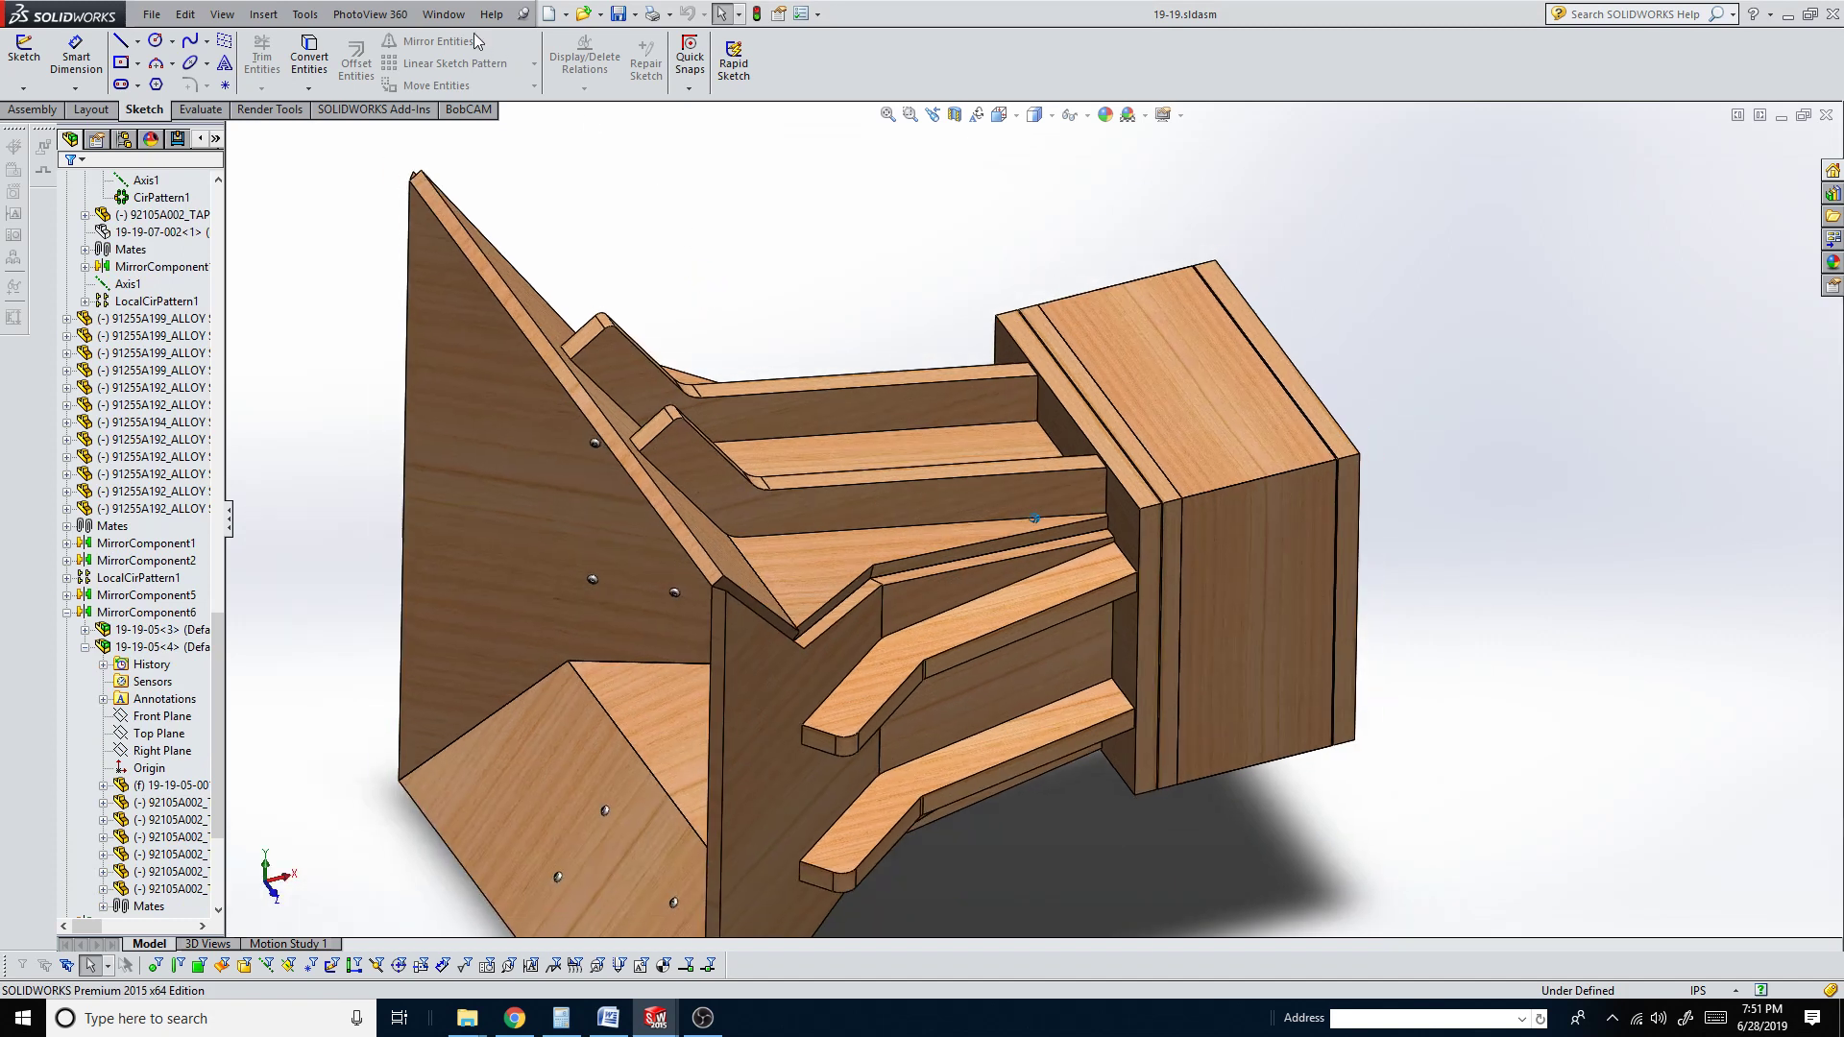
# Switch to the open assembly 19-18.sldasm and examine its horn, outer braces and support base
pyautogui.click(443, 13)
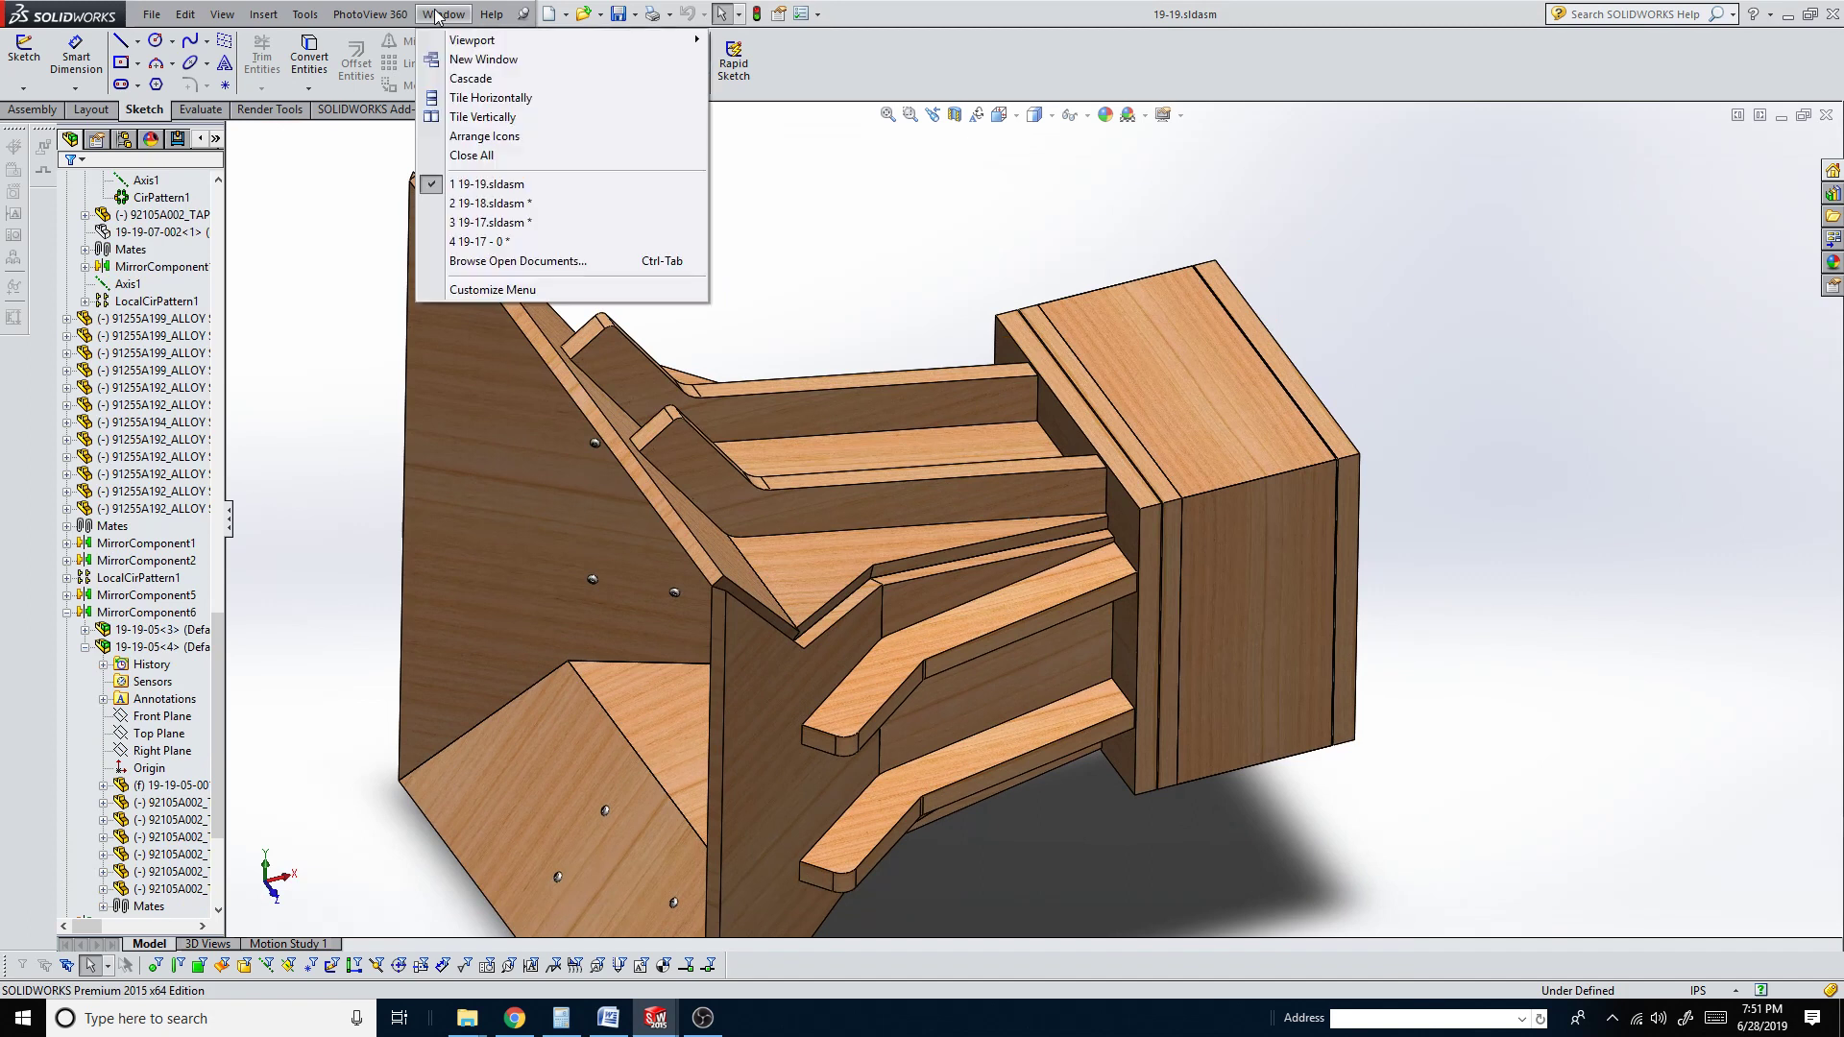
pyautogui.click(506, 205)
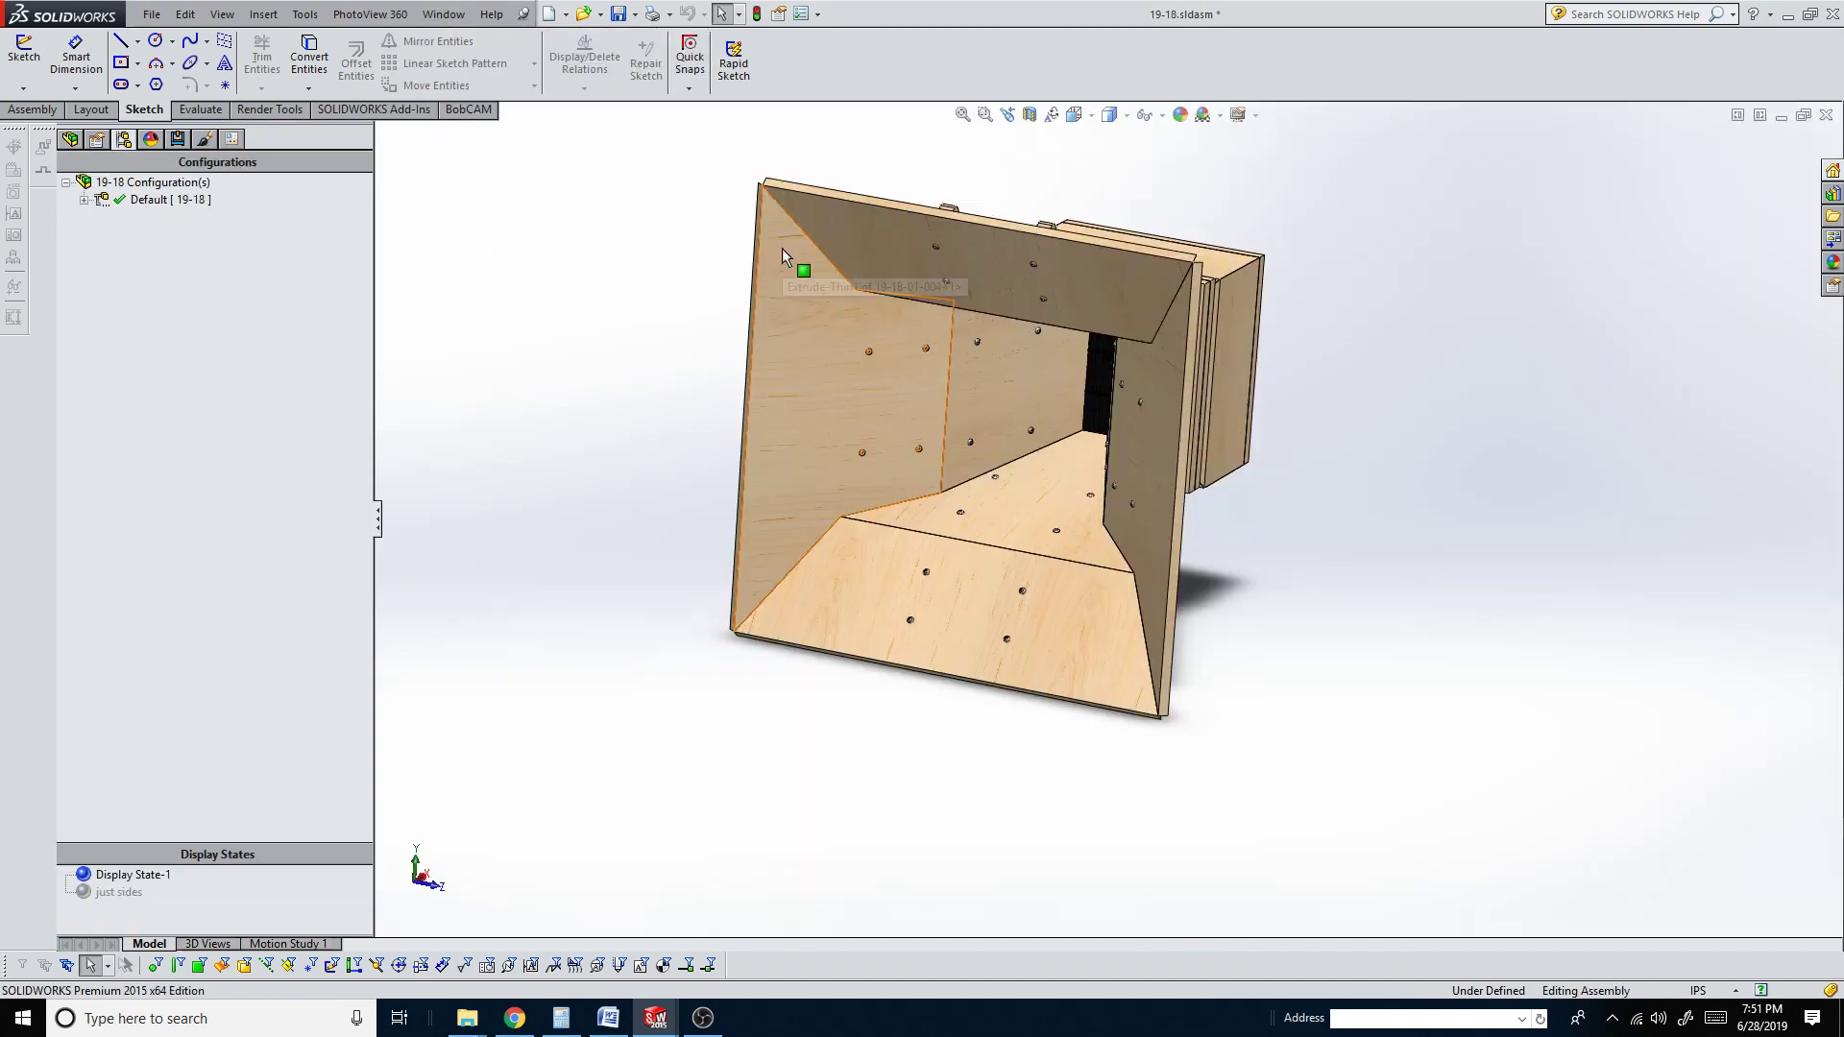
pyautogui.hotkey('ctrl', '1')
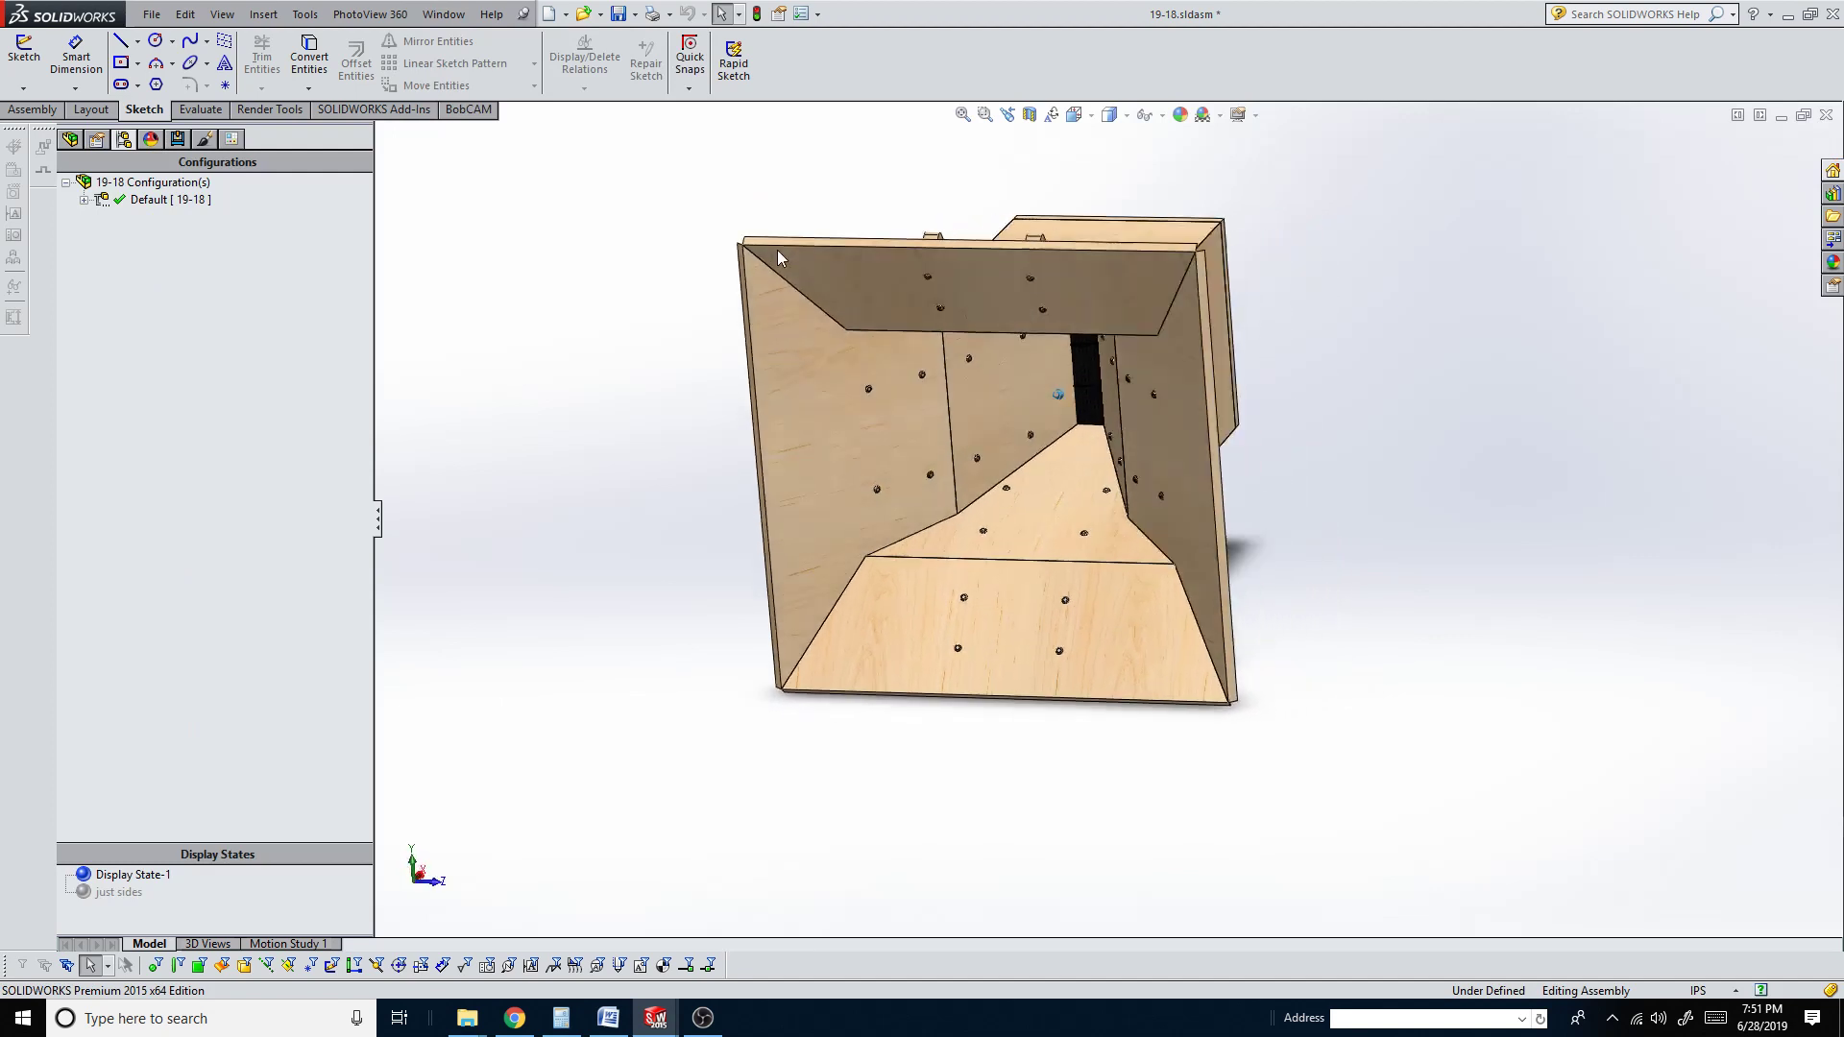
pyautogui.hotkey('ctrl', '7')
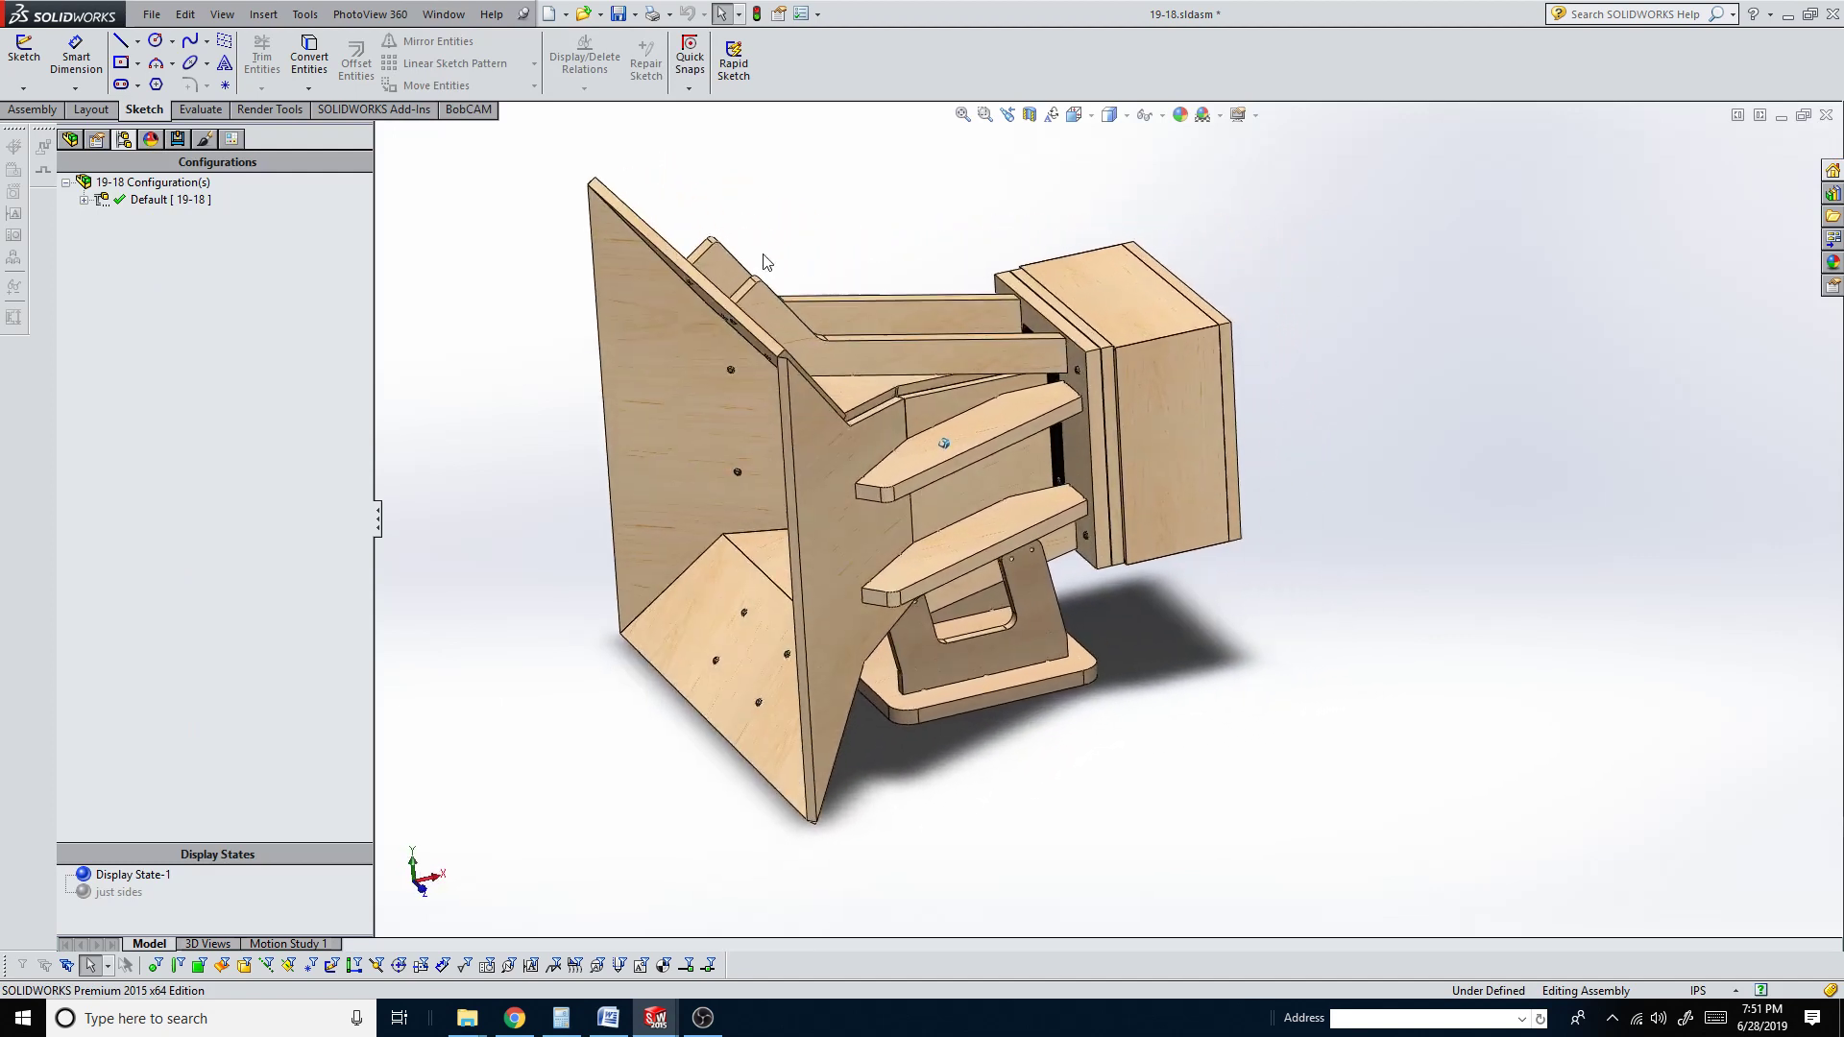
pyautogui.press('Left')
pyautogui.press('Left')
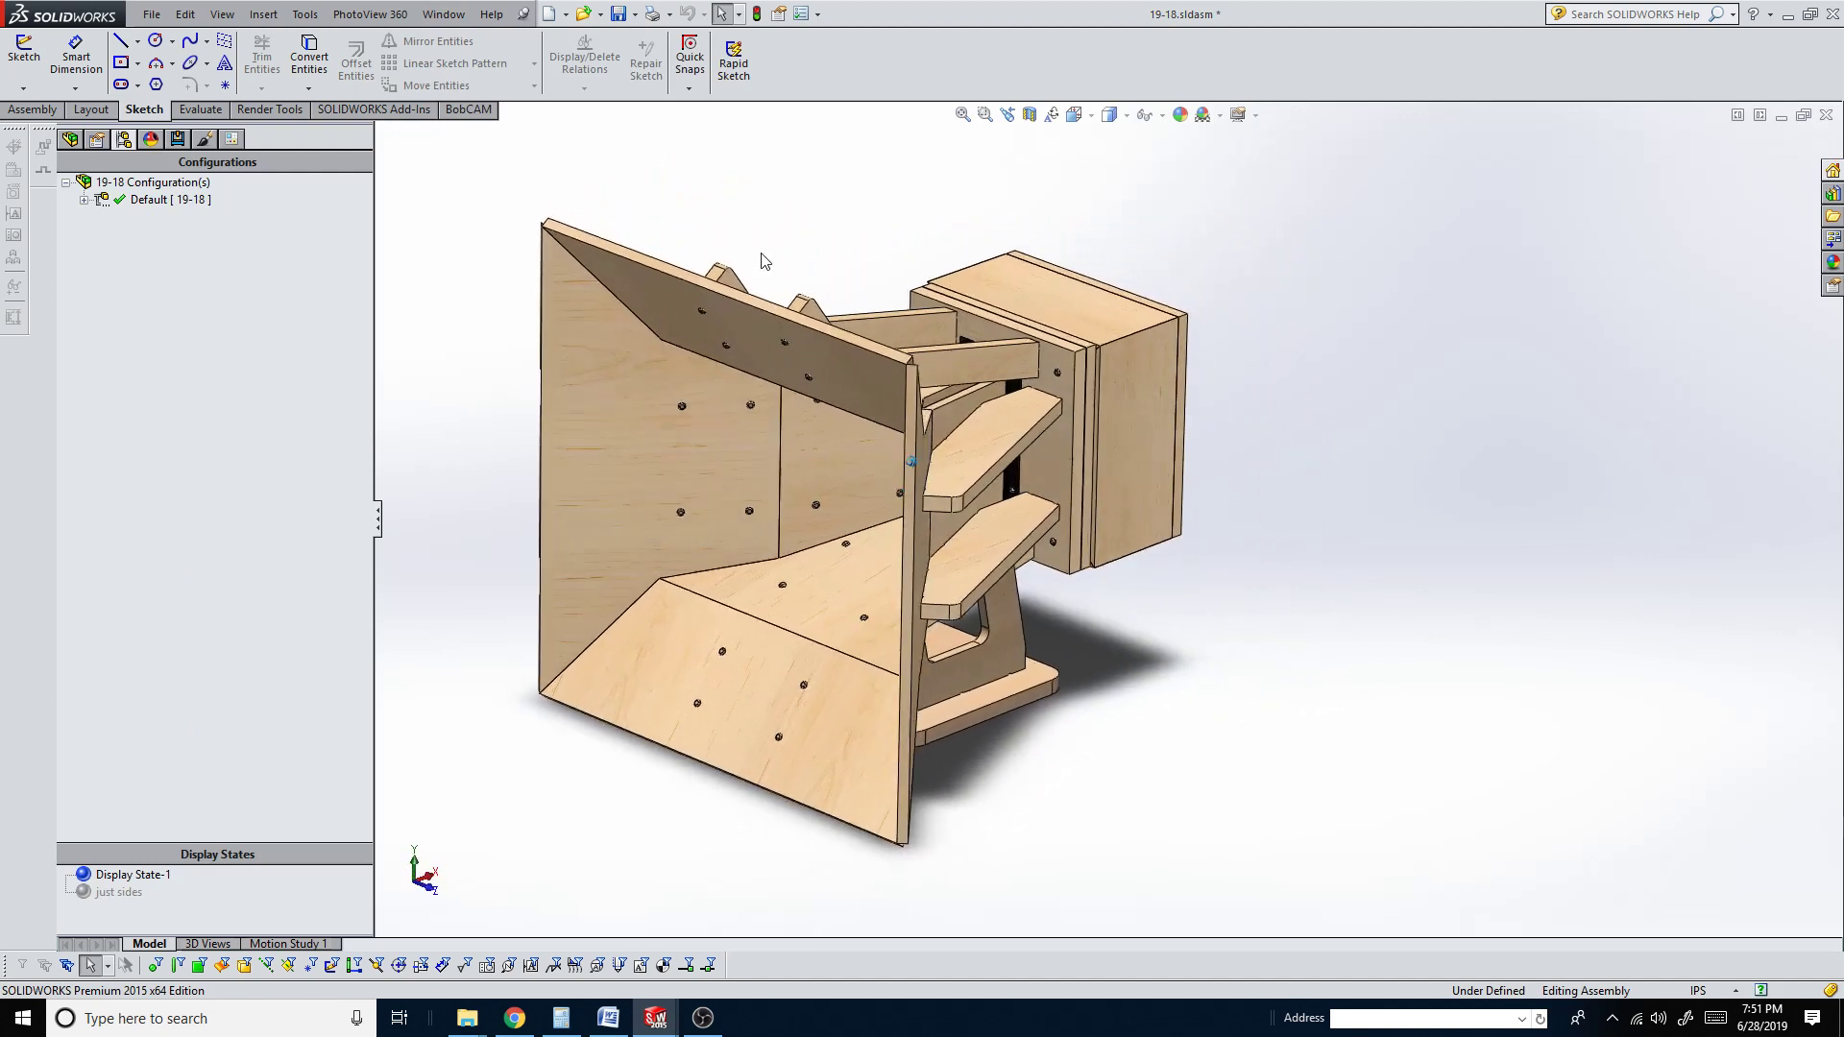
# Look into the 19-18 horn's mouth and inspect the driver's slotted face at the end of the throat
pyautogui.hotkey('ctrl', '3')
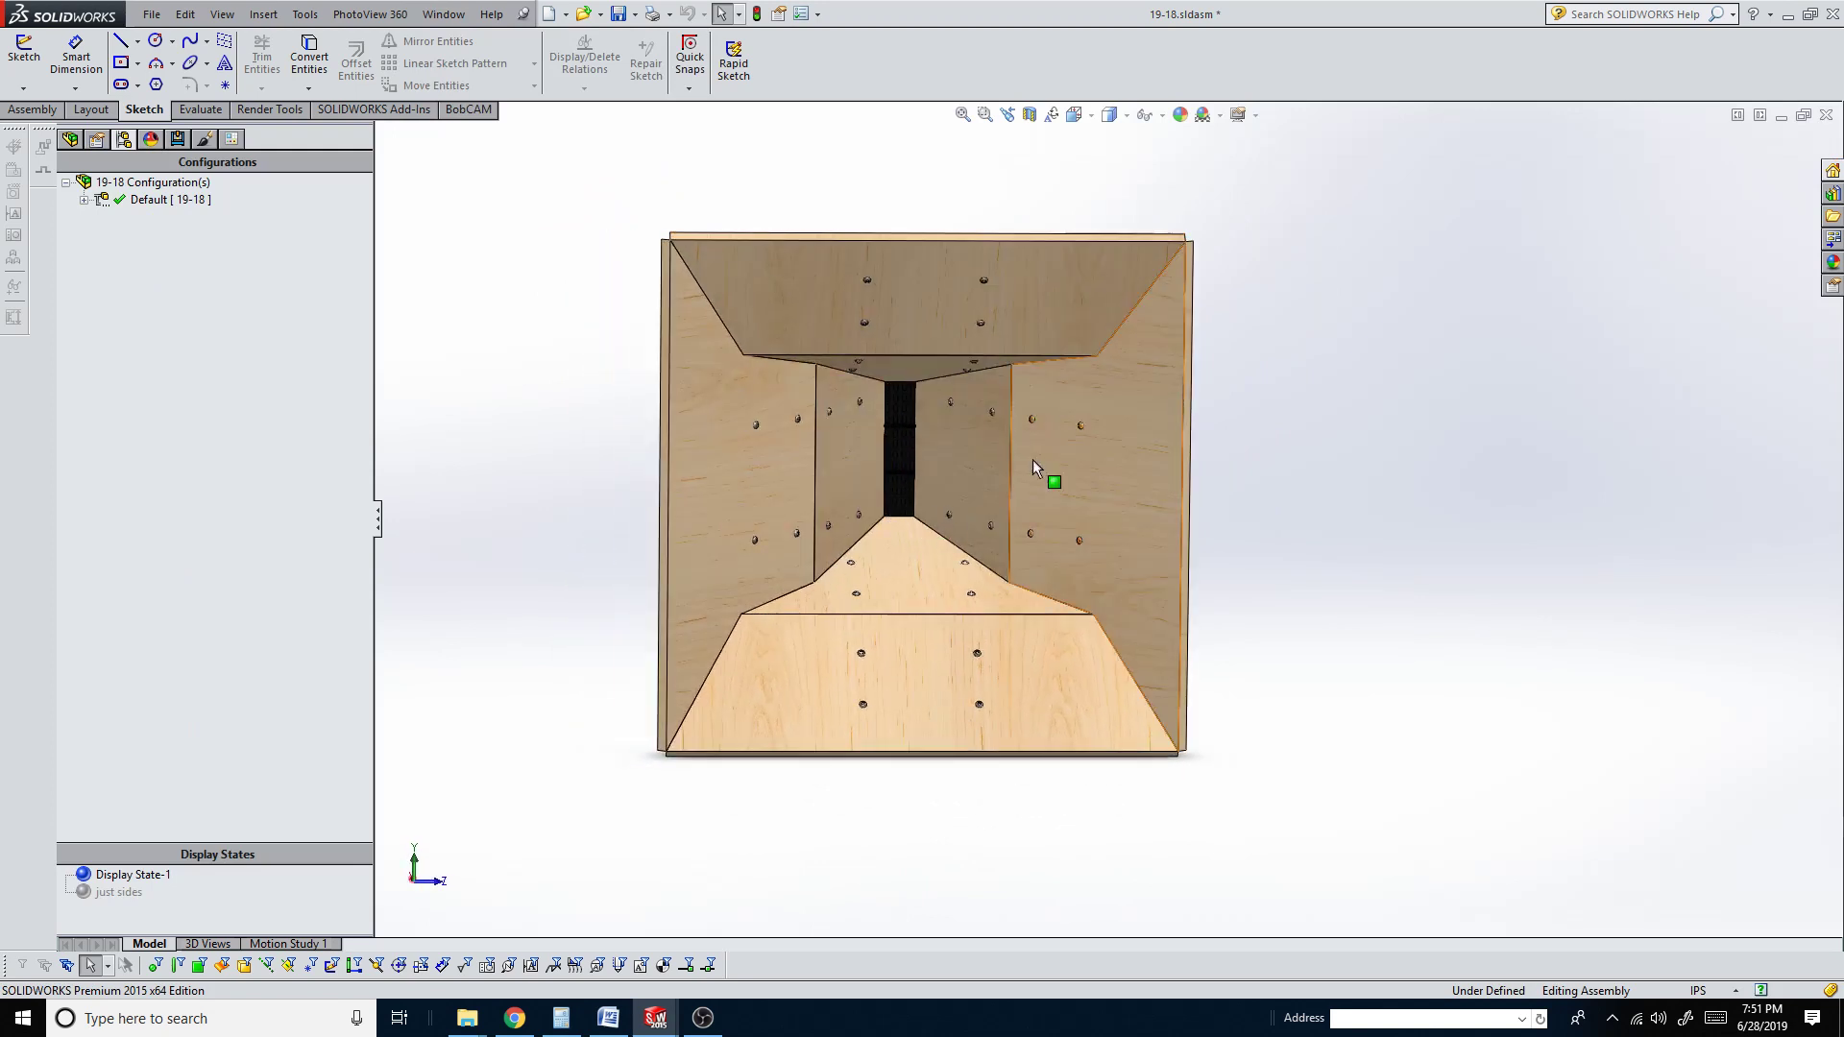
pyautogui.hotkey('ctrl', '7')
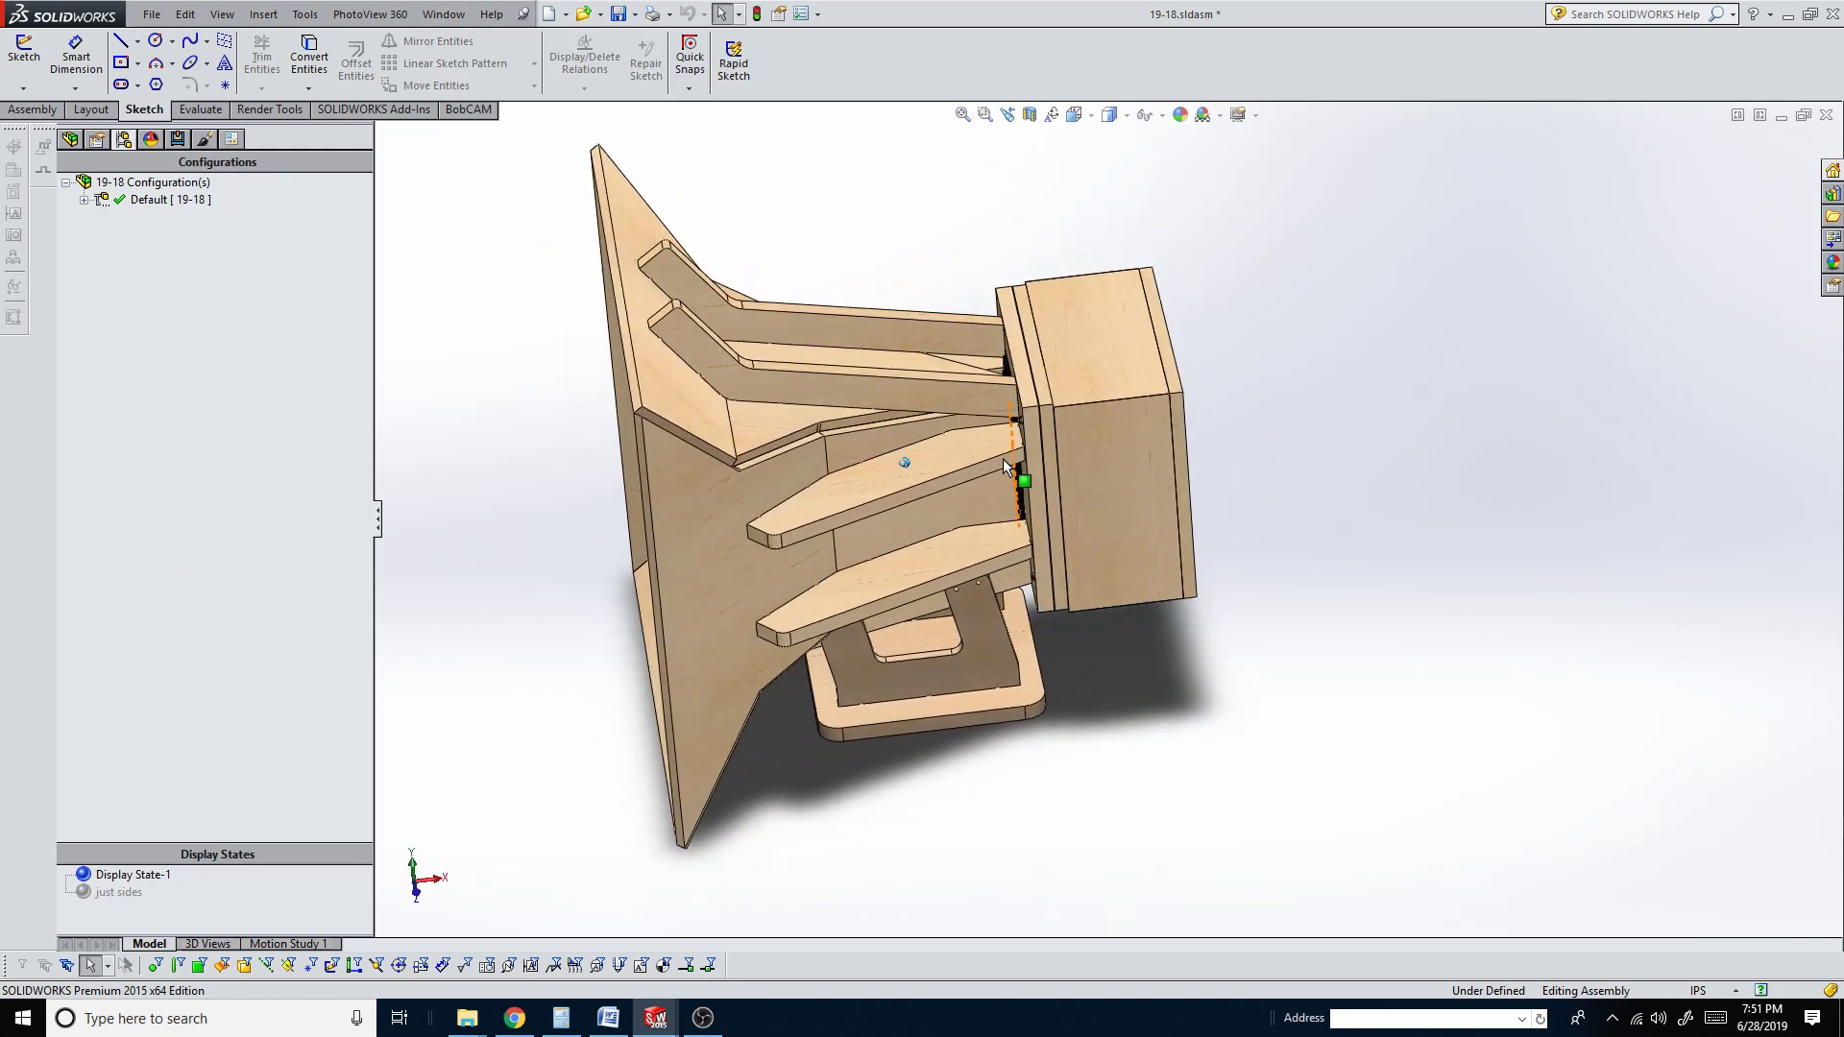
pyautogui.hotkey('ctrl', '3')
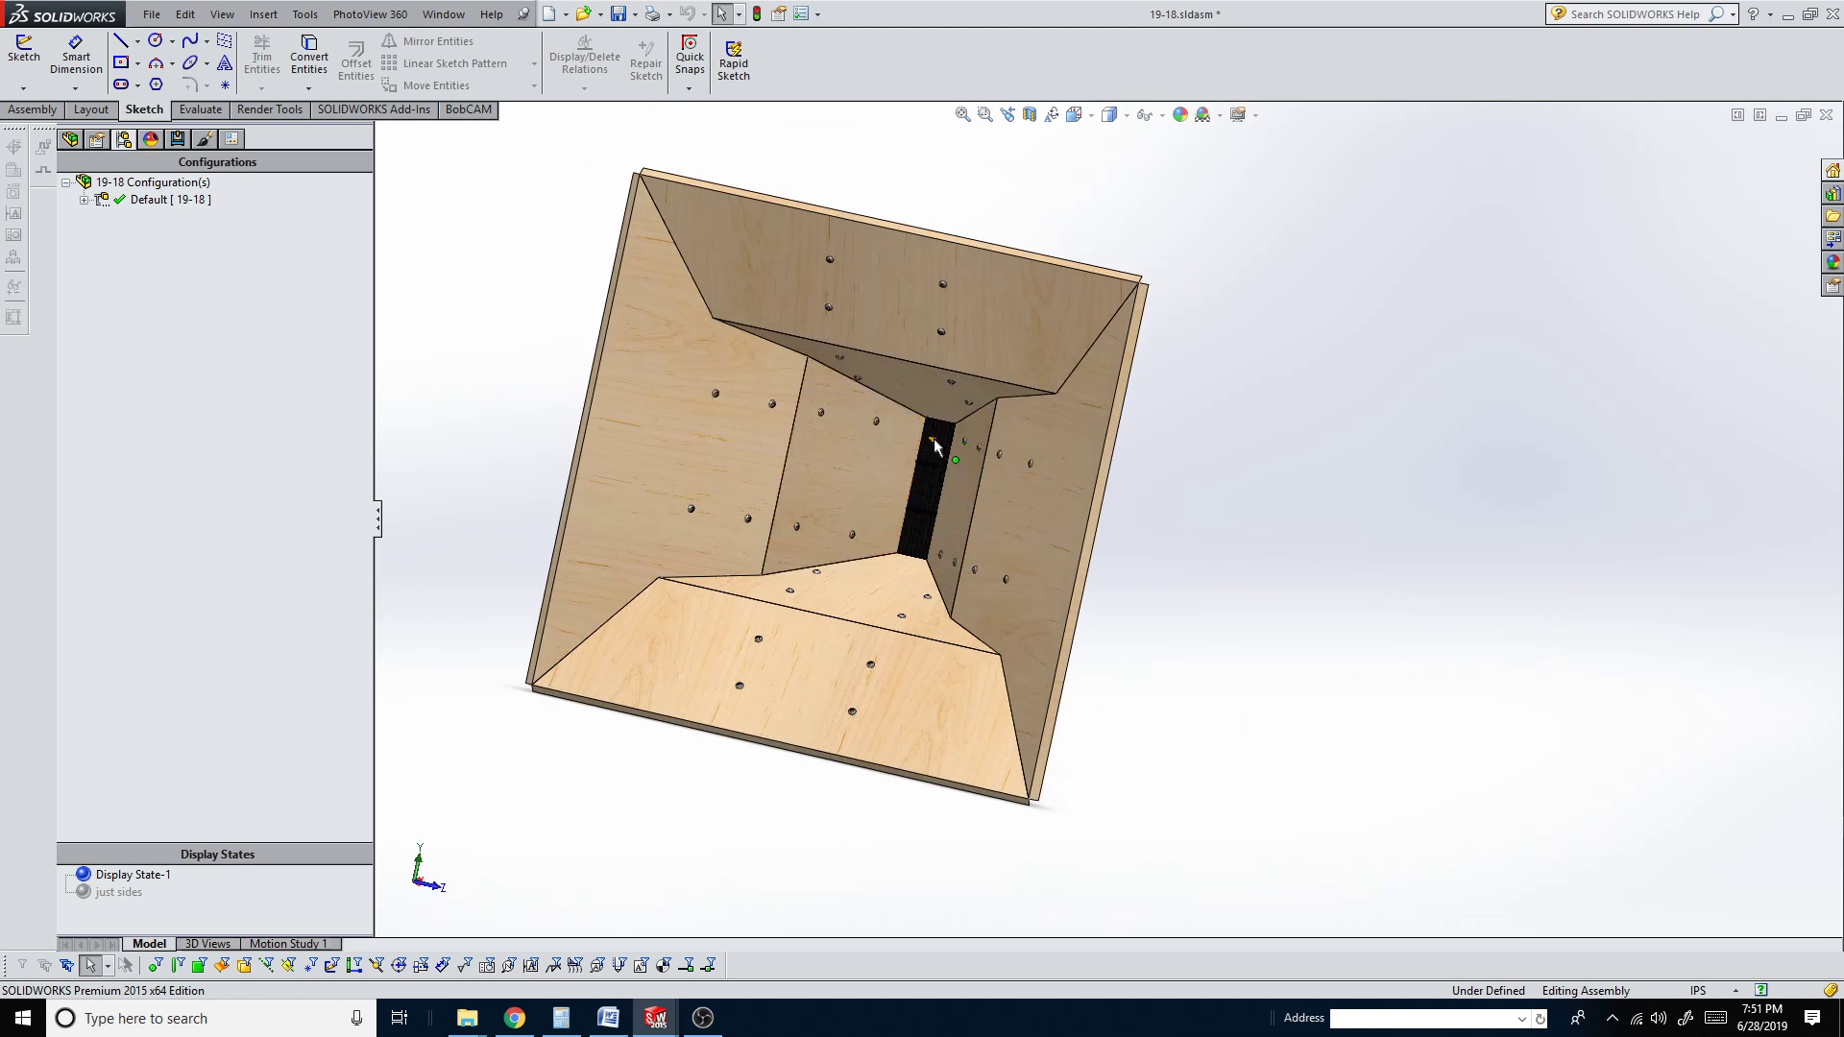
pyautogui.scroll(-5, 936, 447)
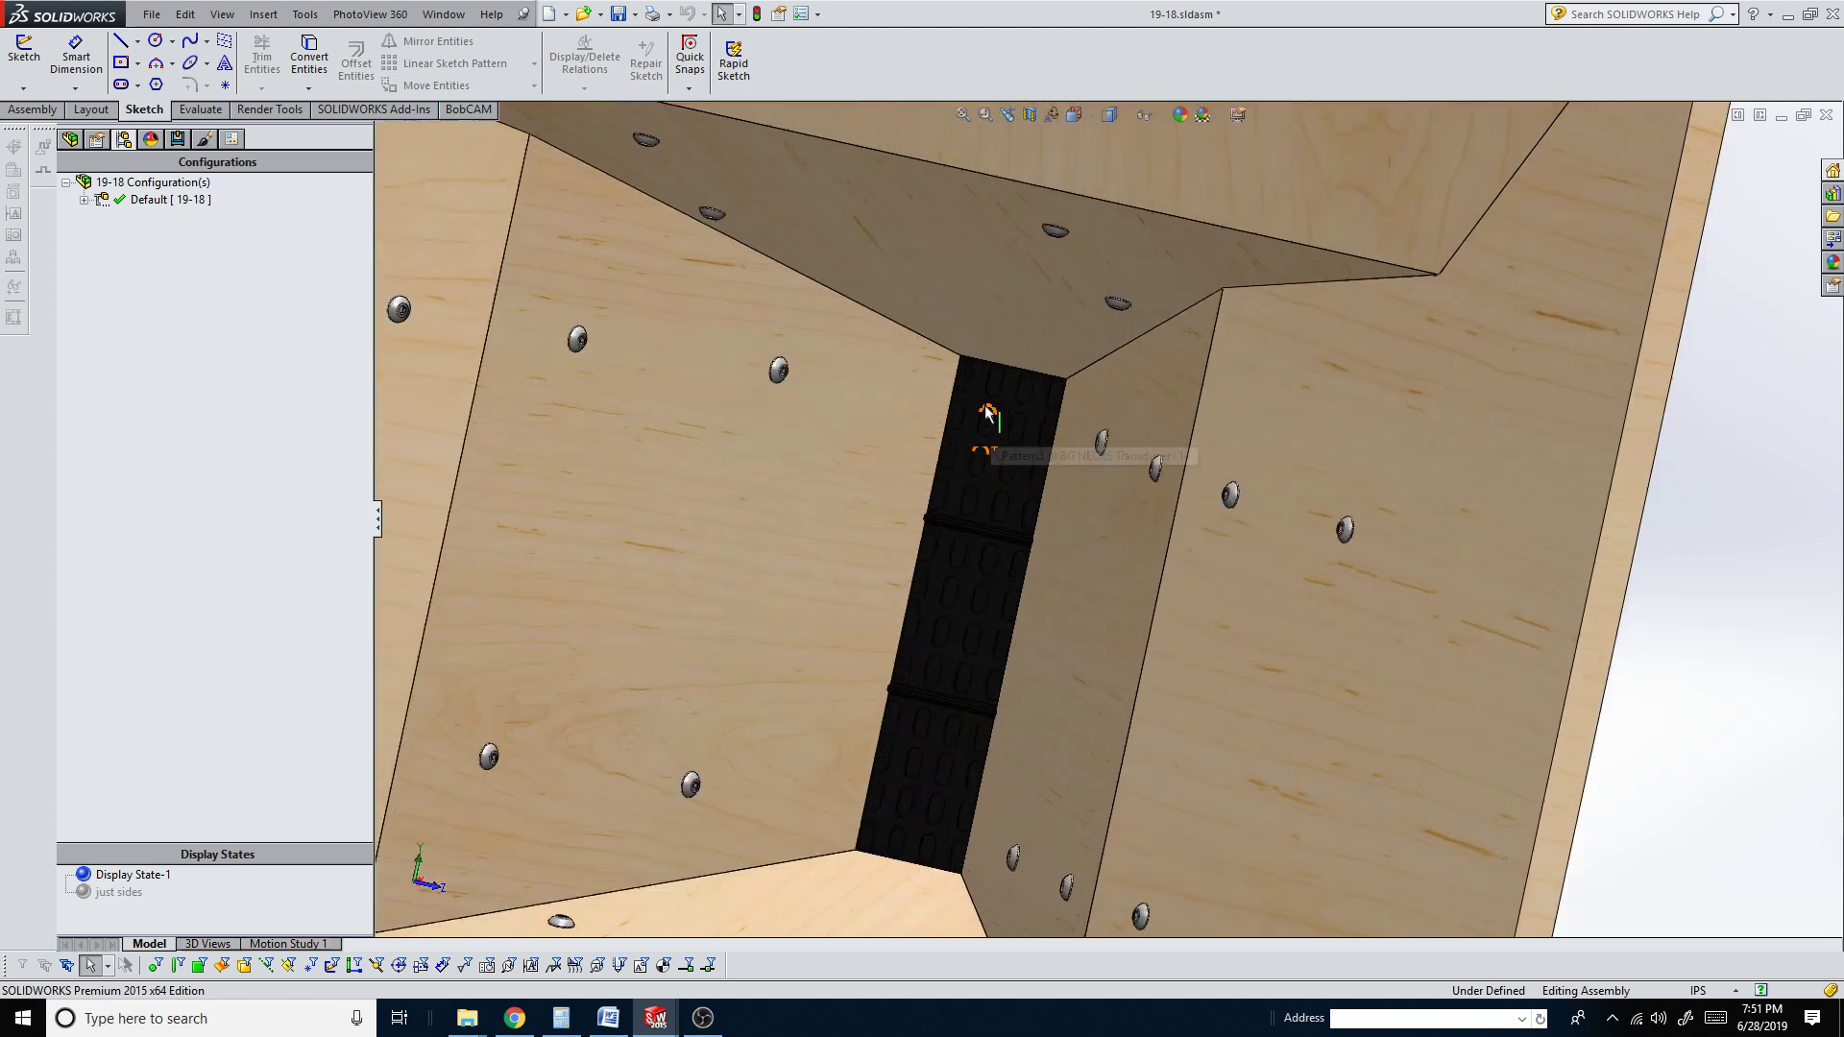
pyautogui.click(975, 403)
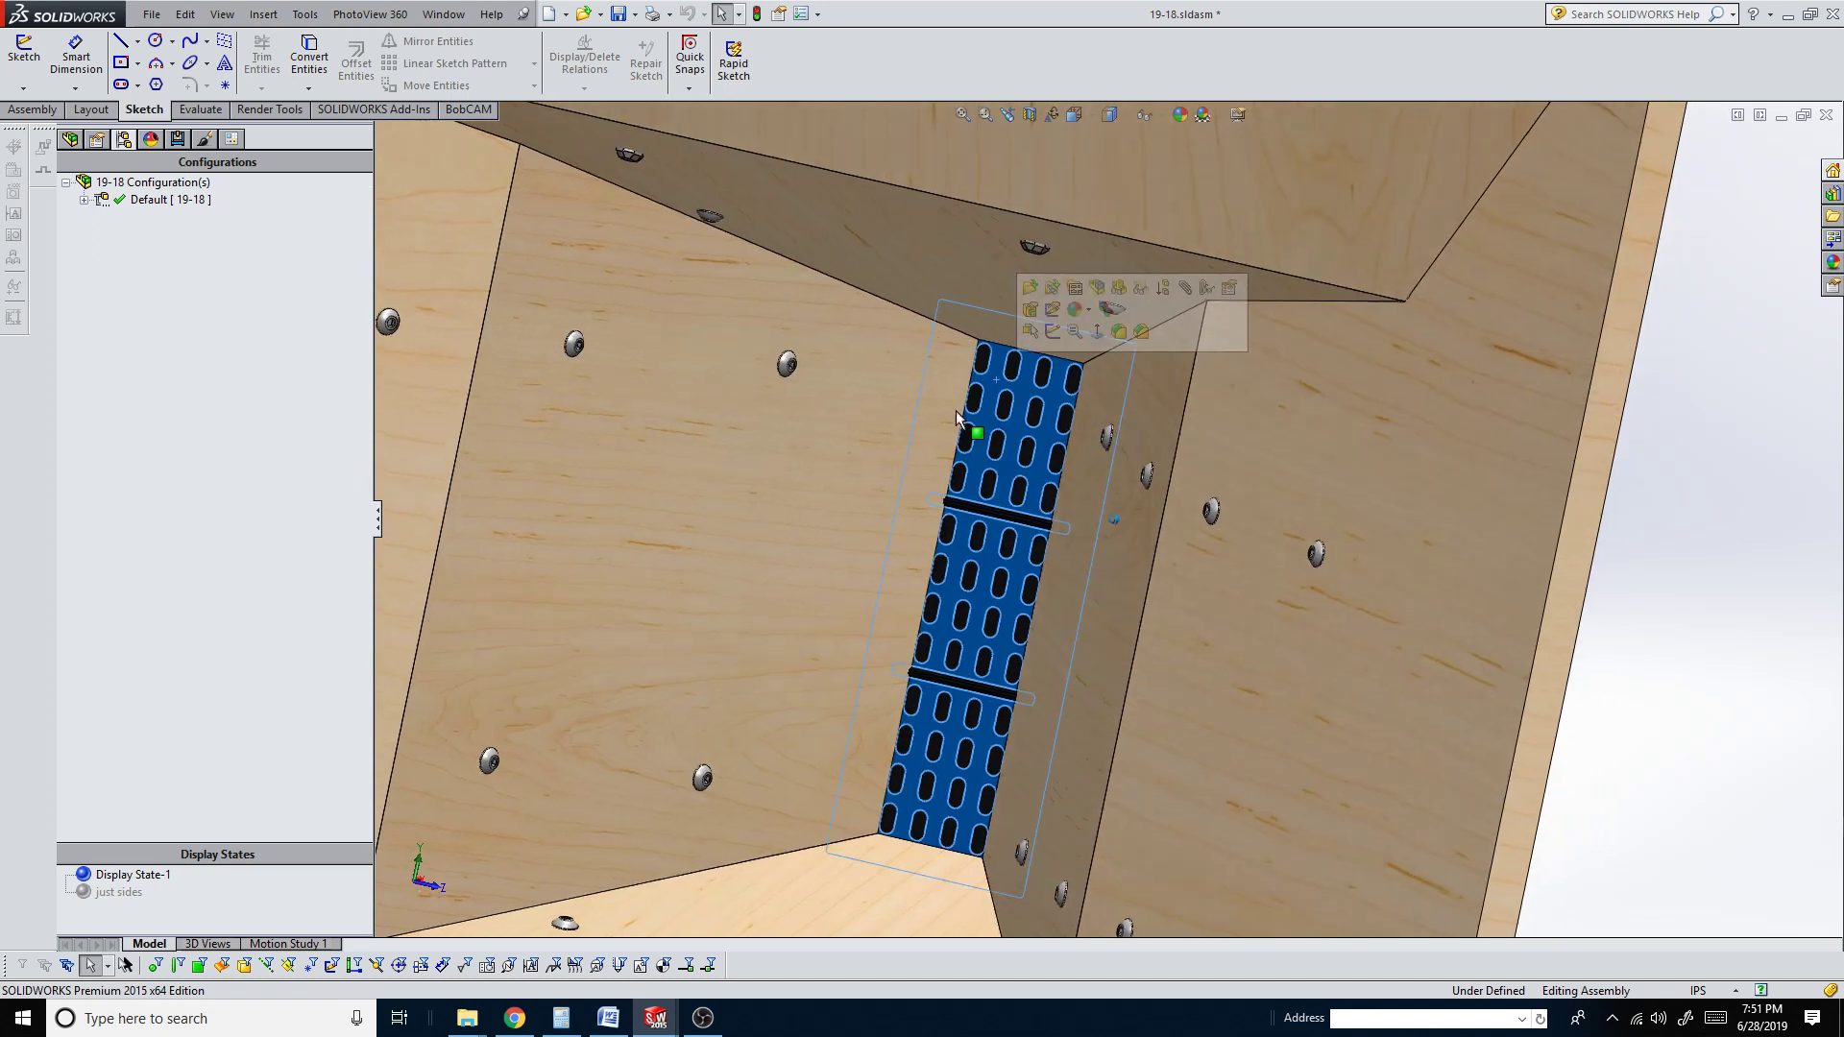
# Examine the highlighted slotted driver face and the surrounding throat panels from an oblique angle inside the horn
pyautogui.press('Left')
pyautogui.press('Left')
pyautogui.press('Left')
pyautogui.press('Left')
pyautogui.press('Left')
pyautogui.press('Left')
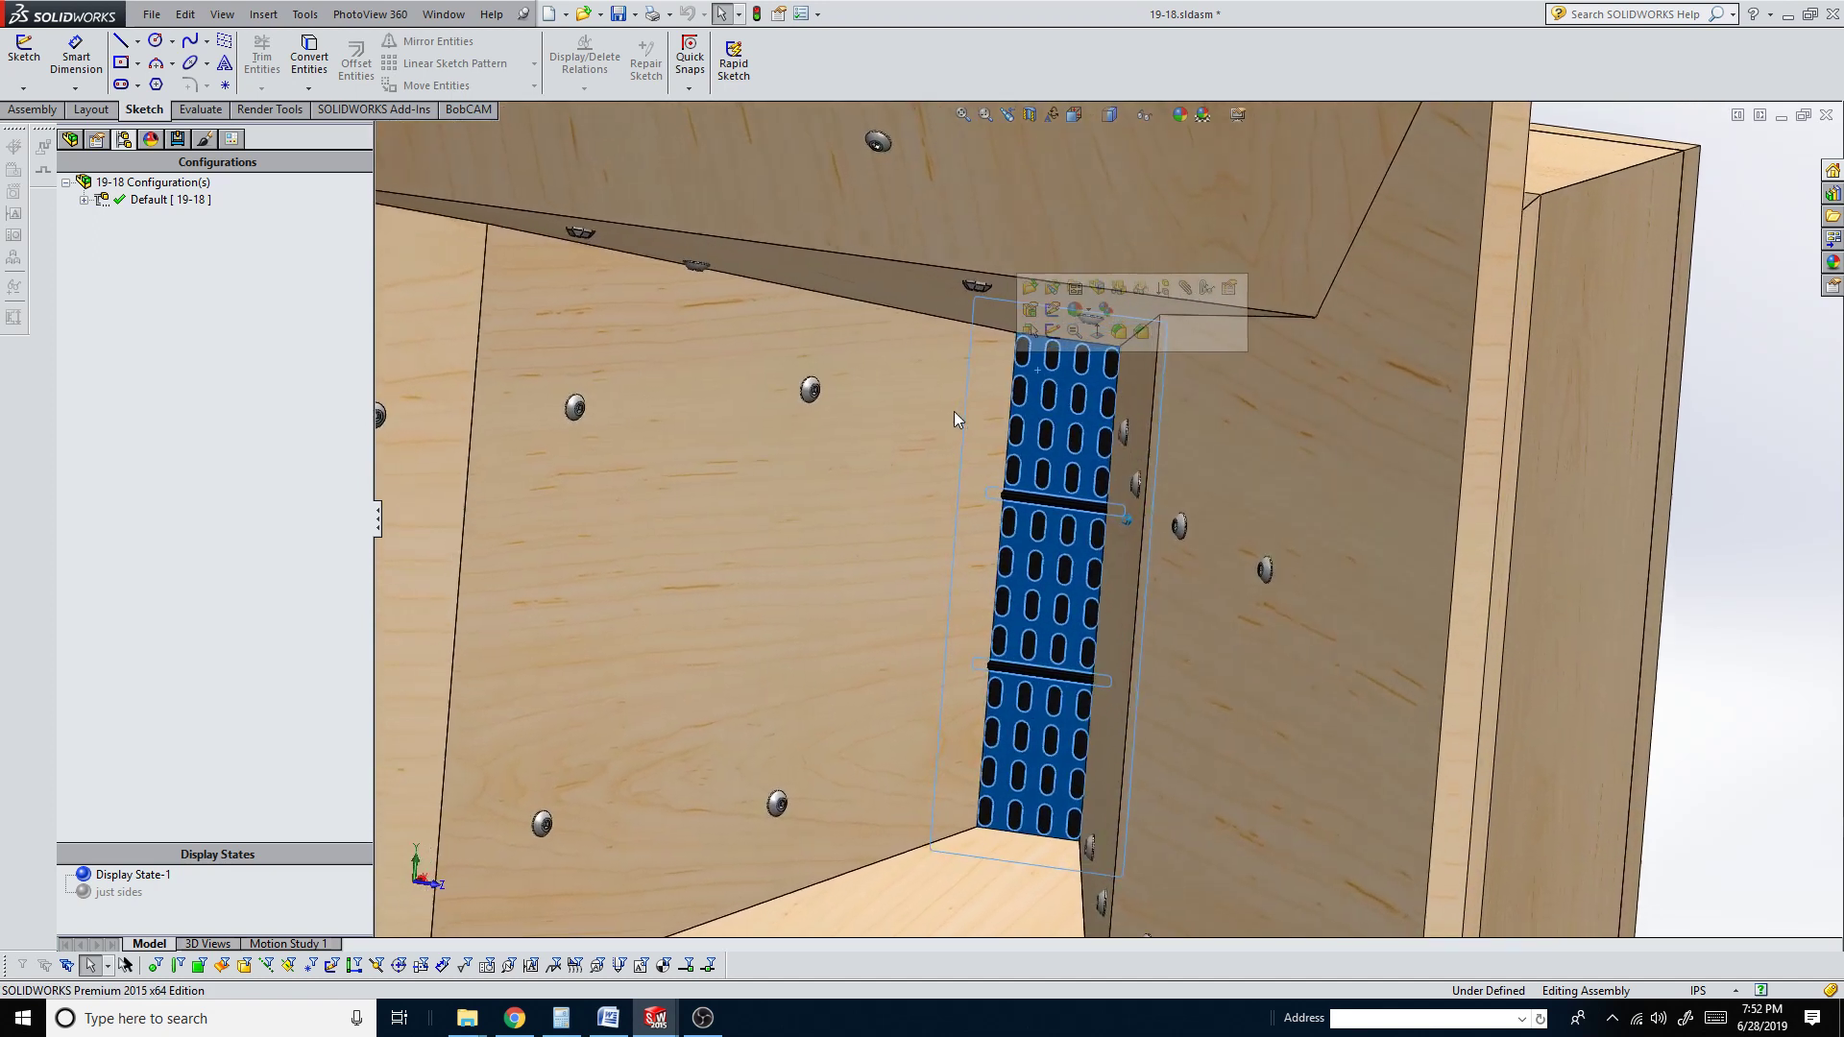
pyautogui.press('Left')
pyautogui.press('Left')
pyautogui.press('Left')
pyautogui.press('Left')
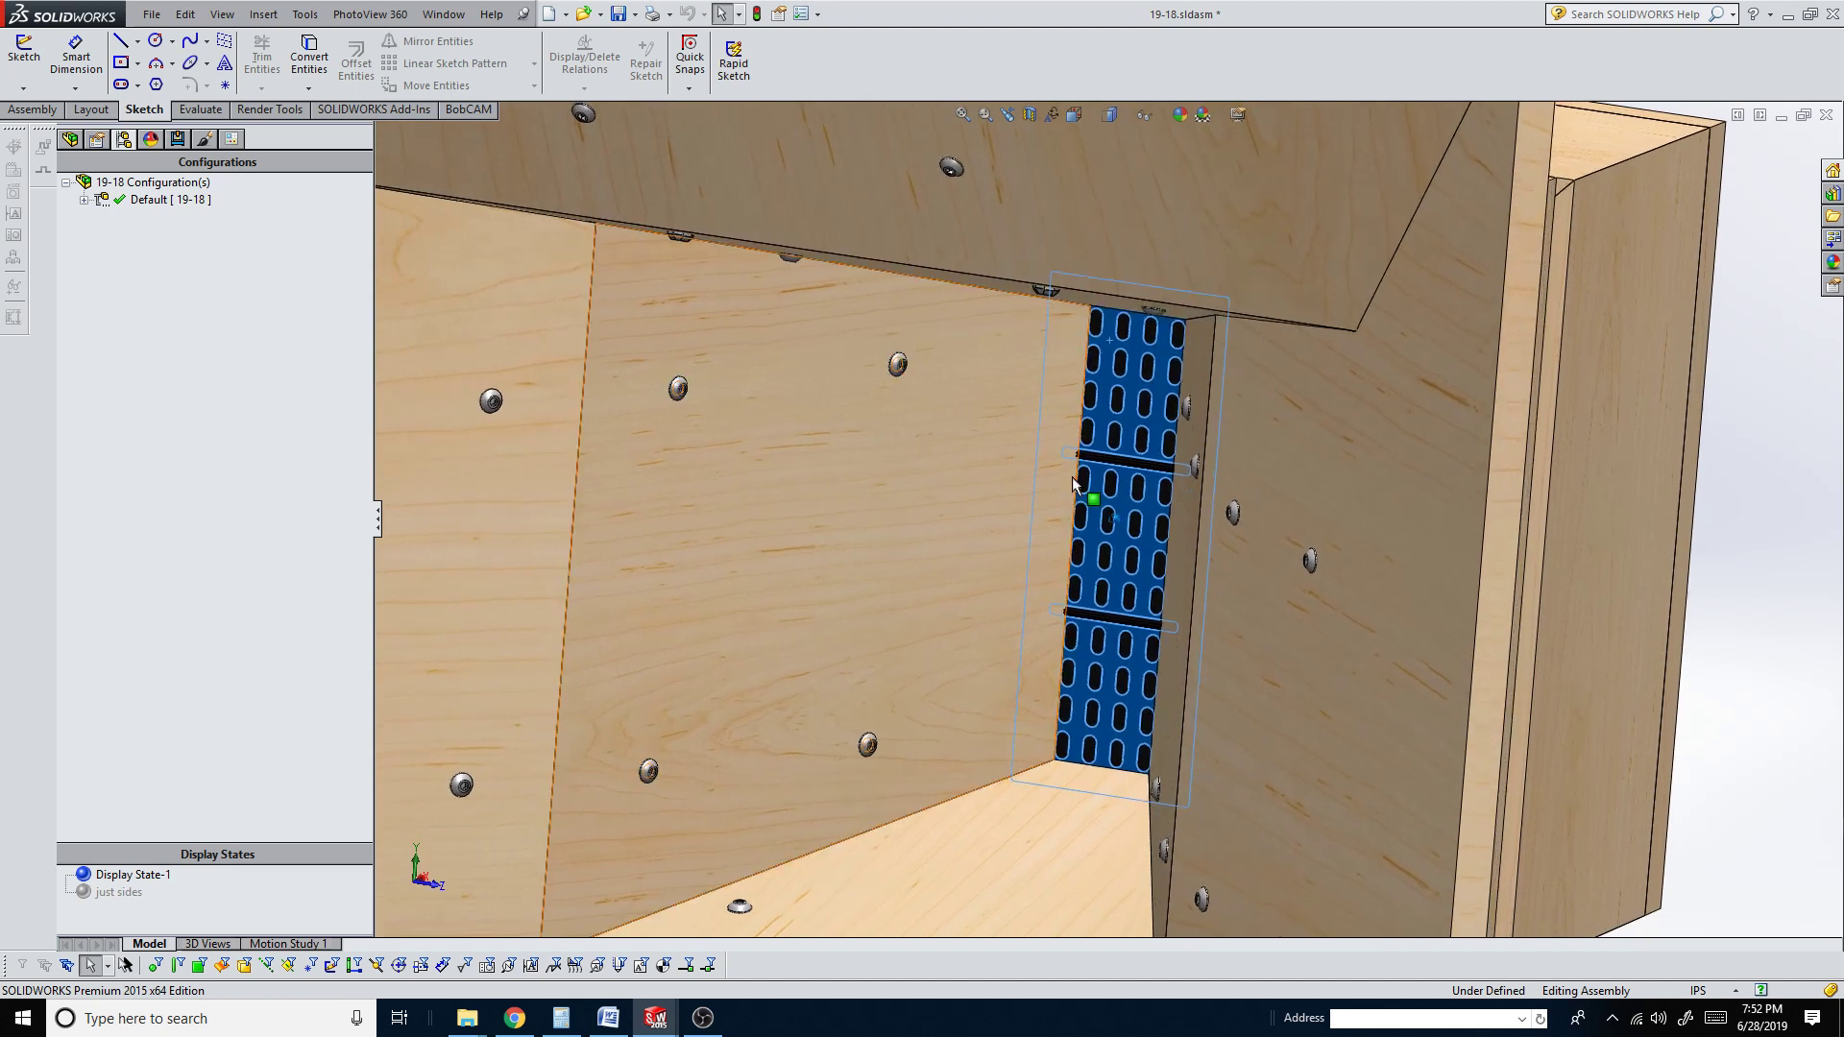
pyautogui.press('Left')
pyautogui.press('Left')
pyautogui.scroll(3, 1070, 476)
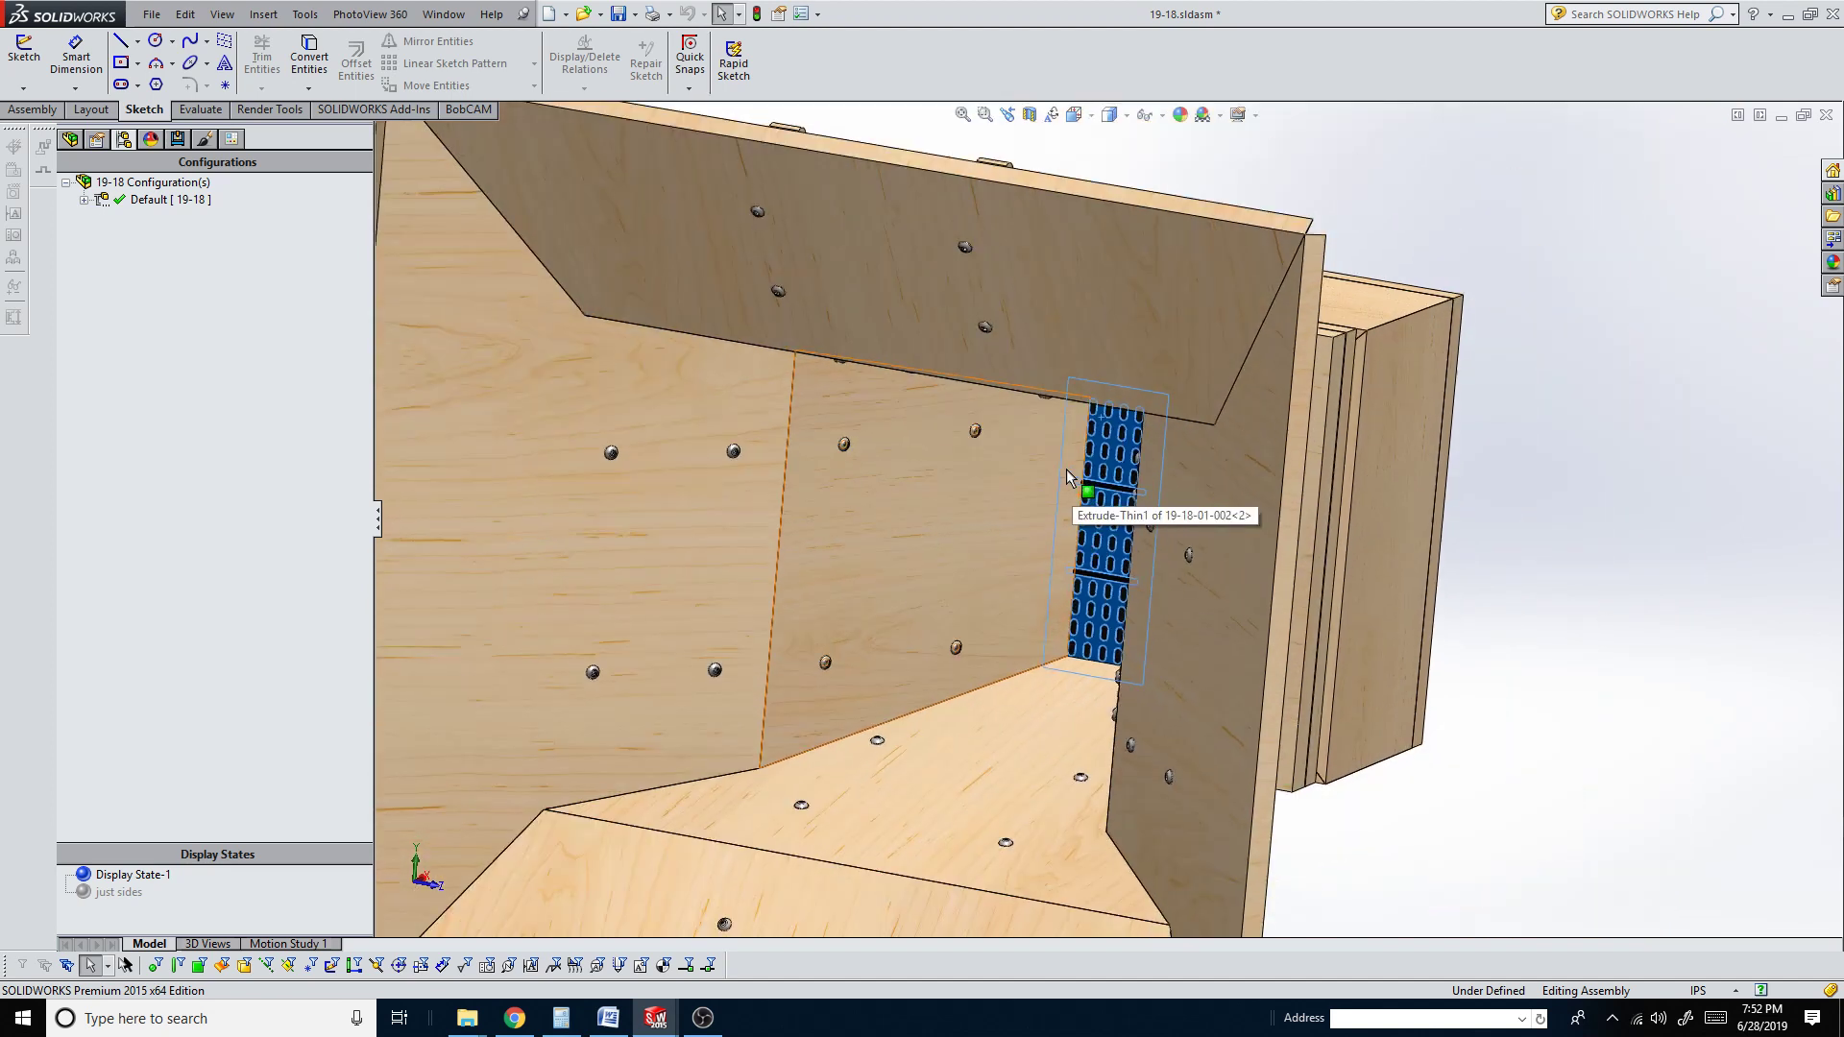
# Examine the 19-18 horn's outer braces, mounting flange and driver enclosure from the side
pyautogui.press('Left')
pyautogui.press('Left')
pyautogui.press('Left')
pyautogui.press('Left')
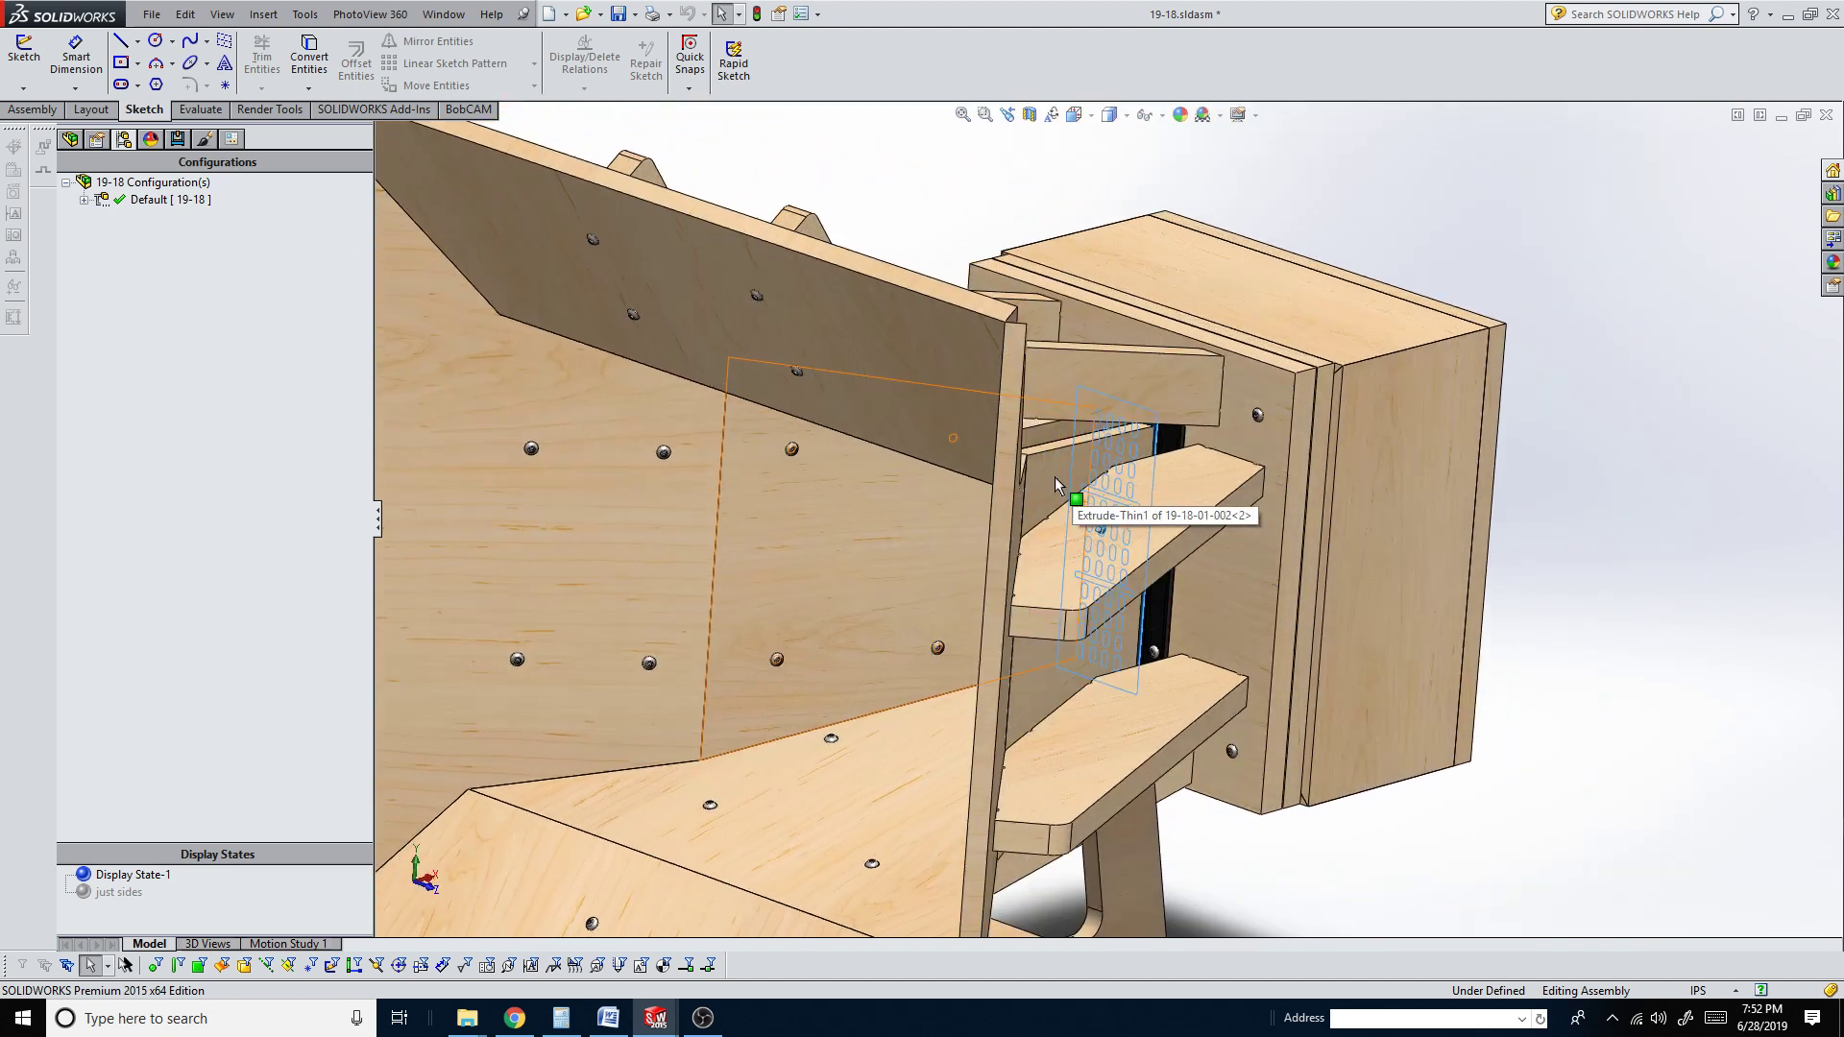
pyautogui.press('Left')
pyautogui.press('Left')
pyautogui.press('Left')
pyautogui.press('Left')
pyautogui.scroll(4, 1054, 476)
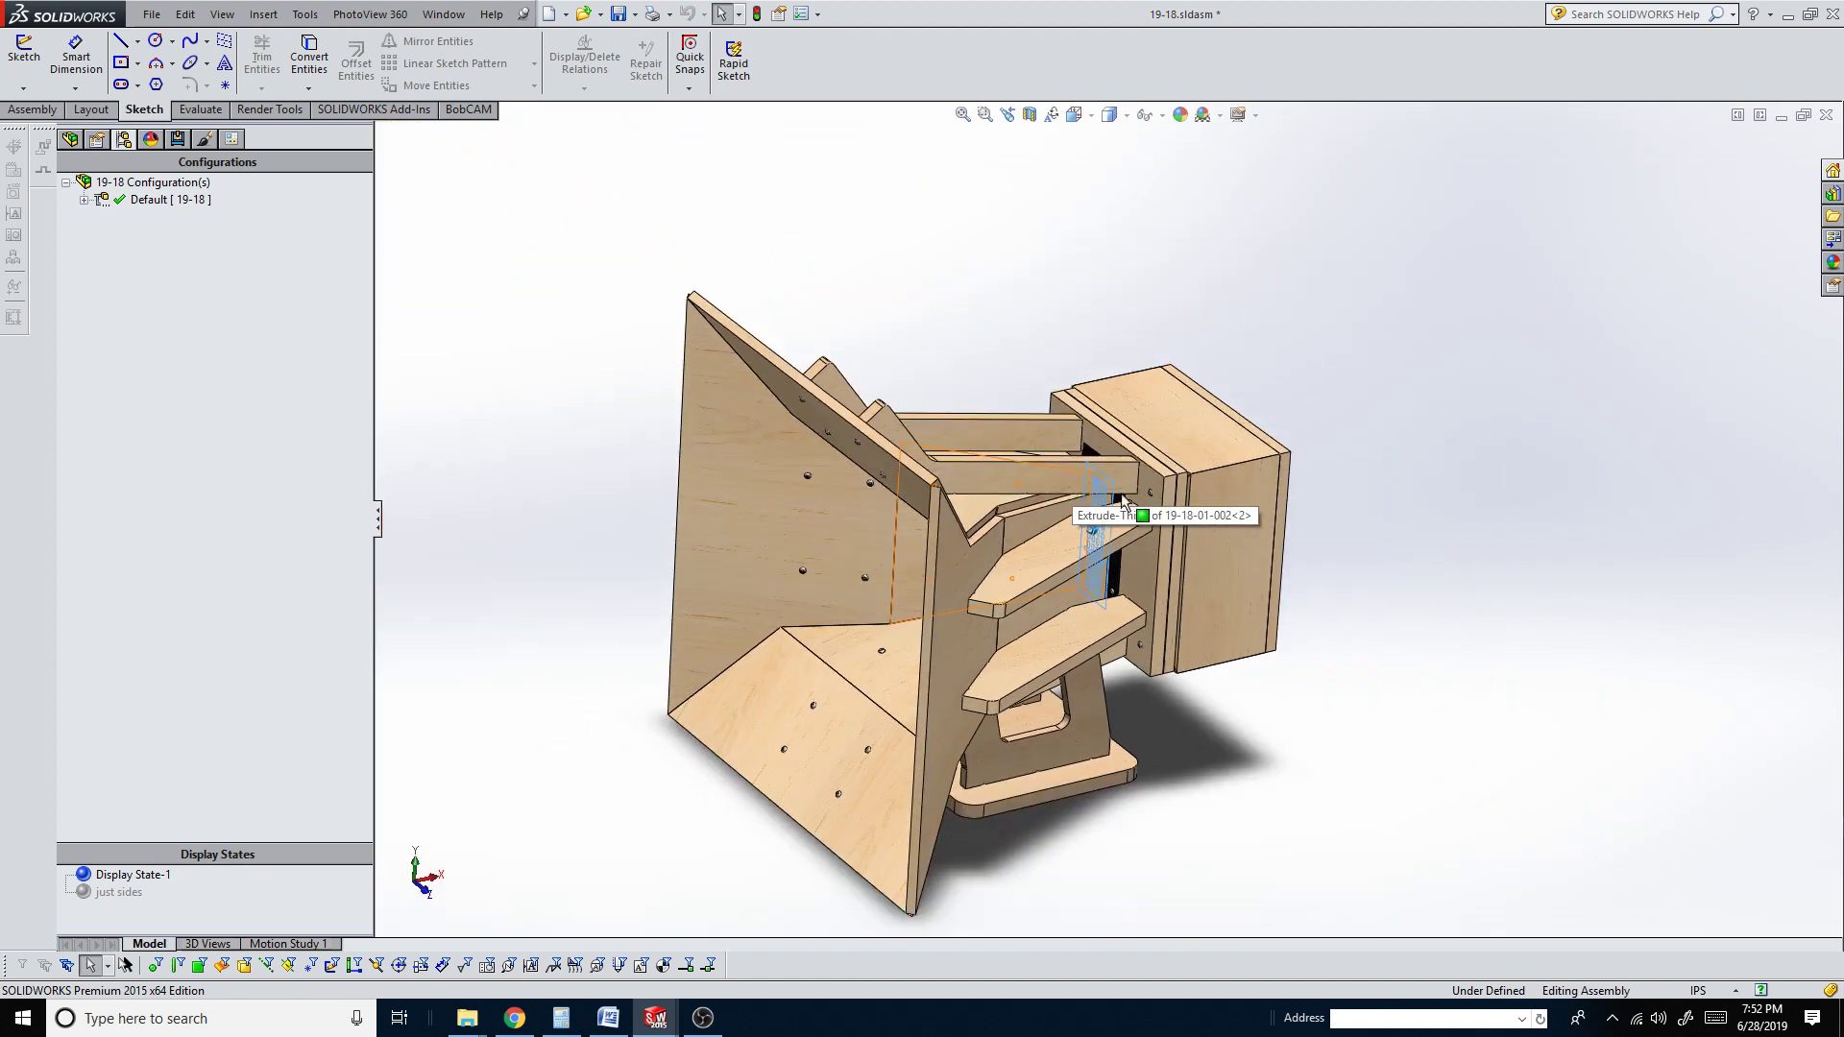
pyautogui.scroll(-4, 995, 430)
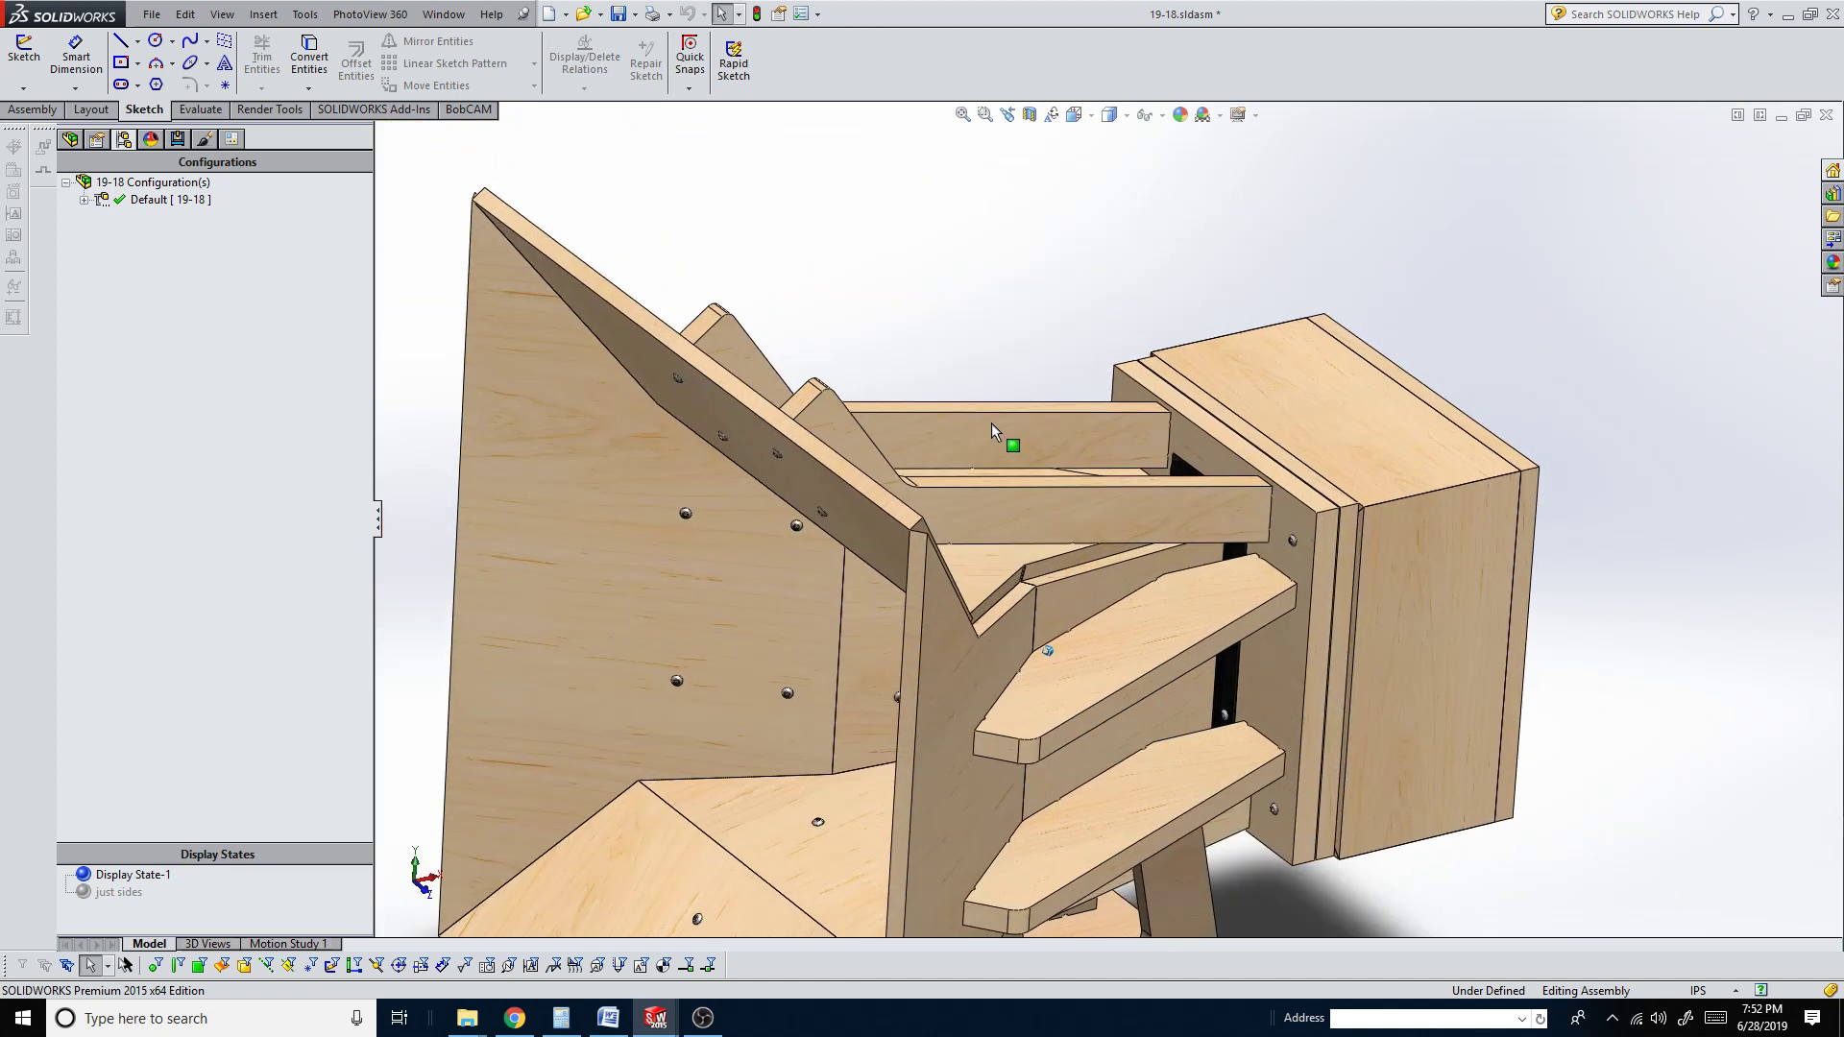
# Turn the 19-18 horn back toward its mouth and inspect the narrow throat opening in front of the driver
pyautogui.press('Right')
pyautogui.press('Right')
pyautogui.press('Right')
pyautogui.press('Right')
pyautogui.press('Right')
pyautogui.press('Right')
pyautogui.press('Right')
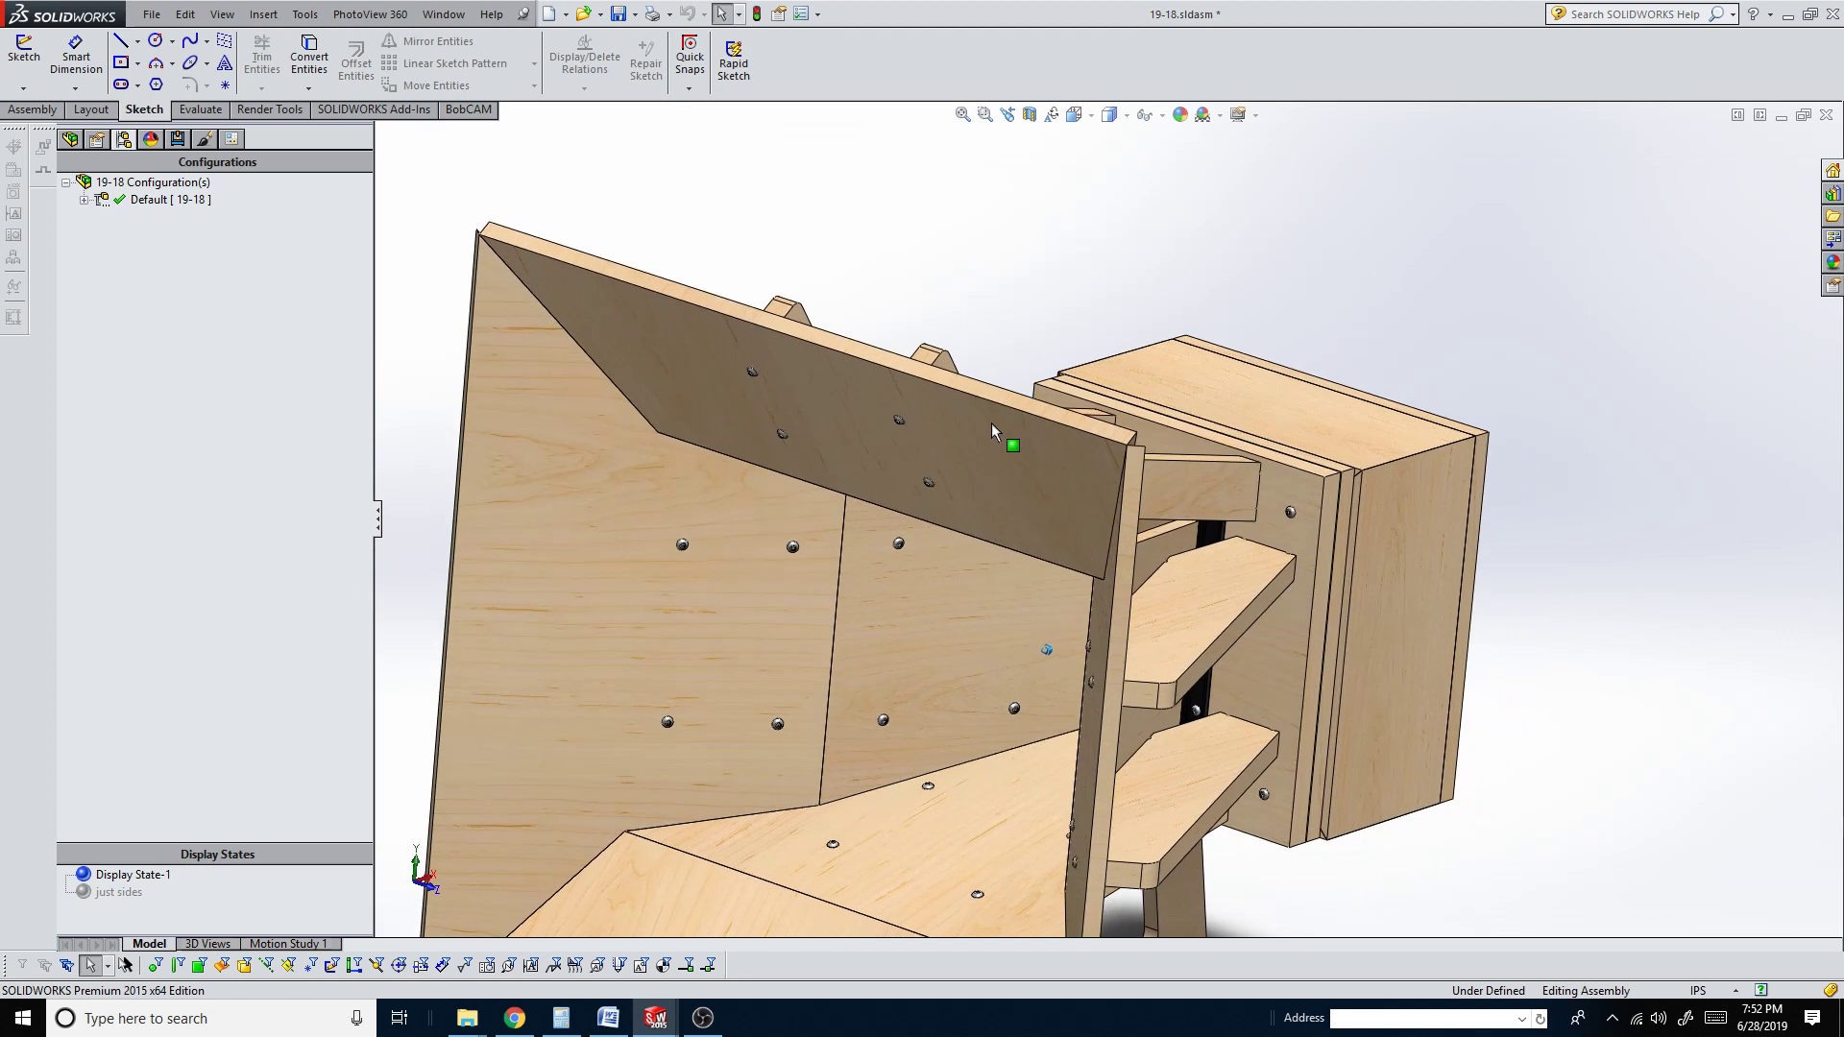
pyautogui.press('Right')
pyautogui.press('Right')
pyautogui.press('Right')
pyautogui.press('Right')
pyautogui.press('Right')
pyautogui.press('Right')
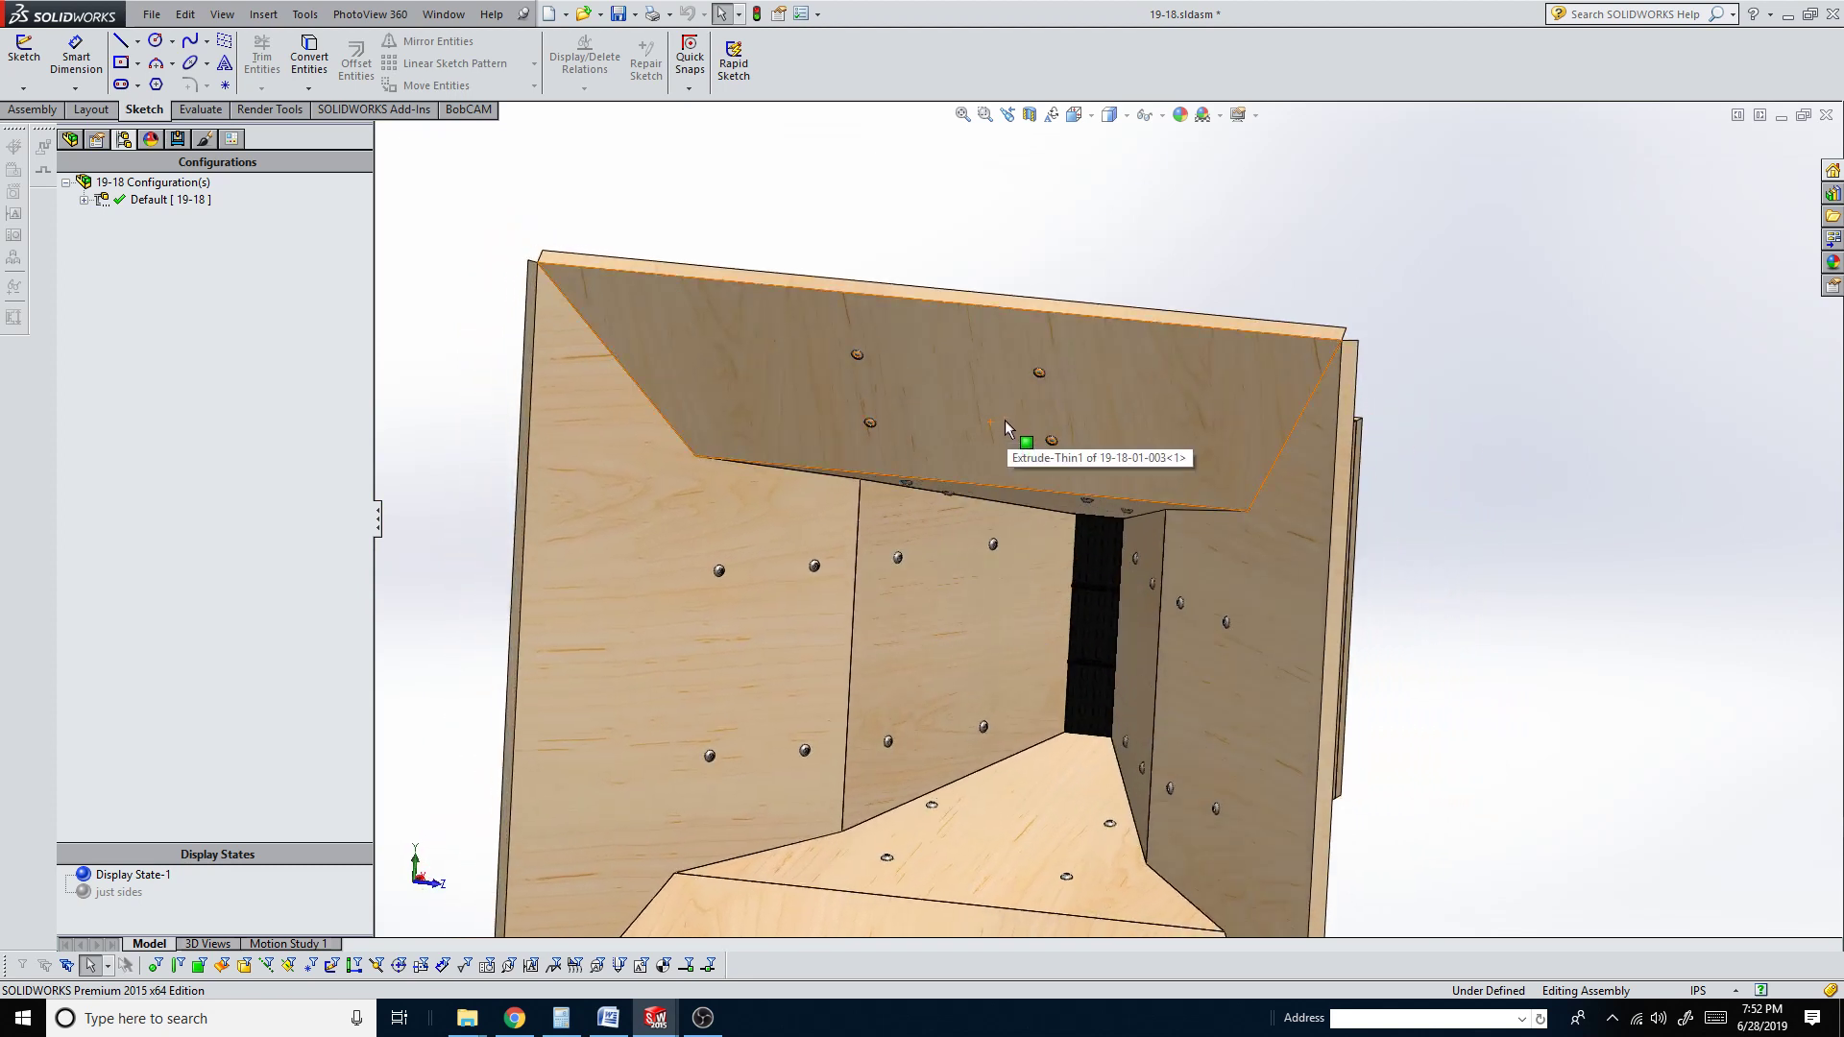
pyautogui.scroll(-5, 1104, 557)
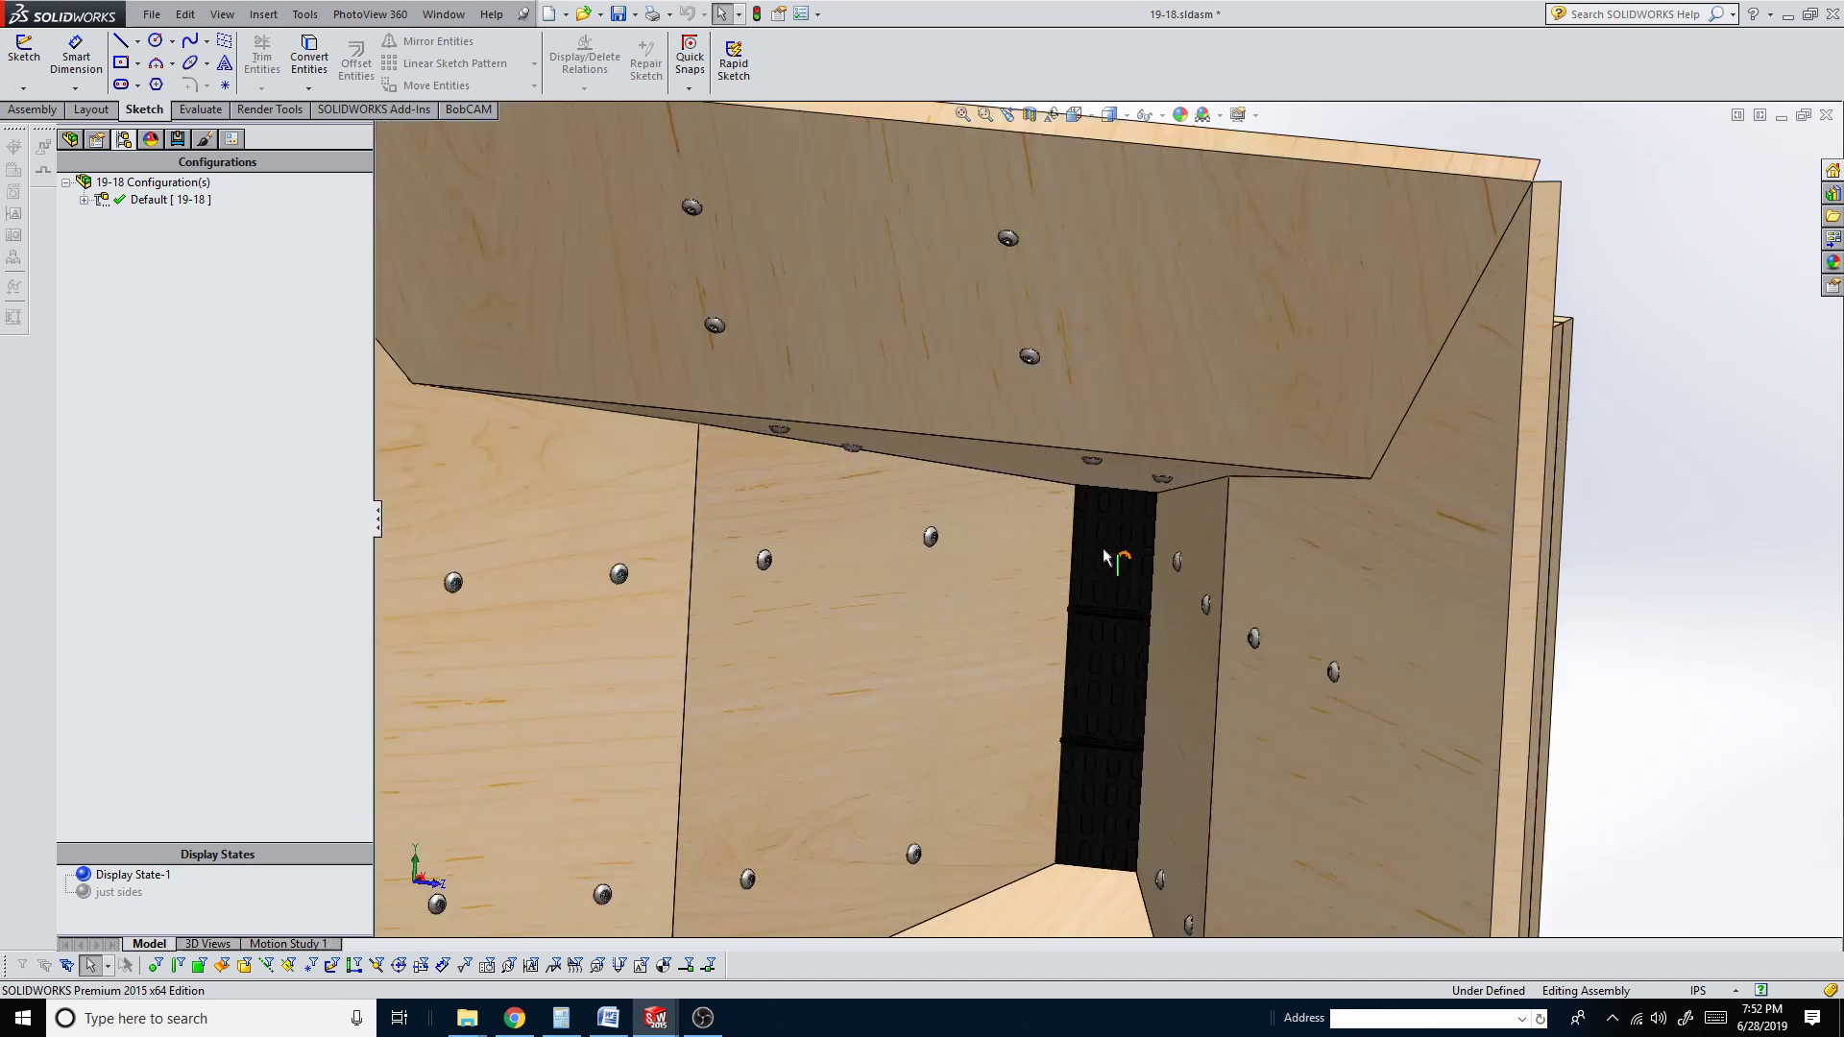
# Highlight the slotted driver face in the throat and inspect its position within the whole horn mouth
pyautogui.click(1133, 507)
pyautogui.scroll(8, 1133, 509)
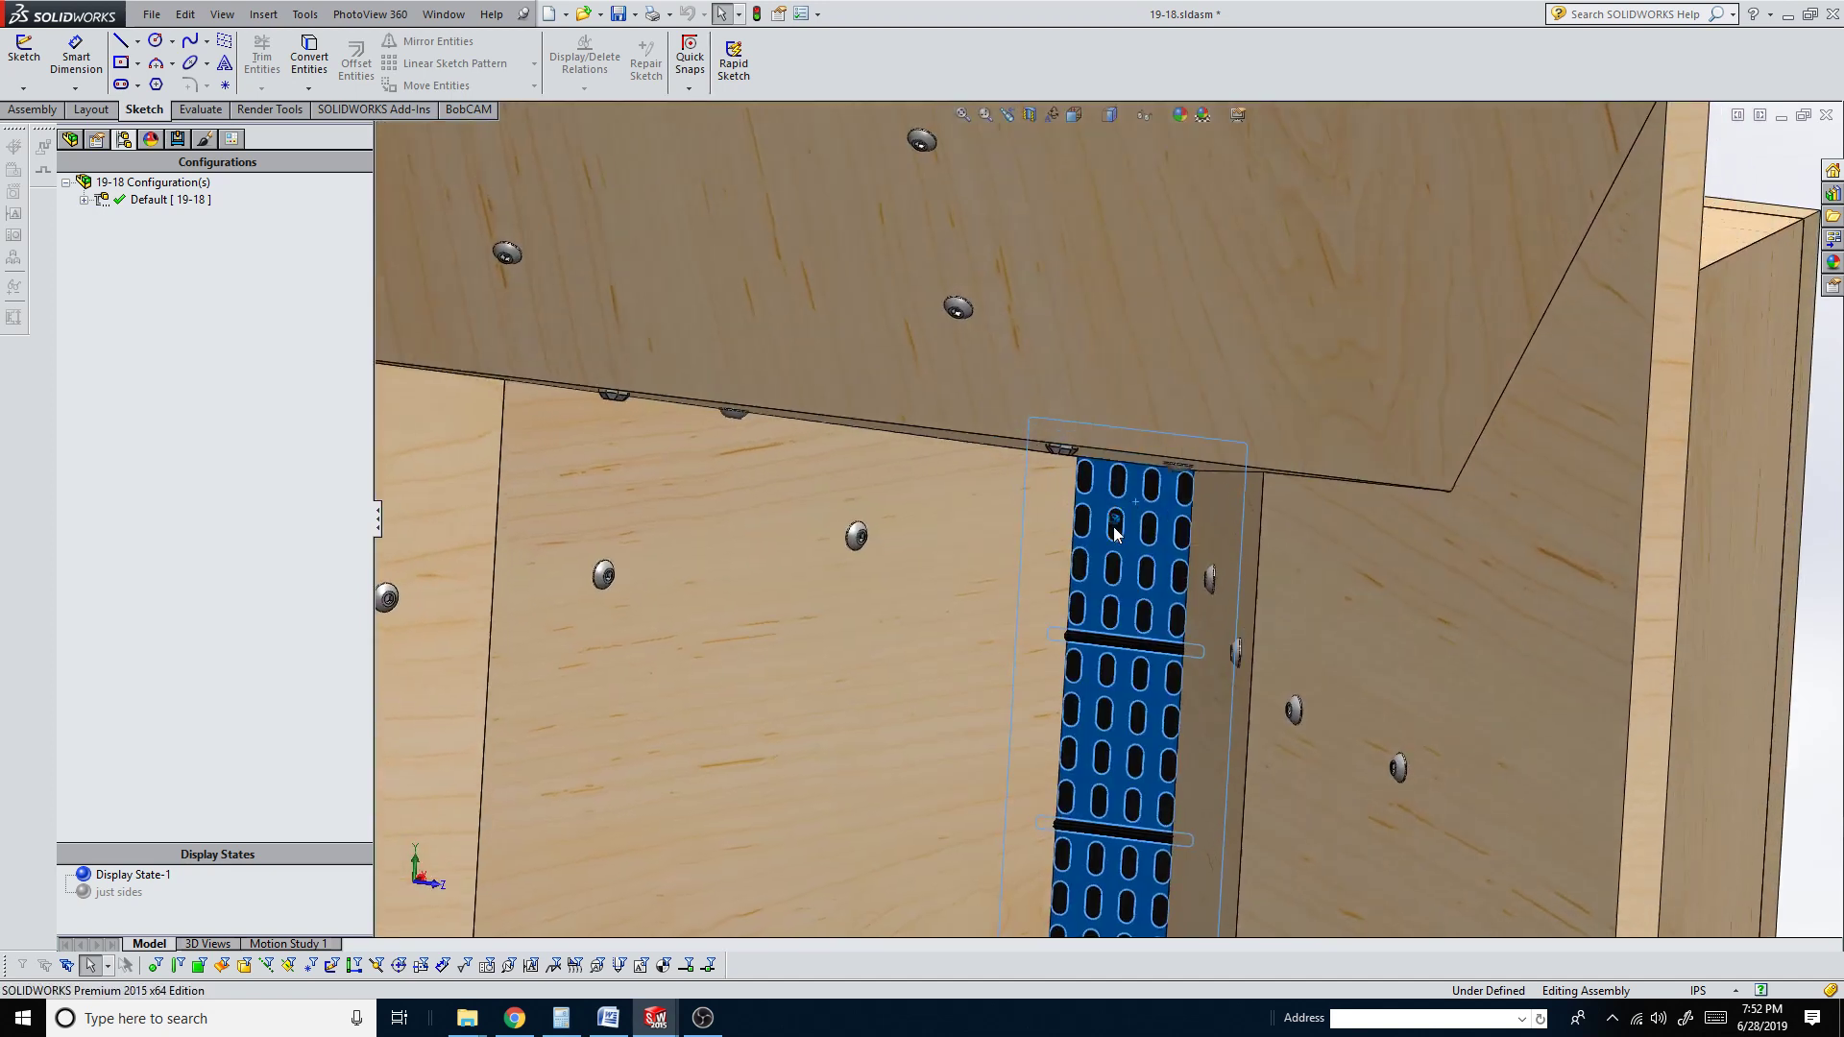
pyautogui.scroll(6, 1040, 471)
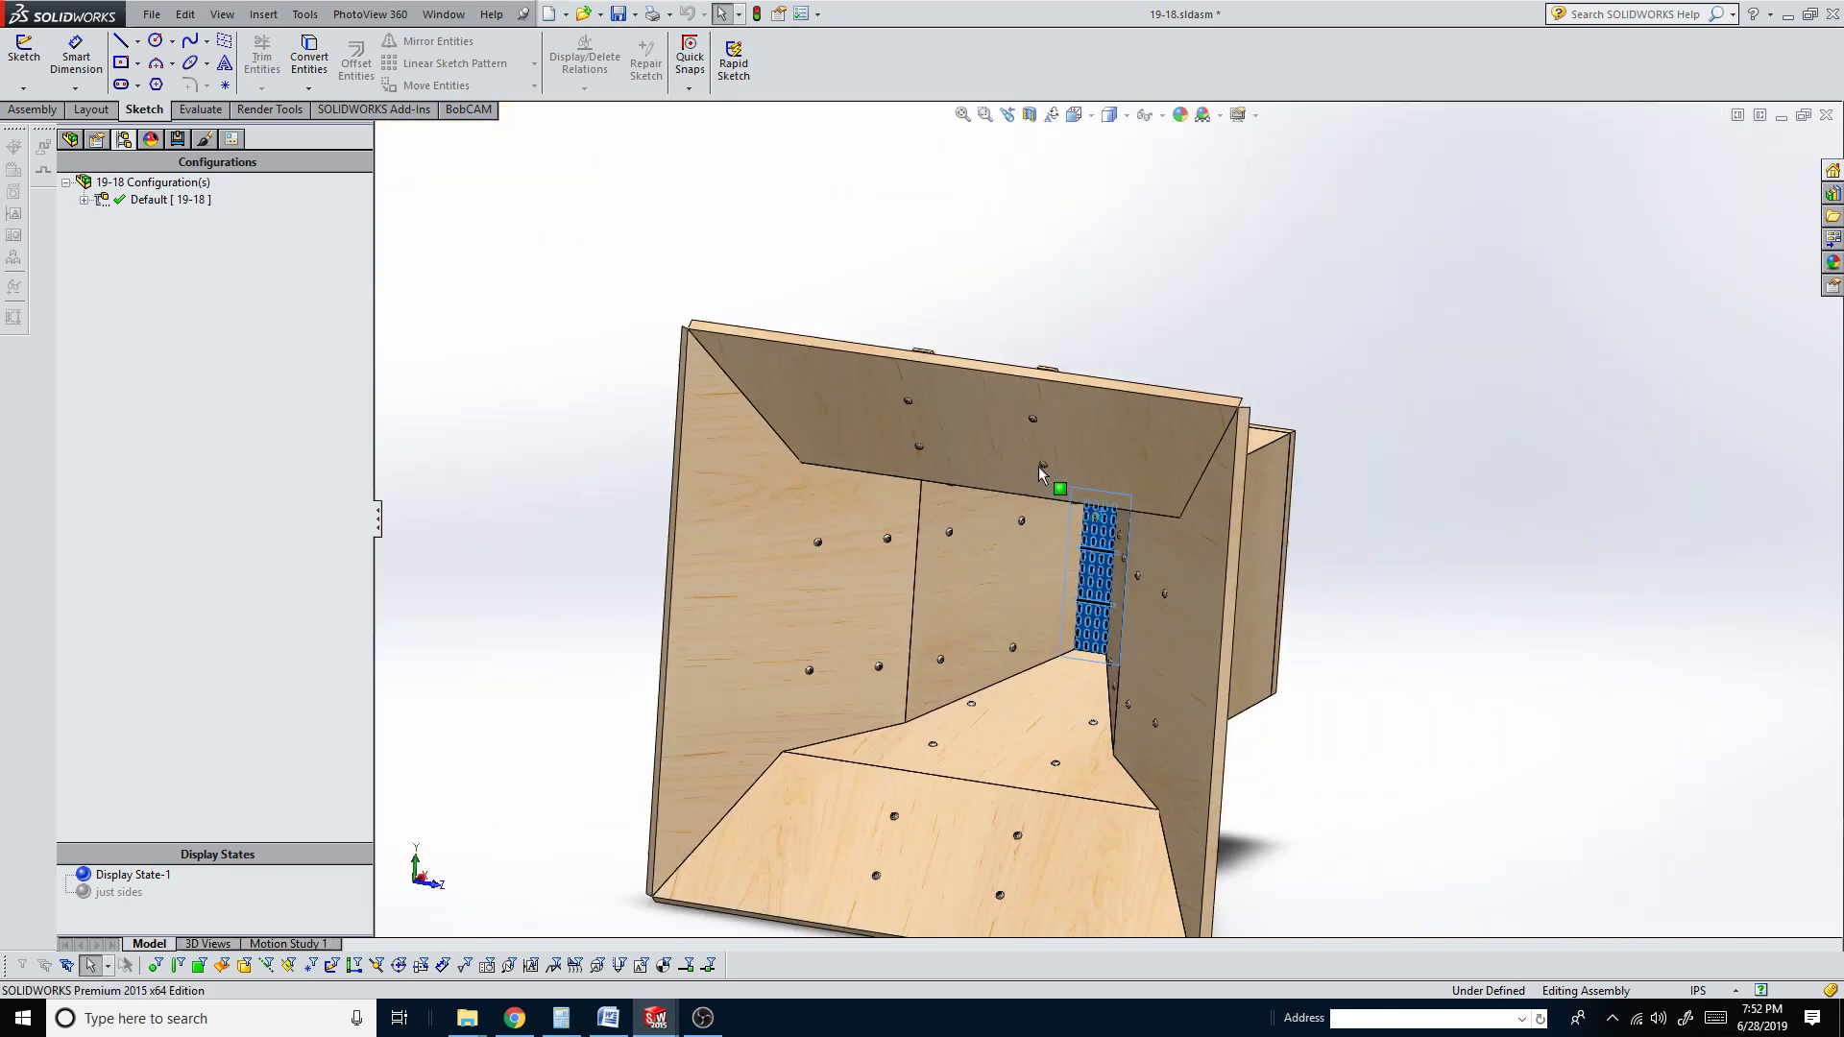
pyautogui.press('Left')
pyautogui.press('Left')
pyautogui.press('Left')
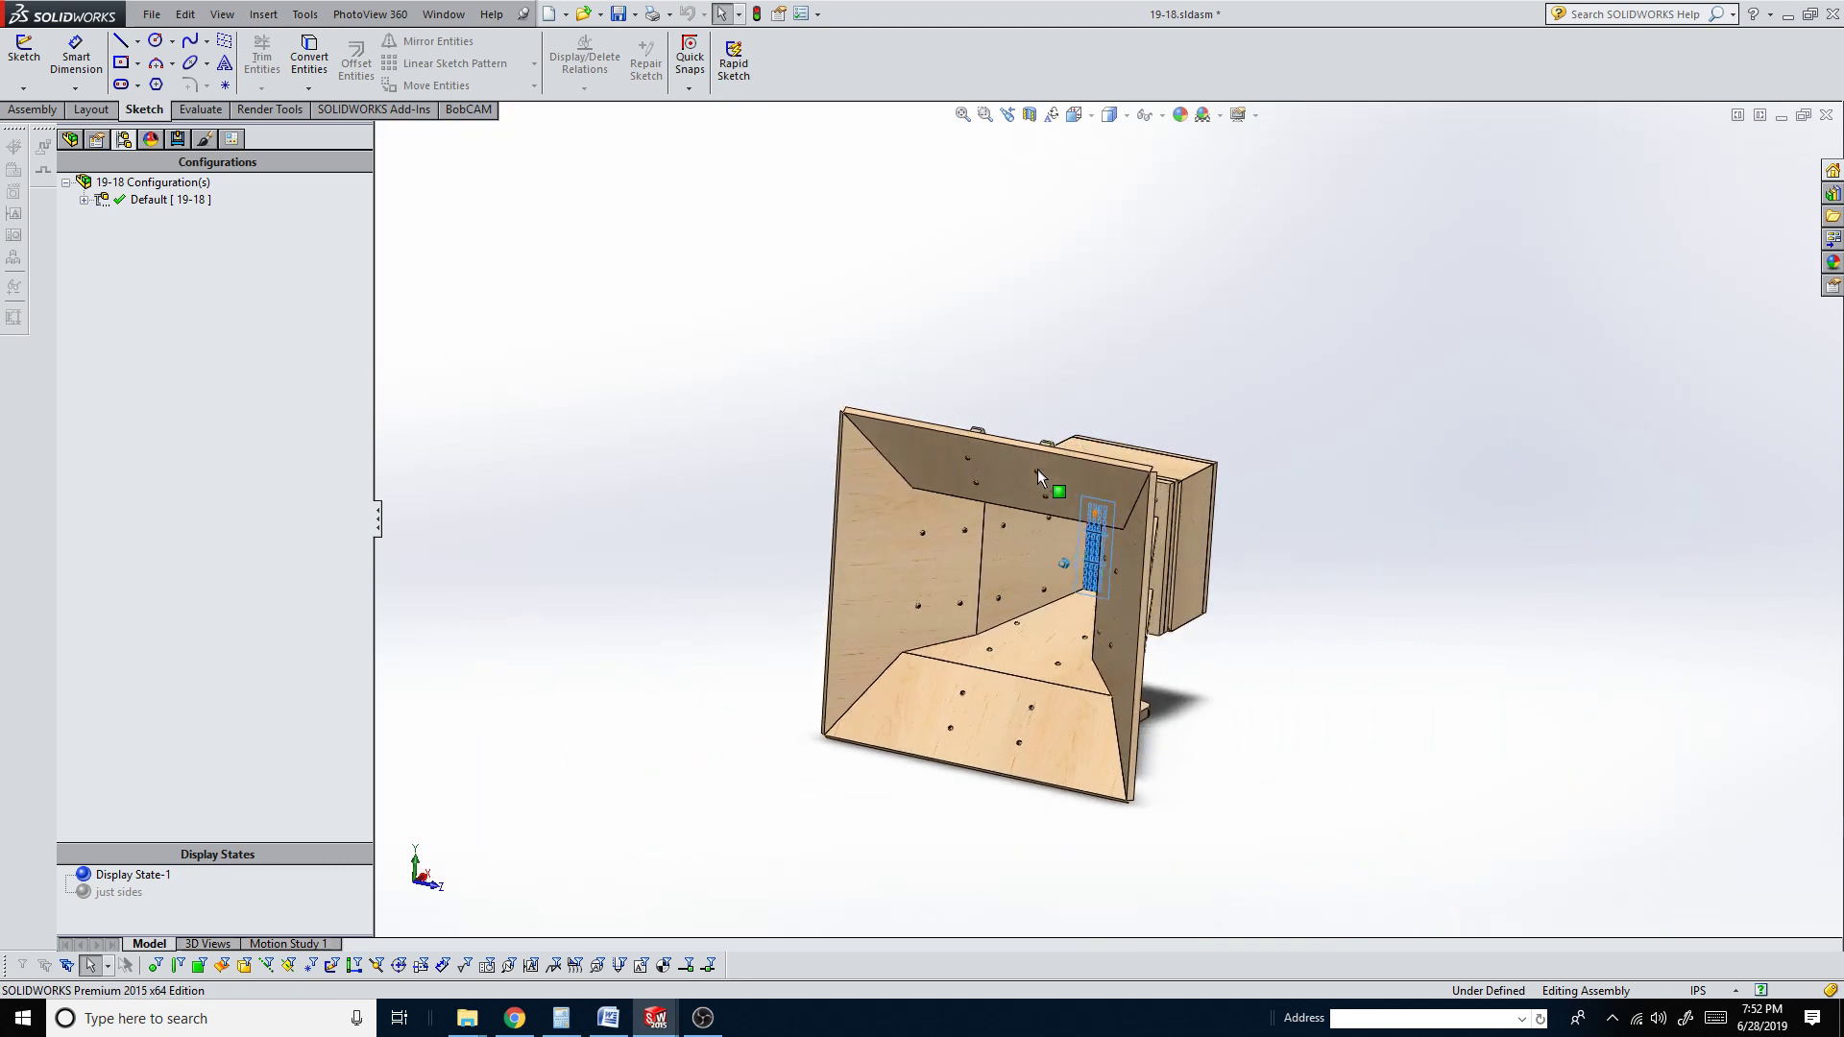
# Look straight into the horn mouth and examine the BG NEO8S transducer's slotted face at the end of the throat
pyautogui.click(1006, 347)
pyautogui.press('Left')
pyautogui.press('Left')
pyautogui.press('Left')
pyautogui.press('Left')
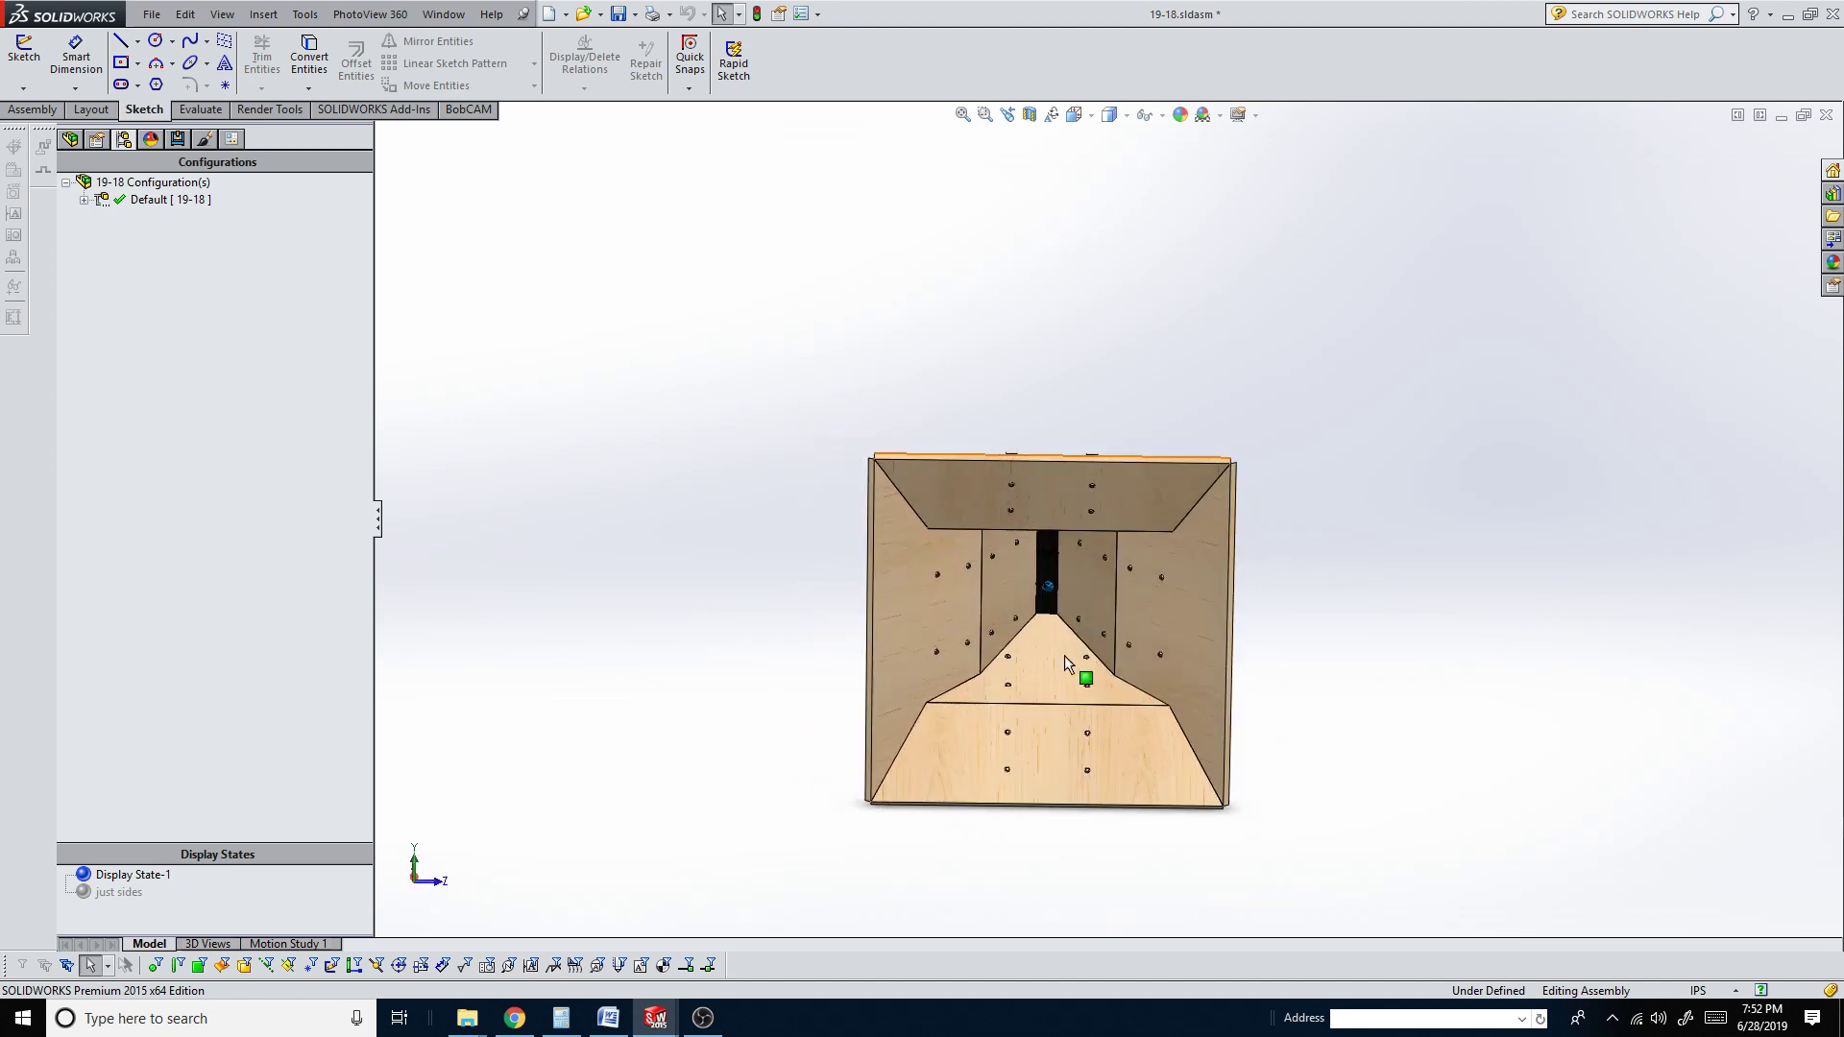
pyautogui.scroll(-5, 1056, 577)
pyautogui.scroll(-2, 1075, 480)
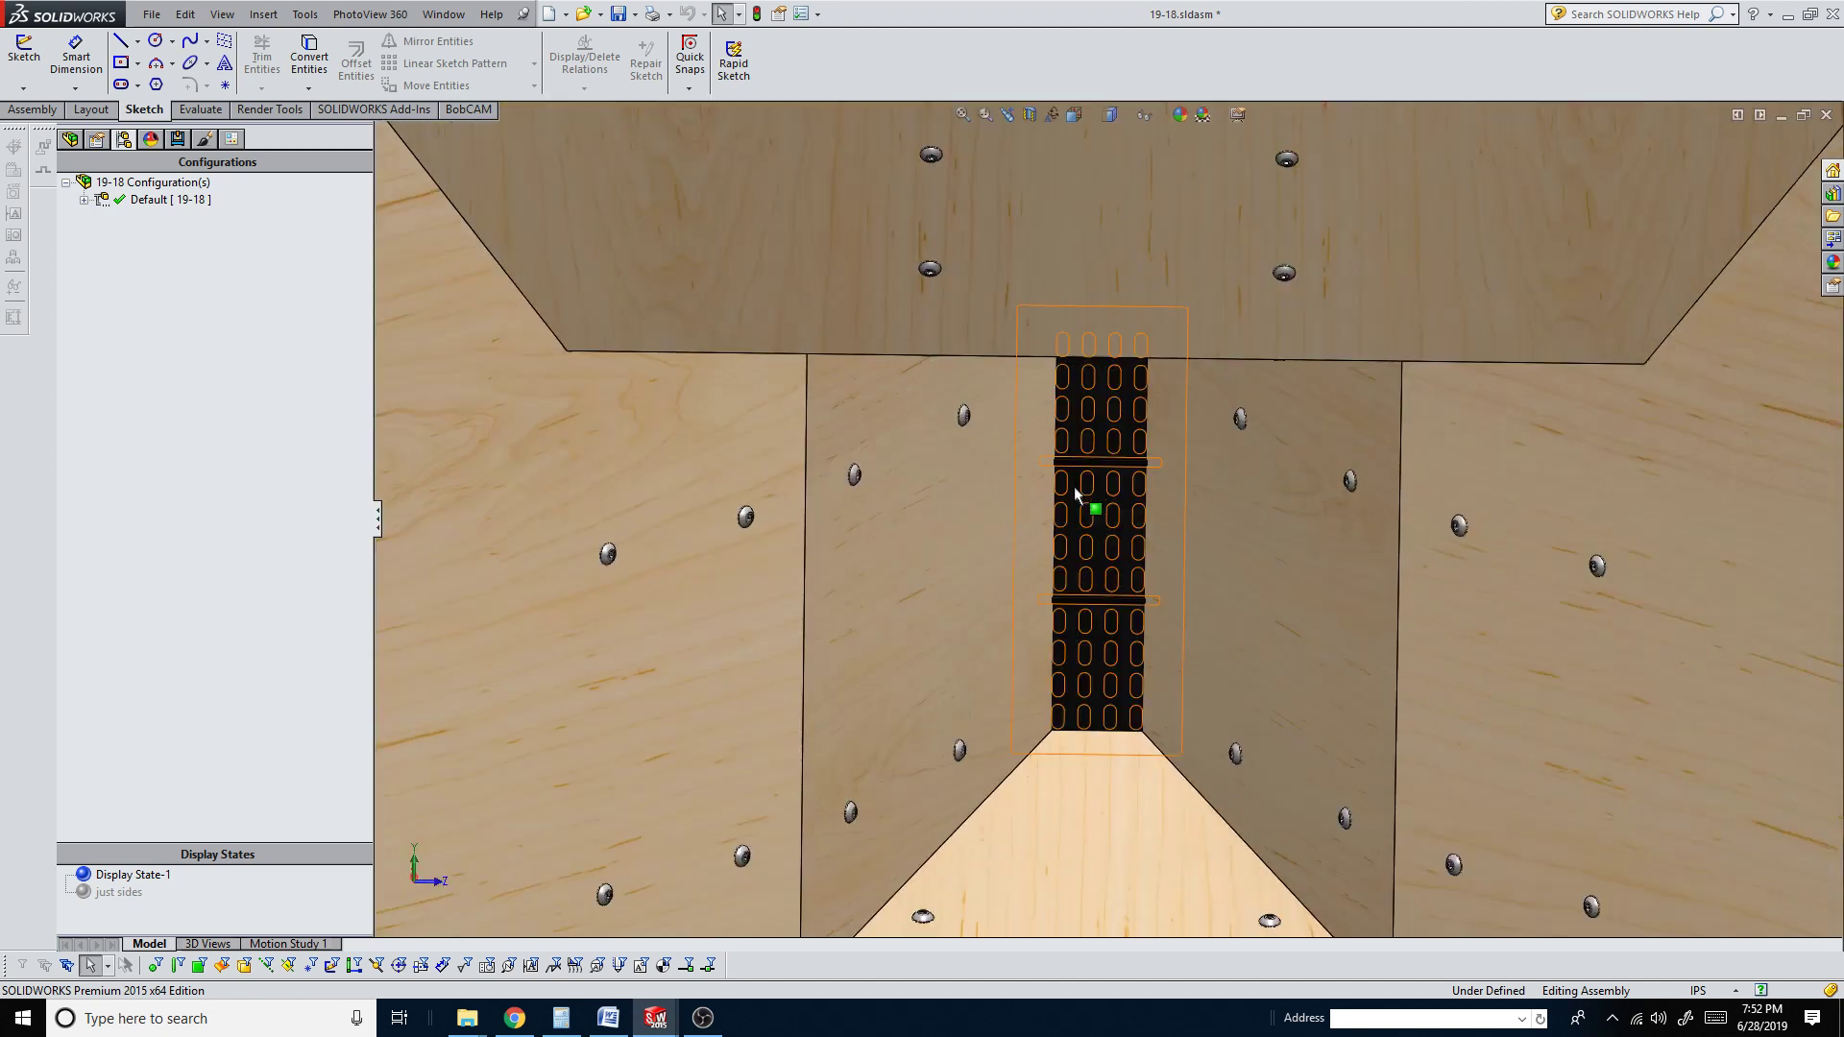
pyautogui.scroll(3, 1072, 497)
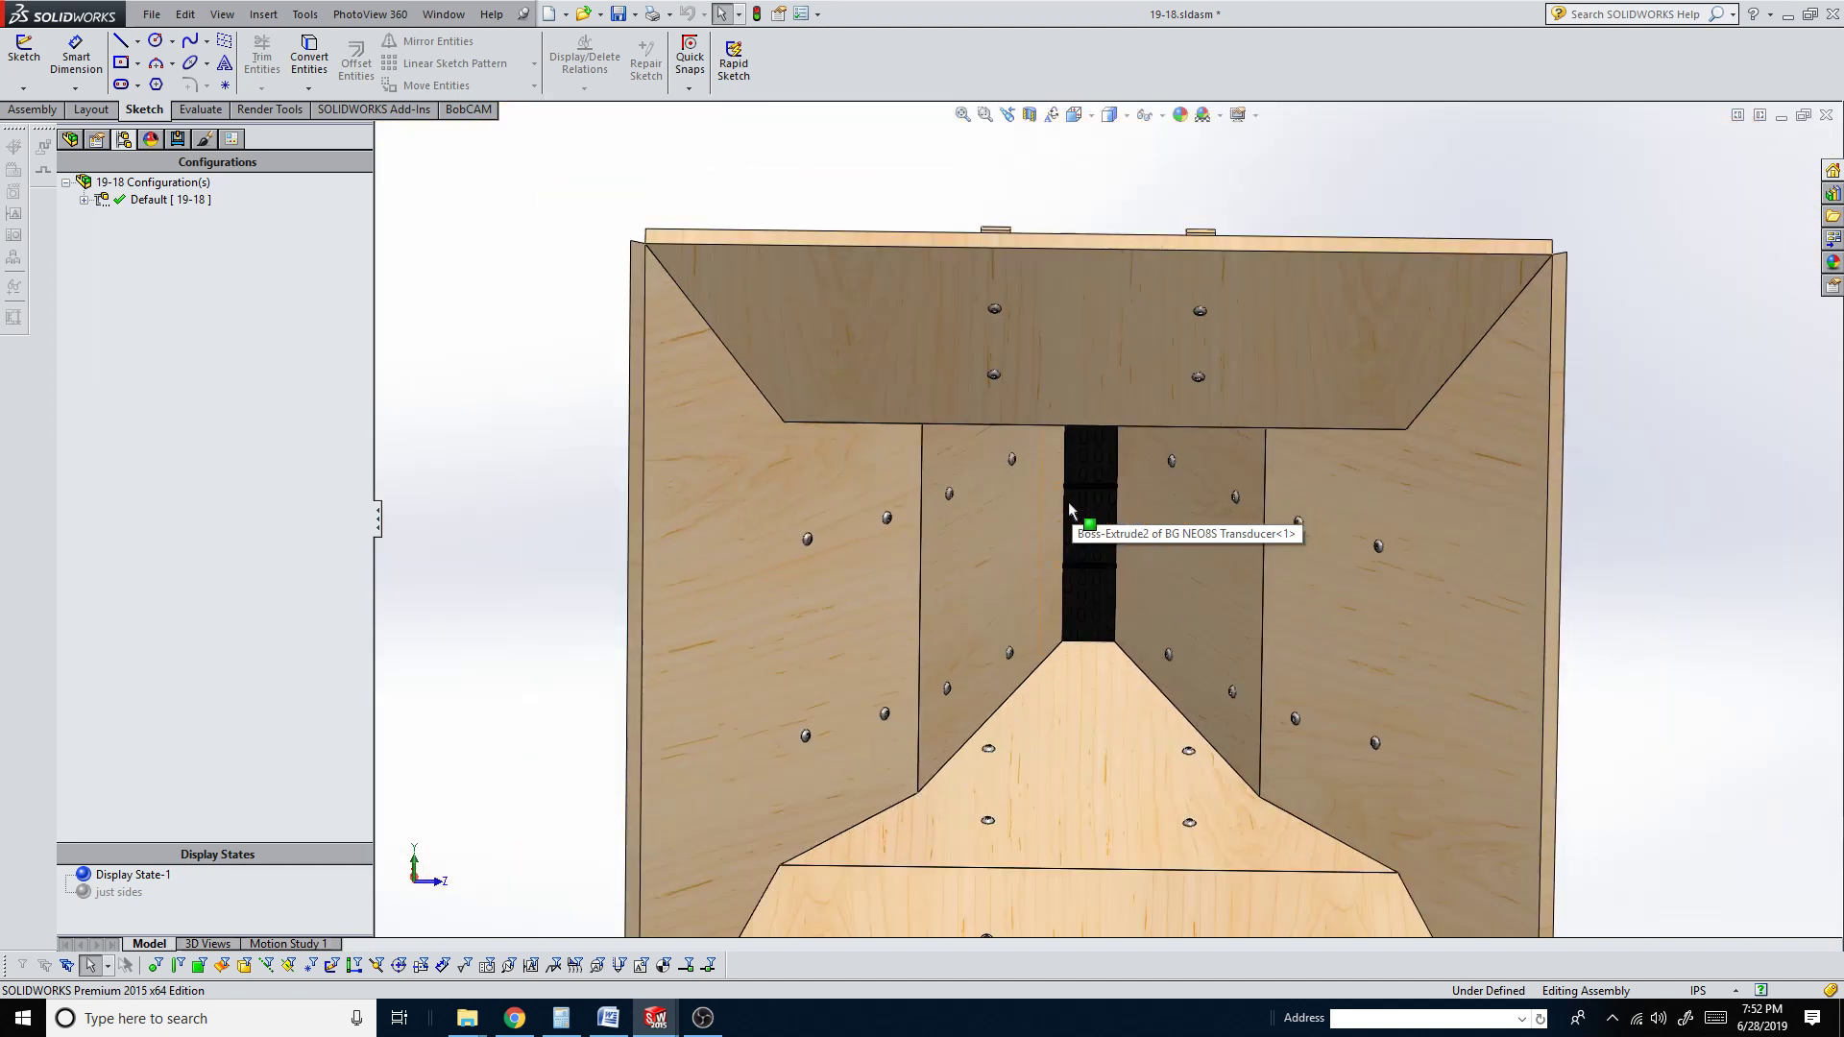
pyautogui.moveTo(1073, 498); pyautogui.dragTo(1067, 515, button='middle')
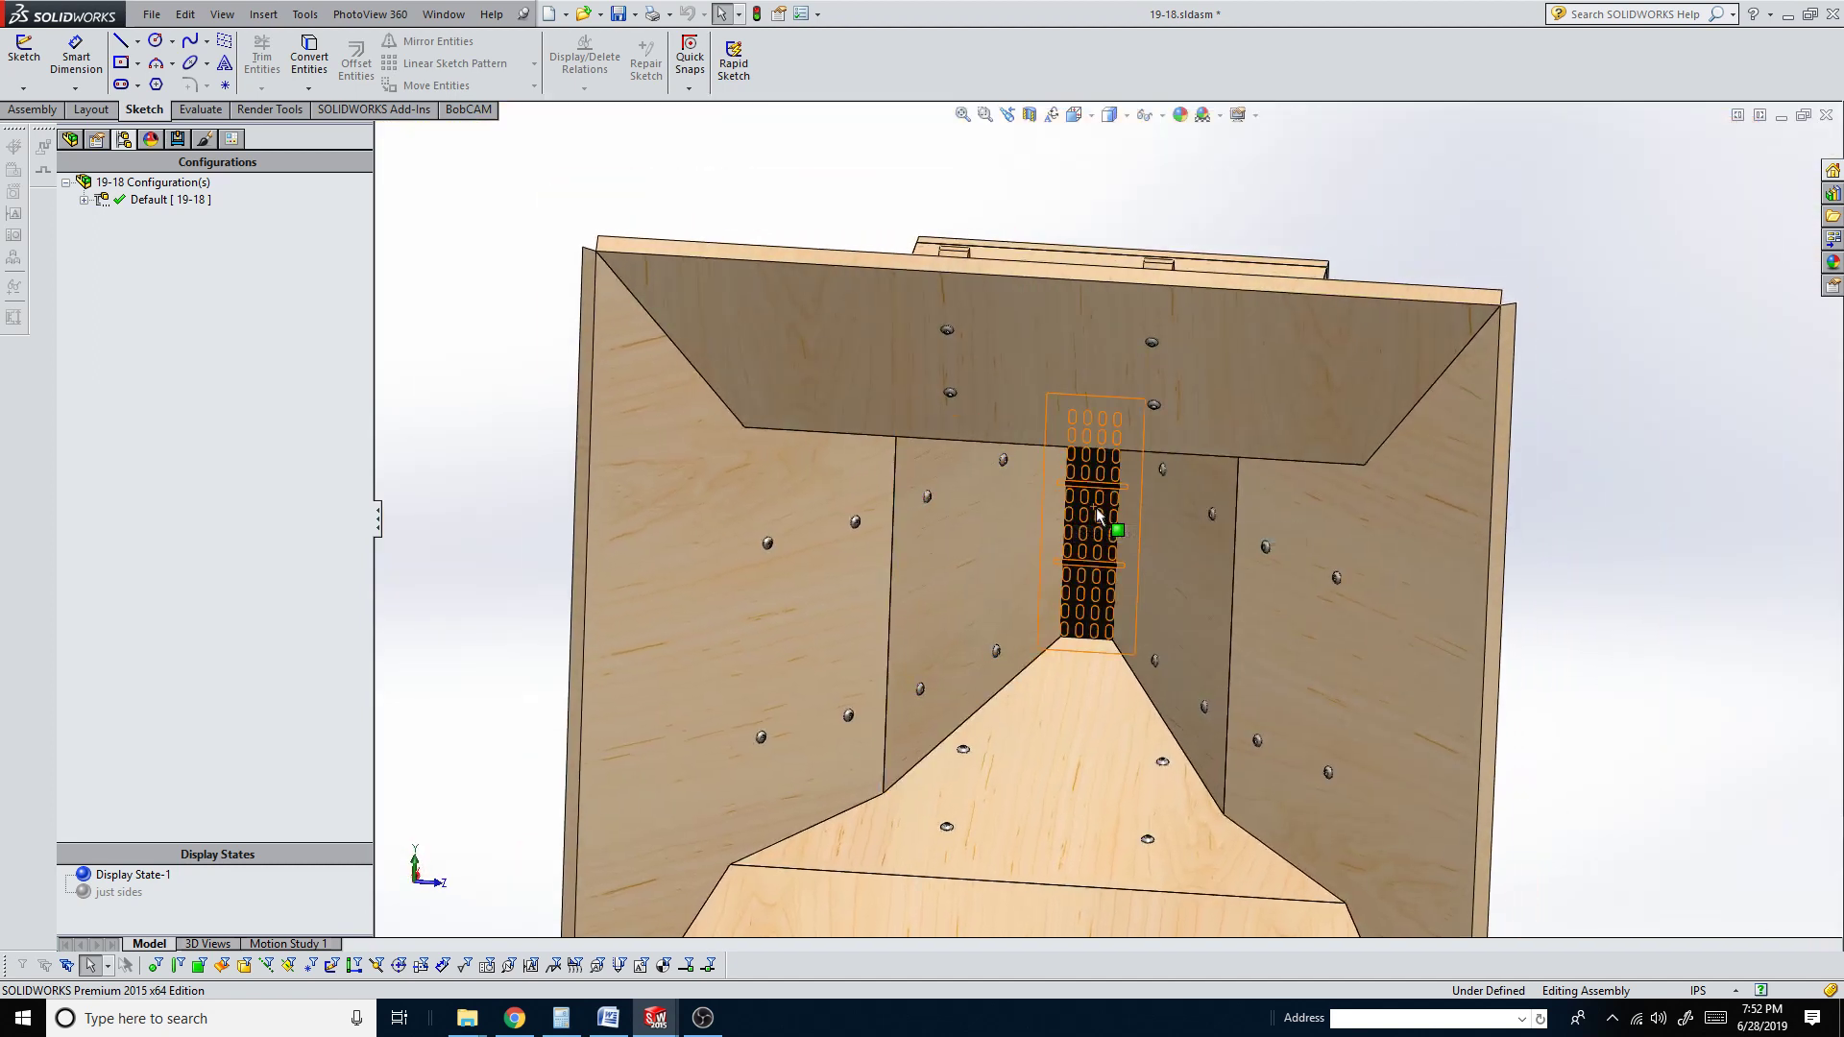
pyautogui.click(1102, 511)
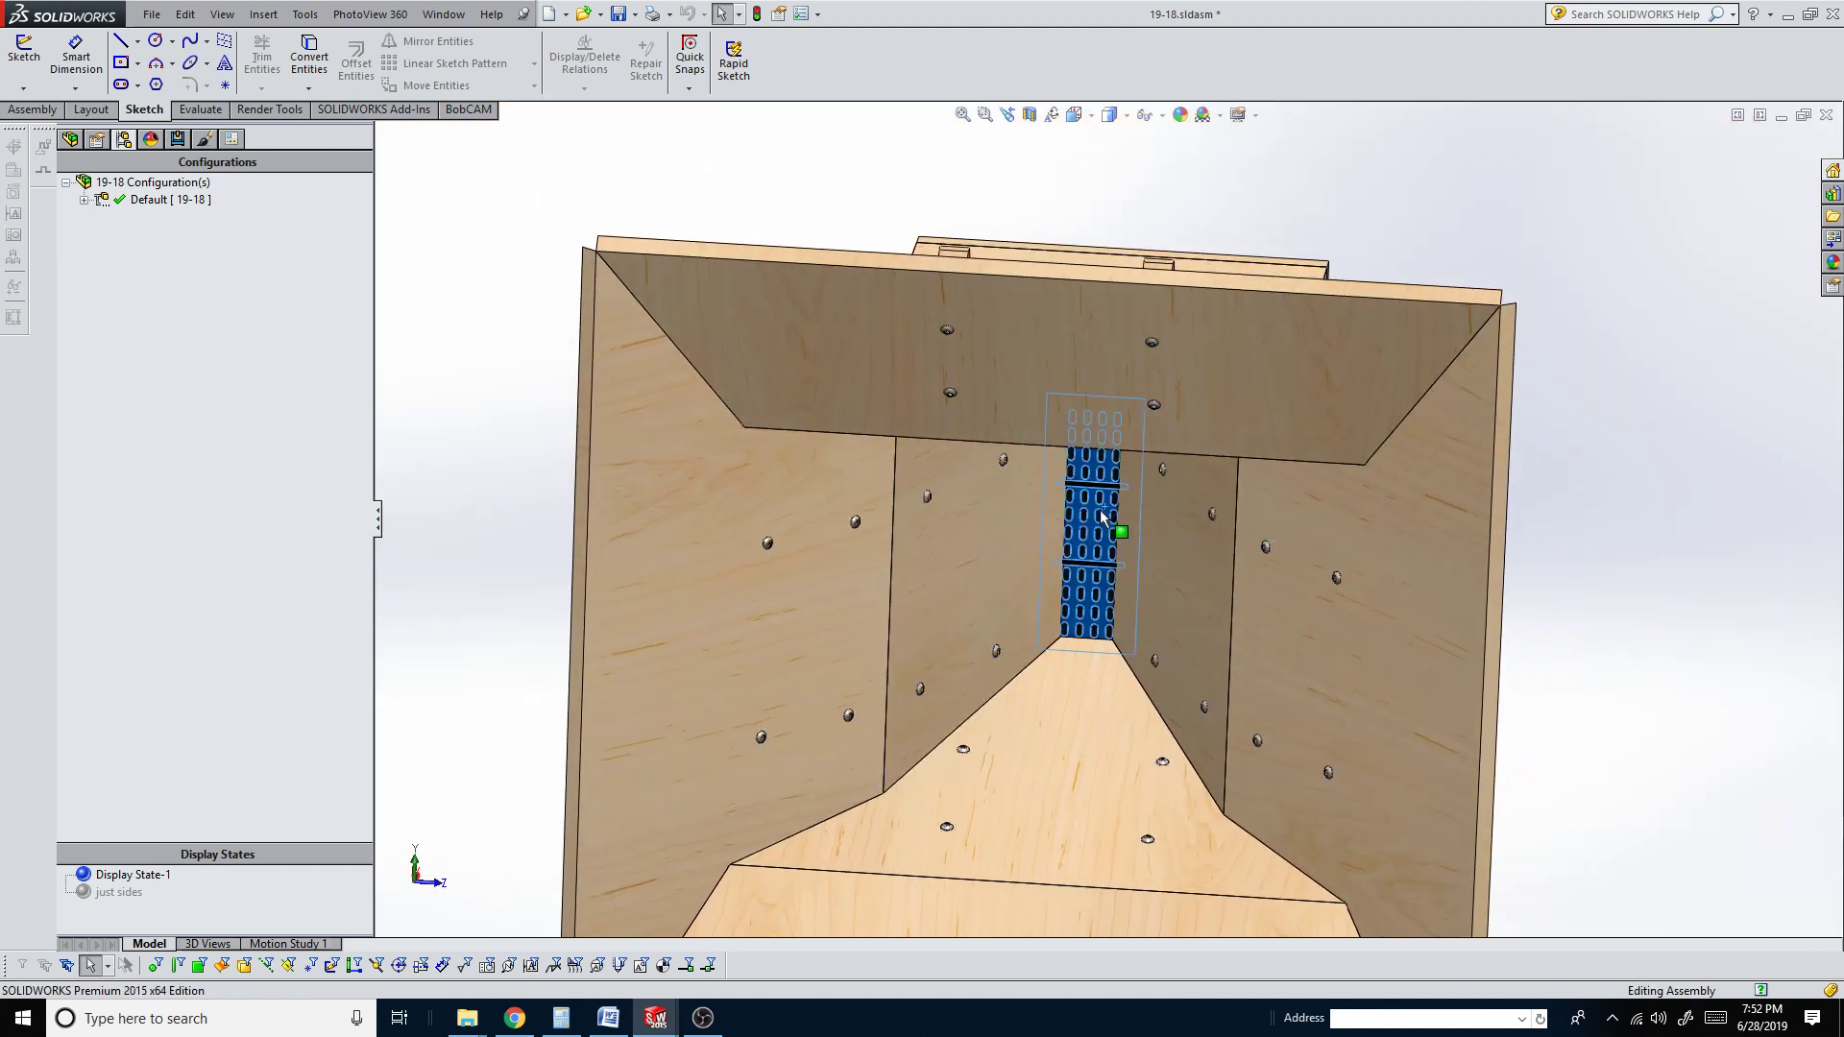
# Clear the selection and examine the horn's flared panels, side braces and driver enclosure from an oblique side angle
pyautogui.click(845, 192)
pyautogui.press('Left')
pyautogui.press('Left')
pyautogui.press('Left')
pyautogui.press('Left')
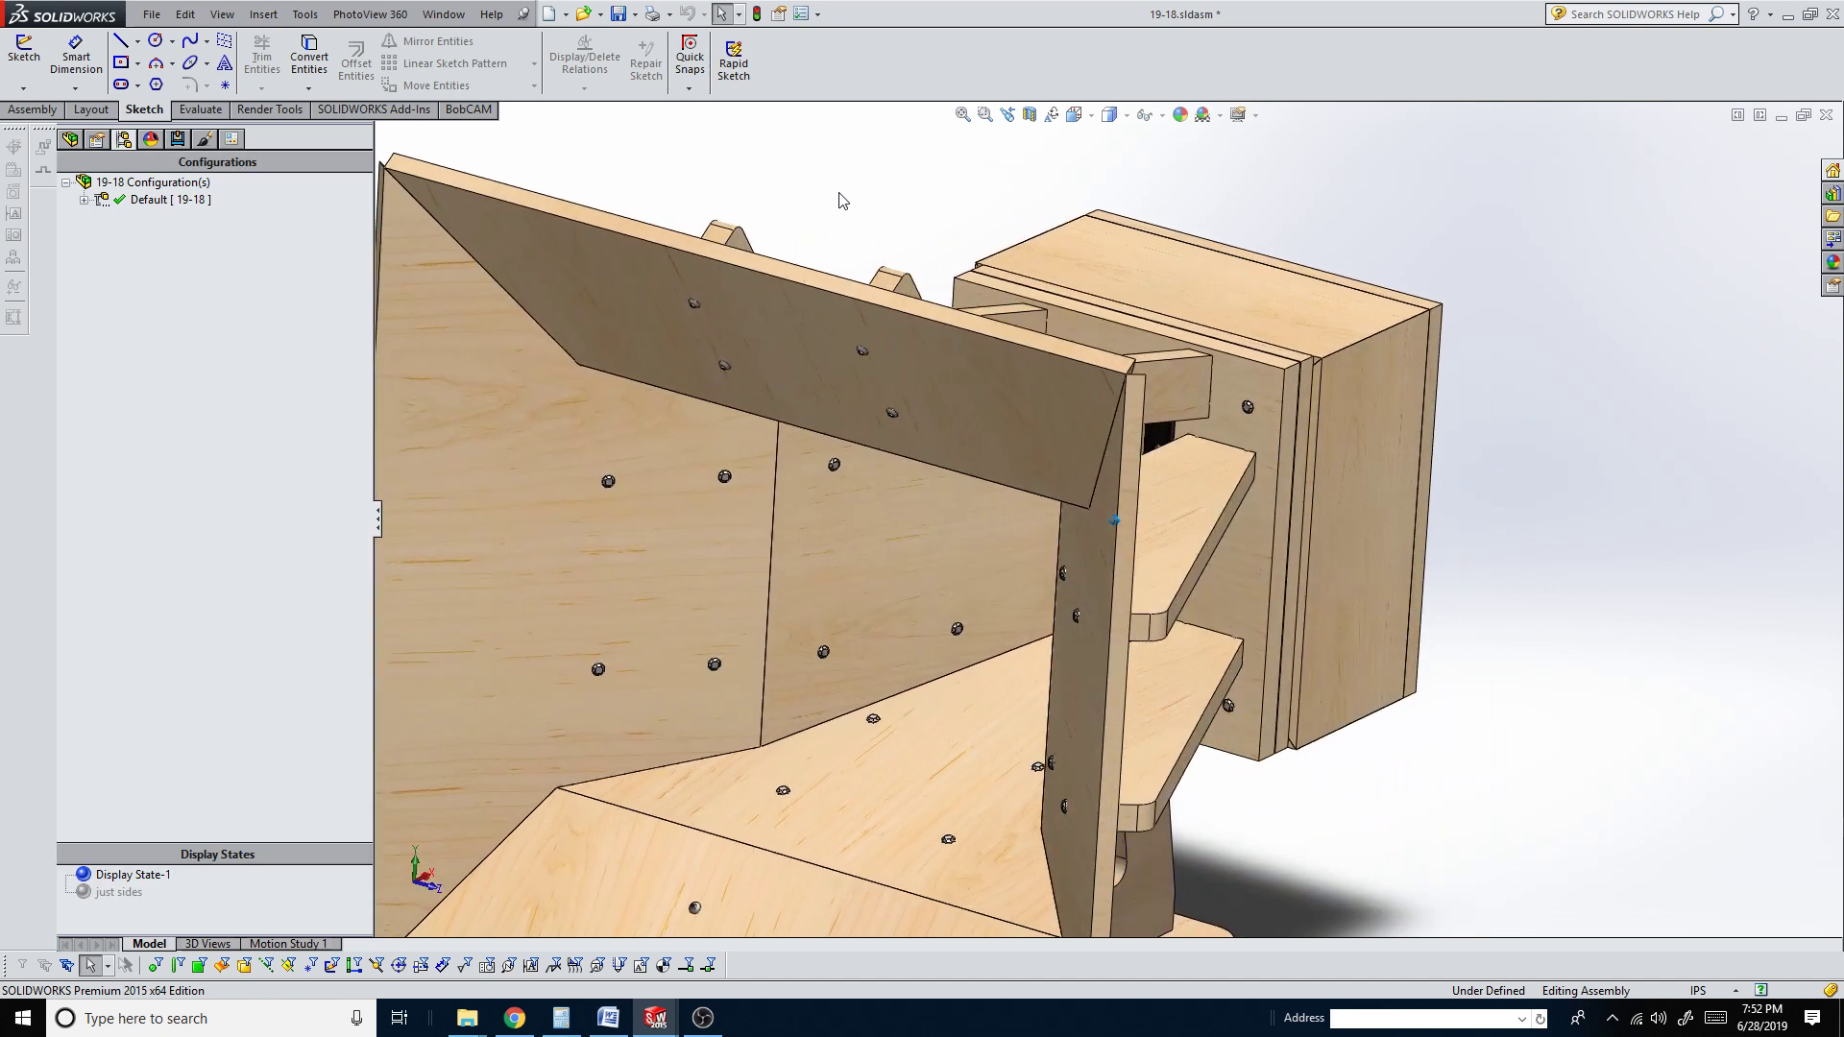
pyautogui.press('Left')
pyautogui.press('Left')
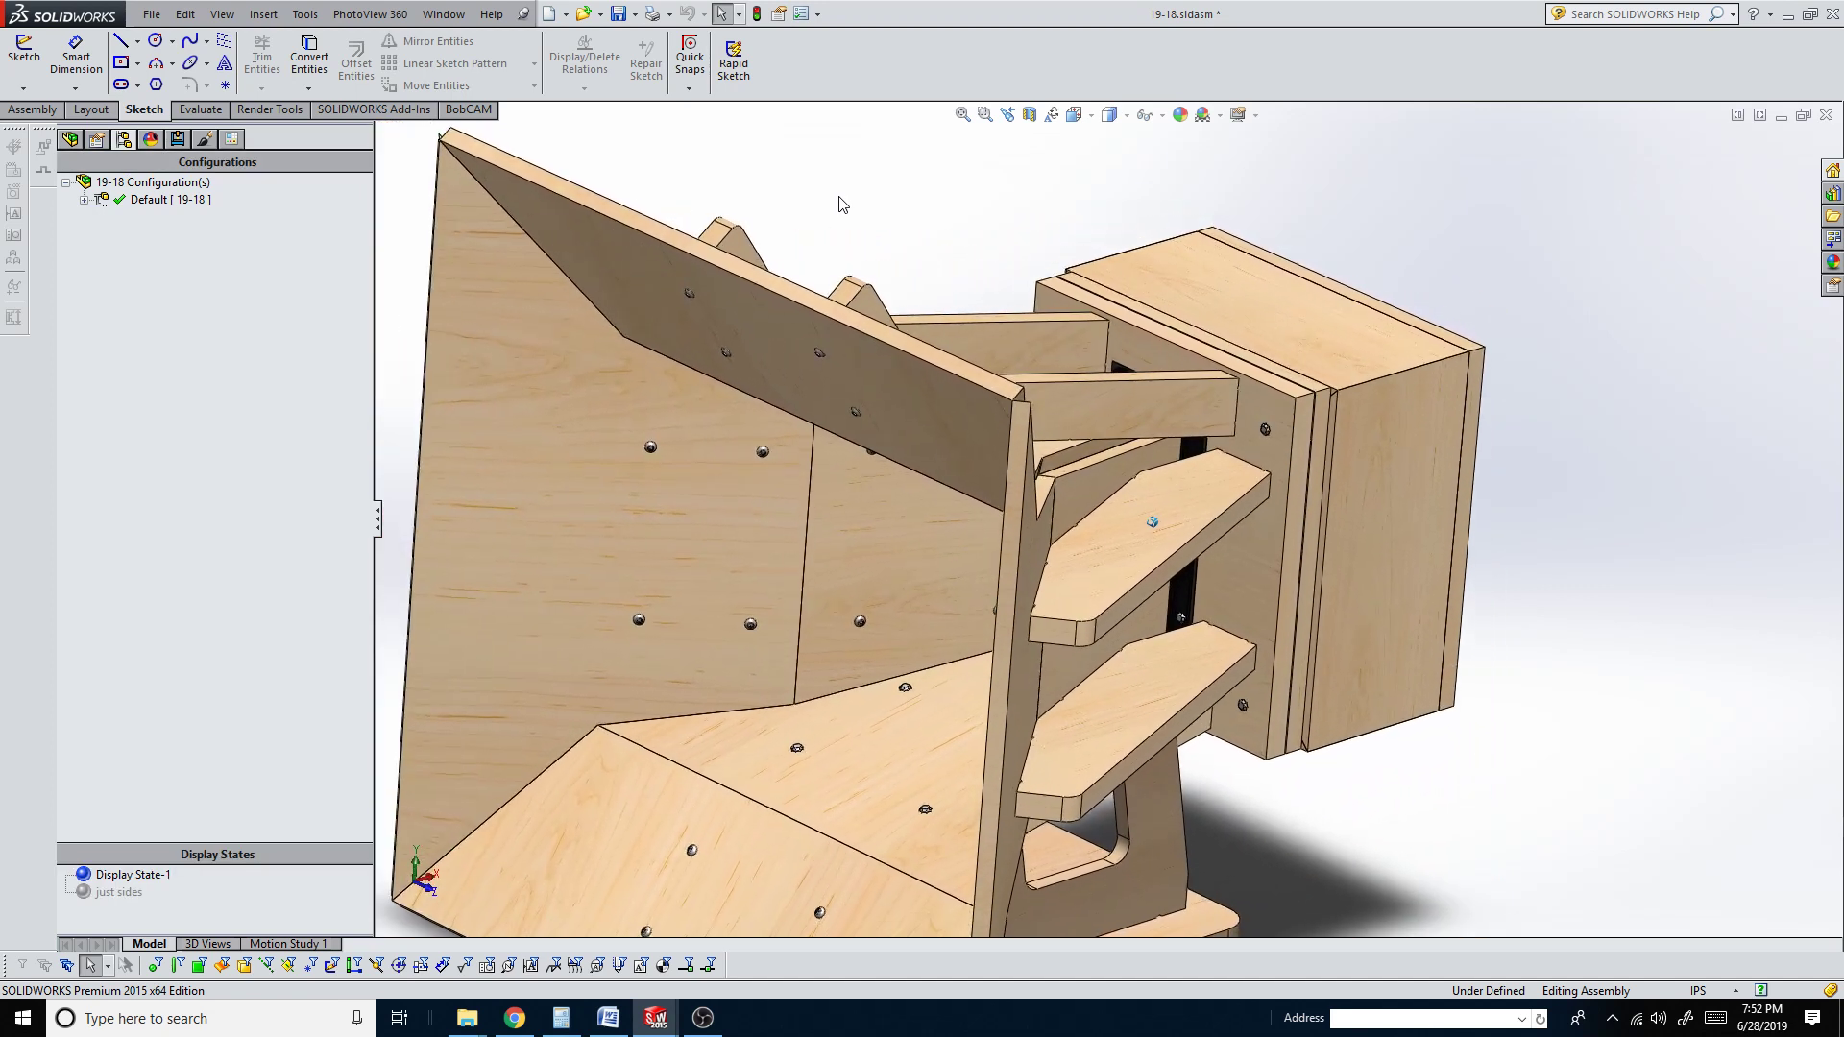
pyautogui.press('Left')
pyautogui.press('Left')
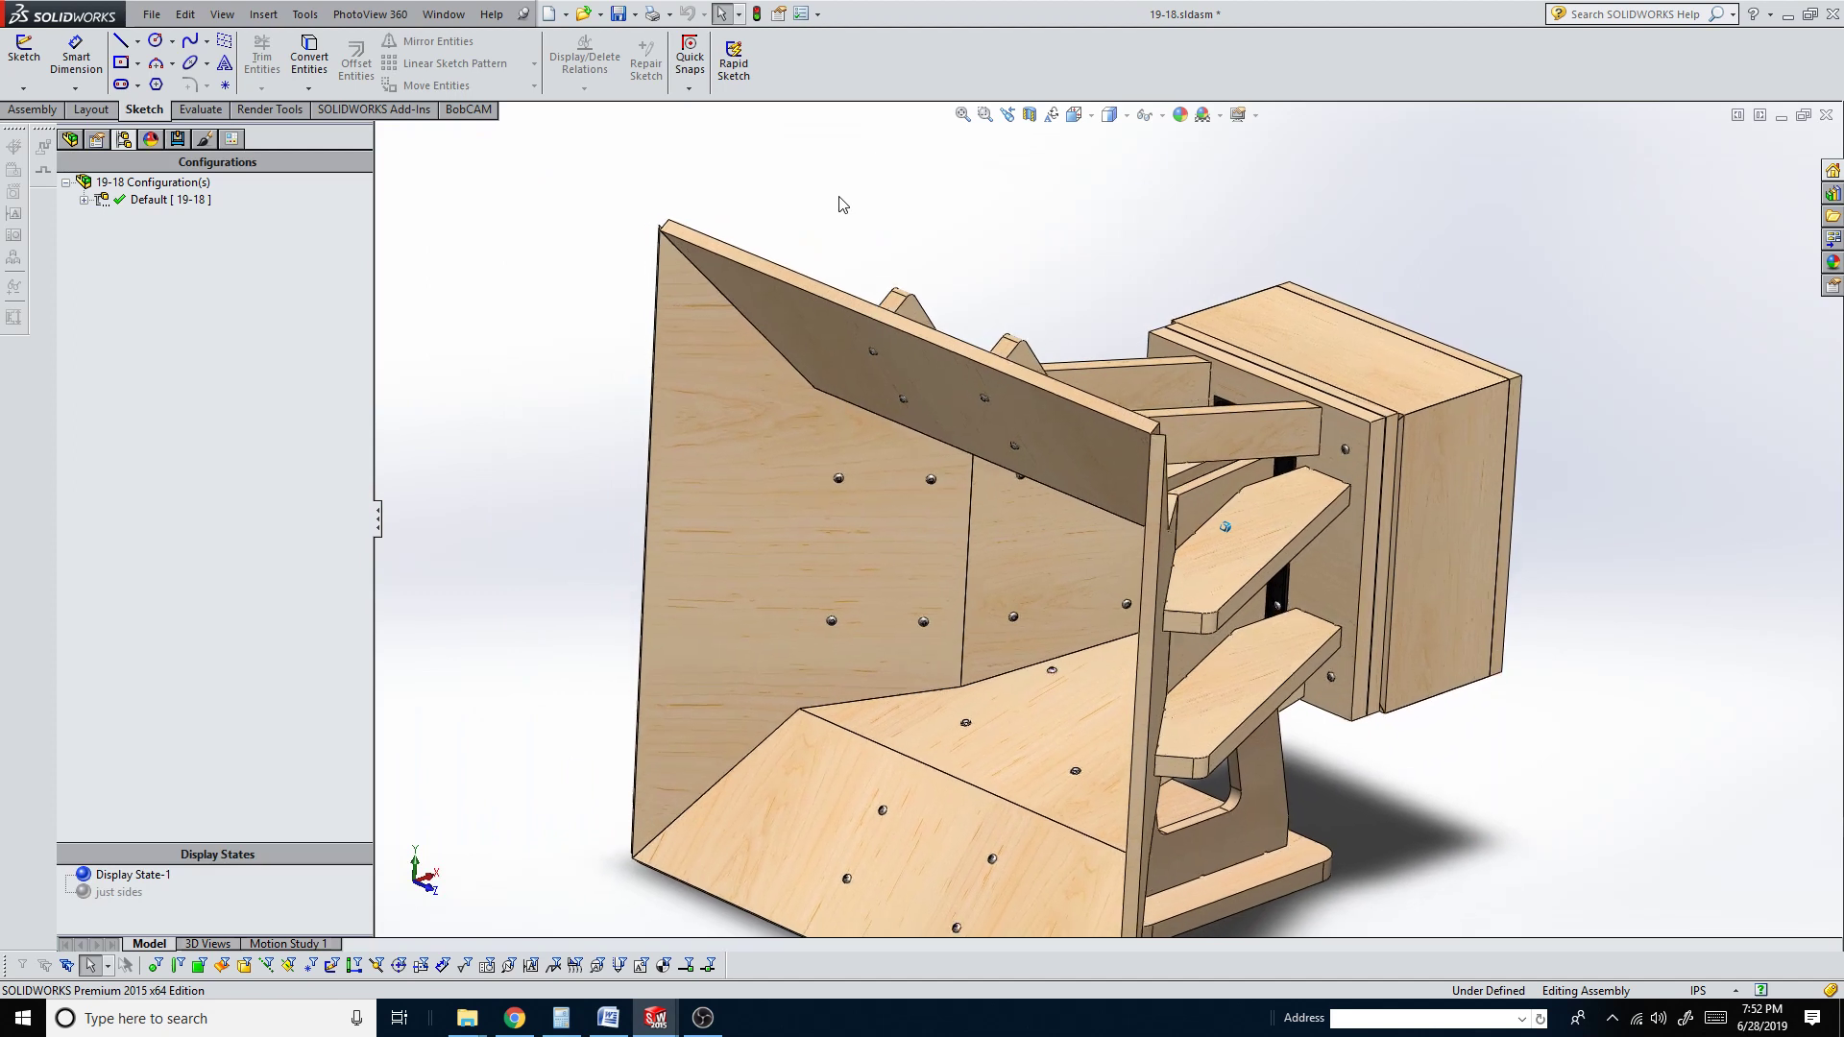
pyautogui.press('Left')
pyautogui.press('Left')
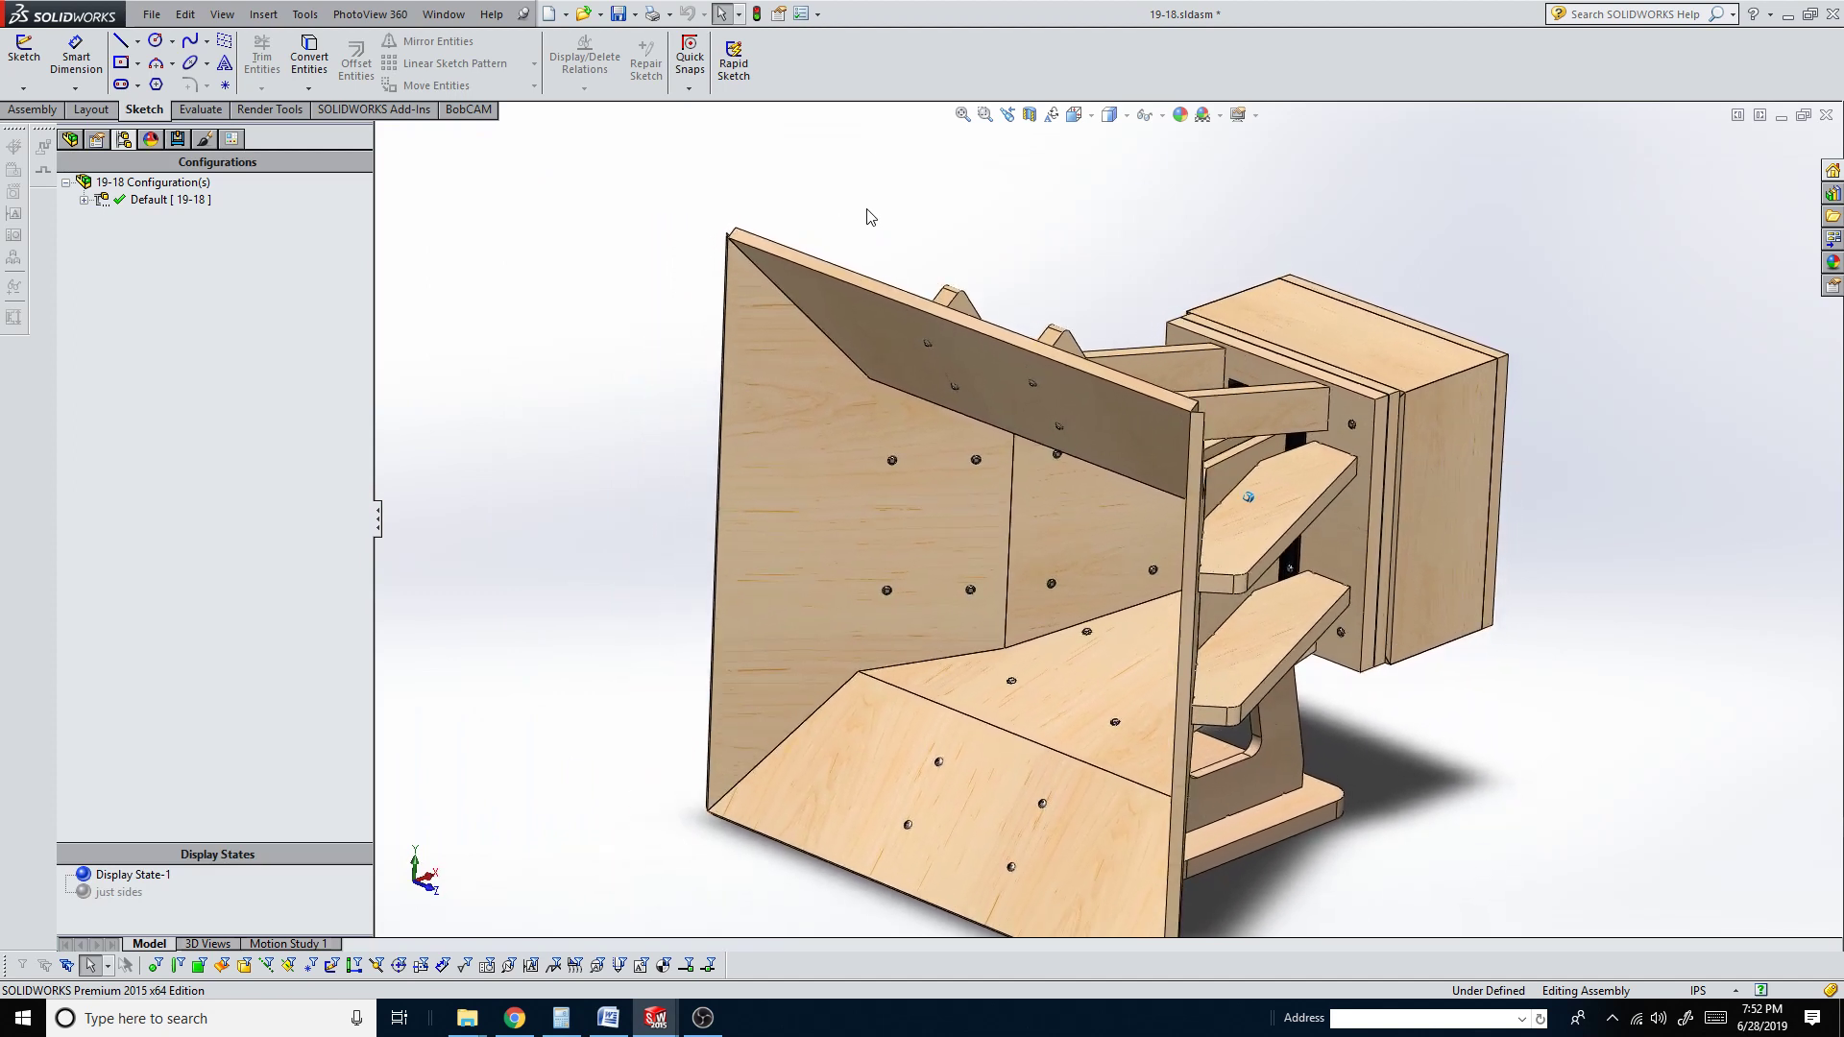
# Turn the horn back to face its mouth and inspect how the panels converge on the throat
pyautogui.press('Left')
pyautogui.press('Left')
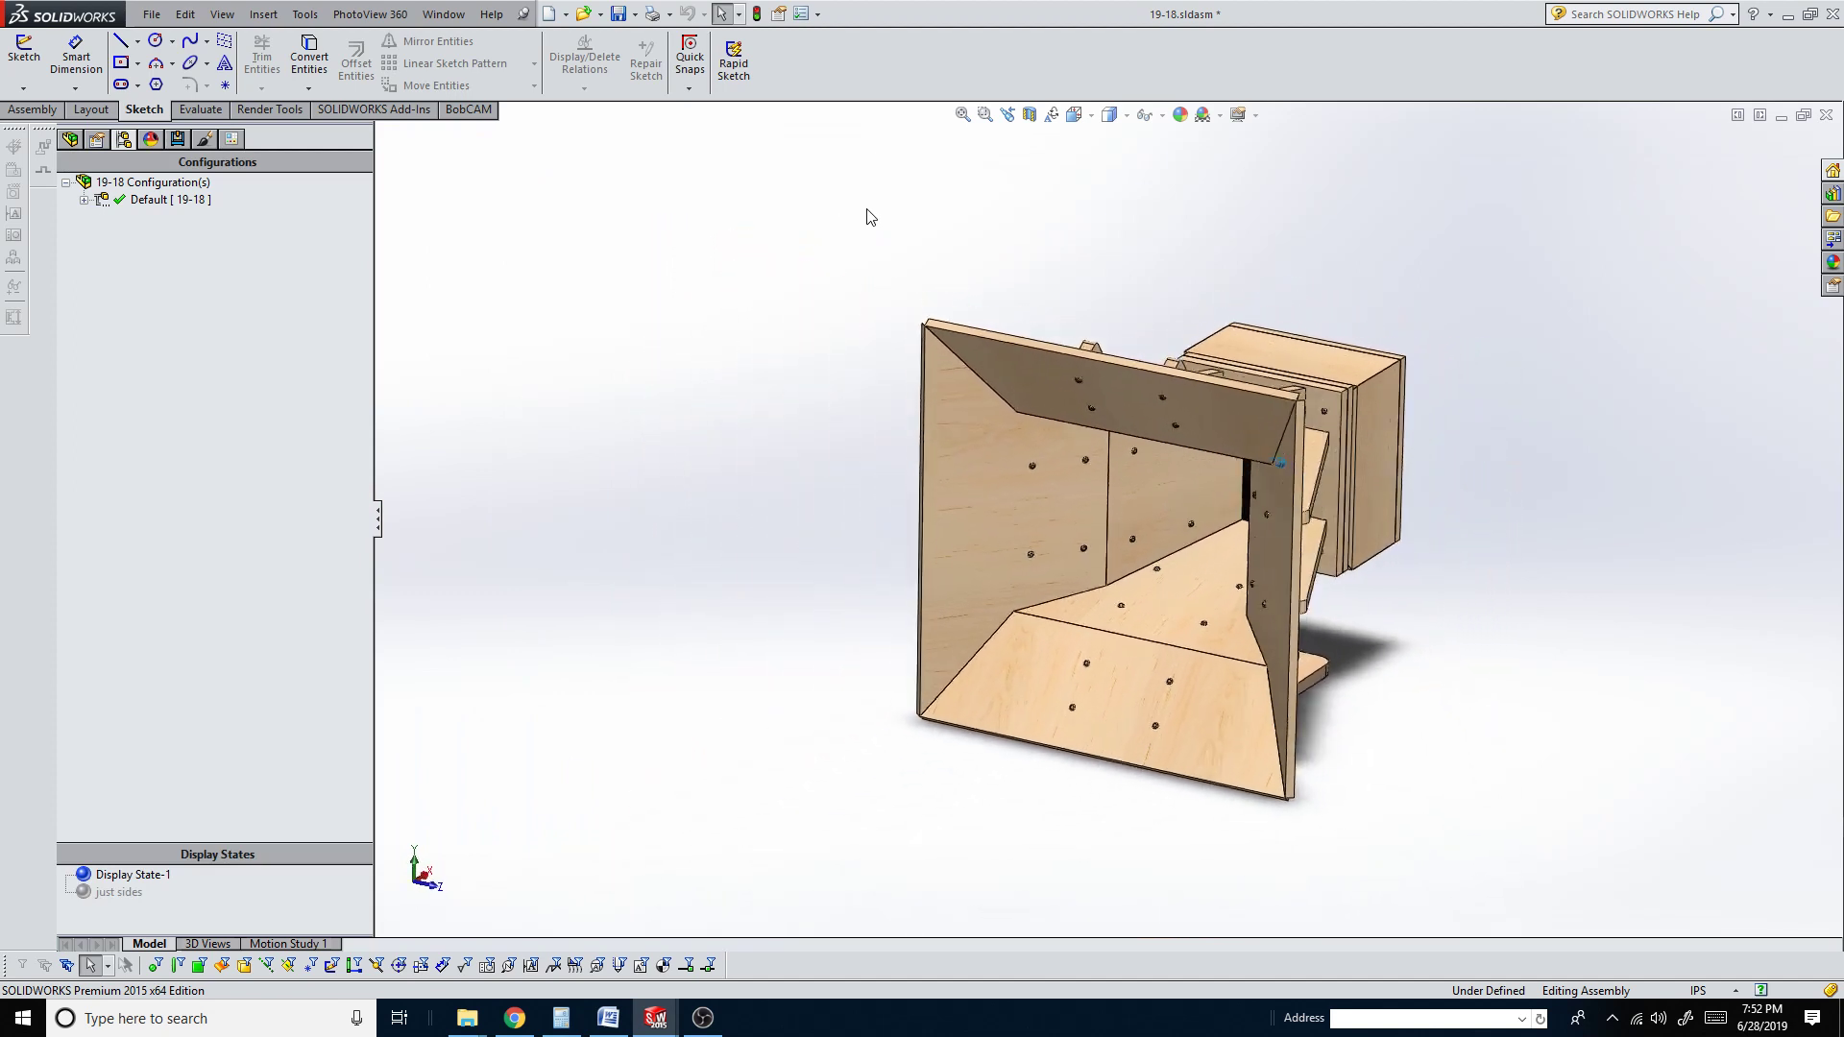
pyautogui.press('Left')
pyautogui.press('Left')
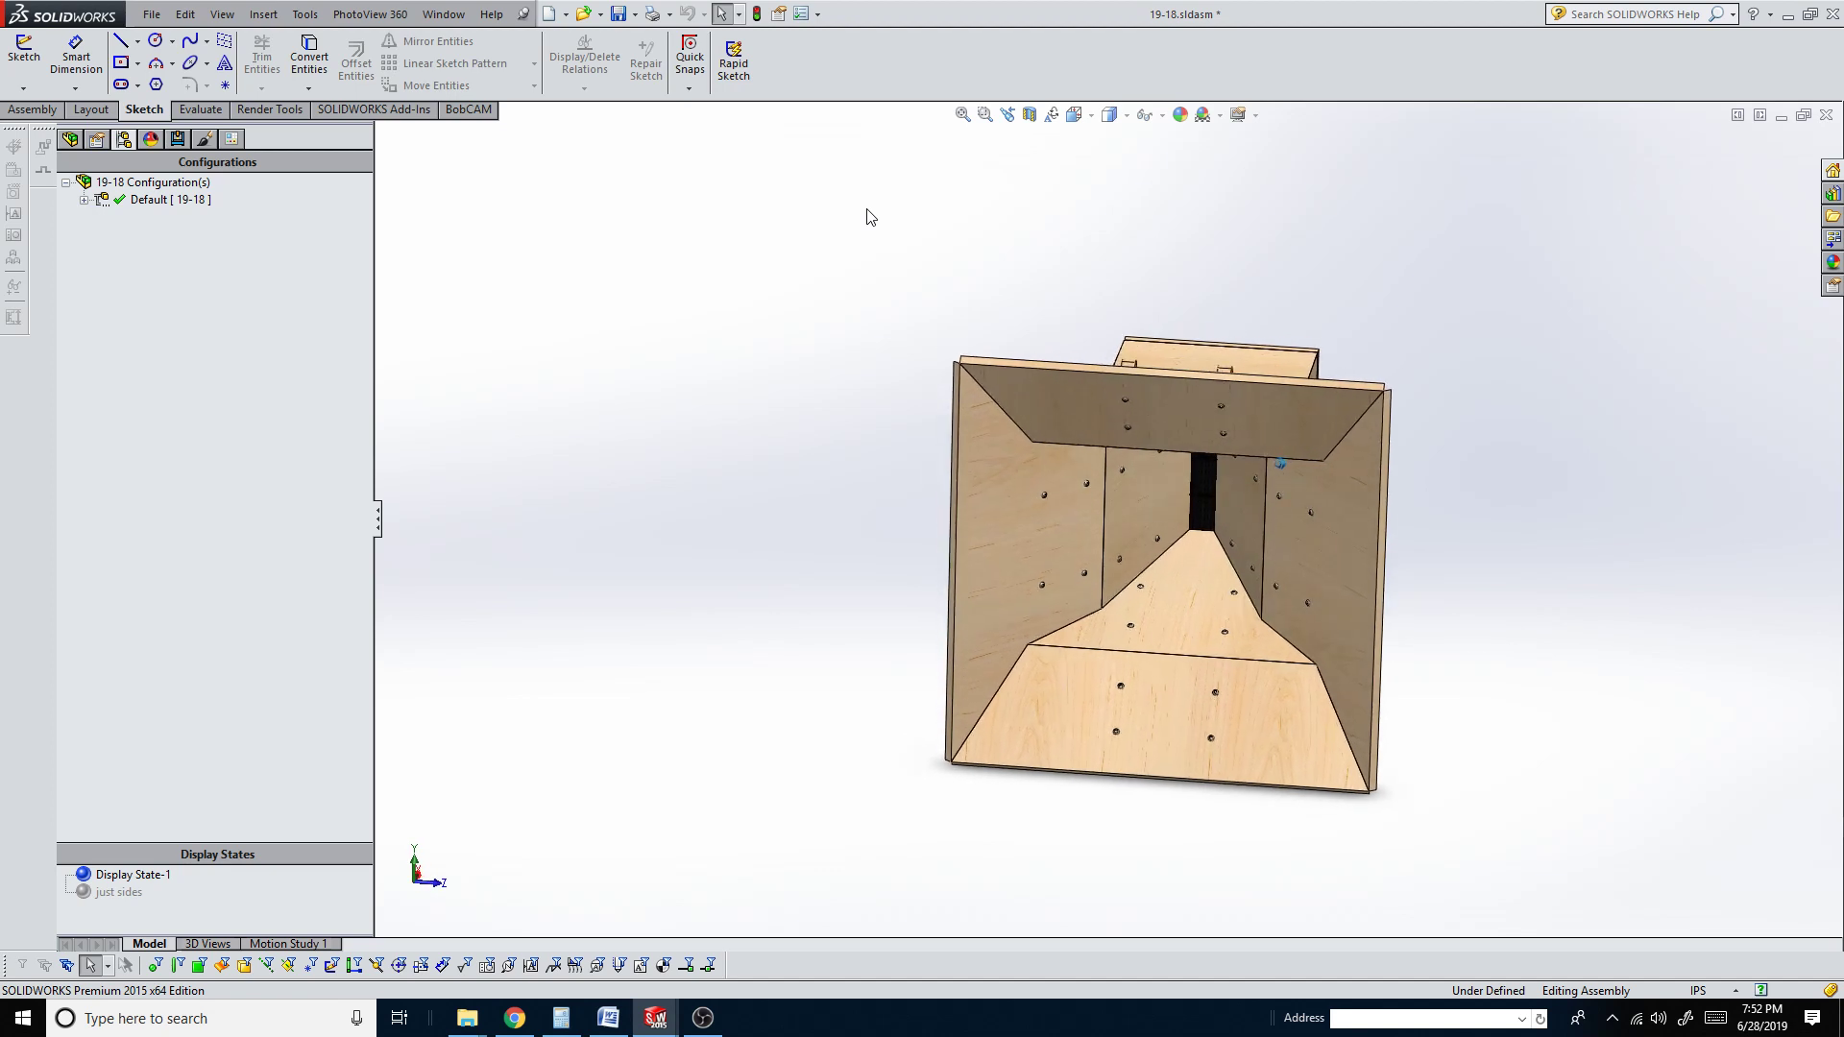
# Examine the upper and side braces, support stand and driver box from raised oblique angles
pyautogui.press('Left')
pyautogui.press('Left')
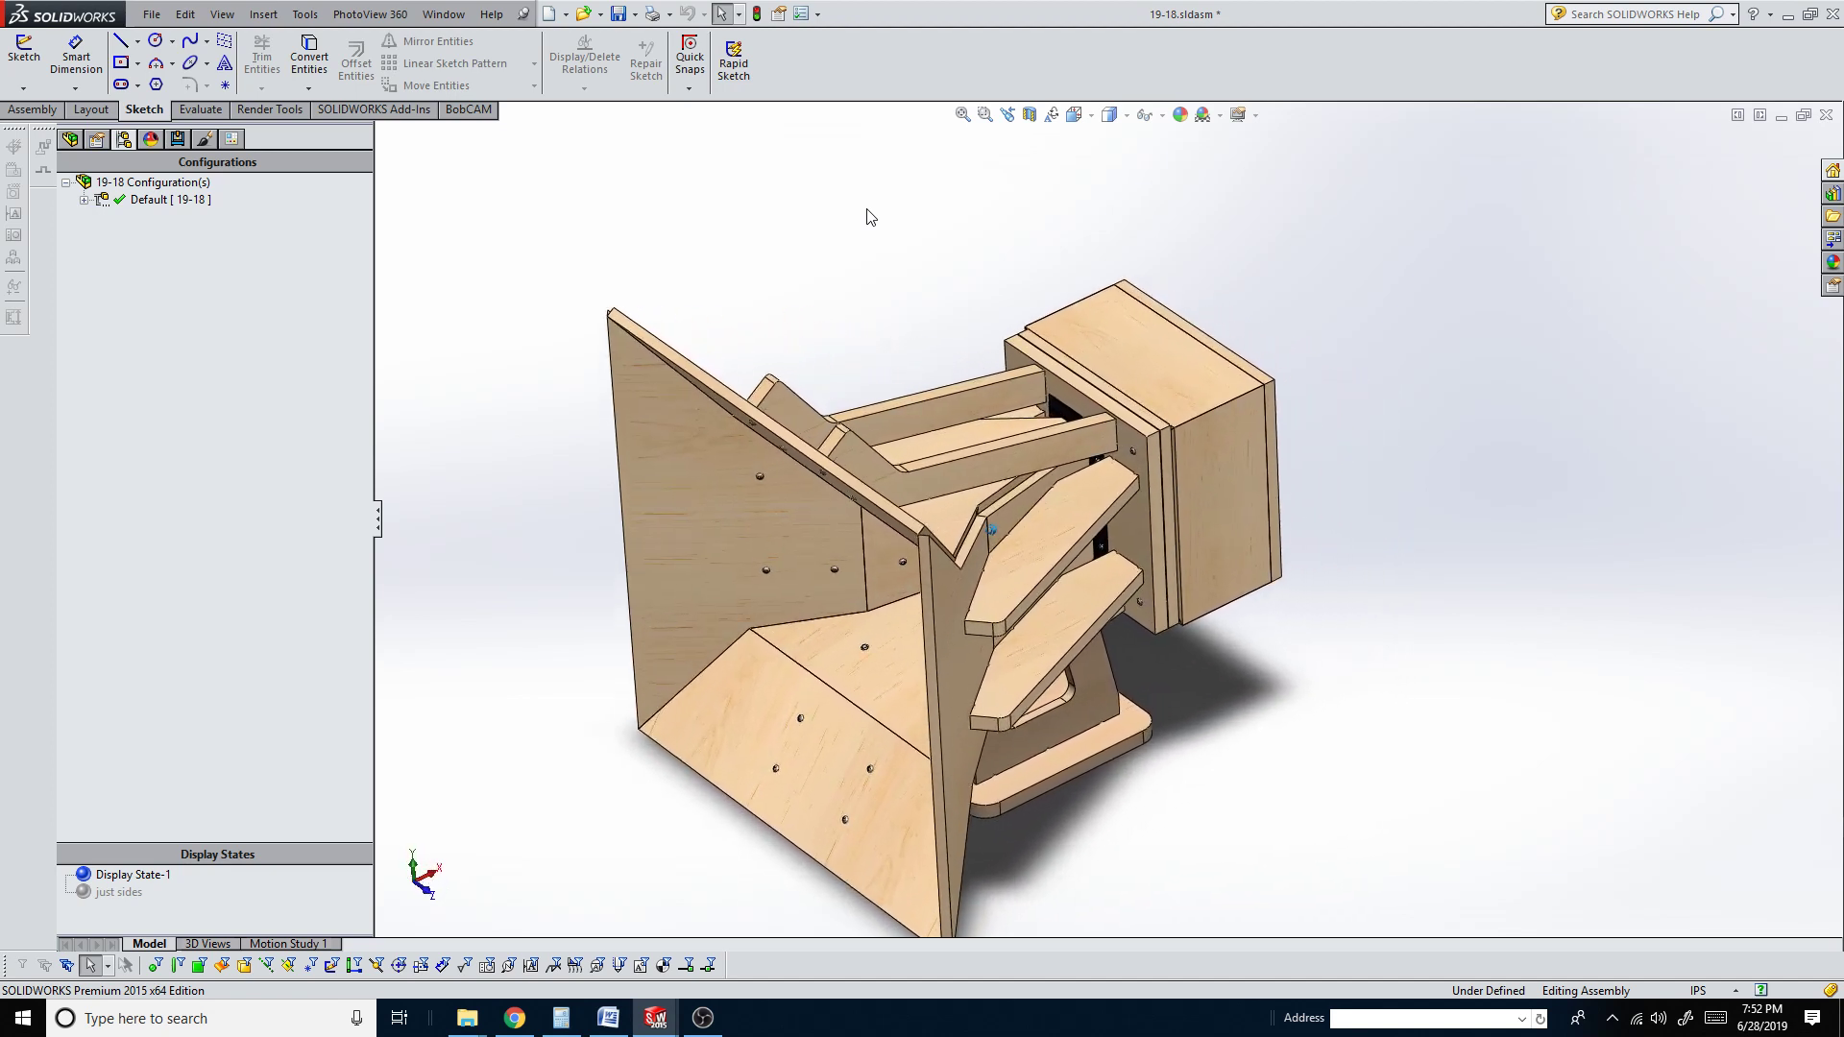
pyautogui.press('Left')
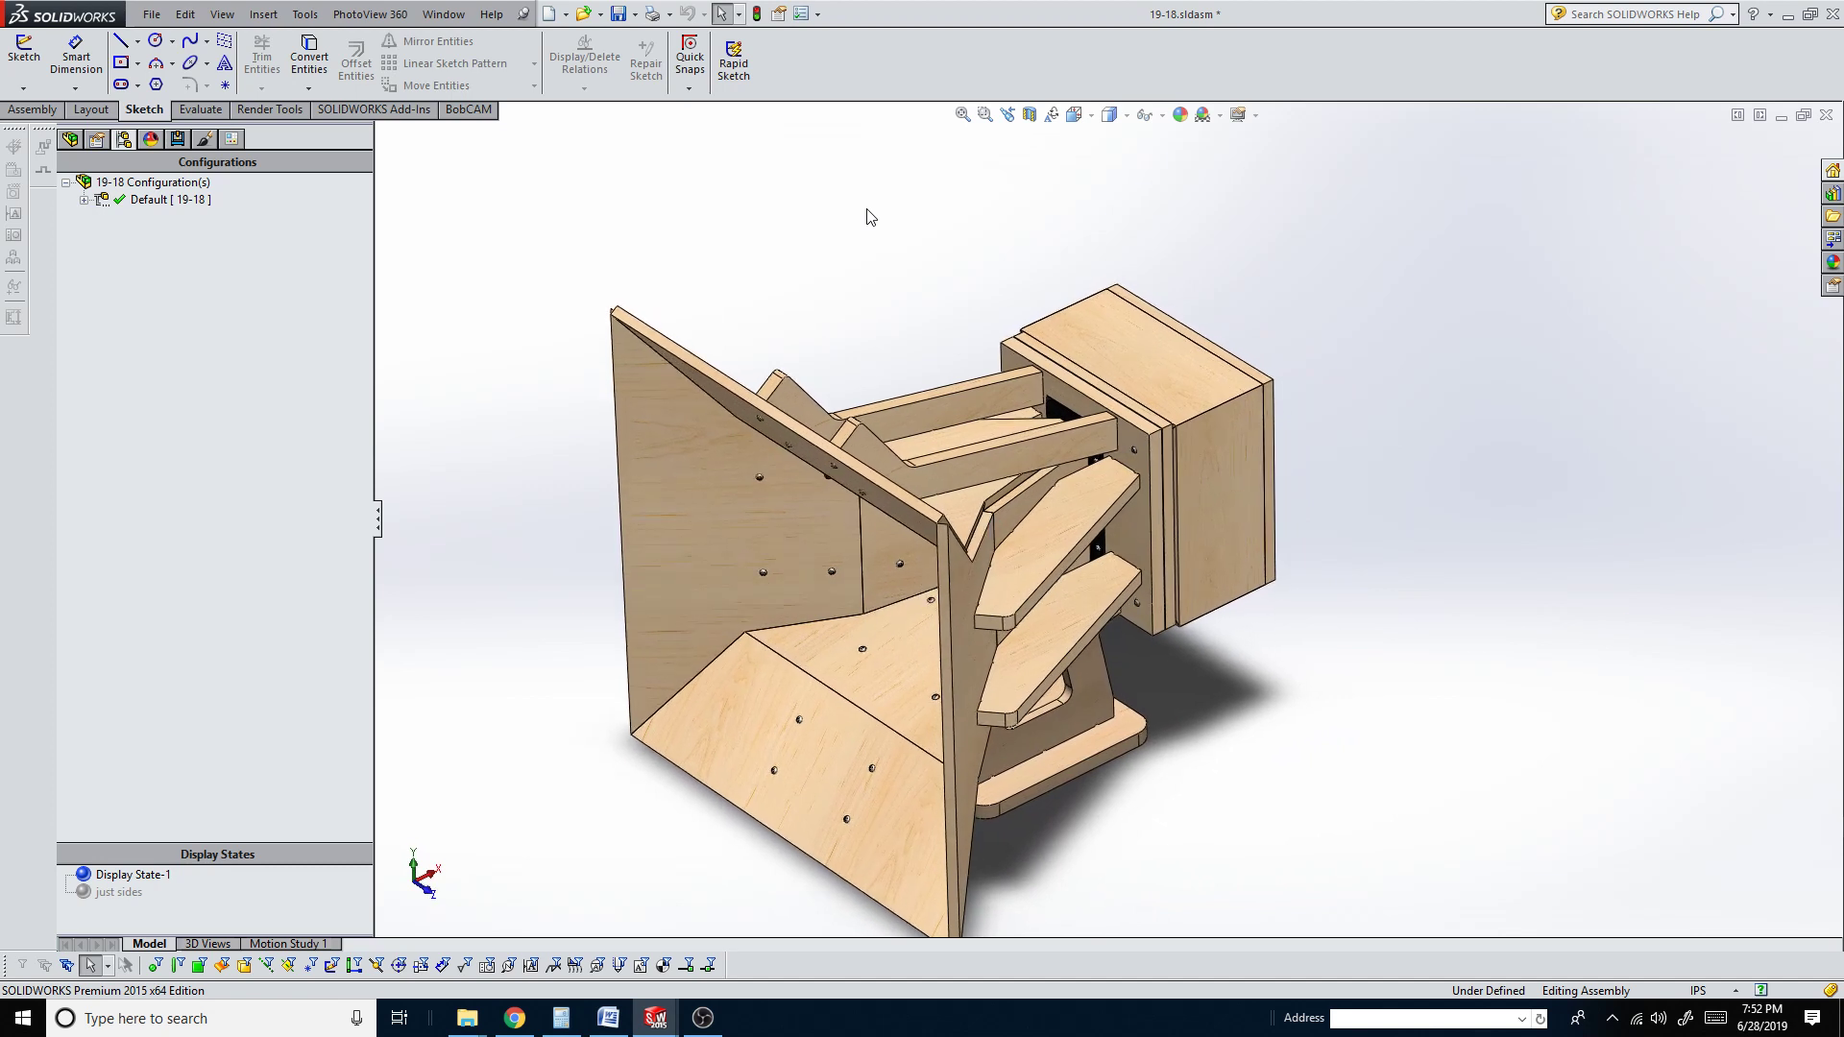
pyautogui.press('Left')
pyautogui.press('Left')
pyautogui.press('Left')
pyautogui.press('Left')
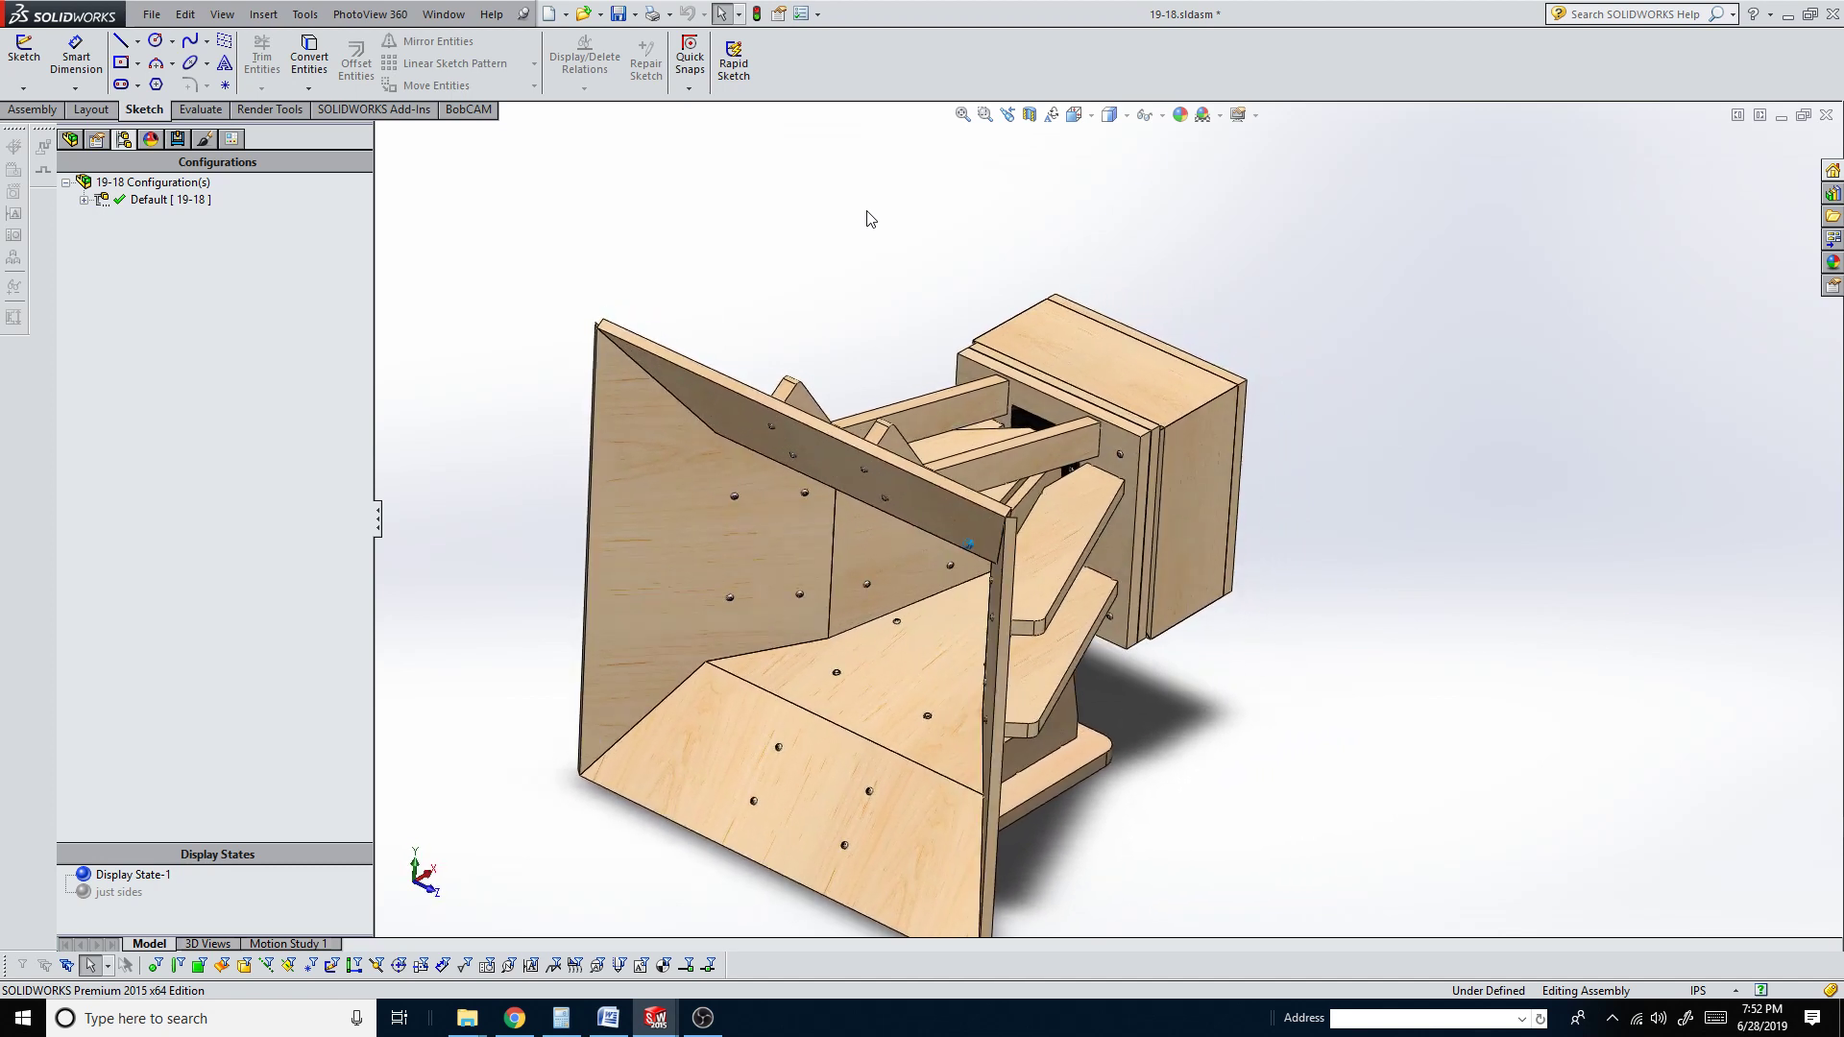
pyautogui.press('Left')
pyautogui.press('Left')
pyautogui.press('Left')
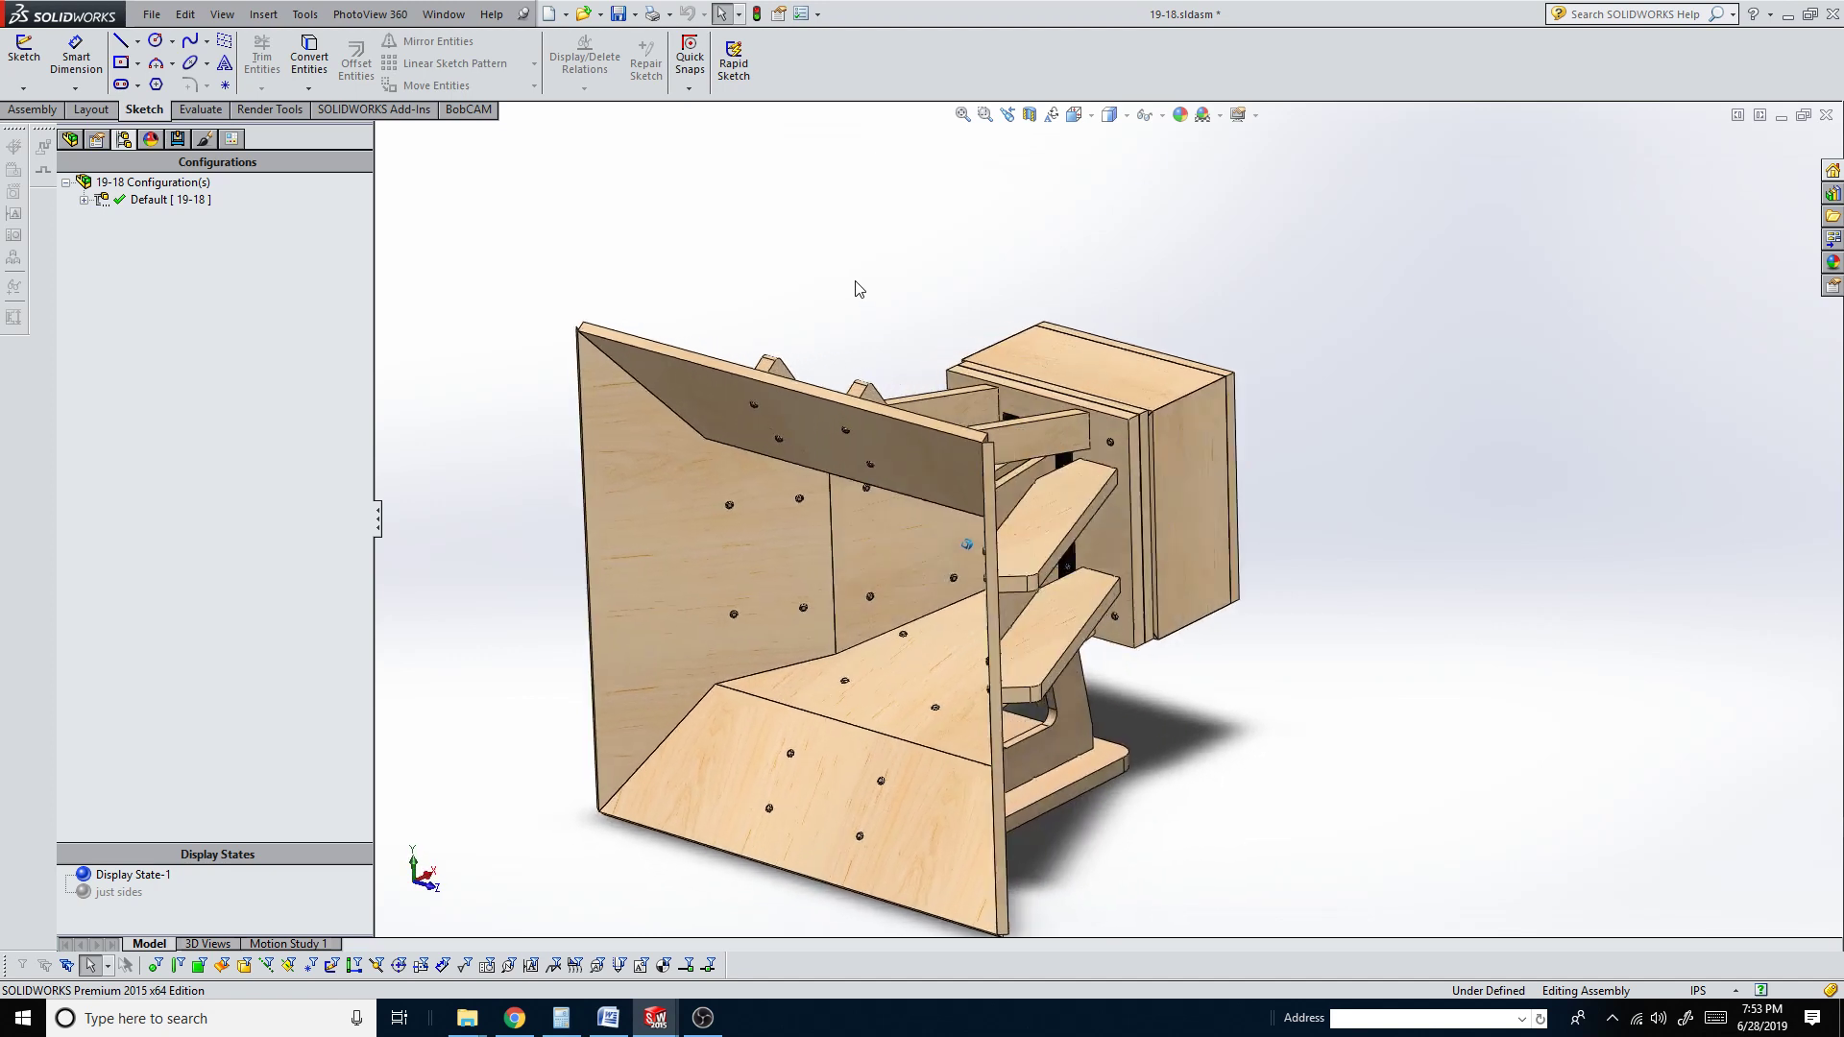
# Review the overall shape of the complete 19-18 assembly from several front and side angles
pyautogui.press('z')
pyautogui.press('z')
pyautogui.press('z')
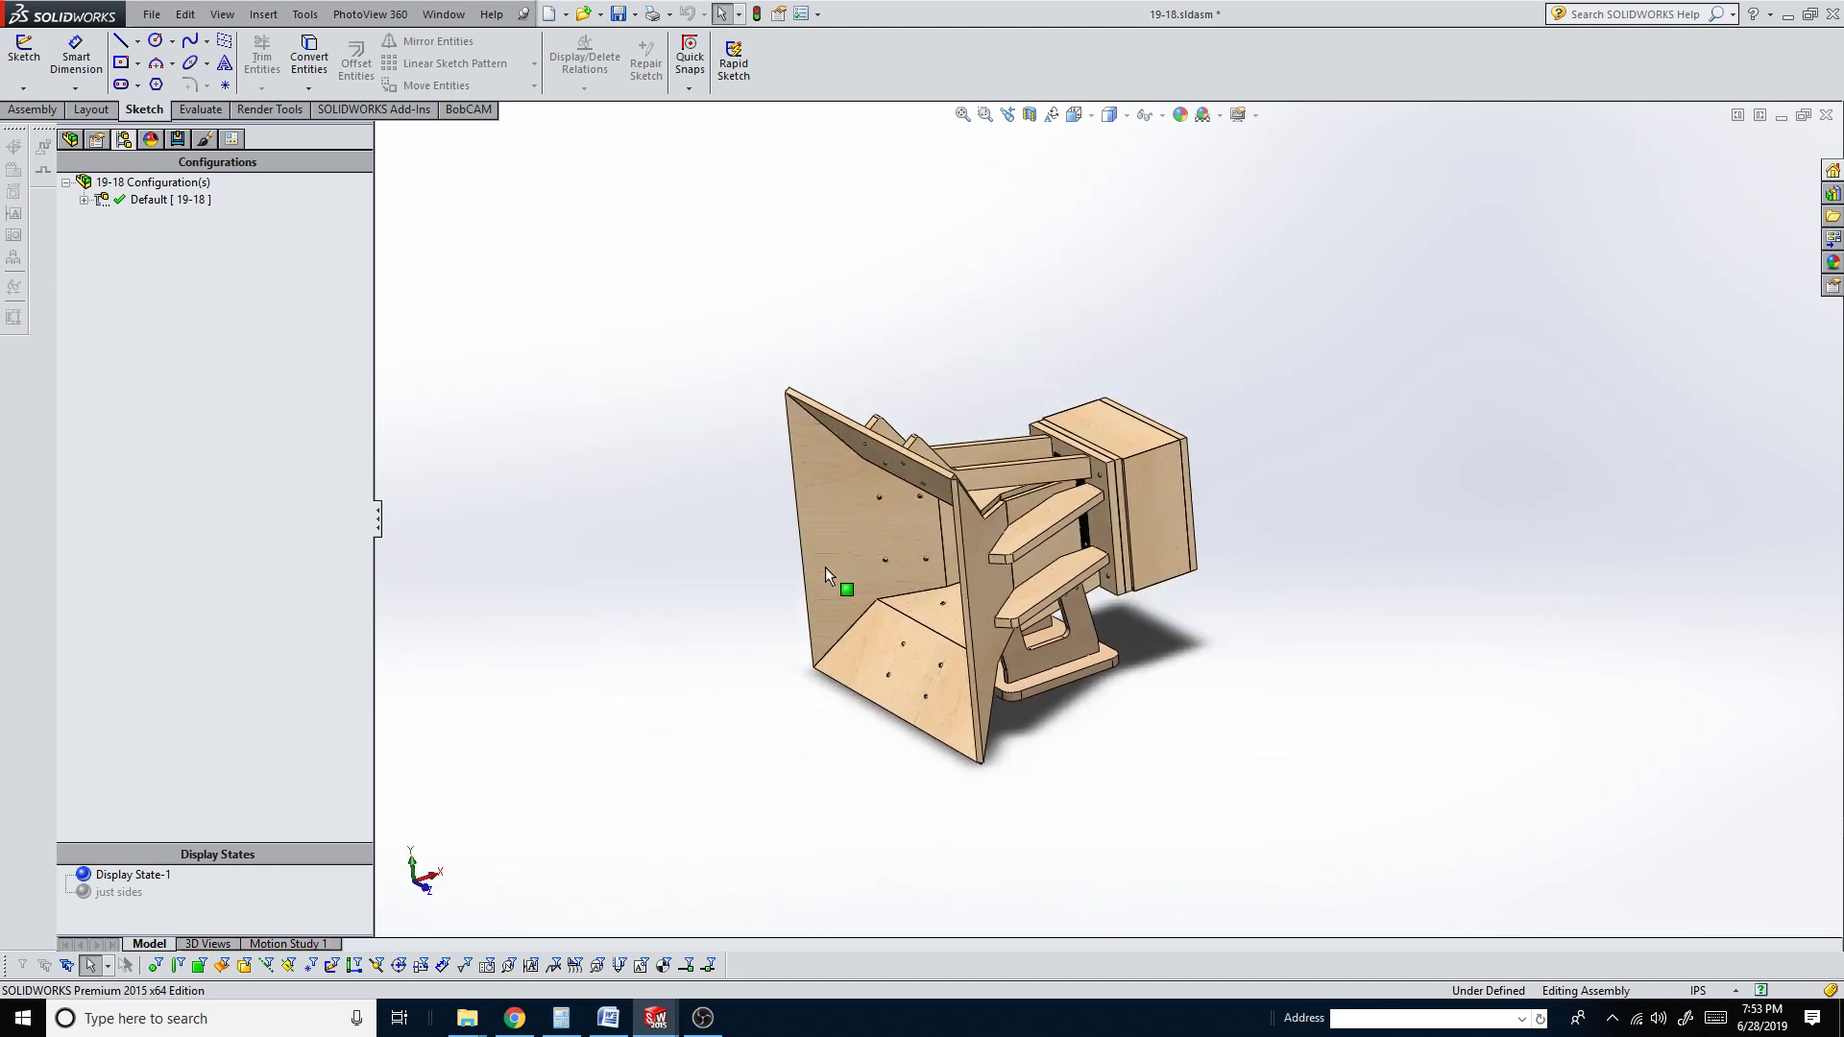
pyautogui.press('Right')
pyautogui.press('Right')
pyautogui.press('Right')
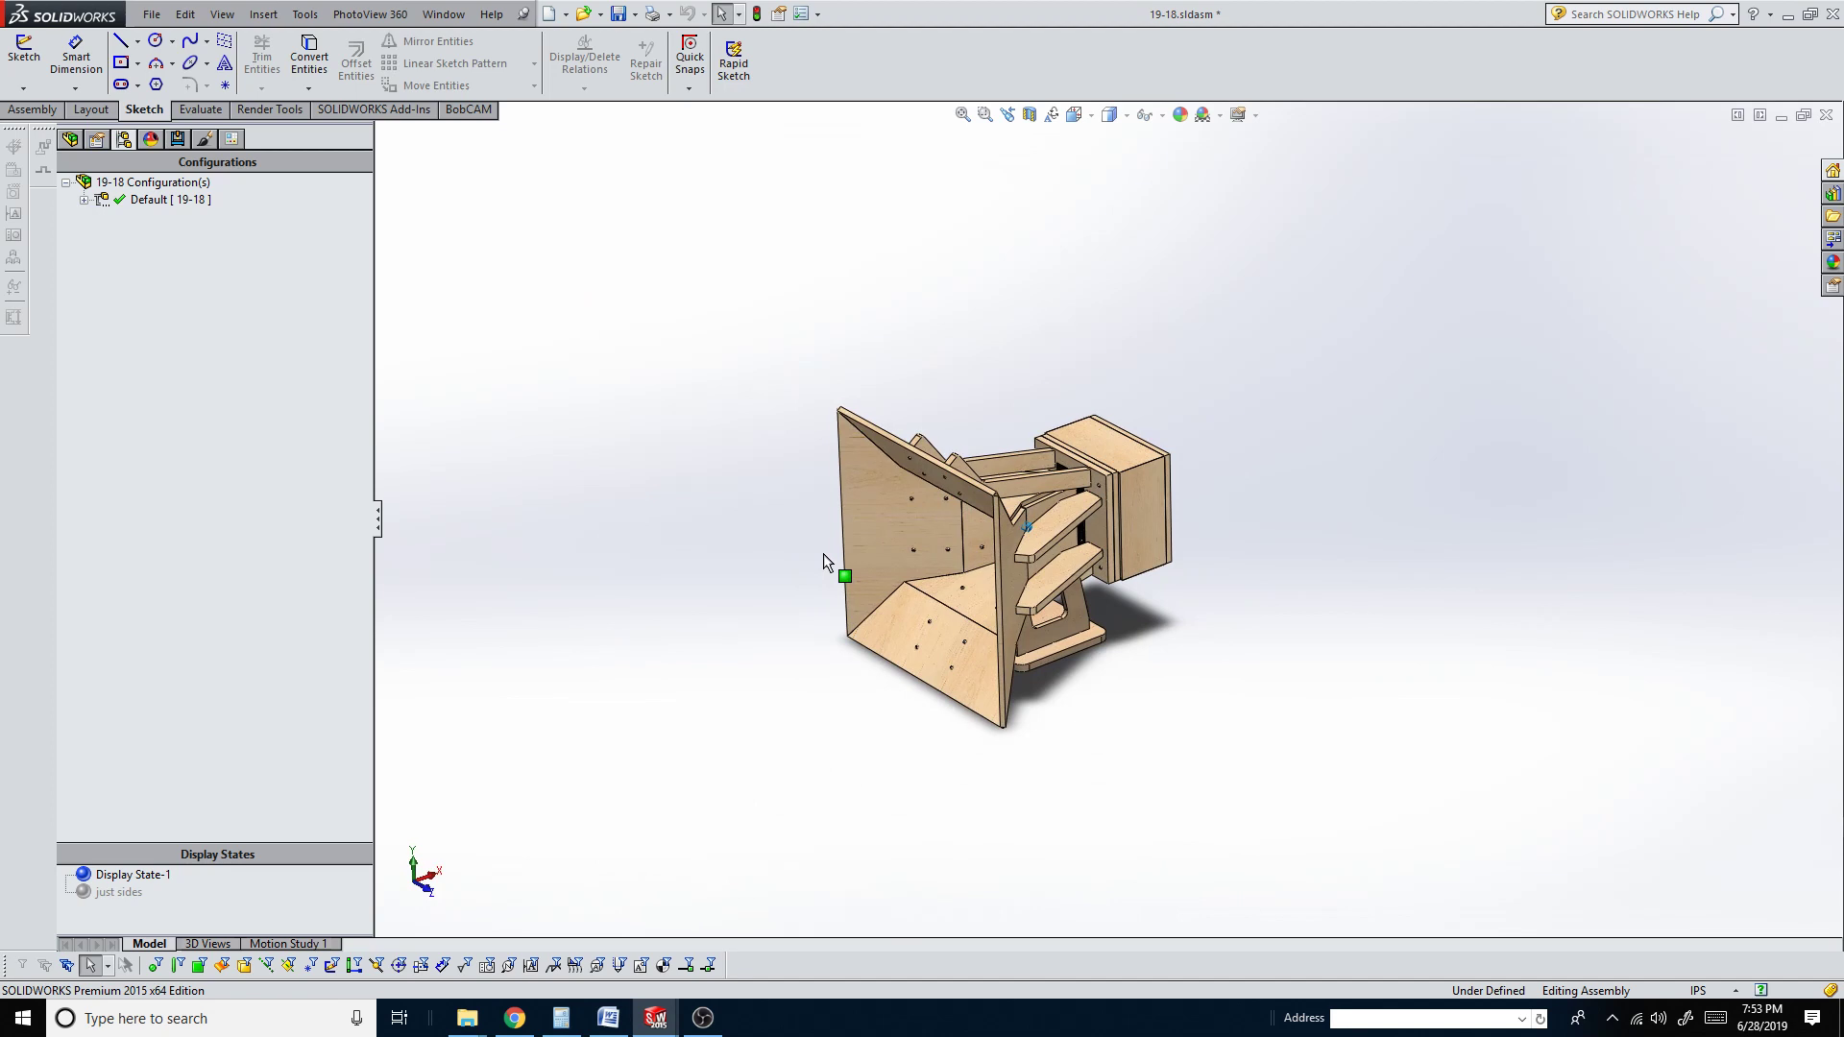
pyautogui.press('Right')
pyautogui.press('Right')
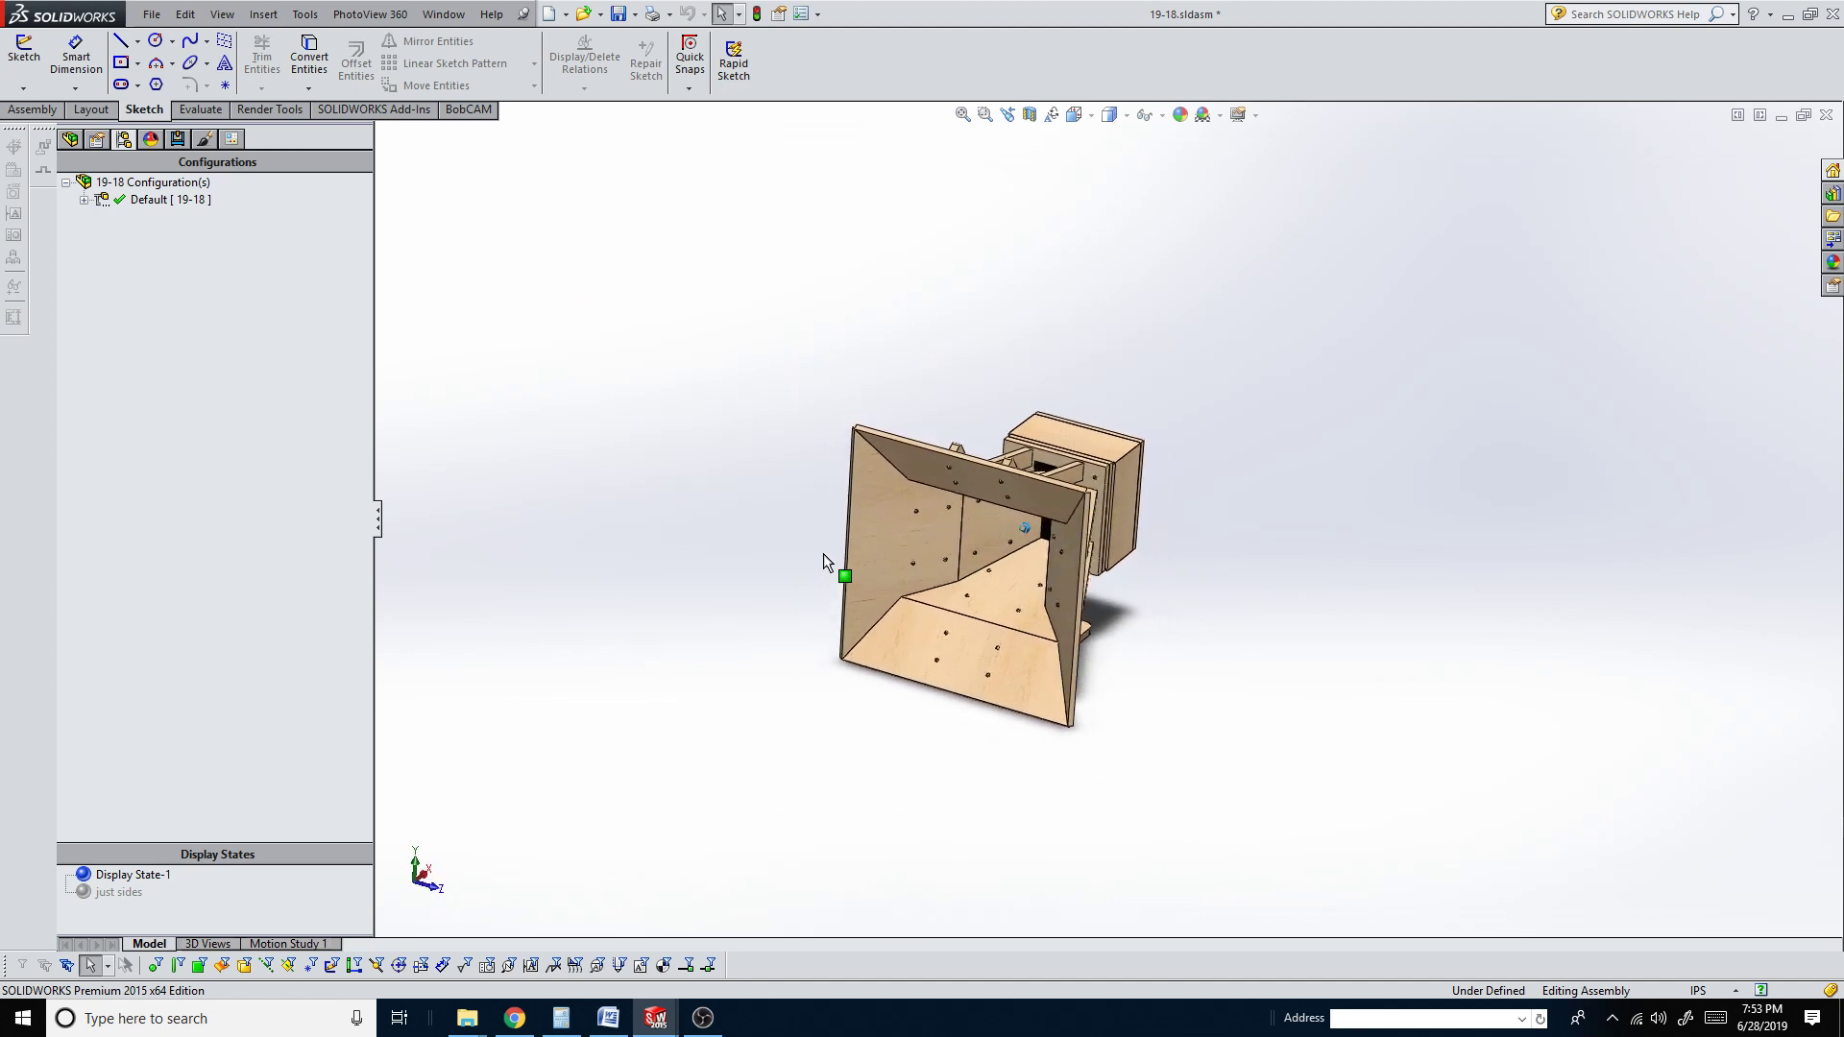
pyautogui.press('Right')
pyautogui.press('Right')
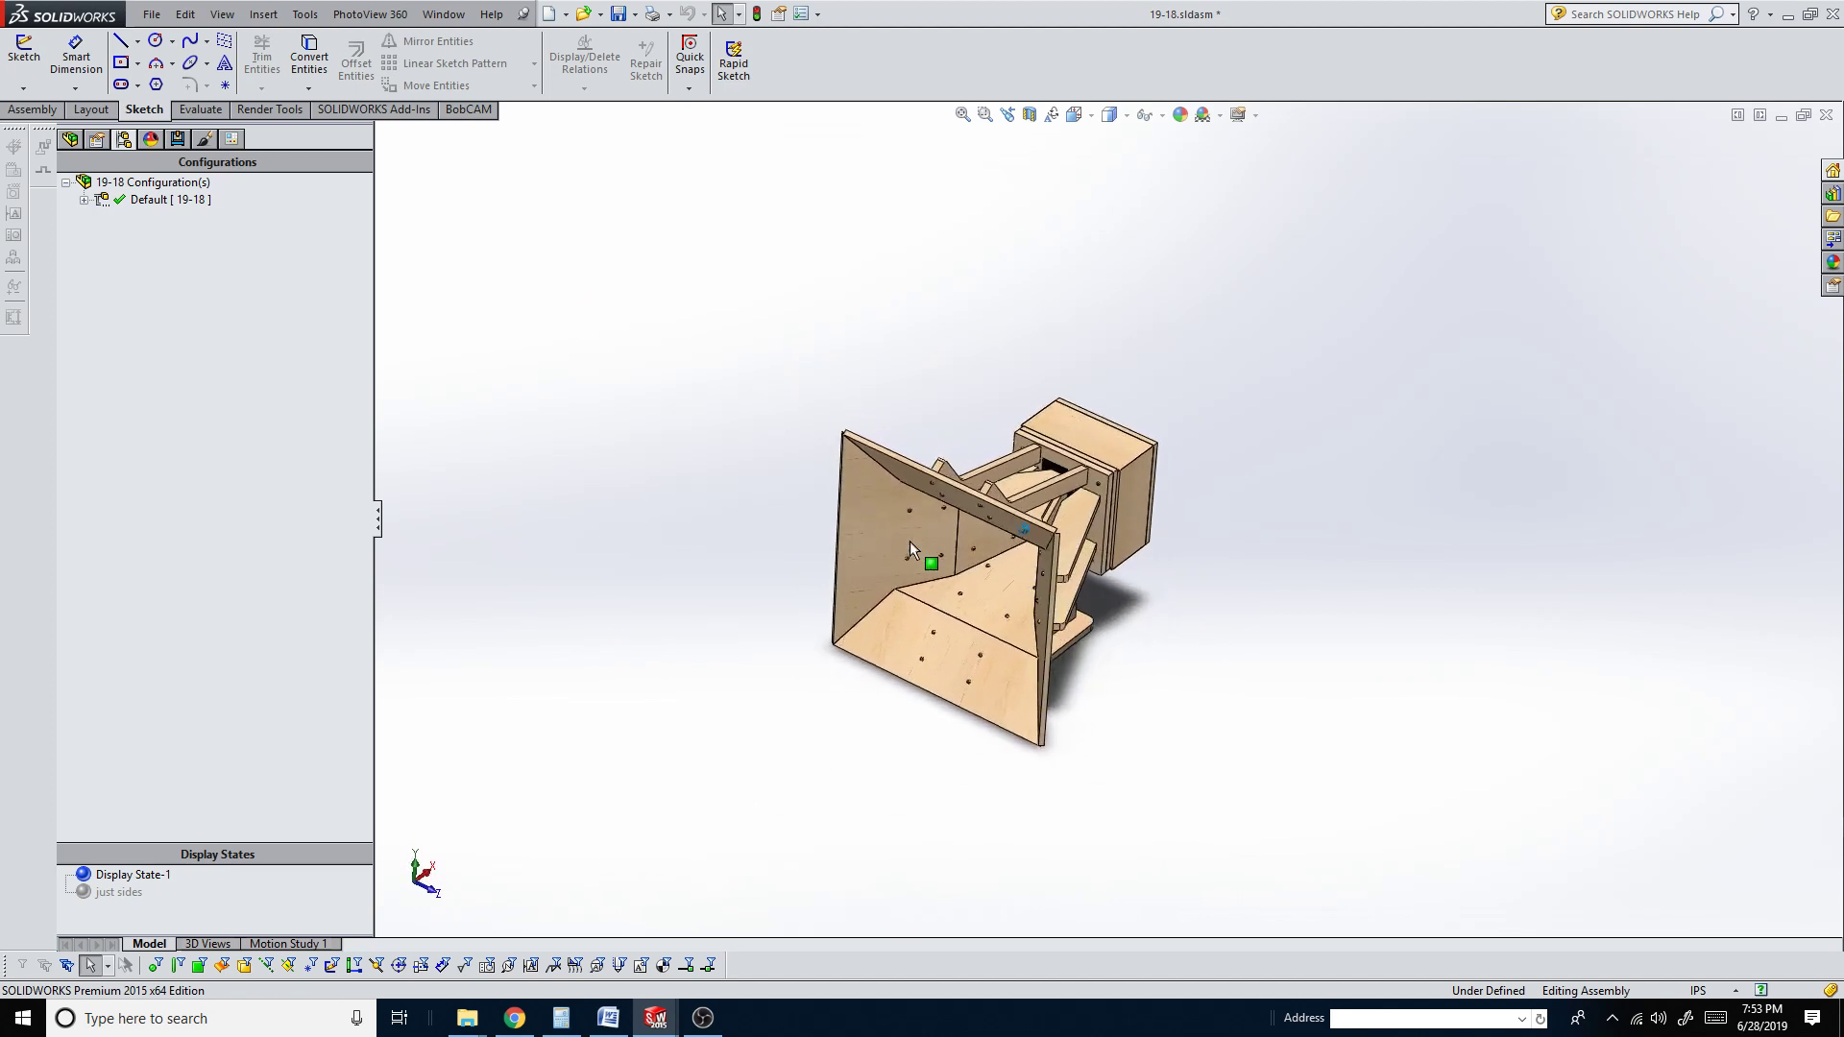
pyautogui.press('Right')
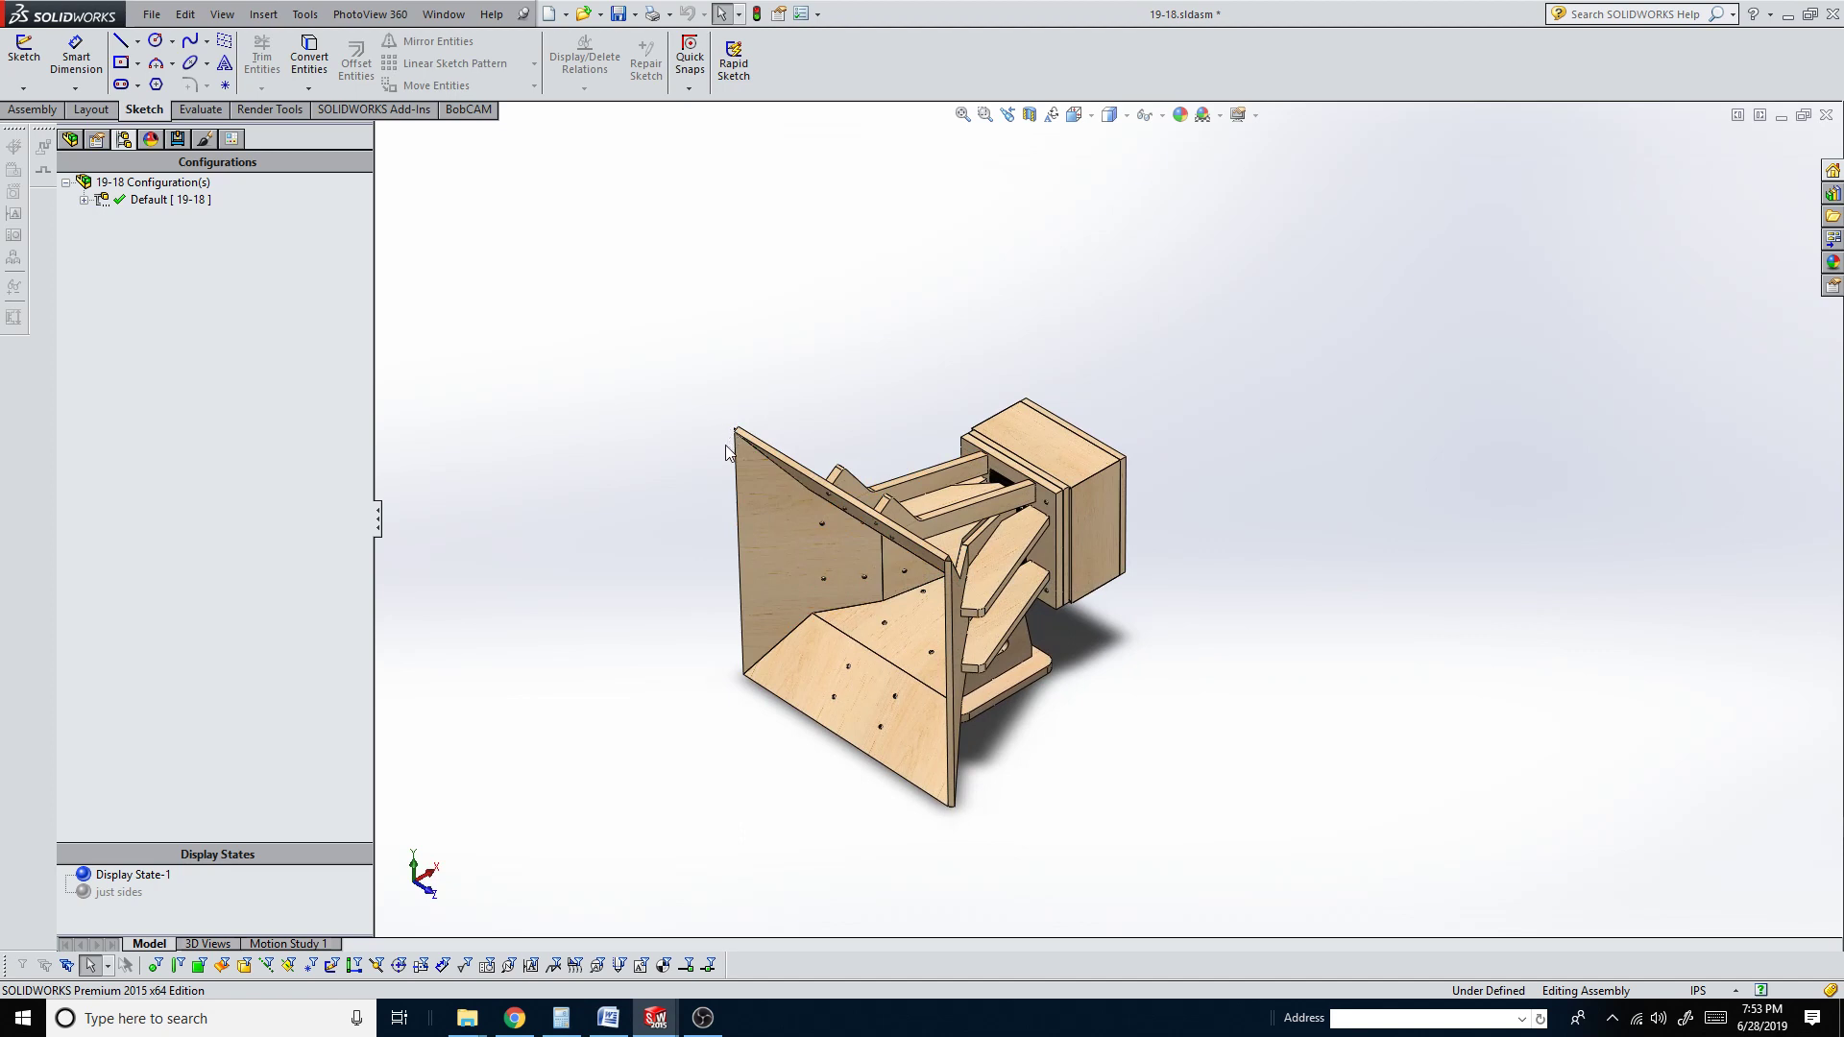
# Section the 19-18 assembly along the Front Plane with a planar section at 0.00 in offset
pyautogui.moveTo(722, 440); pyautogui.dragTo(774, 459, button='middle')
pyautogui.scroll(-4, 1039, 499)
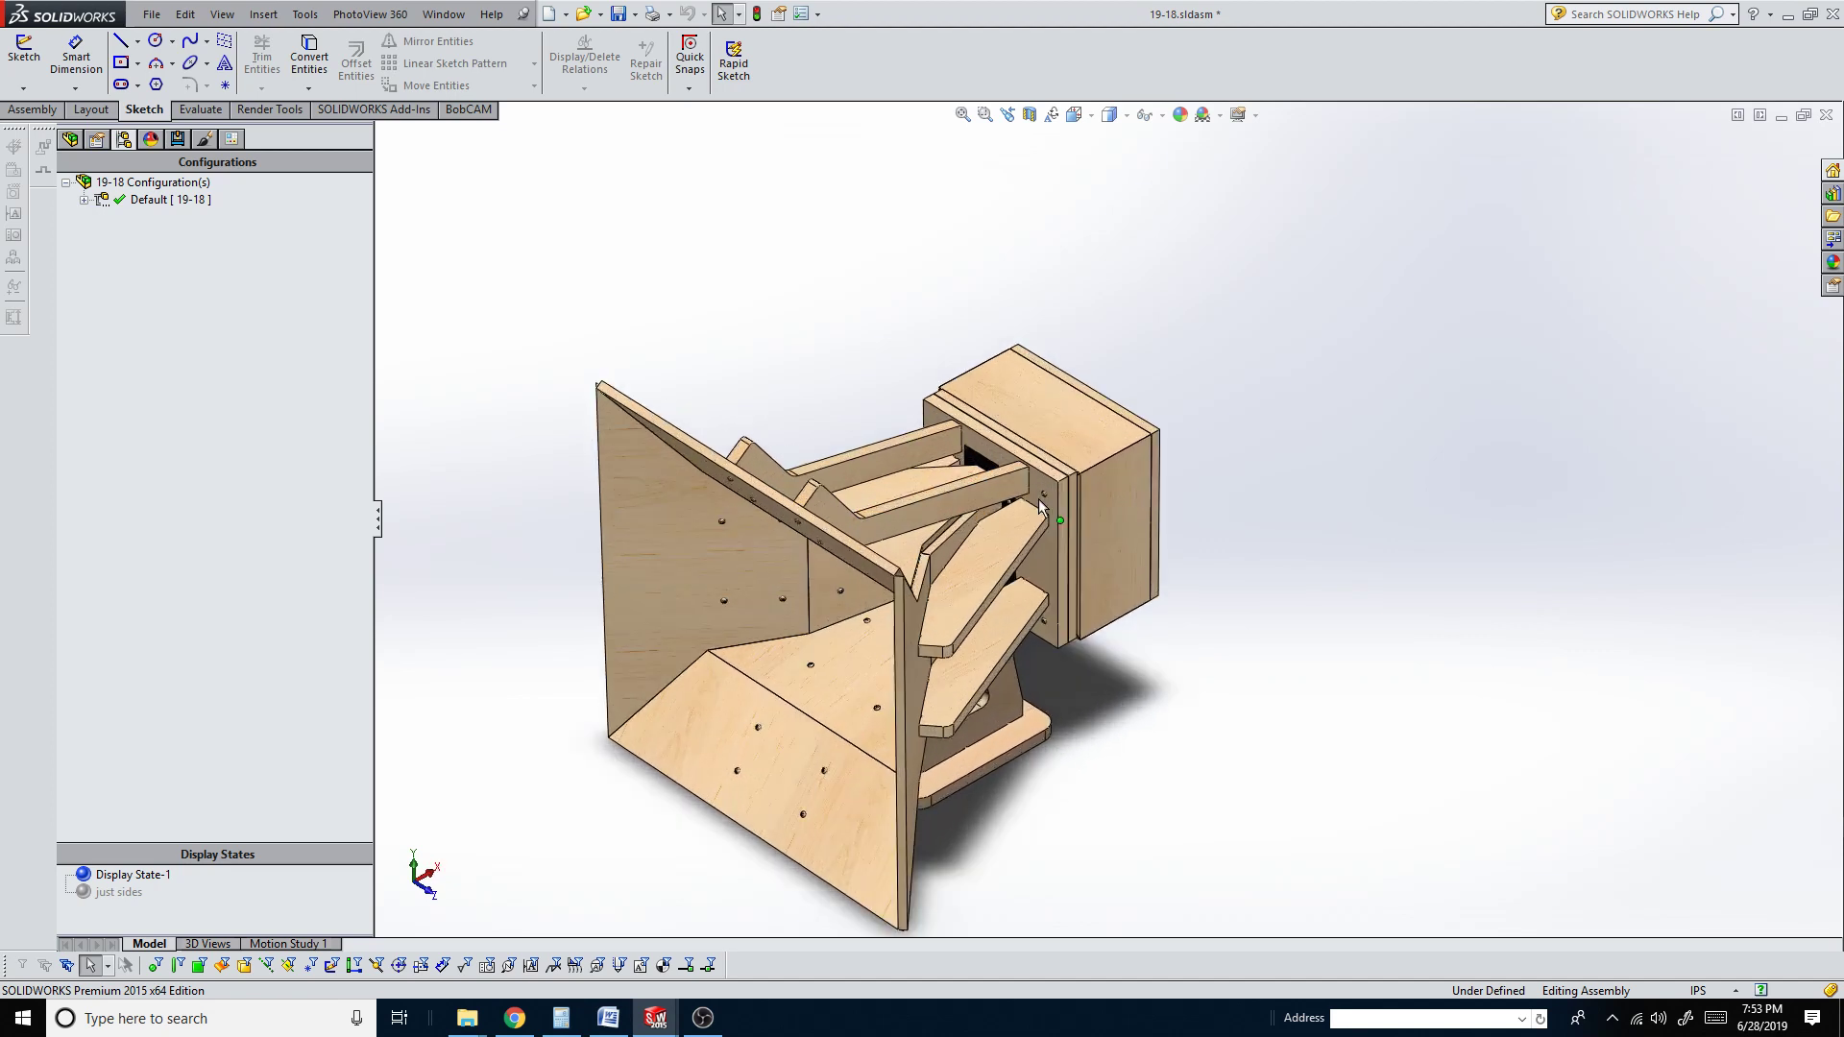
pyautogui.scroll(3, 814, 342)
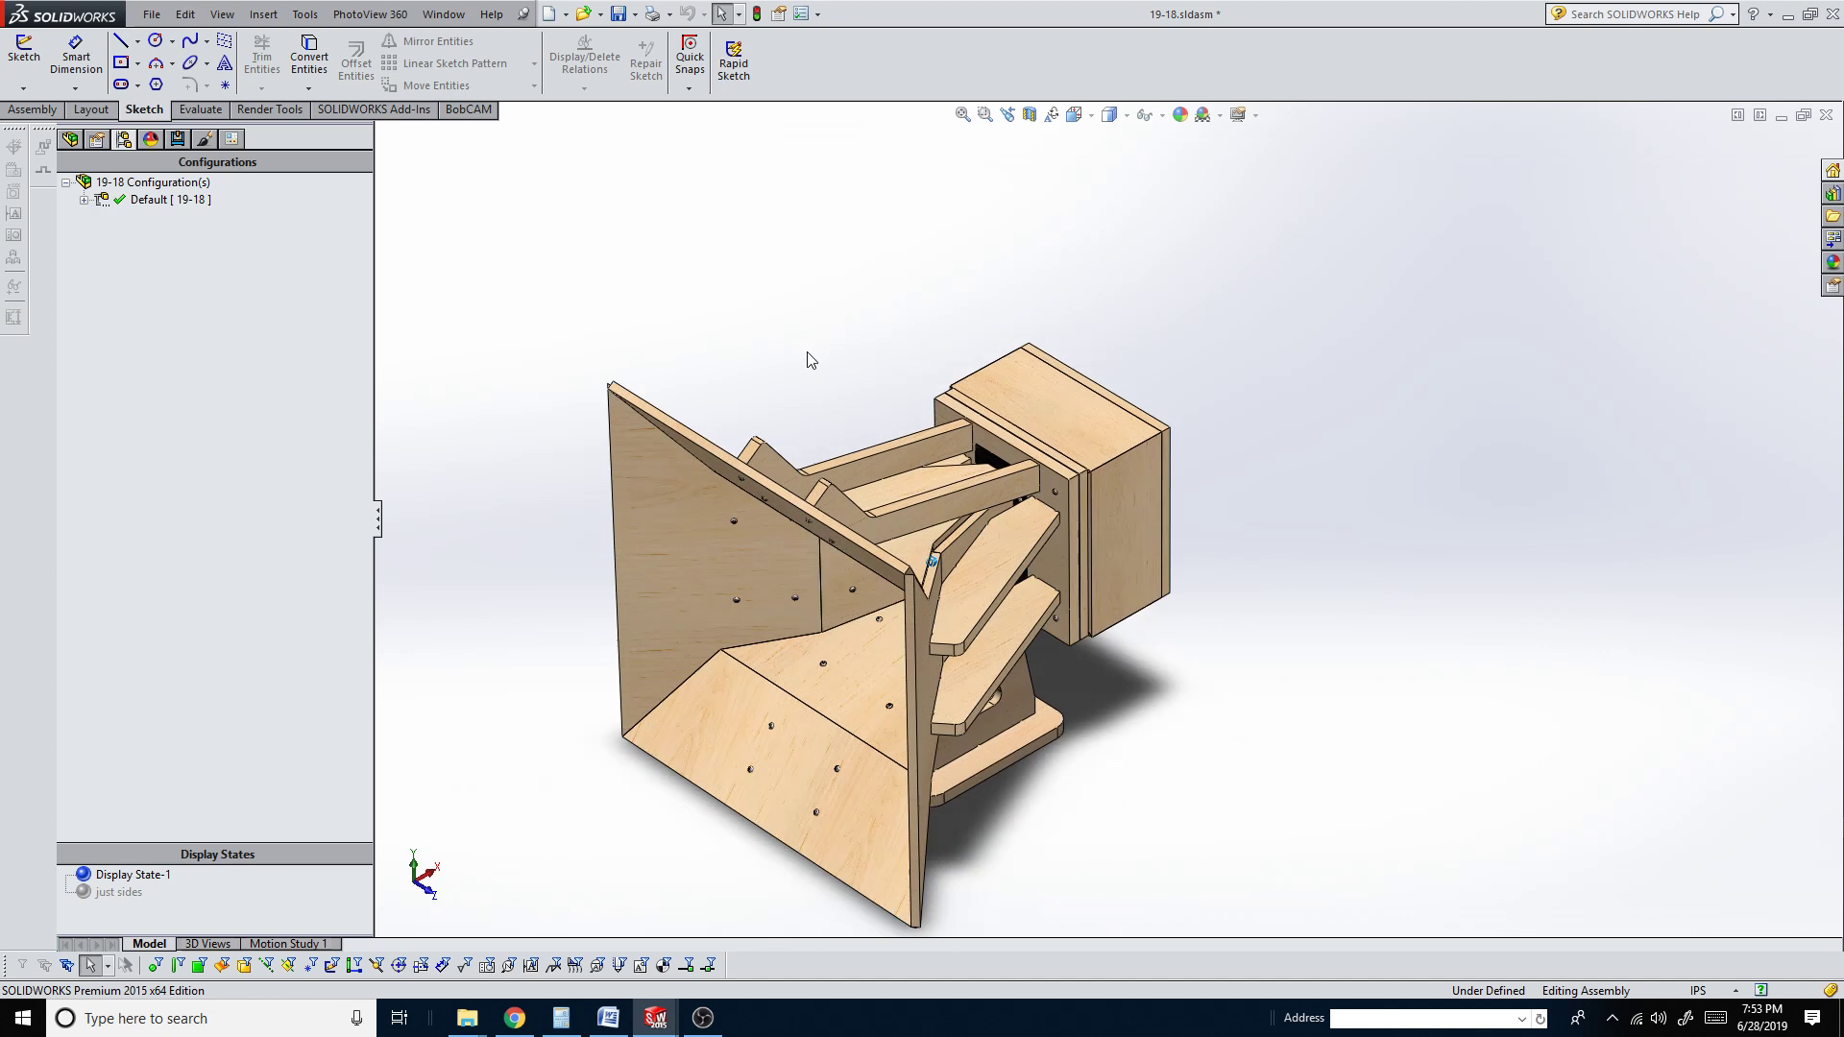
pyautogui.click(72, 140)
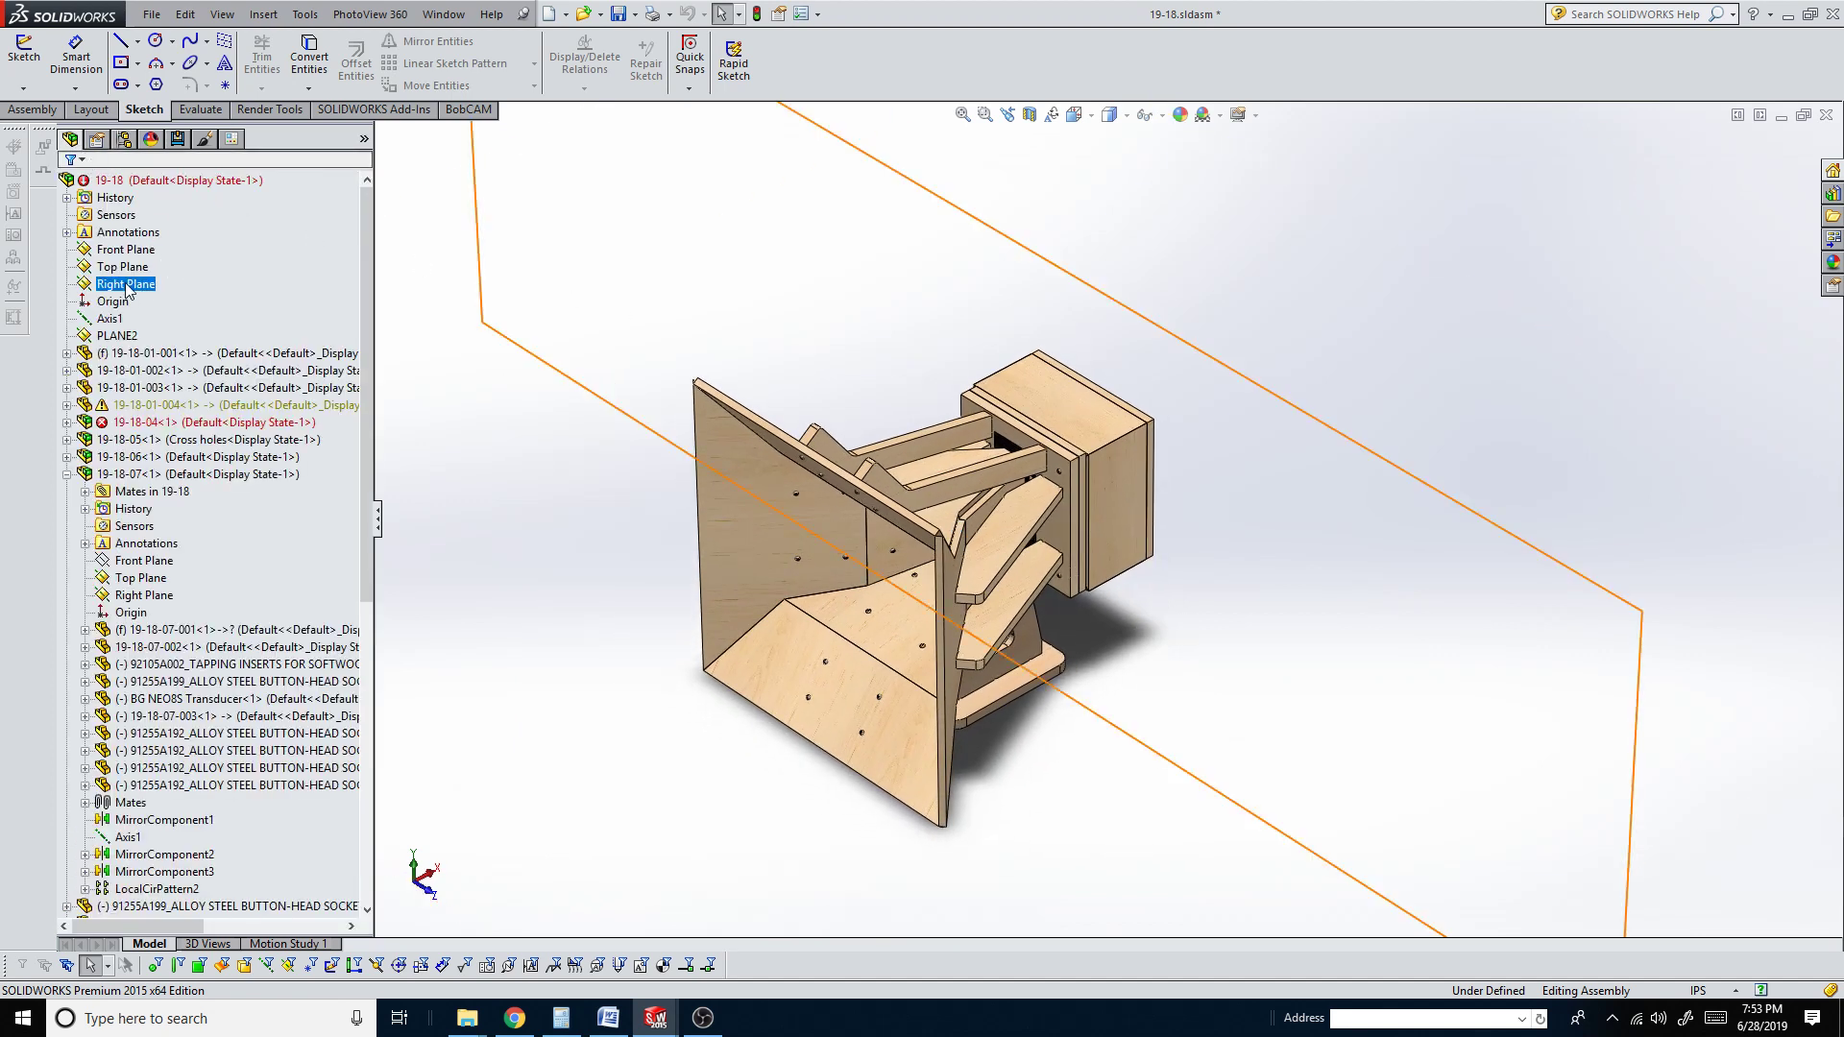
pyautogui.click(1026, 115)
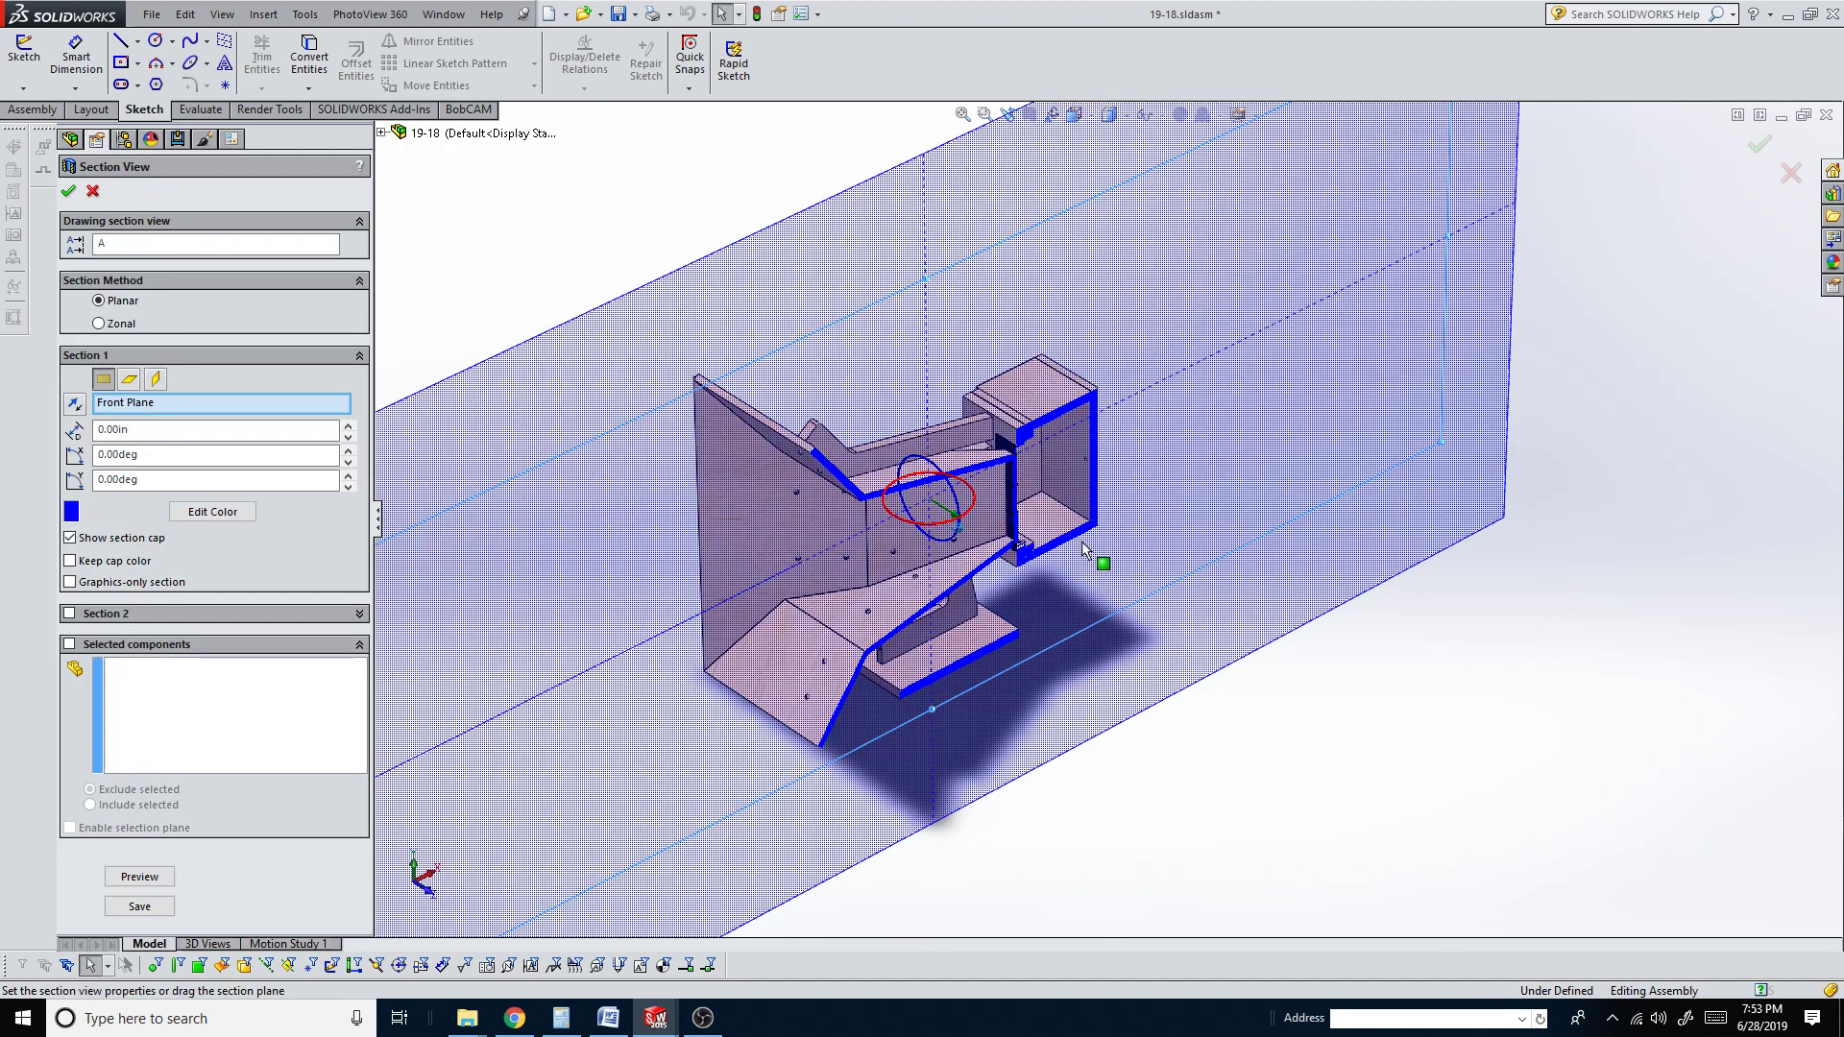
pyautogui.click(69, 193)
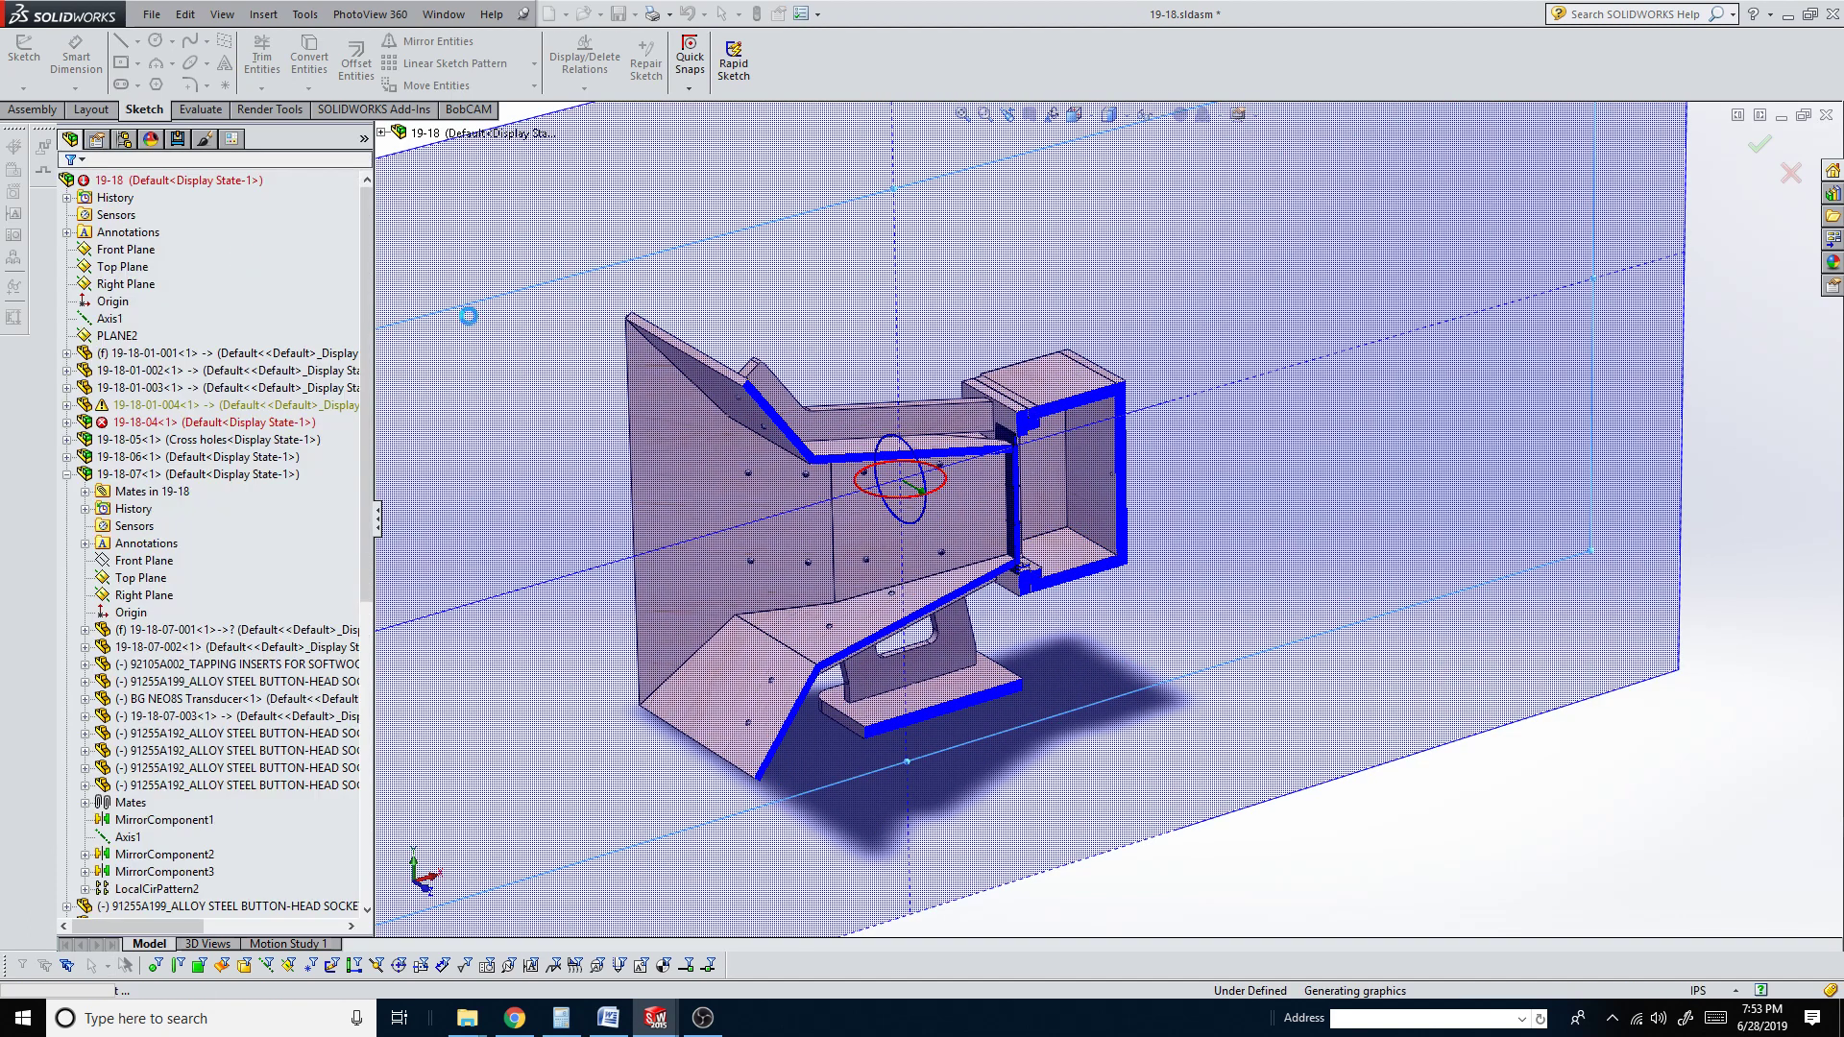
# Examine the transducer's mounting frame and slotted face where the sectioned throat meets the driver enclosure
pyautogui.scroll(-8, 1047, 448)
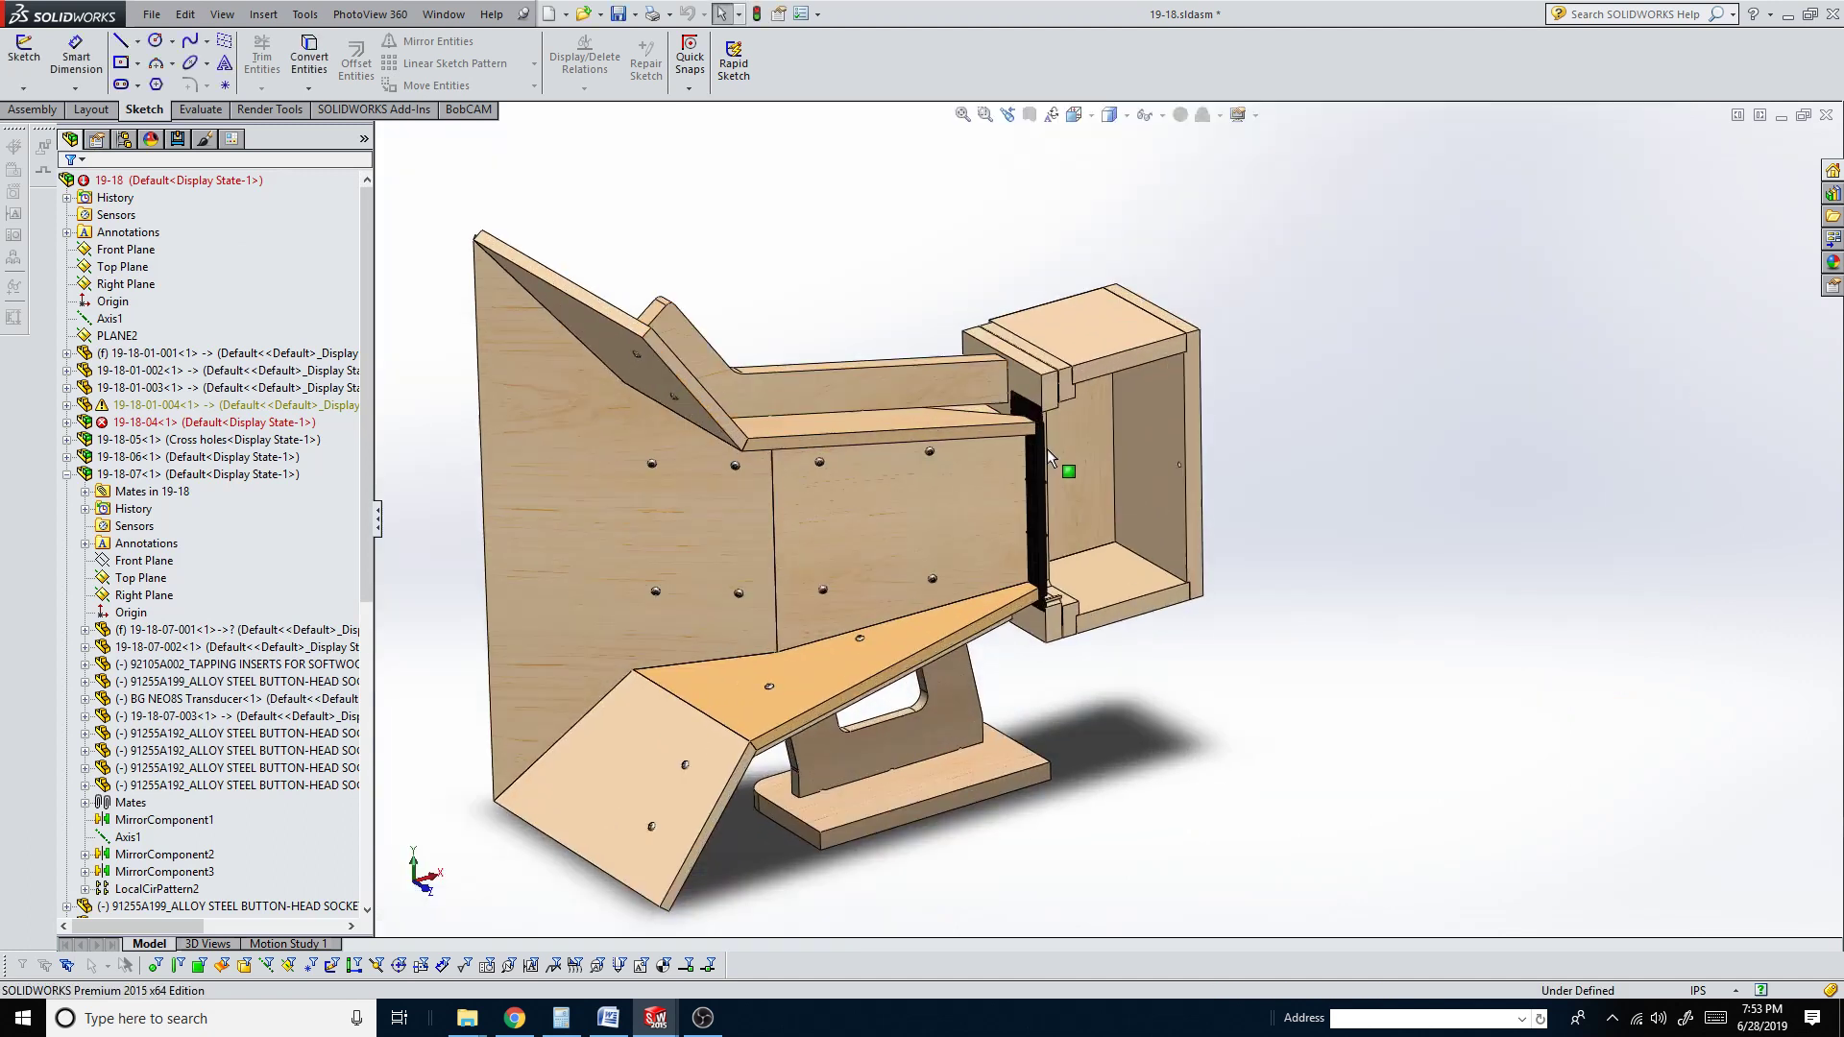
pyautogui.scroll(-4, 1066, 403)
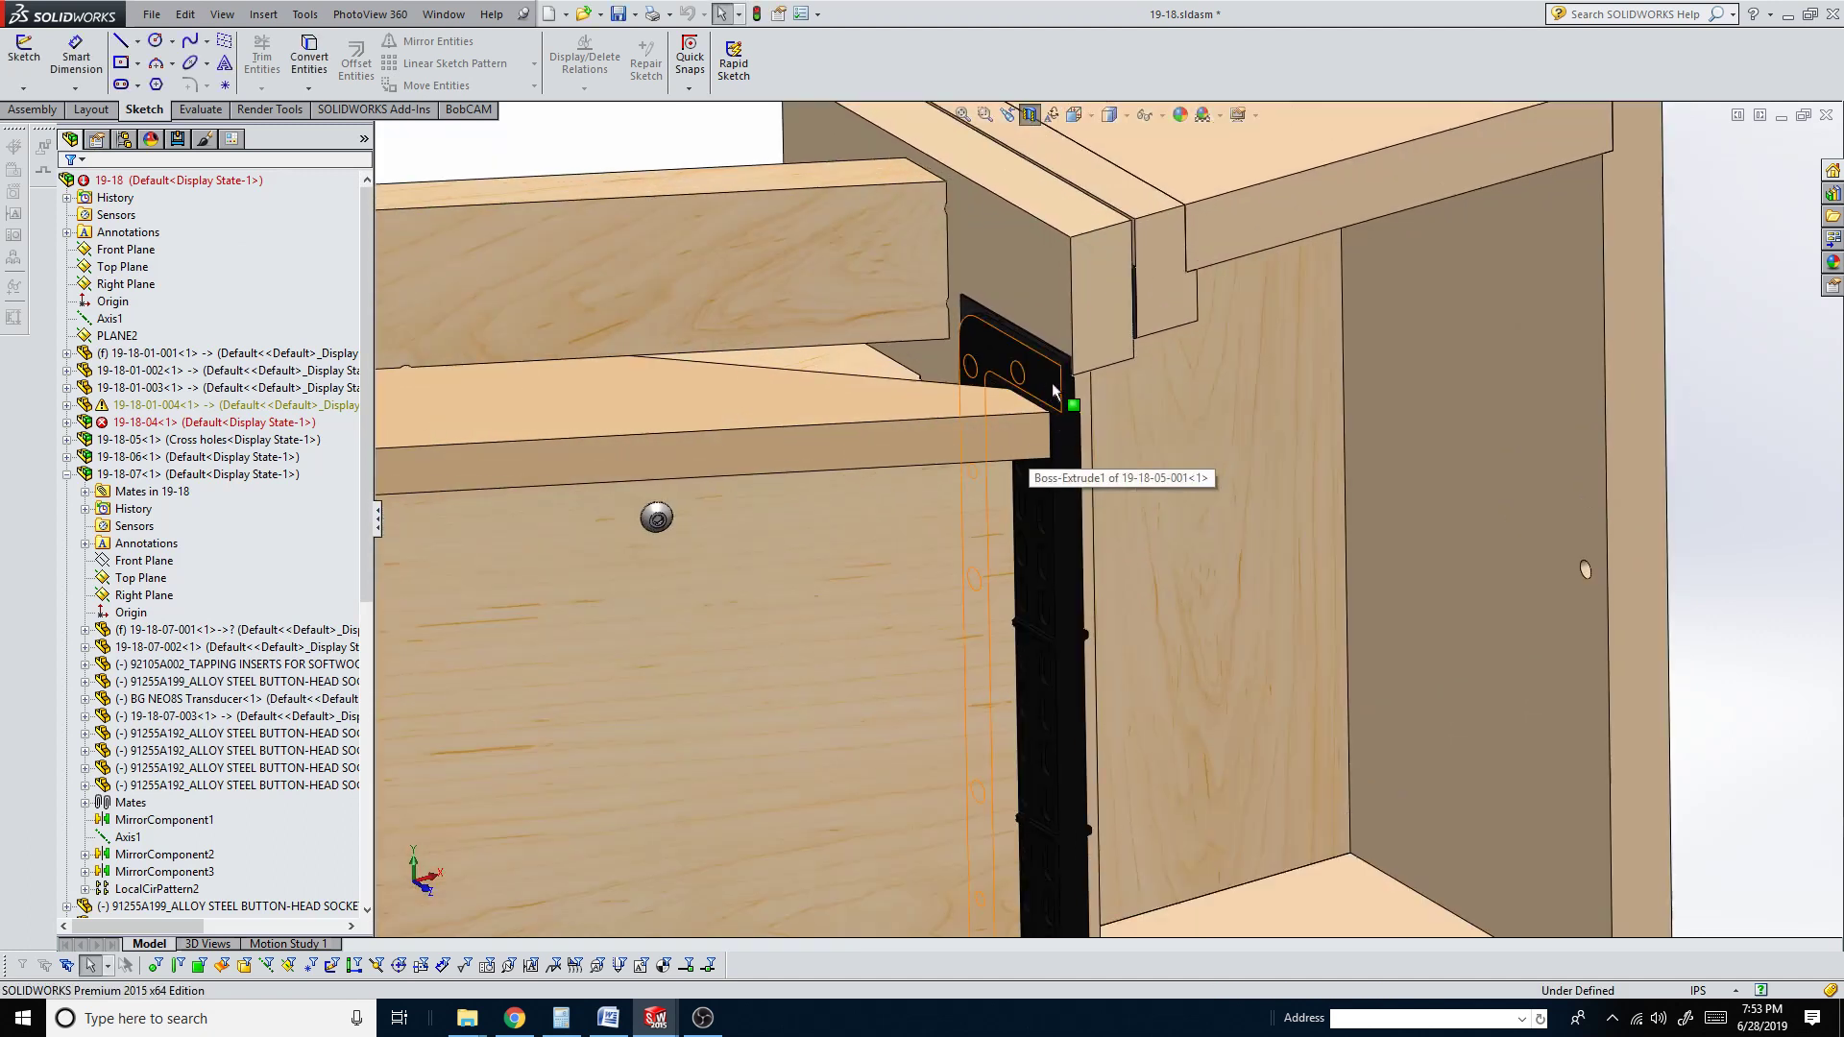
pyautogui.click(1042, 384)
pyautogui.scroll(4, 957, 374)
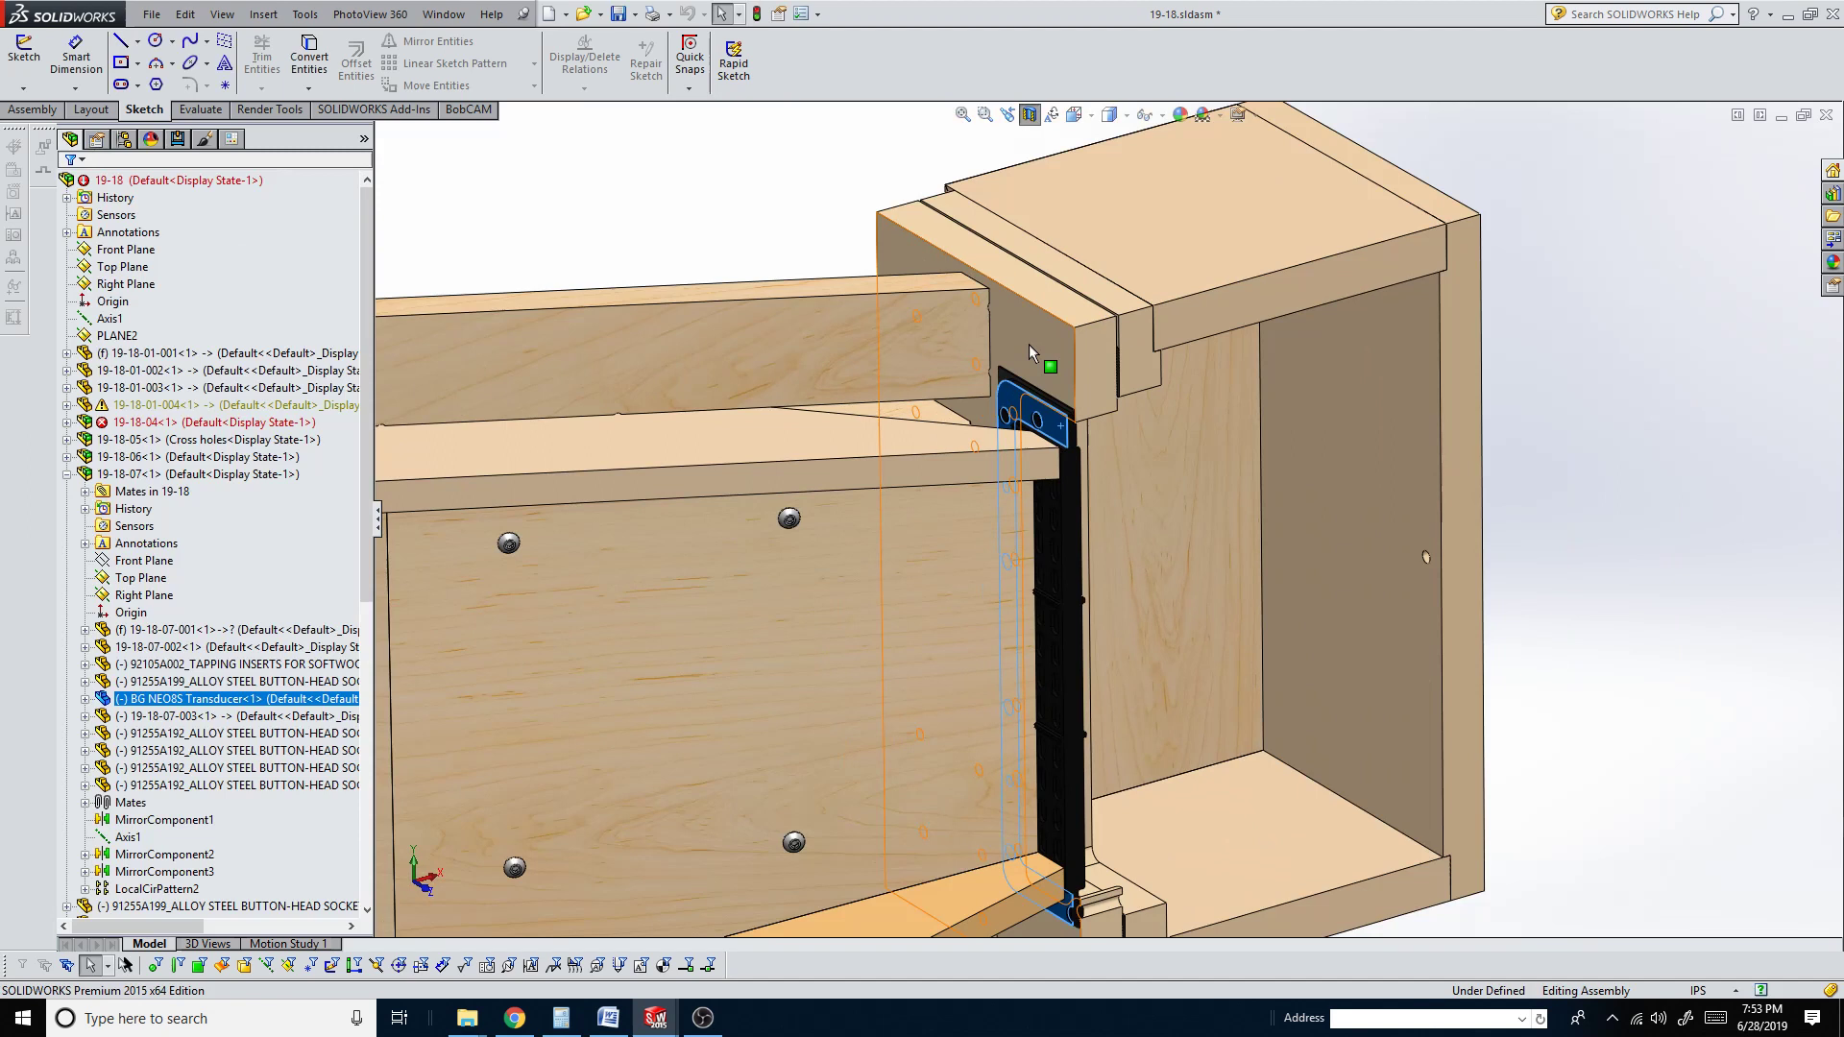
pyautogui.scroll(-2, 1050, 488)
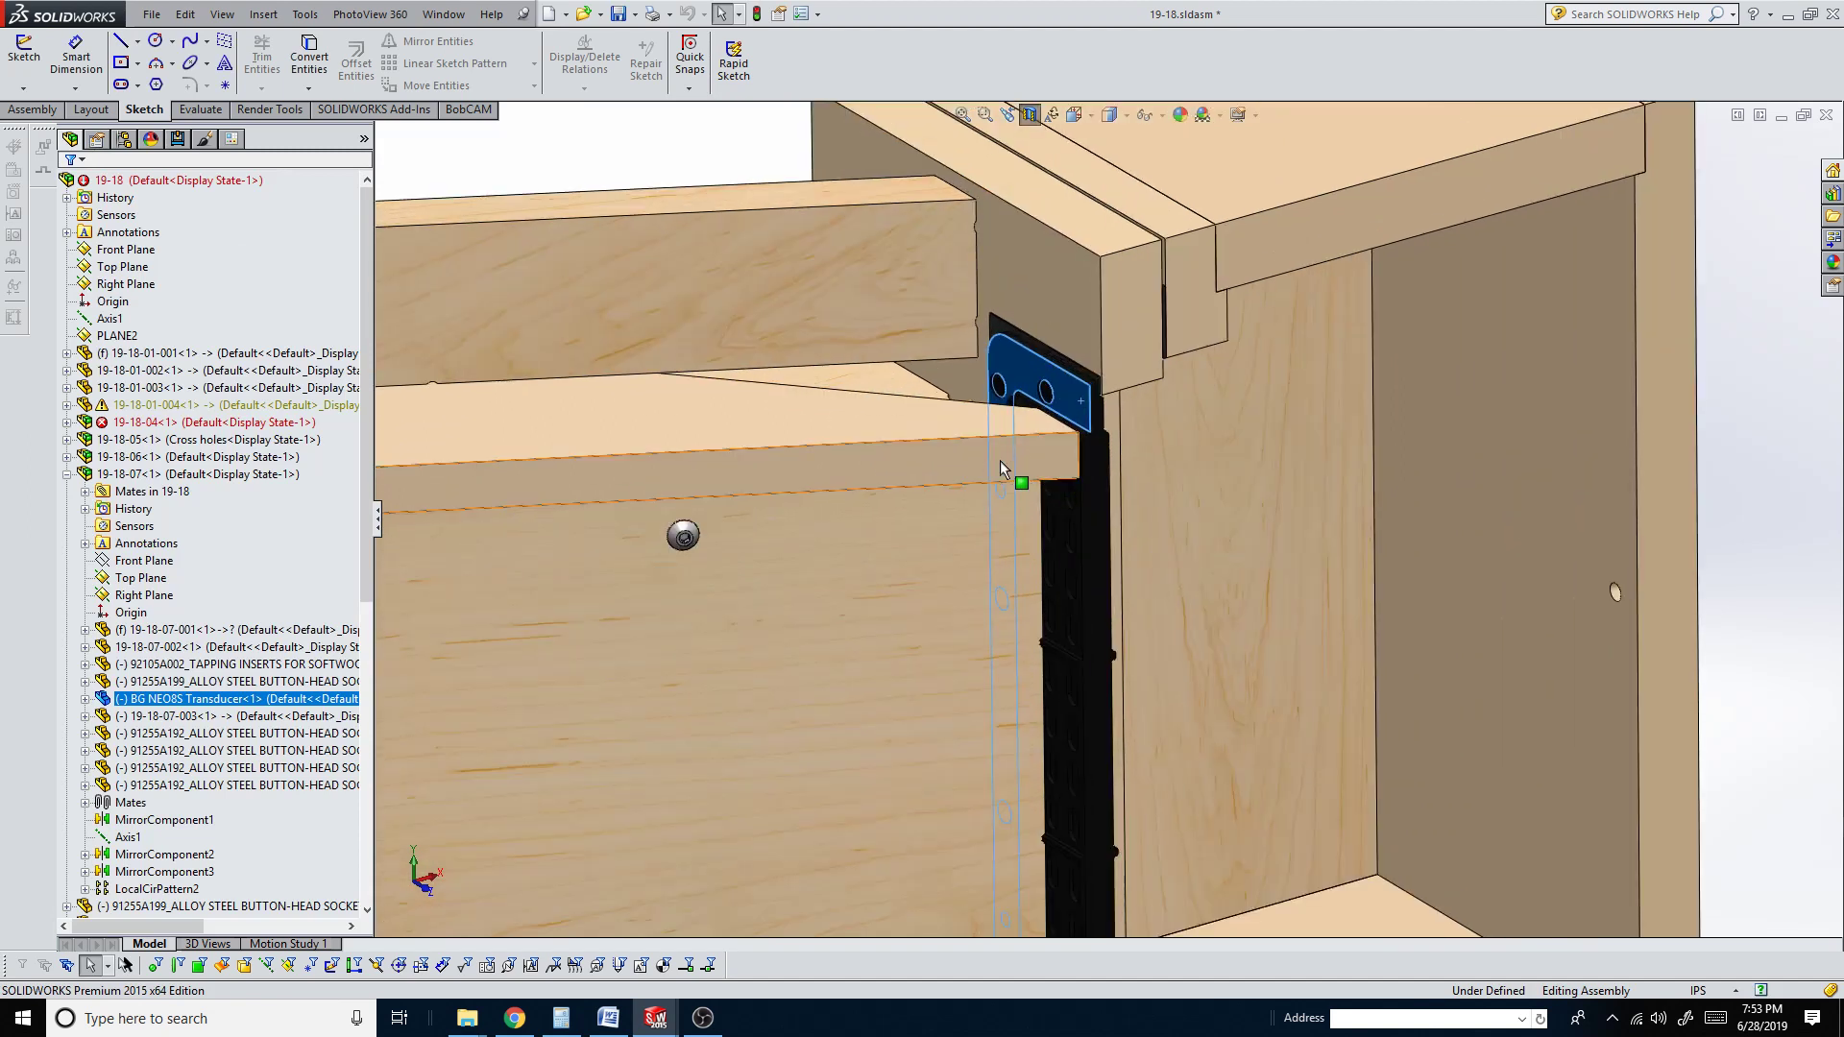
pyautogui.scroll(-3, 1076, 499)
pyautogui.click(1062, 514)
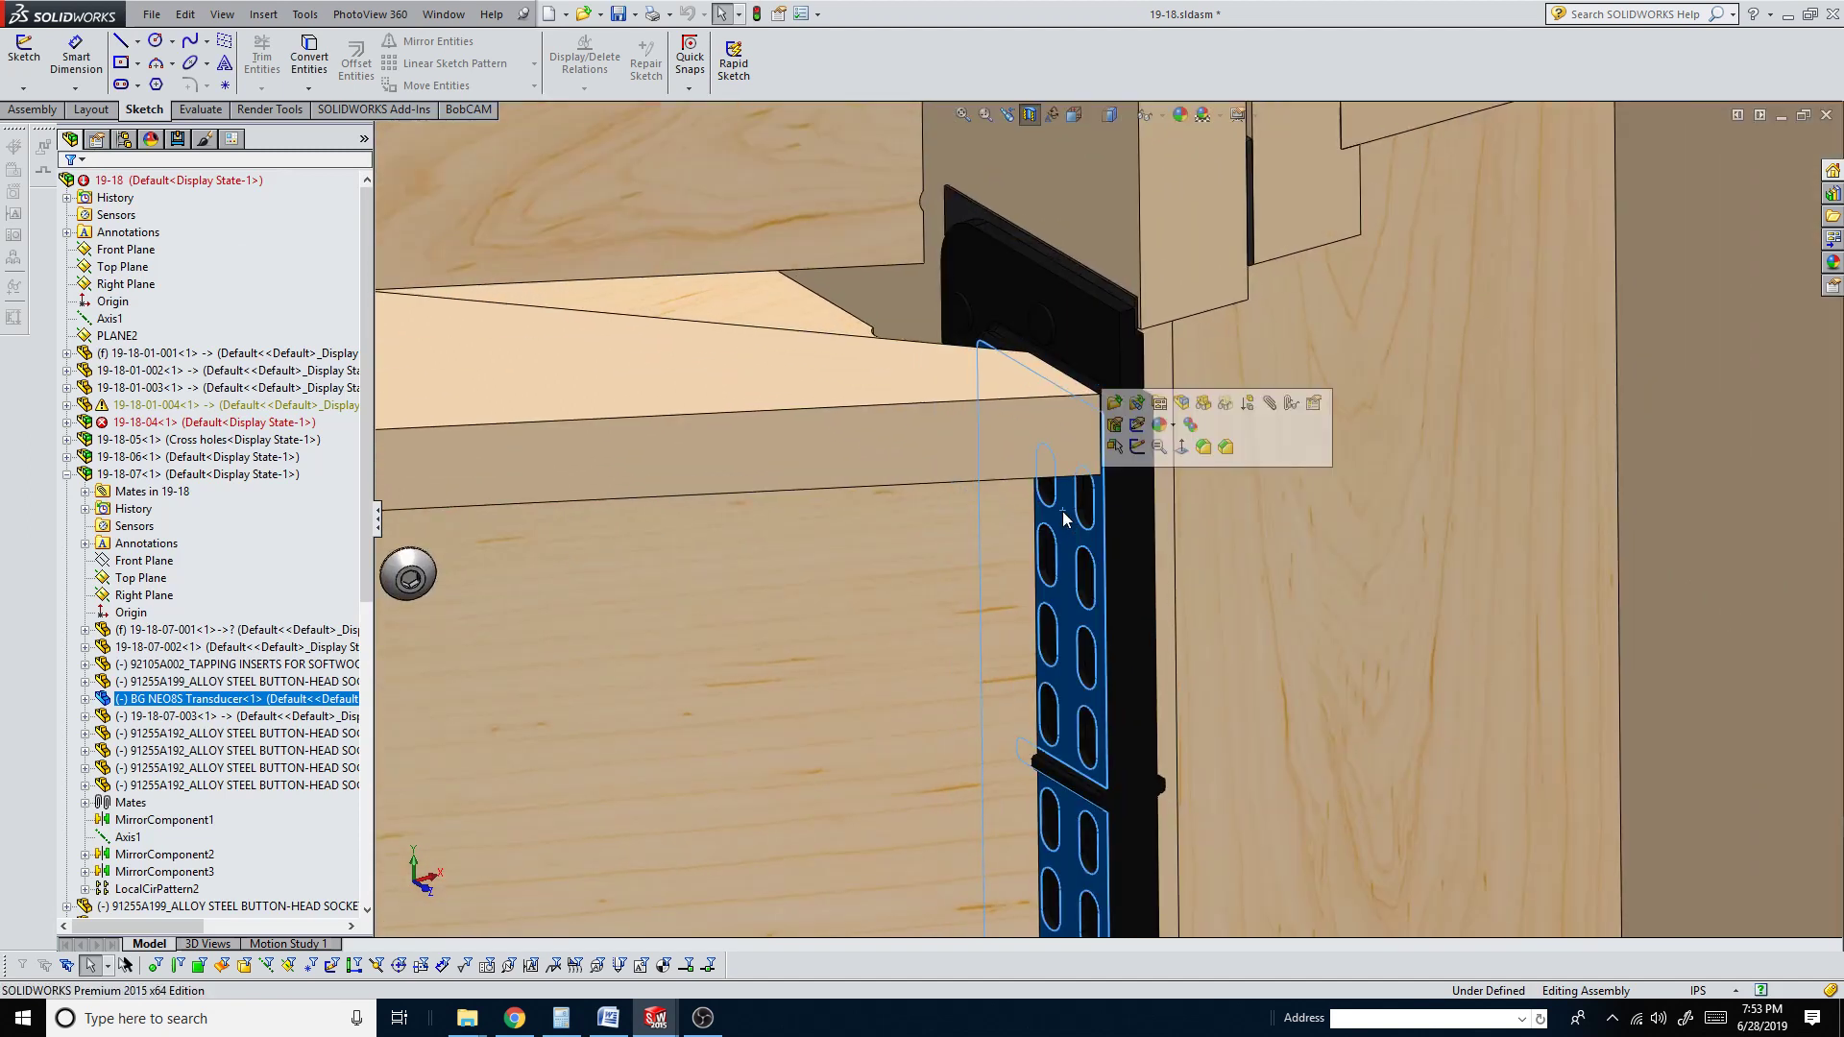
pyautogui.scroll(5, 1062, 511)
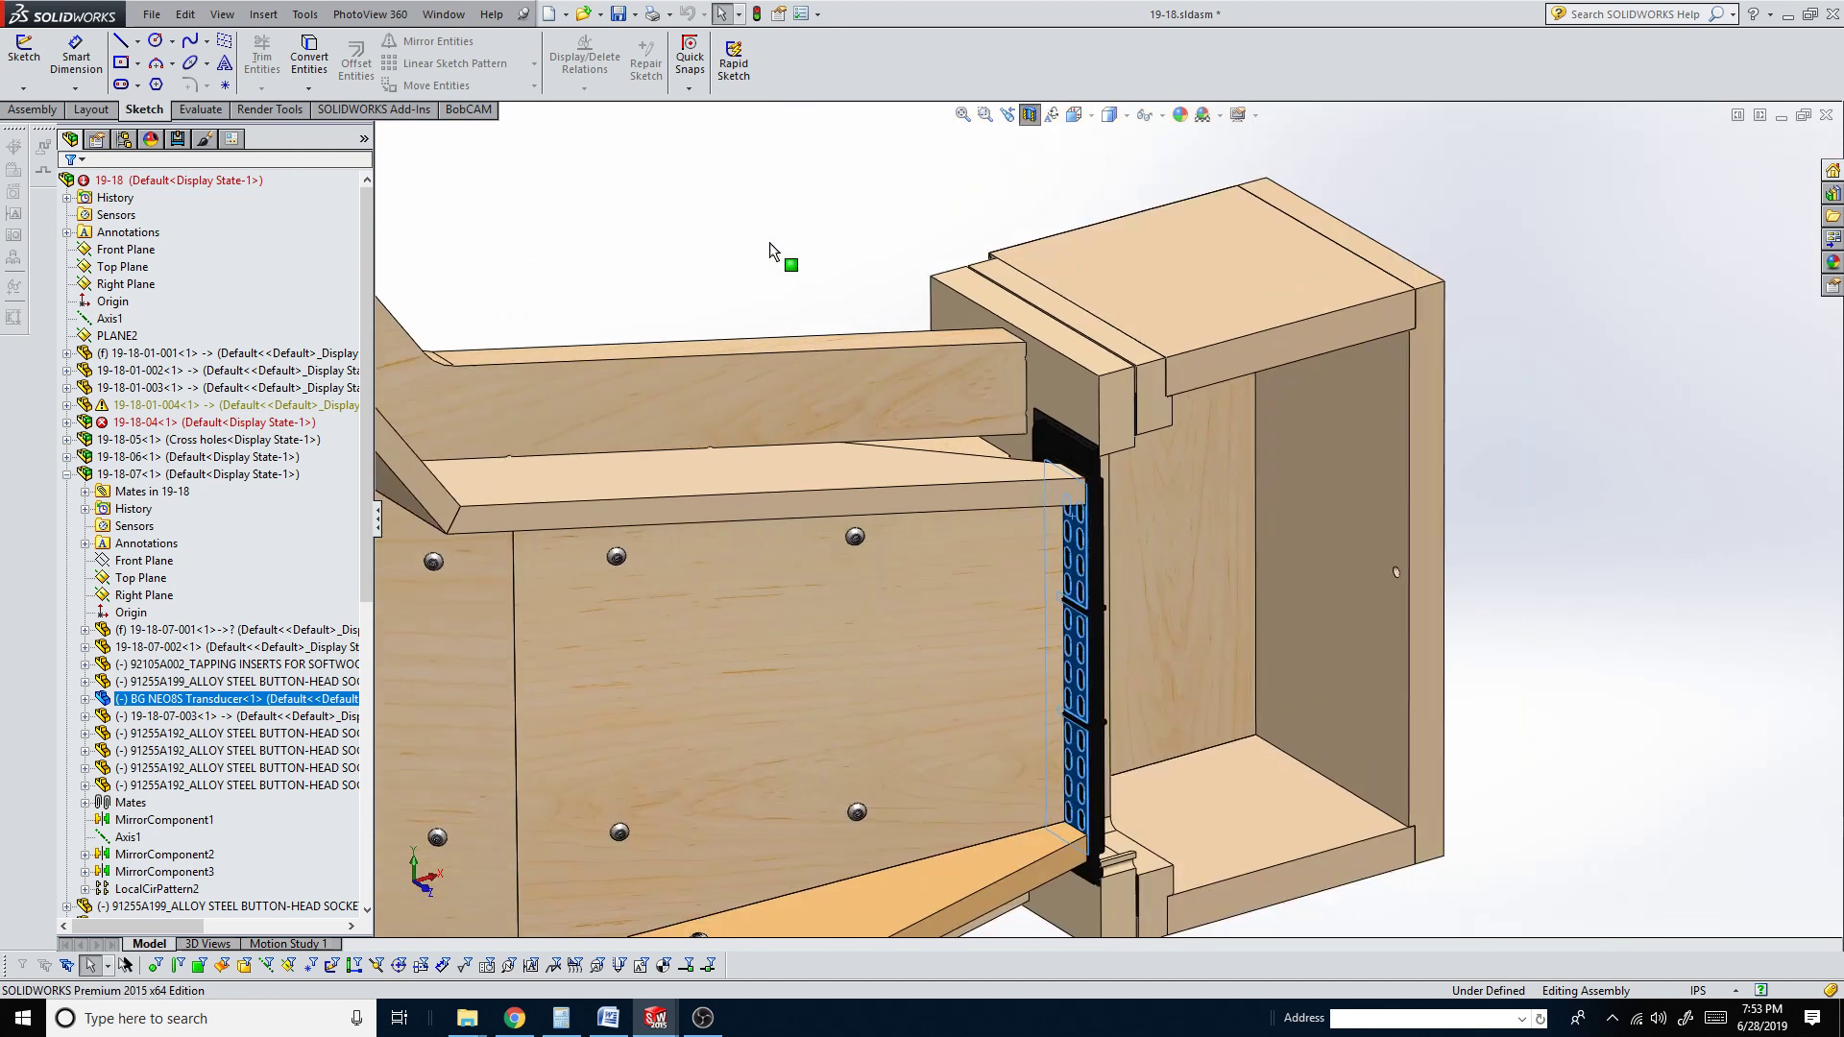
# Clear the selection and inspect the sectioned horn from the mouth side toward the transducer and open enclosure
pyautogui.click(763, 254)
pyautogui.press('Left')
pyautogui.press('Left')
pyautogui.press('Left')
pyautogui.press('Left')
pyautogui.press('Left')
pyautogui.press('Left')
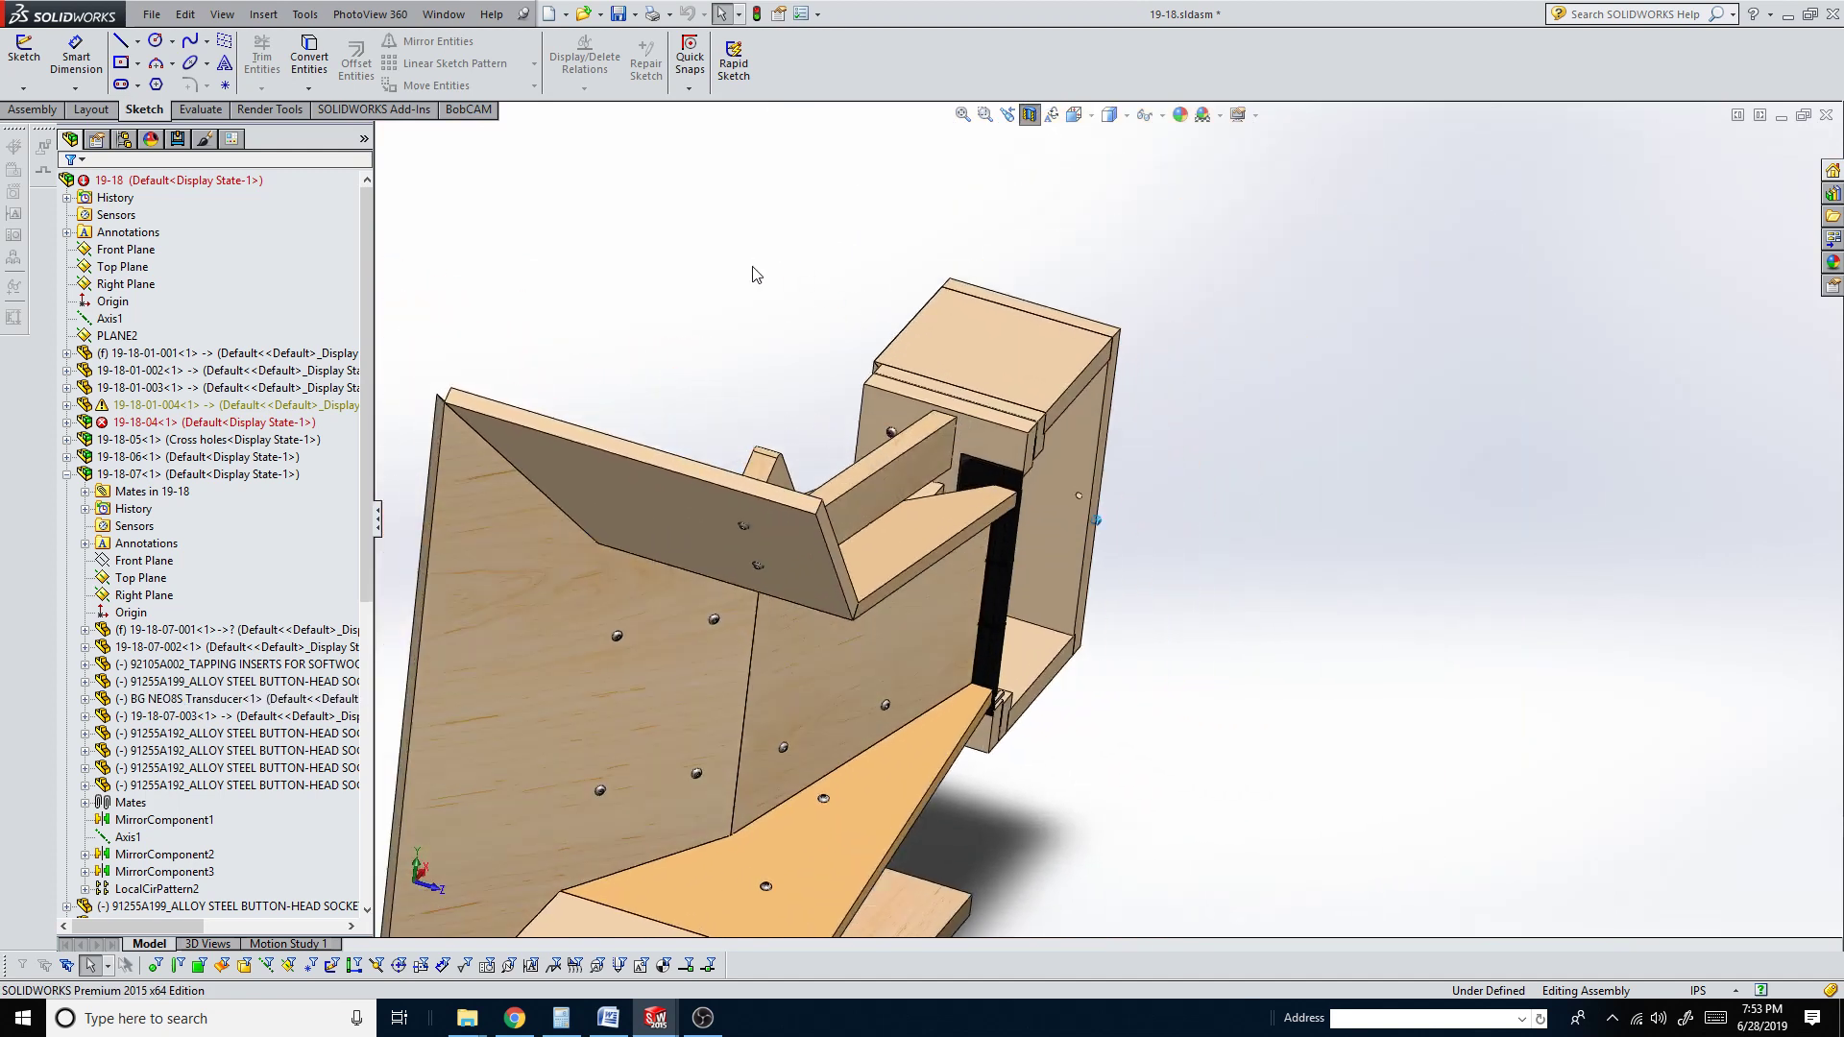
# Inspect the outside of the 19-18 driver enclosure, selecting its top panel and the screwed mounting plate 19-18-07-001
pyautogui.press('Left')
pyautogui.press('Left')
pyautogui.press('Left')
pyautogui.press('Left')
pyautogui.scroll(-5, 903, 532)
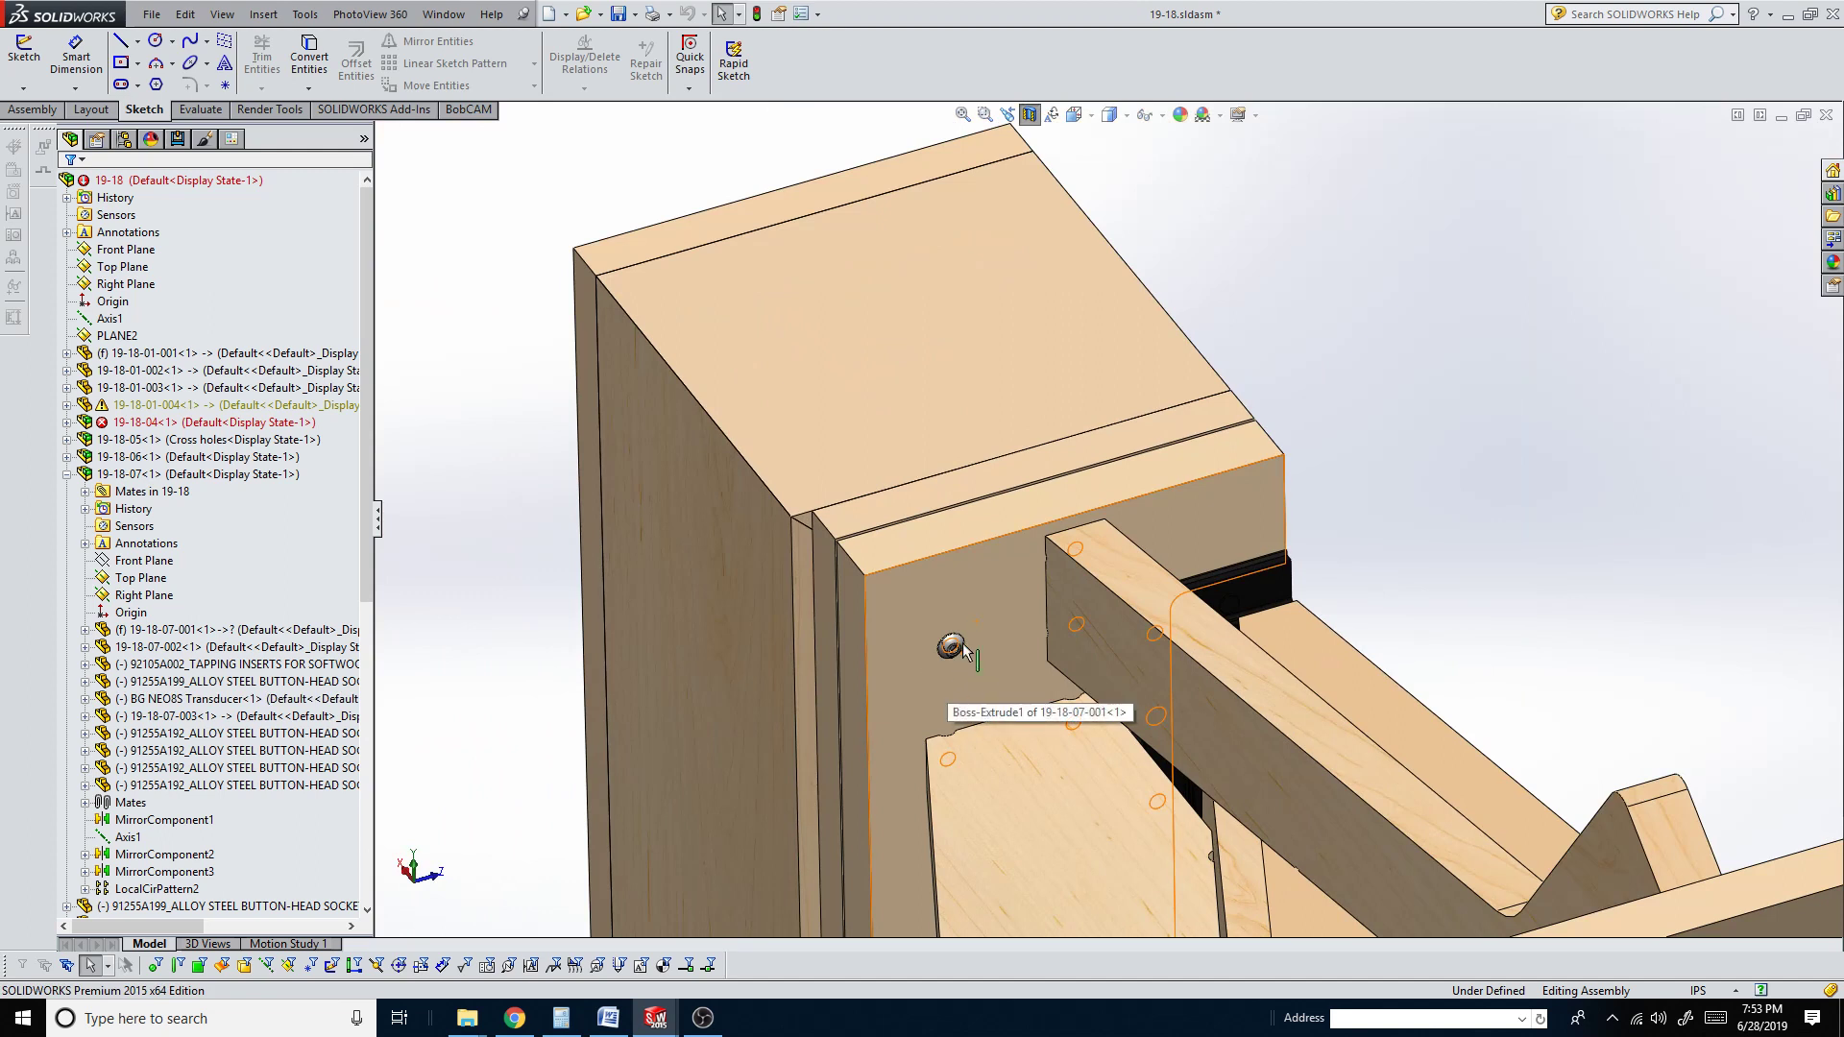
pyautogui.click(941, 343)
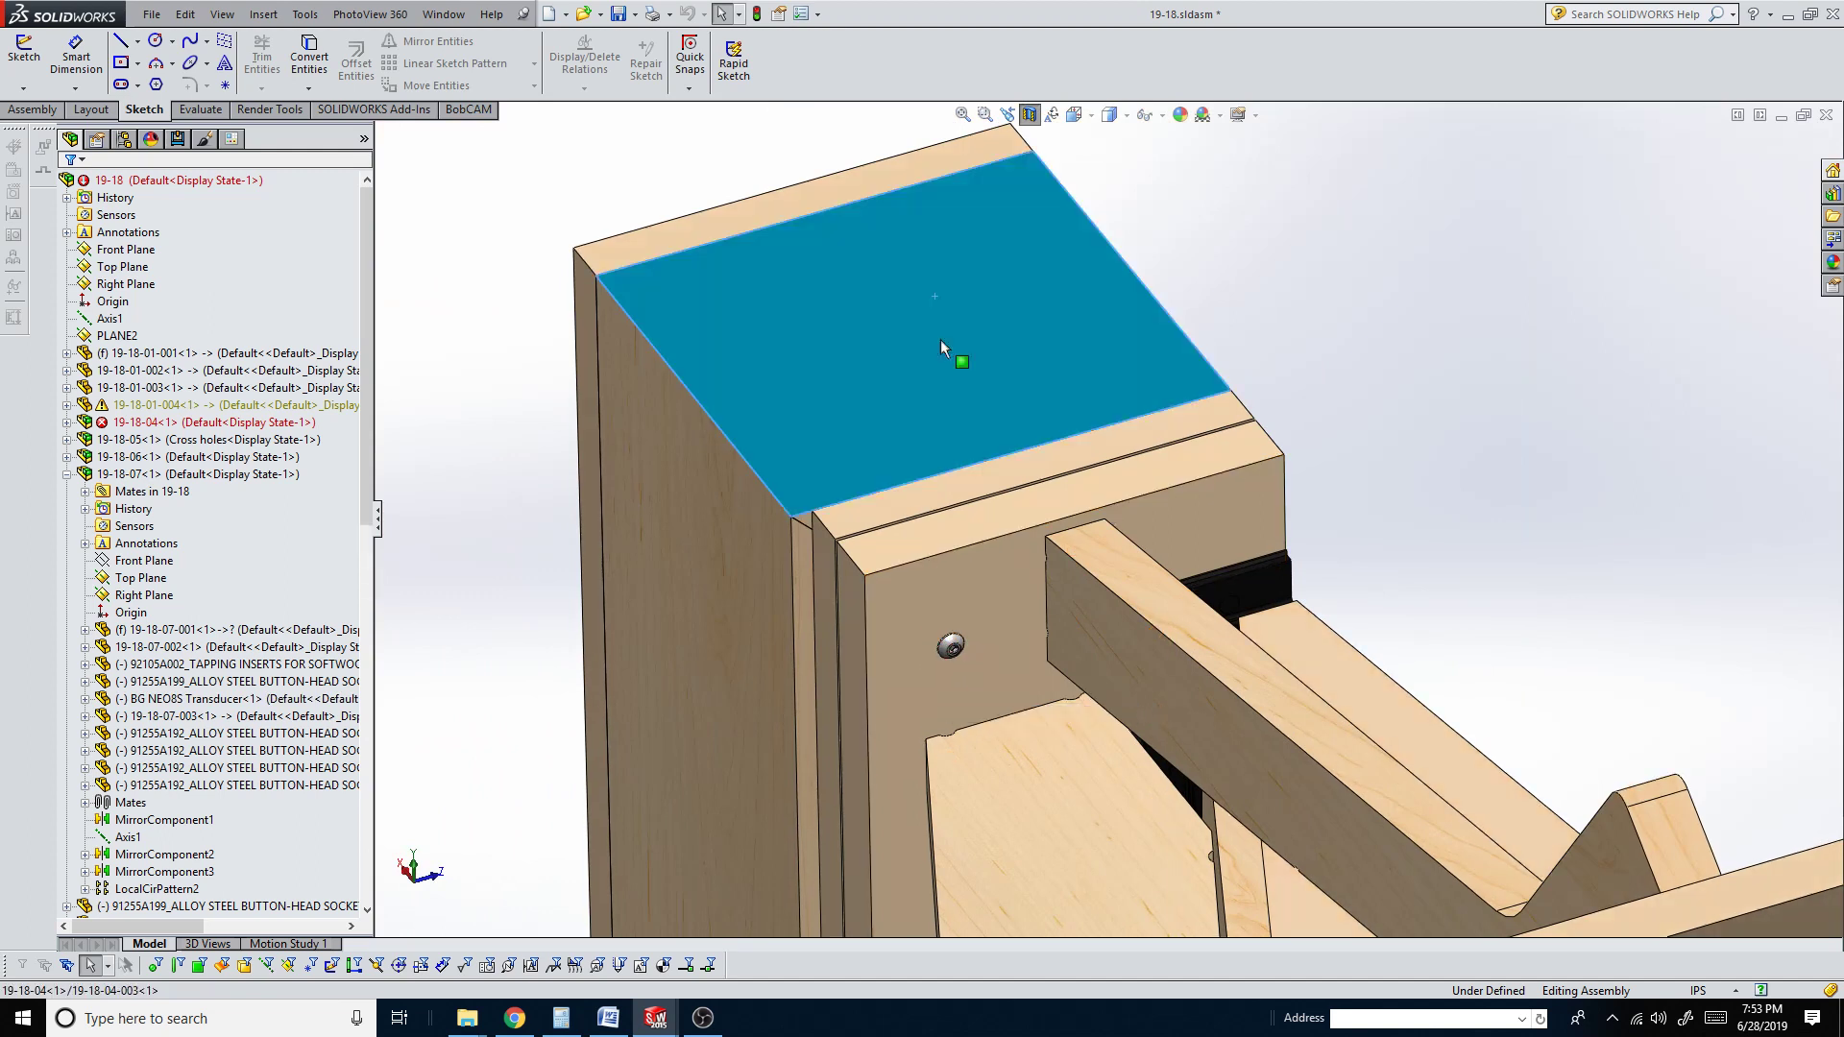
pyautogui.click(983, 661)
pyautogui.scroll(4, 941, 534)
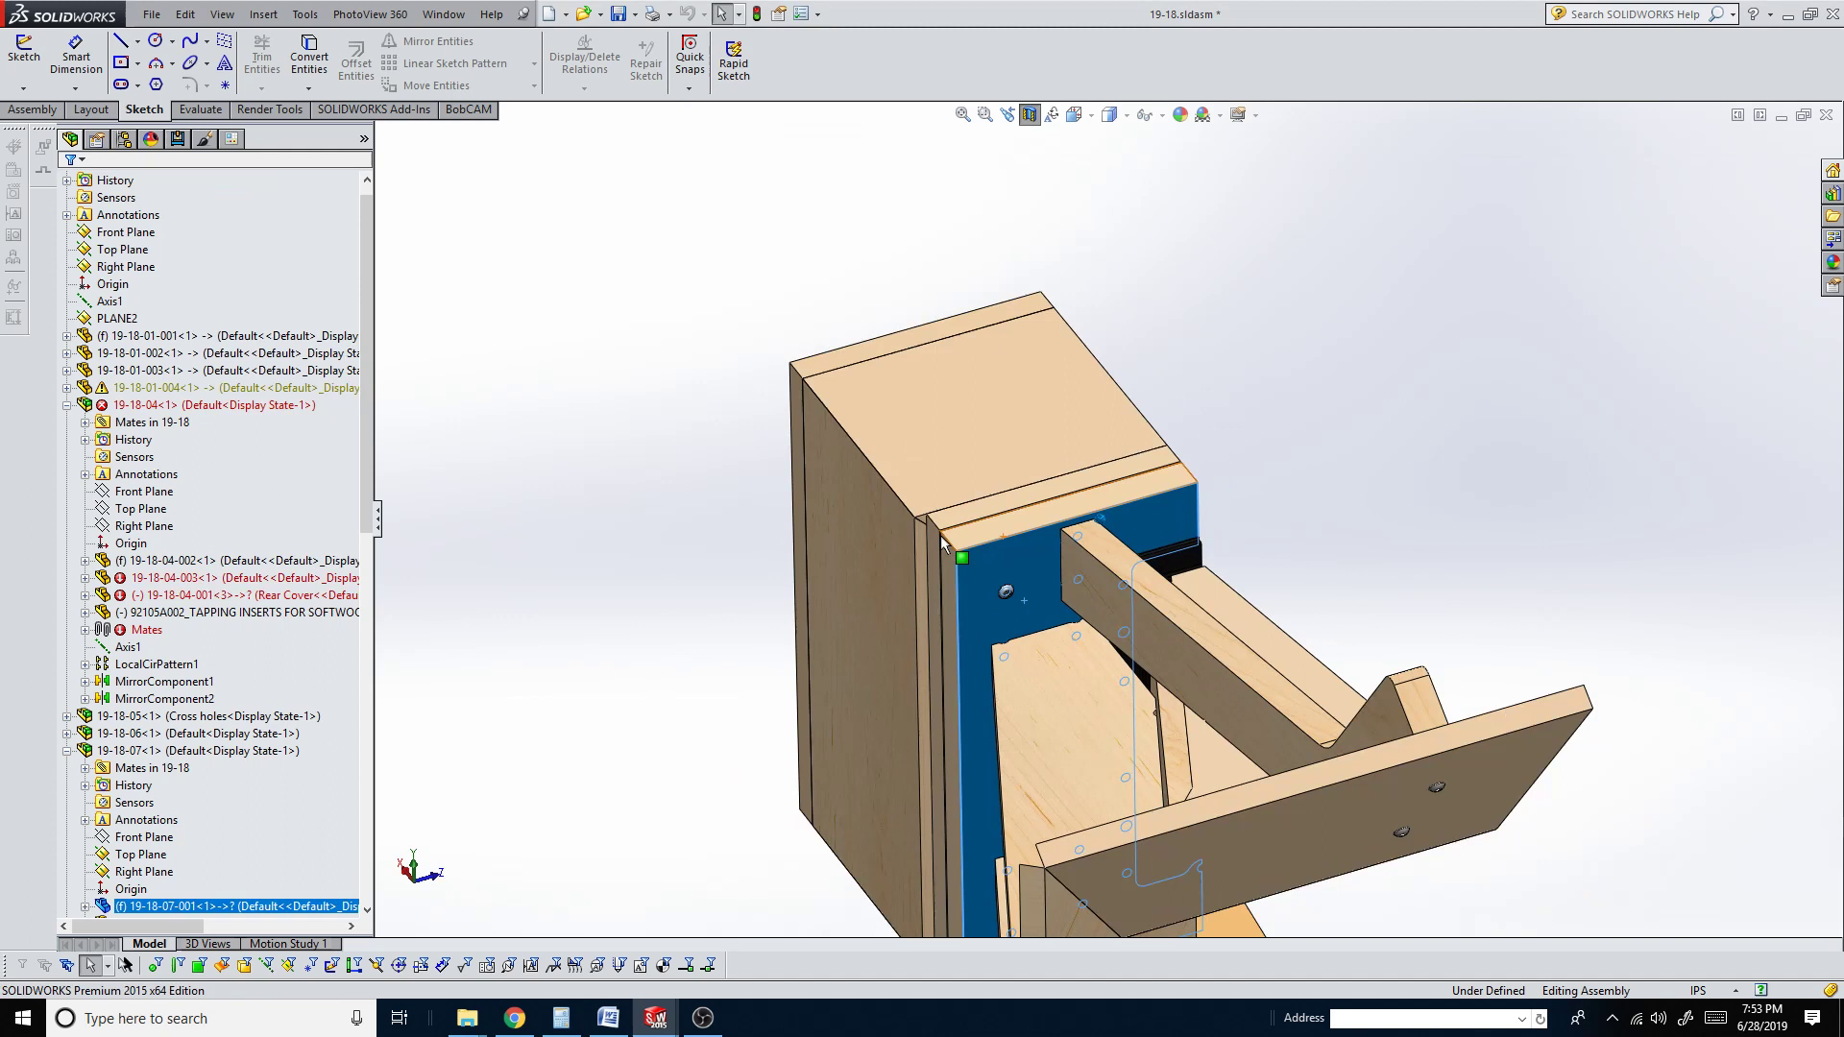
# Identify the driver enclosure in the section by selecting its inner side panel and the whole 19-18-04 subassembly
pyautogui.press('Left')
pyautogui.press('Left')
pyautogui.press('Left')
pyautogui.press('Left')
pyautogui.press('Left')
pyautogui.press('Left')
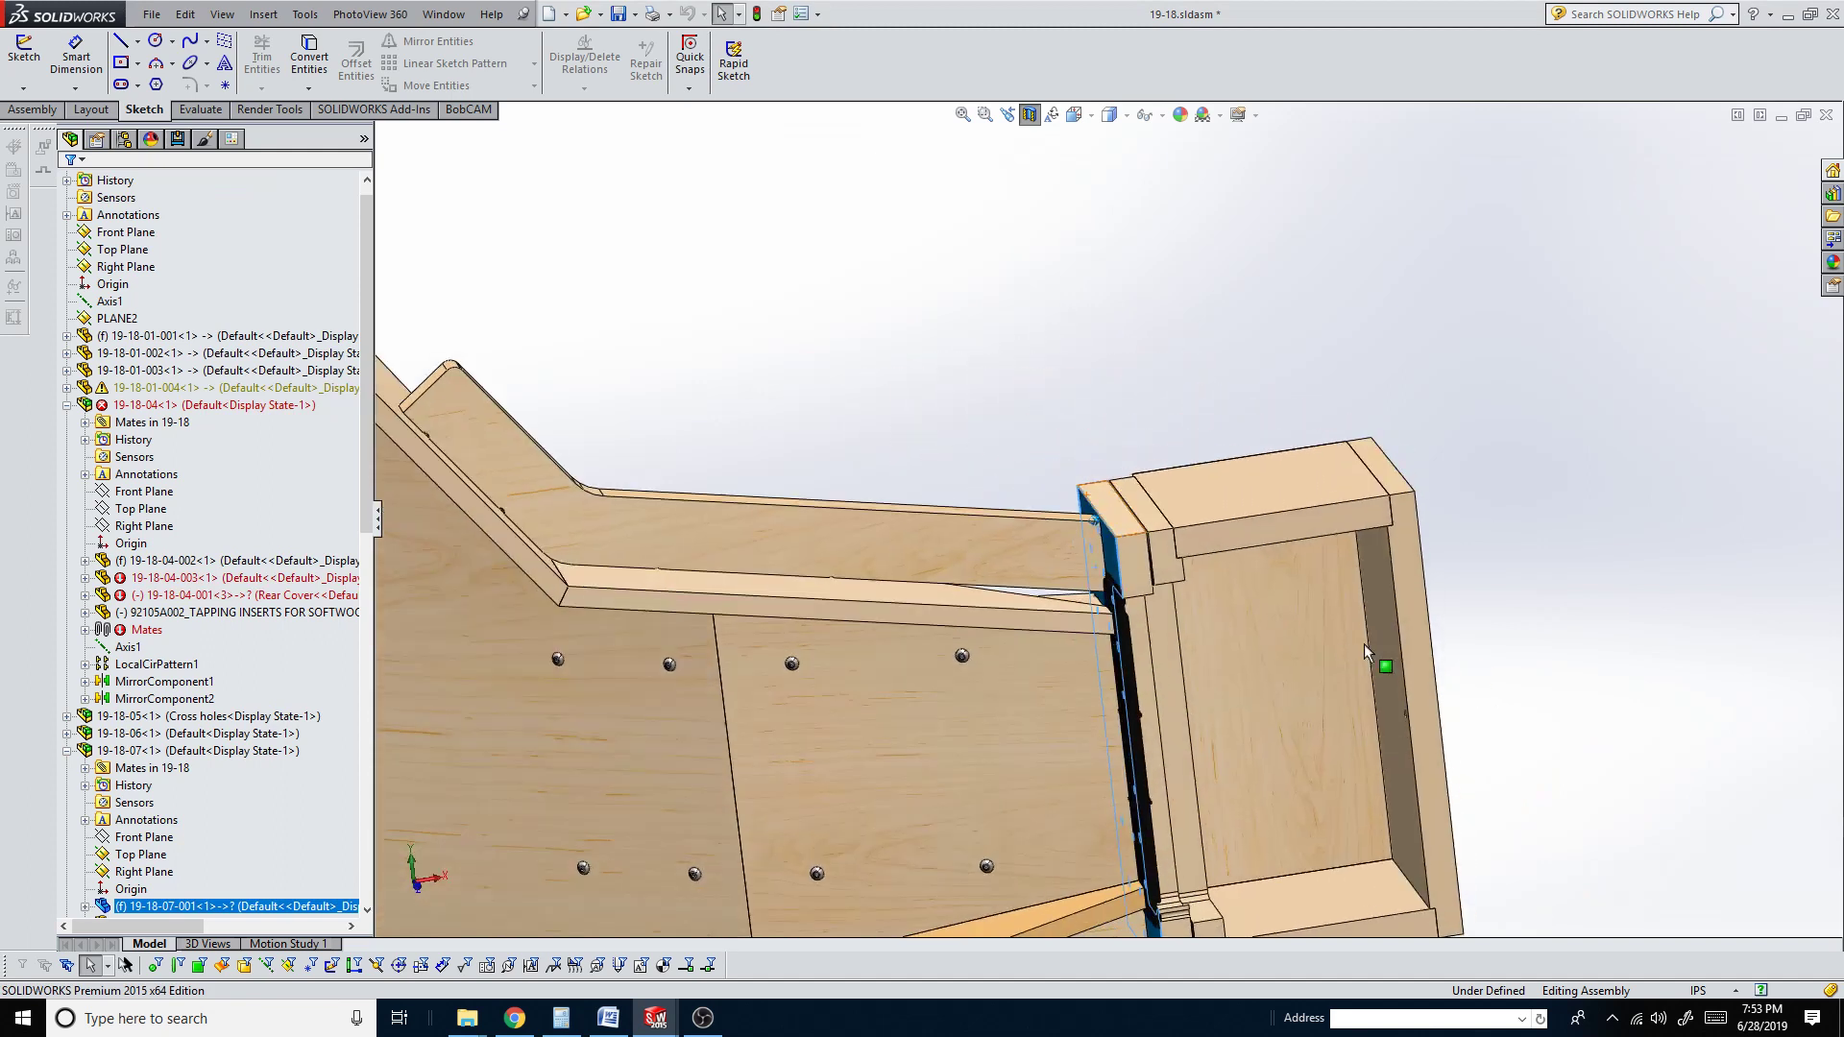
pyautogui.click(1270, 620)
pyautogui.scroll(3, 1271, 620)
pyautogui.moveTo(1158, 572); pyautogui.dragTo(1155, 567, button='middle')
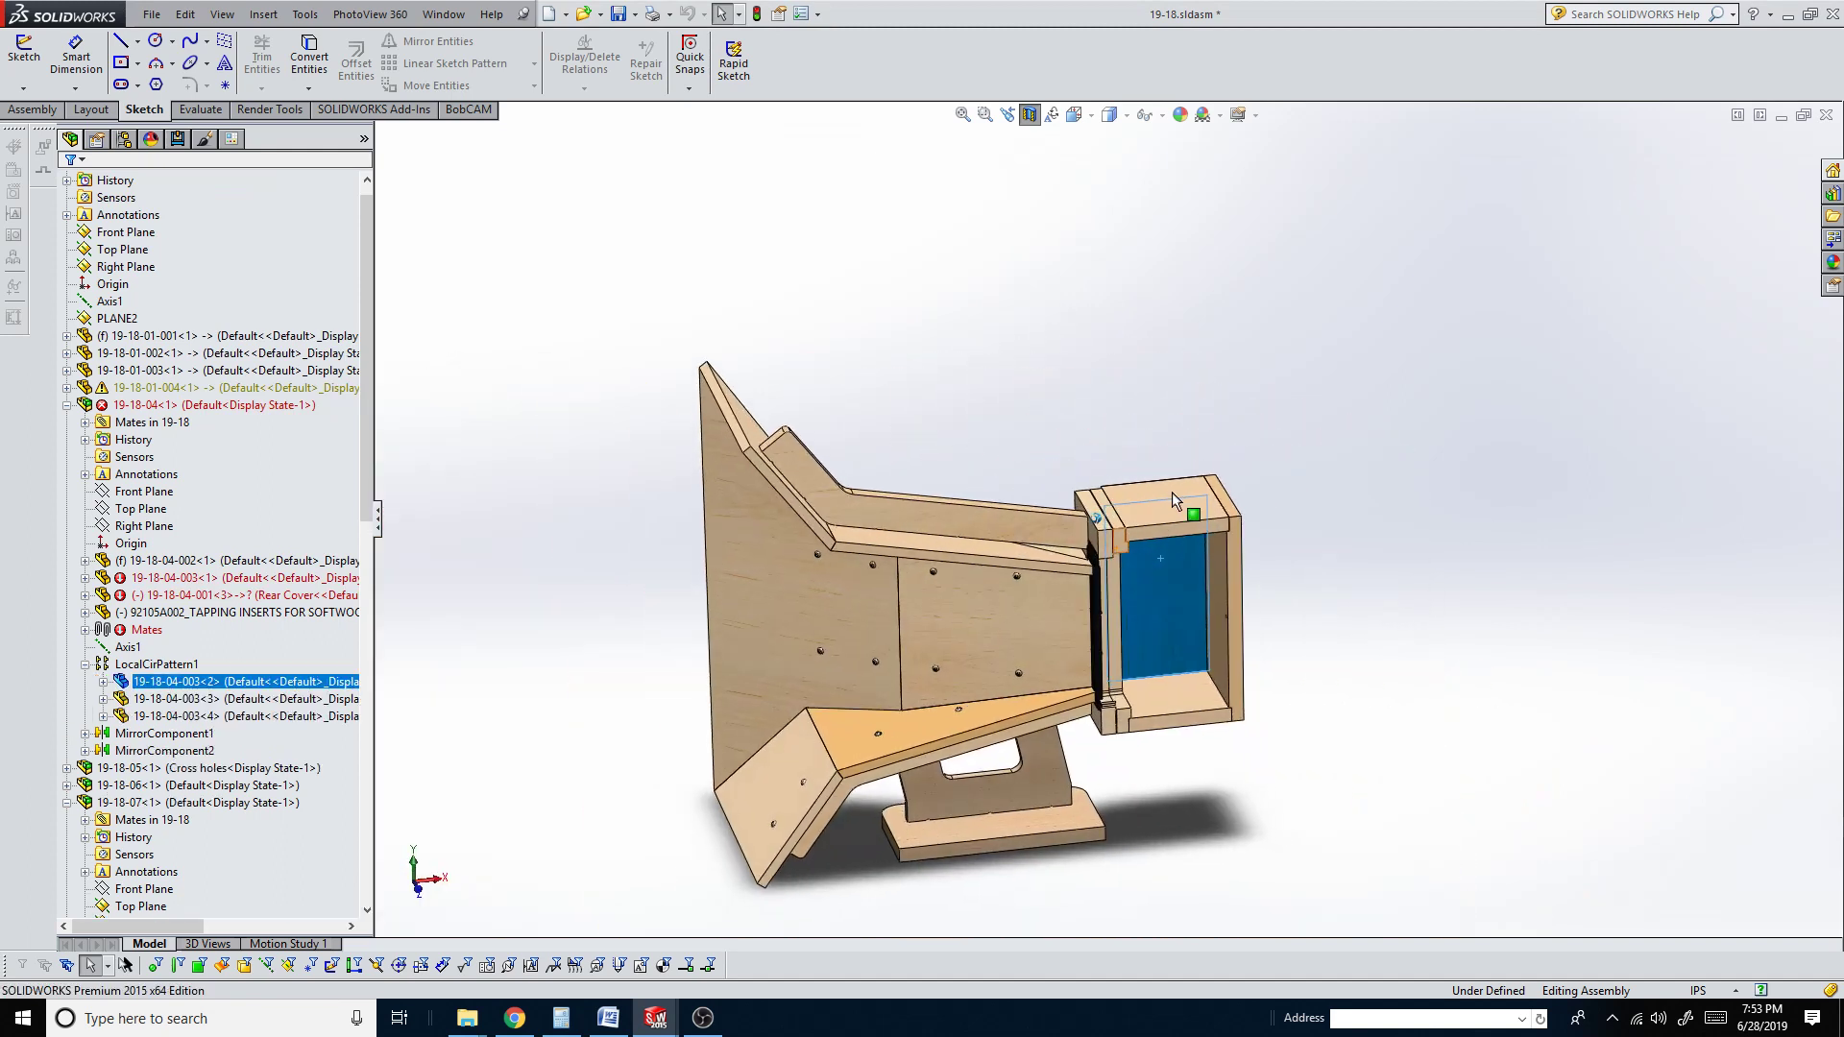
pyautogui.click(144, 408)
pyautogui.scroll(-3, 1213, 573)
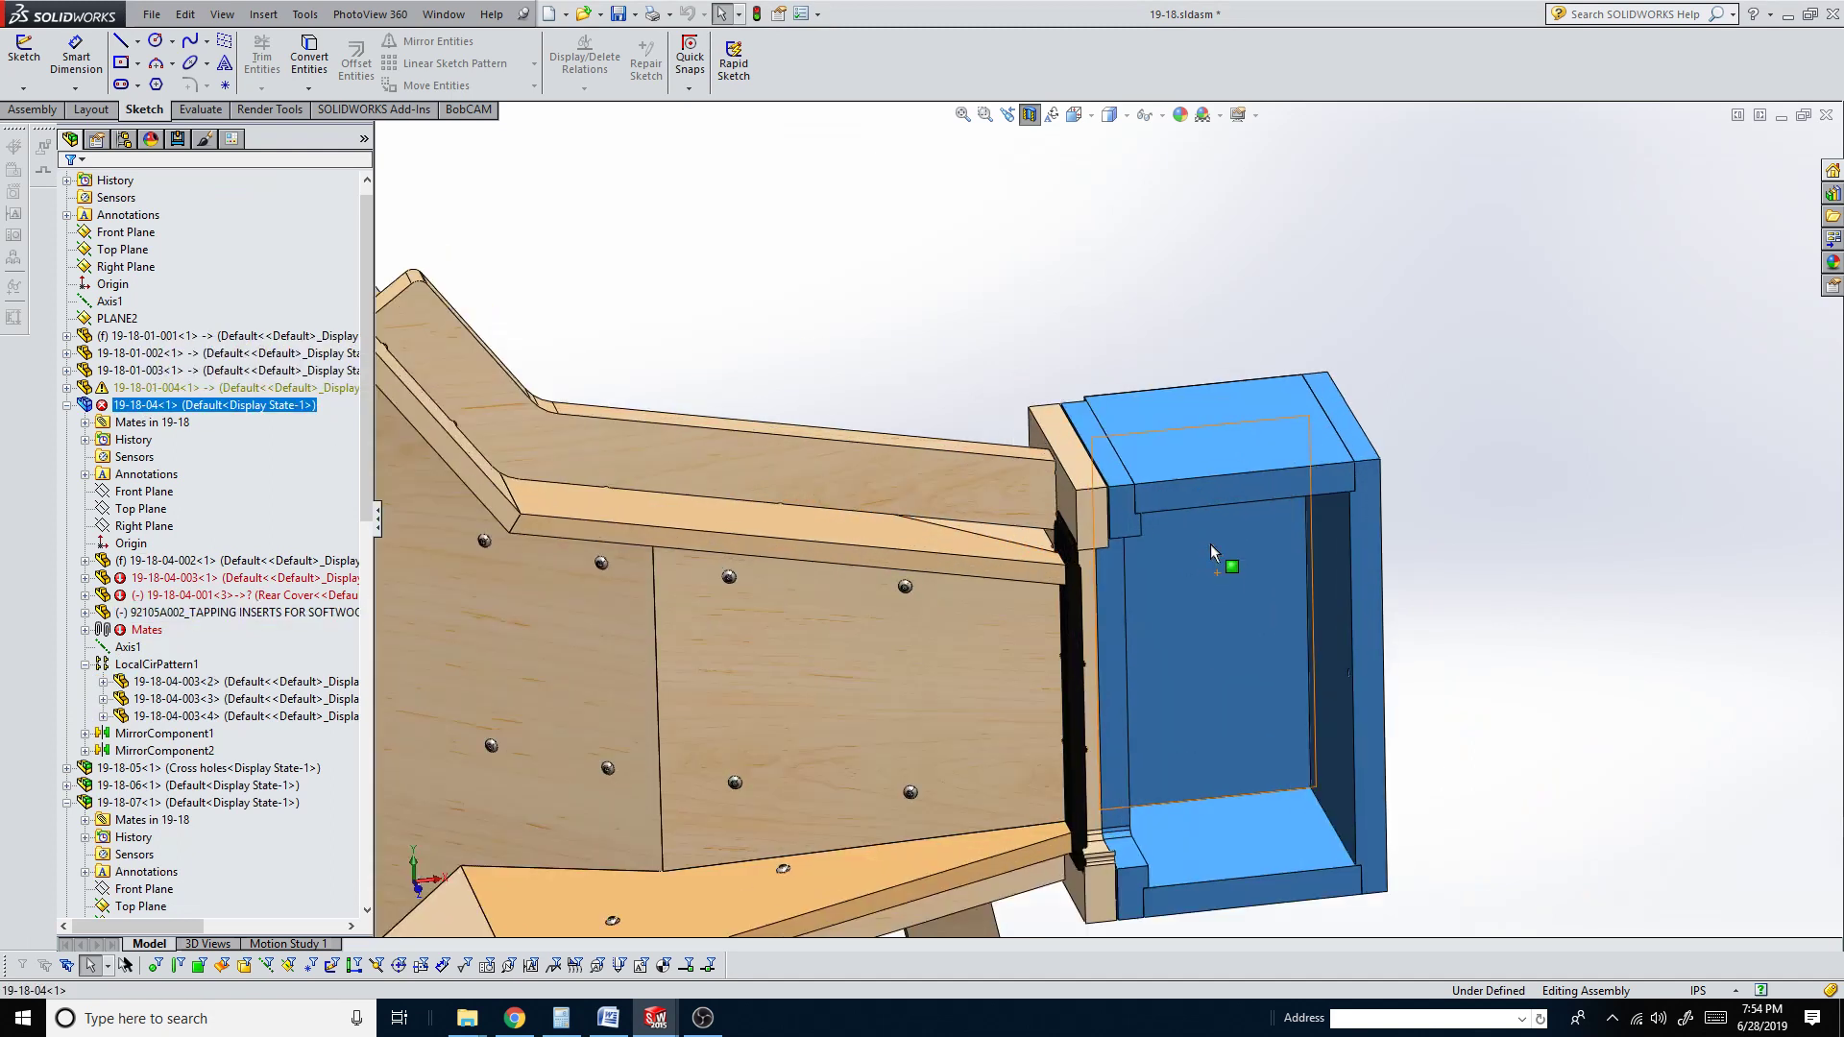
# Examine the sectioned enclosure's interior from the rear corner and select its outer rear cover
pyautogui.click(1335, 575)
pyautogui.press('Down')
pyautogui.press('Down')
pyautogui.press('Down')
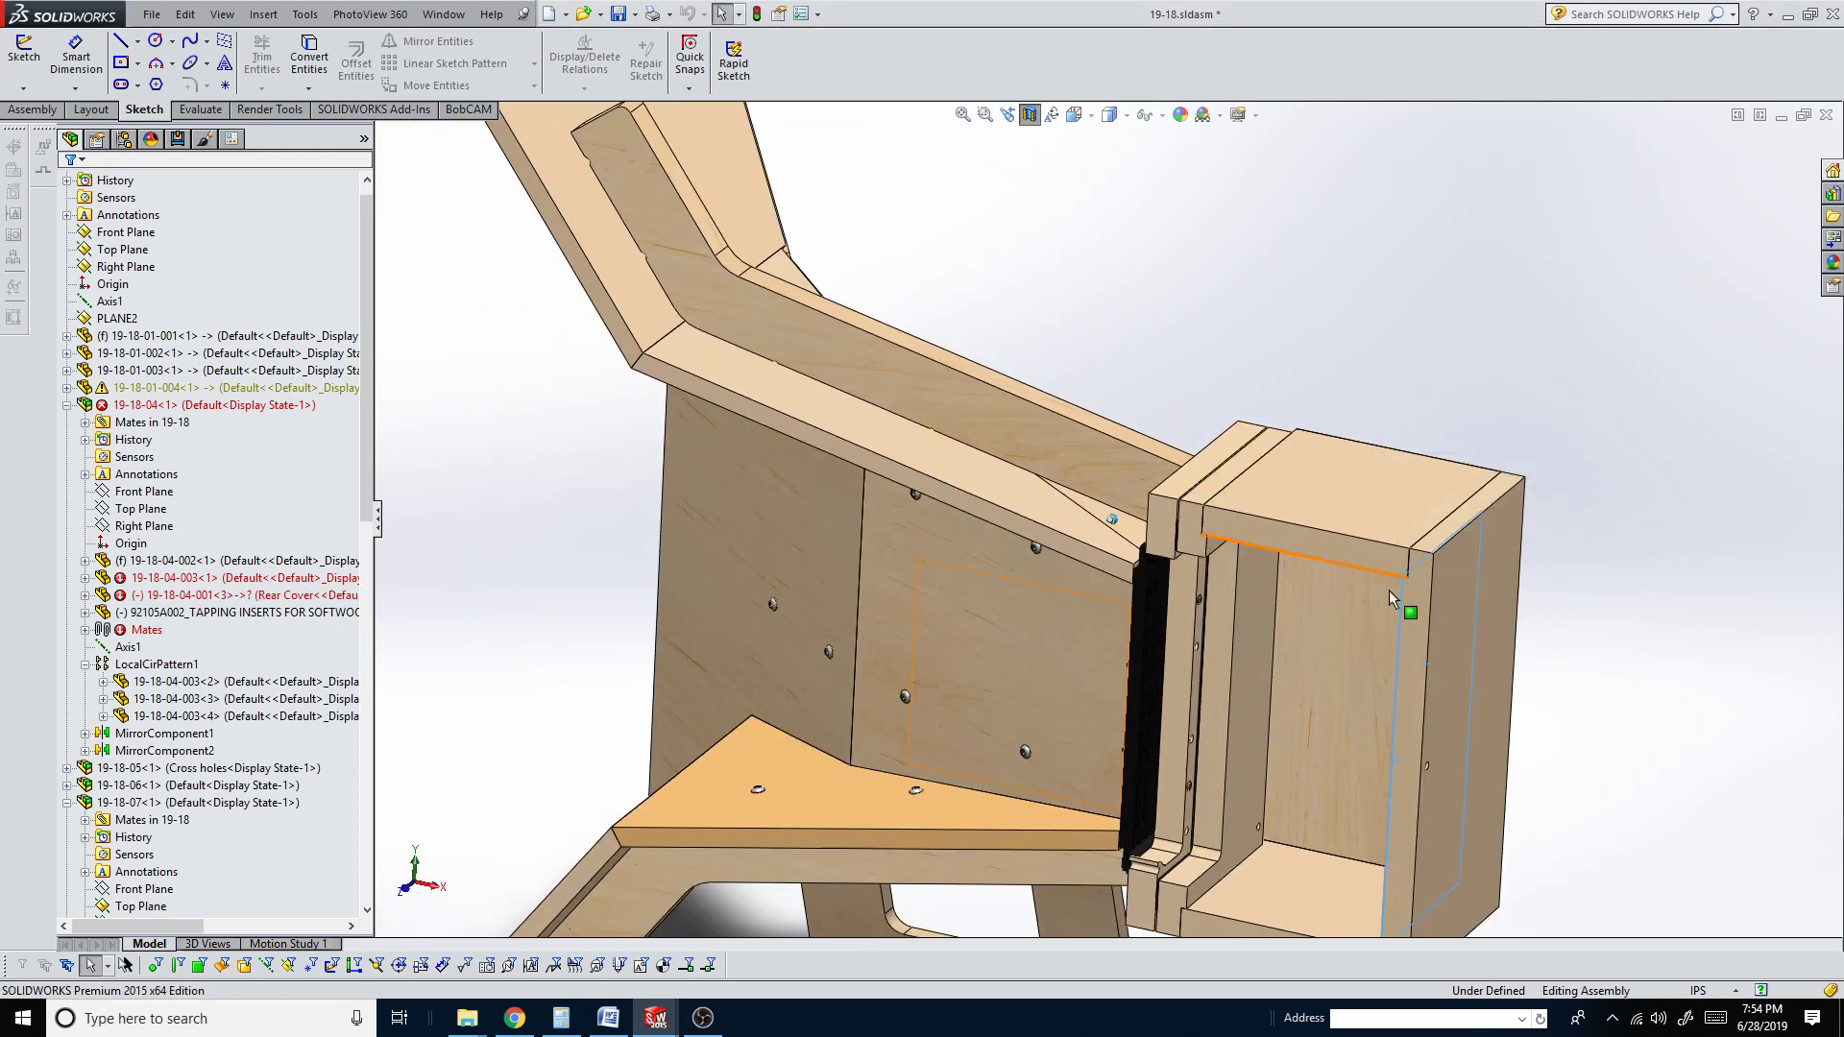
pyautogui.click(1463, 594)
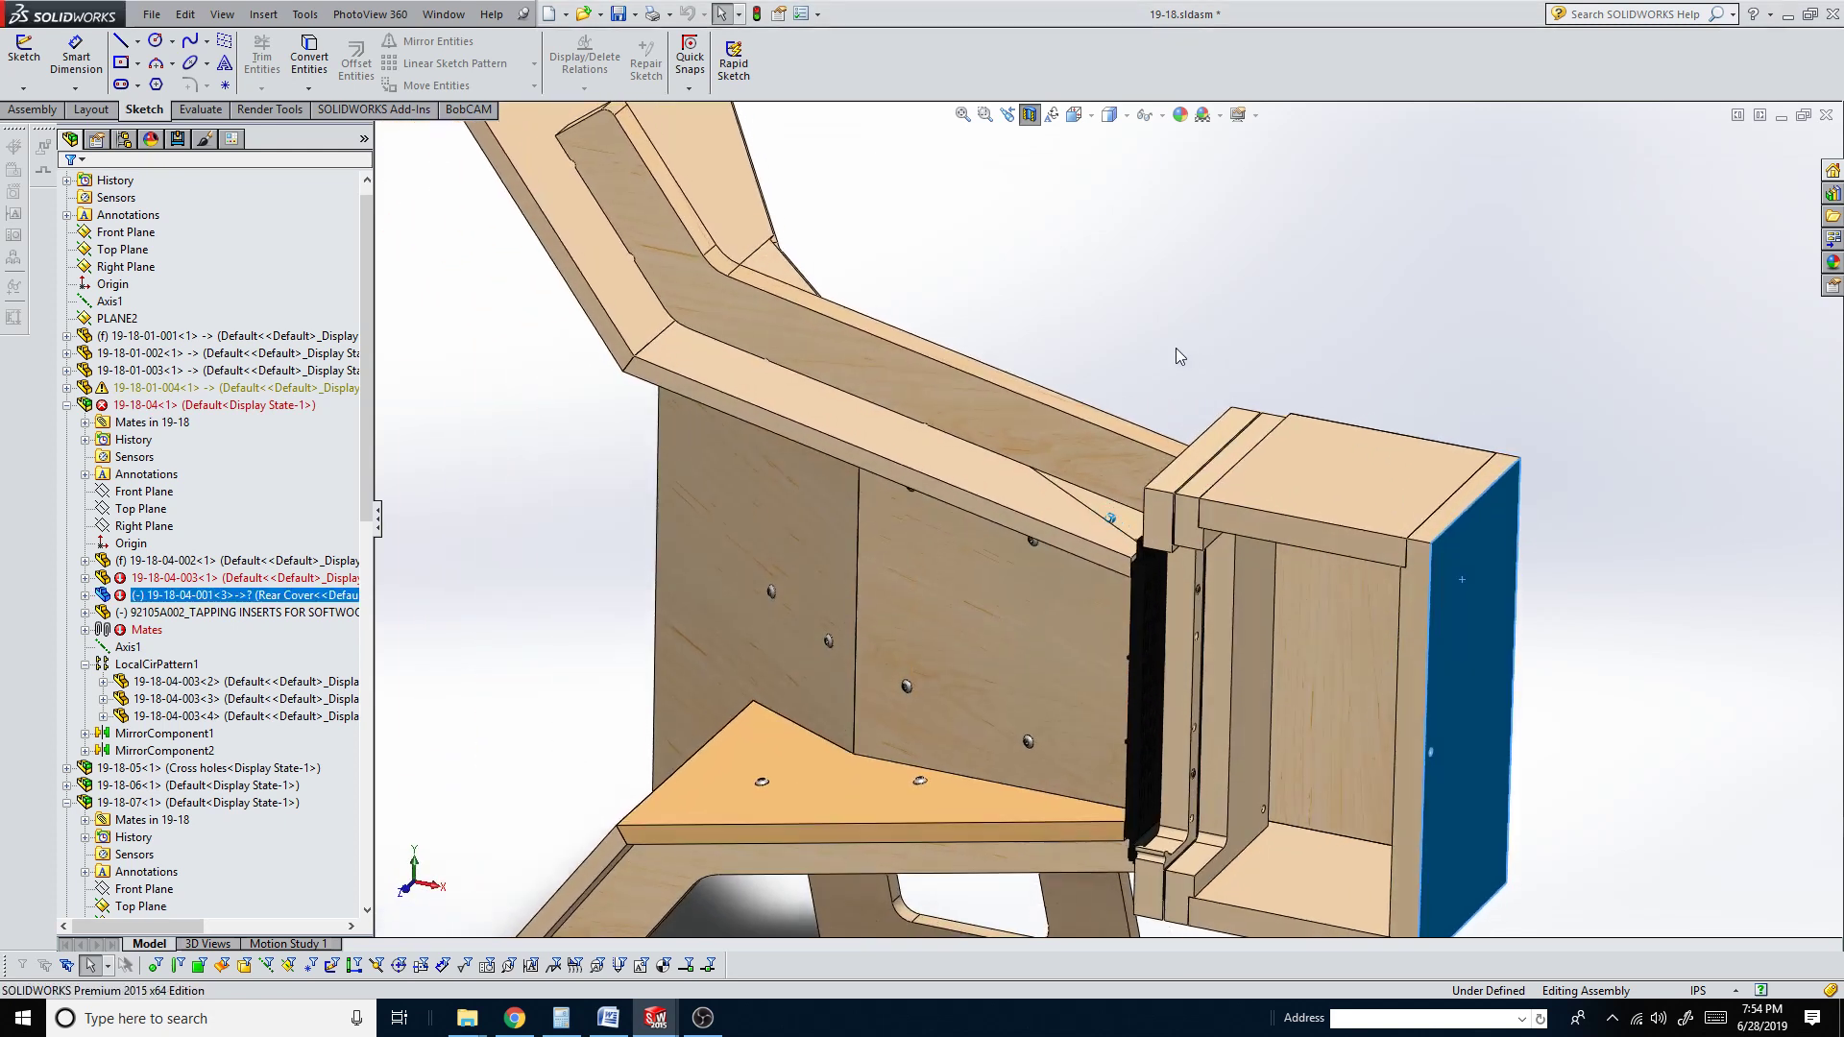
# Select the support stand beneath the horn from behind and show the 19-18 assembly complete, without the section
pyautogui.scroll(4, 1175, 347)
pyautogui.moveTo(1167, 354); pyautogui.dragTo(842, 336, button='middle')
pyautogui.click(842, 336)
pyautogui.hotkey('ctrl', '4')
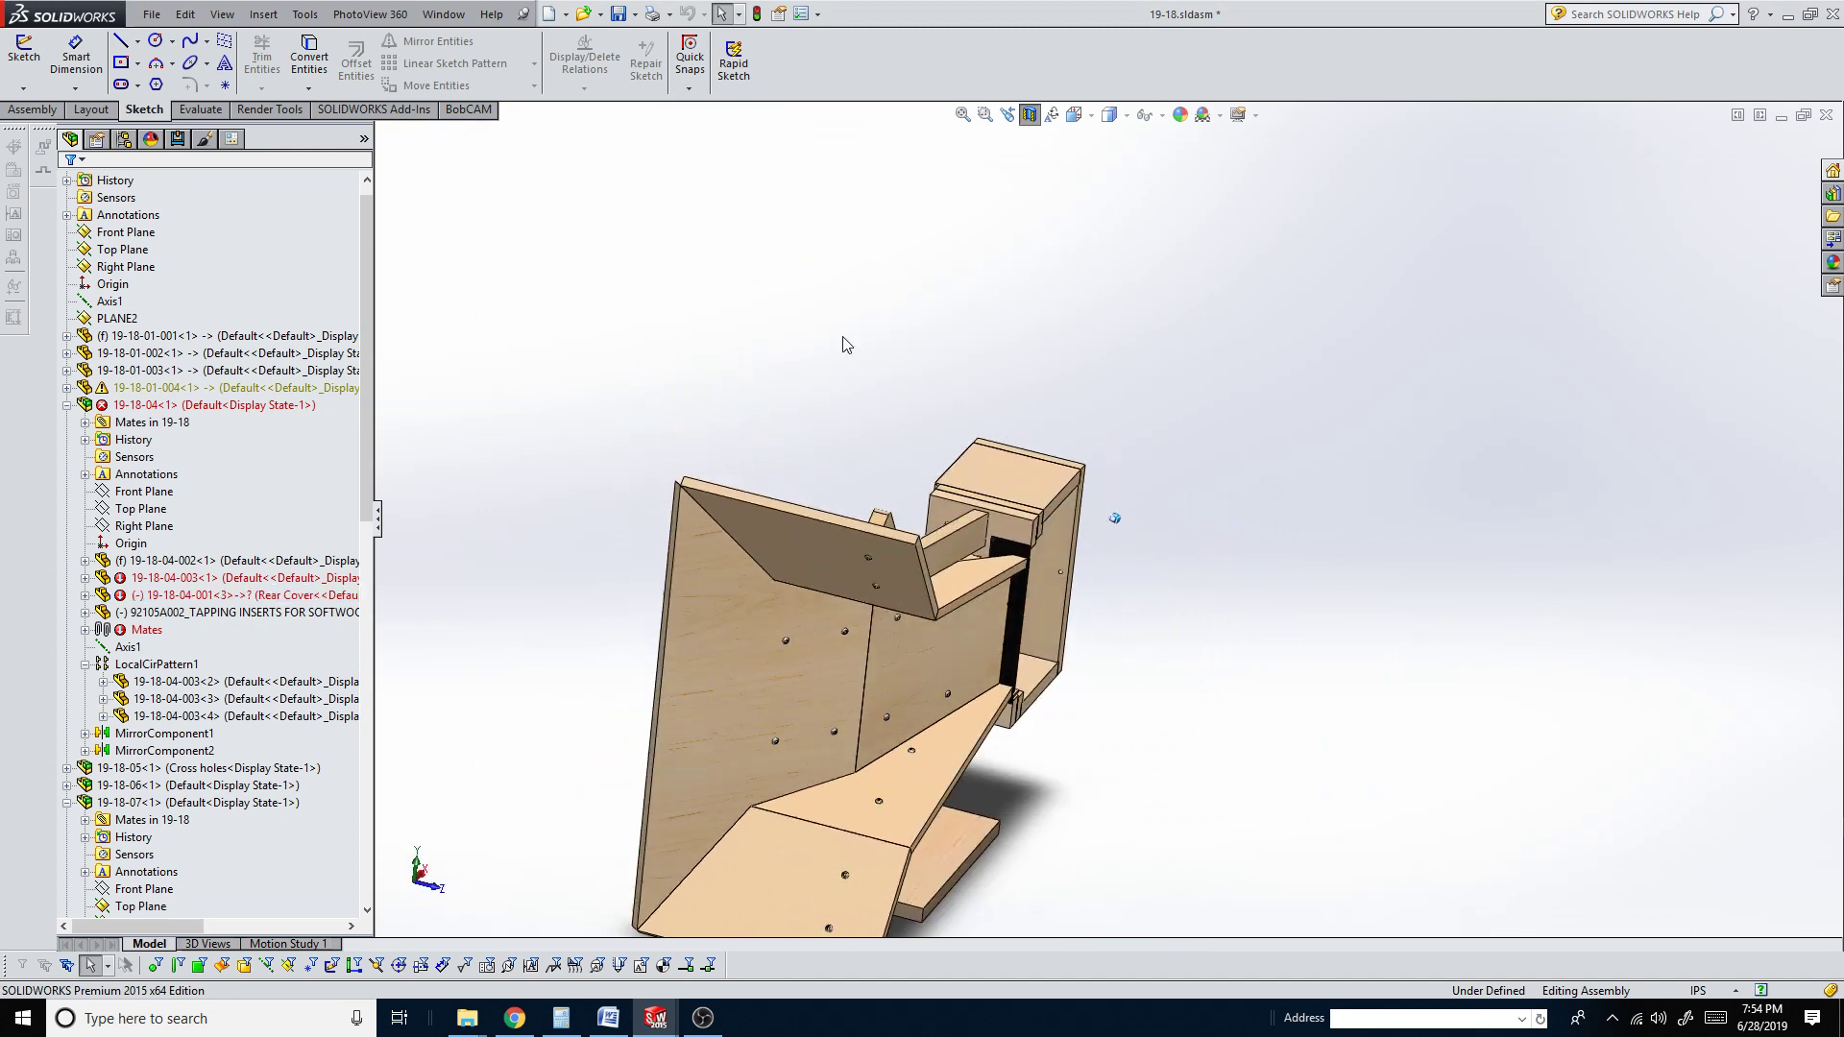
pyautogui.scroll(-5, 1392, 759)
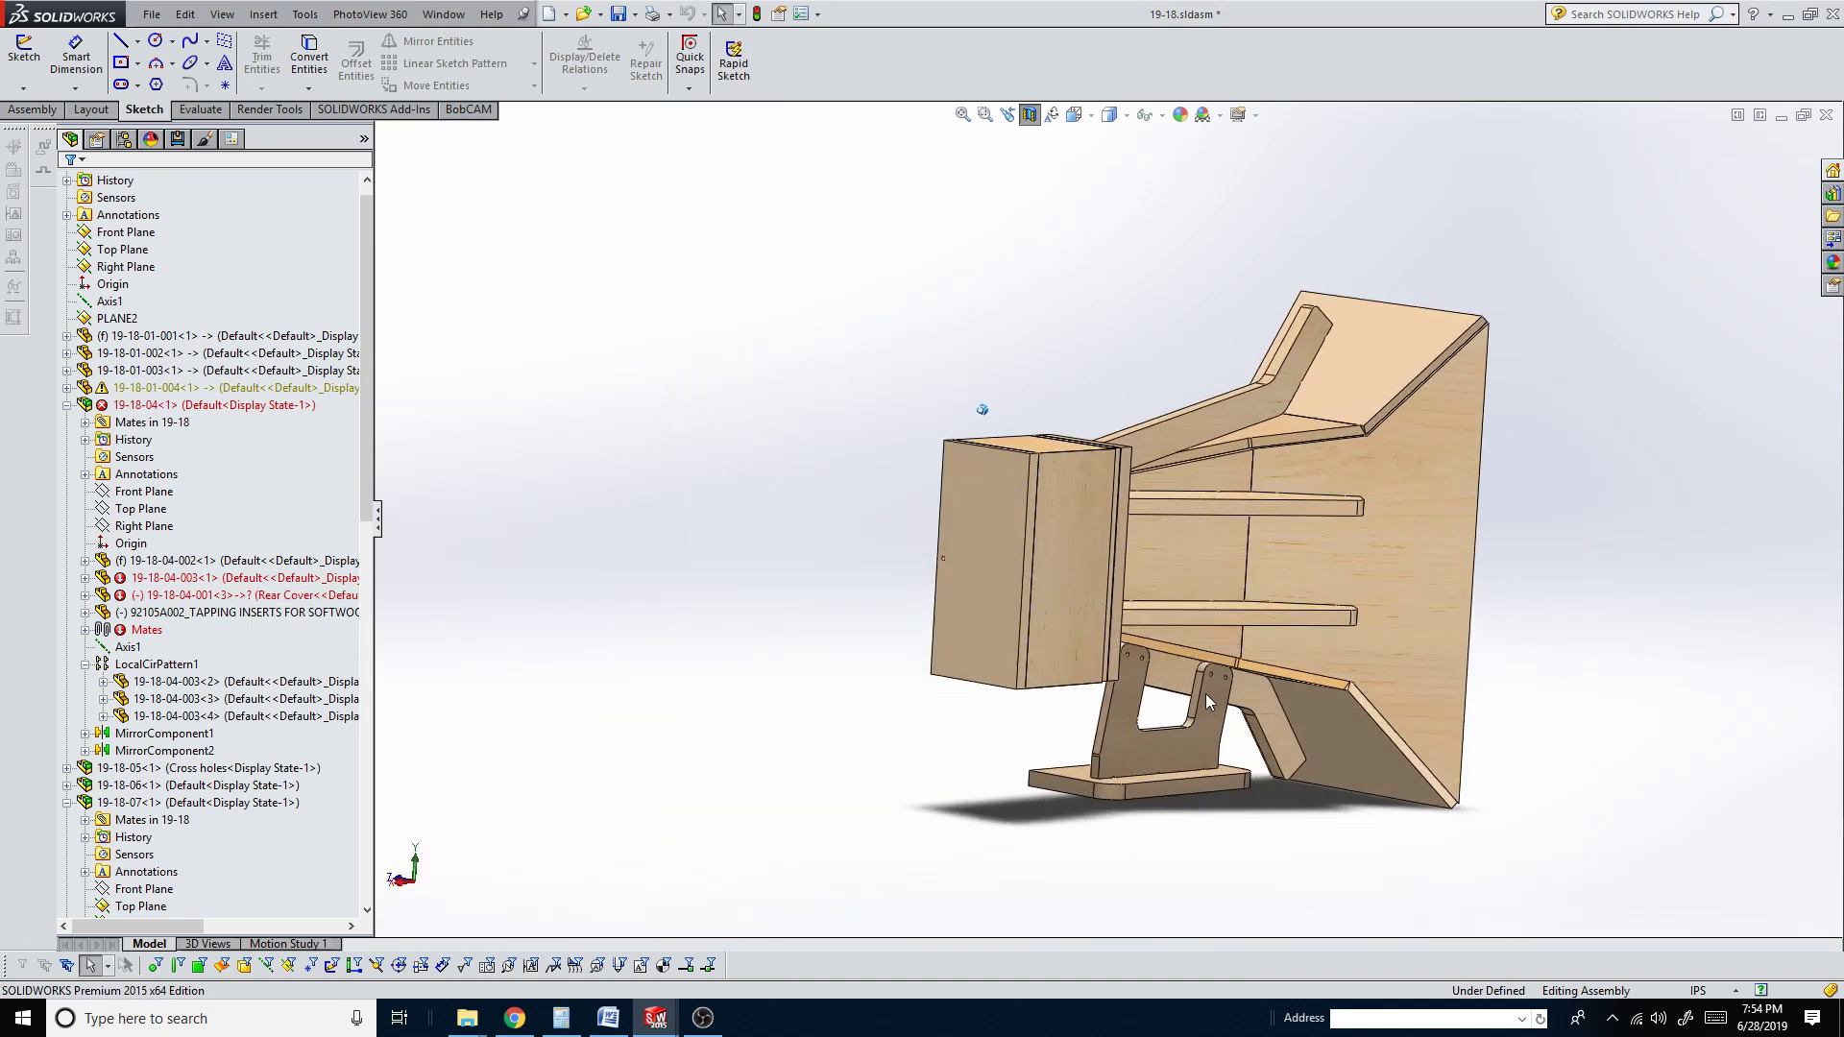
pyautogui.click(1143, 759)
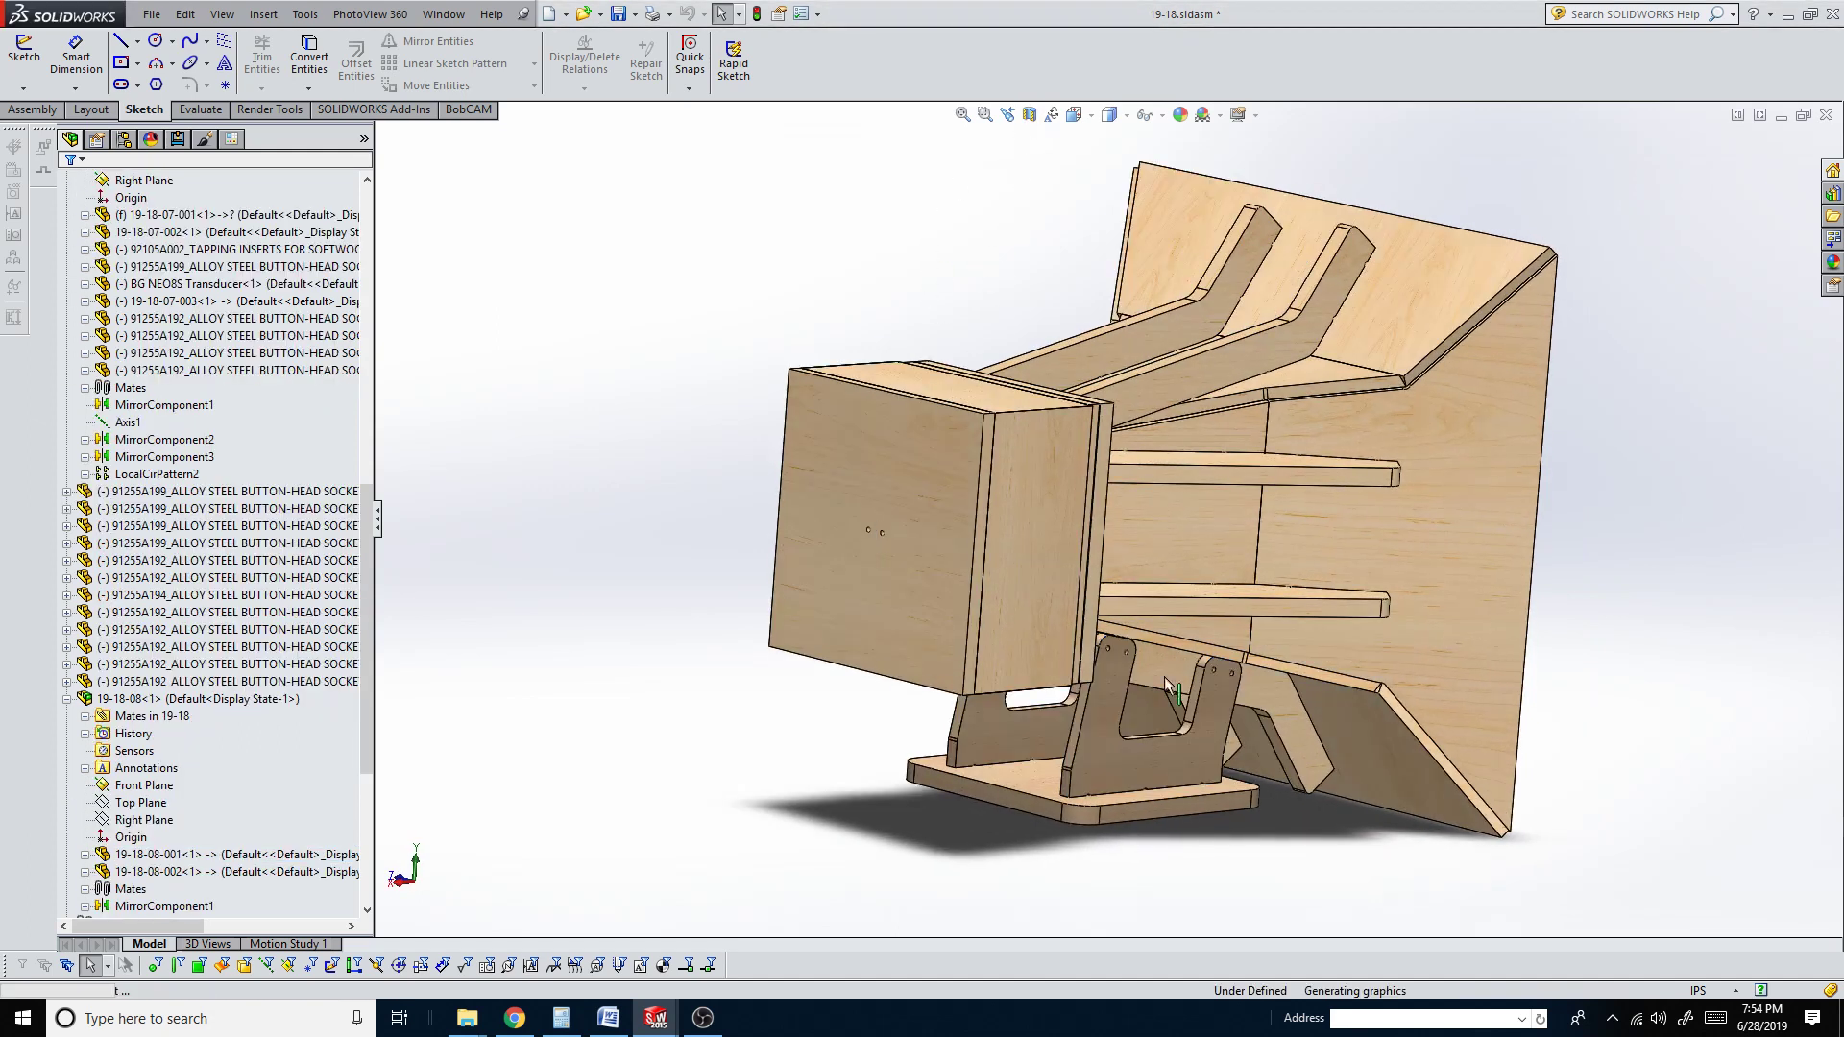
# Review the complete 19-18 assembly from the rear around to the front, including its side ribs and stand
pyautogui.press('Right')
pyautogui.press('Right')
pyautogui.press('Right')
pyautogui.press('Right')
pyautogui.press('Right')
pyautogui.press('Right')
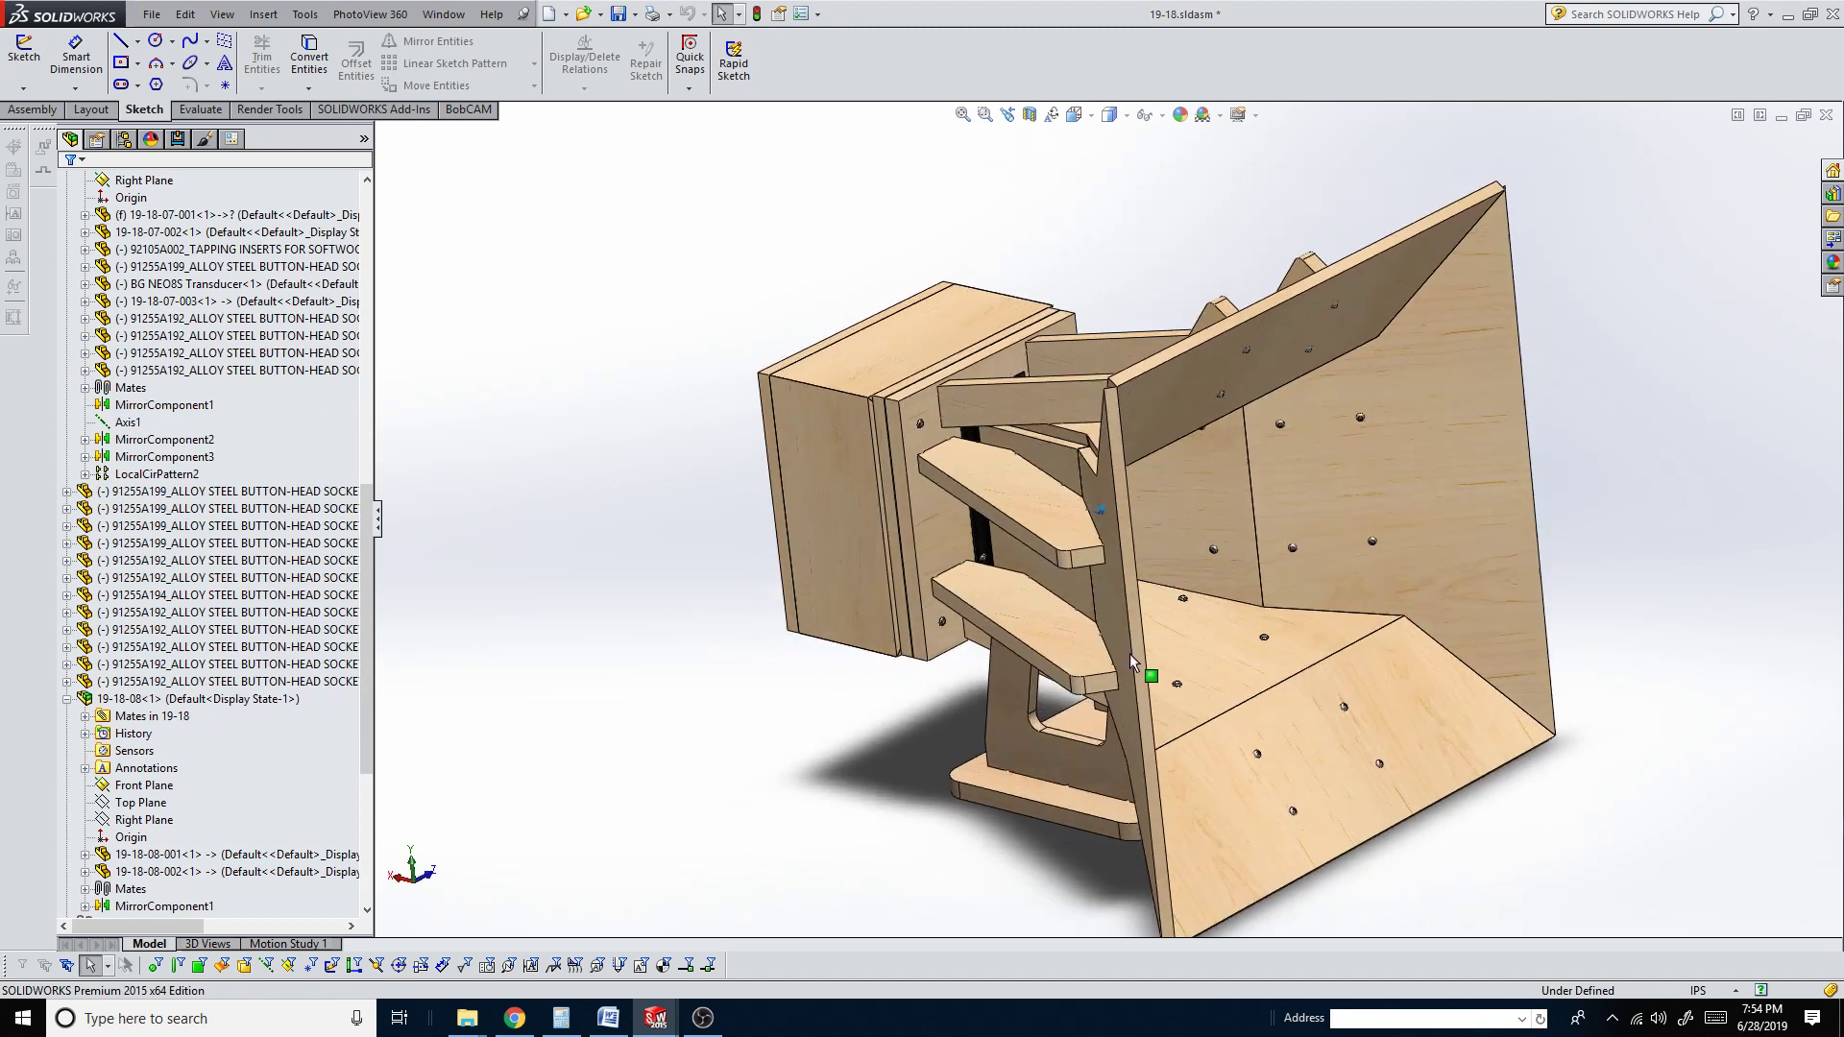
pyautogui.press('Right')
pyautogui.press('Right')
pyautogui.press('Right')
pyautogui.press('Right')
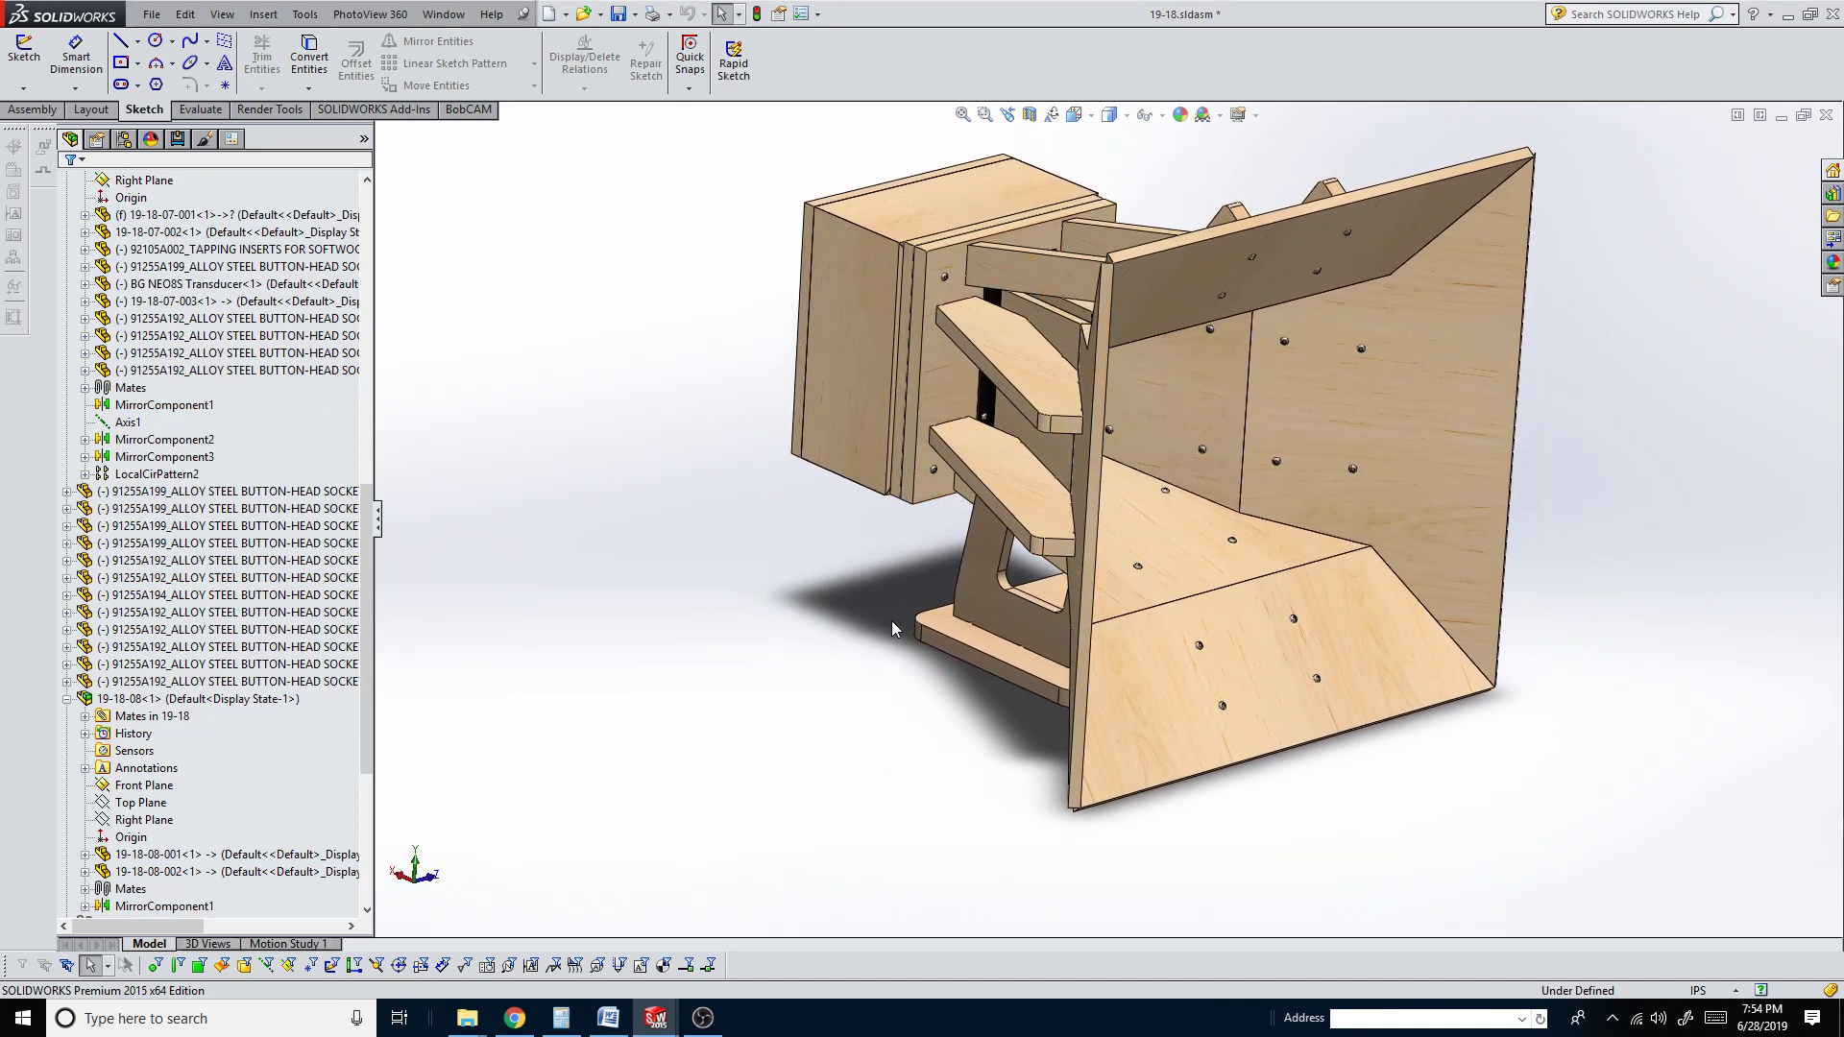
# Look straight into the 19-18 horn's mouth, down the tapered throat to the transducer slot
pyautogui.press('Right')
pyautogui.press('Right')
pyautogui.press('Right')
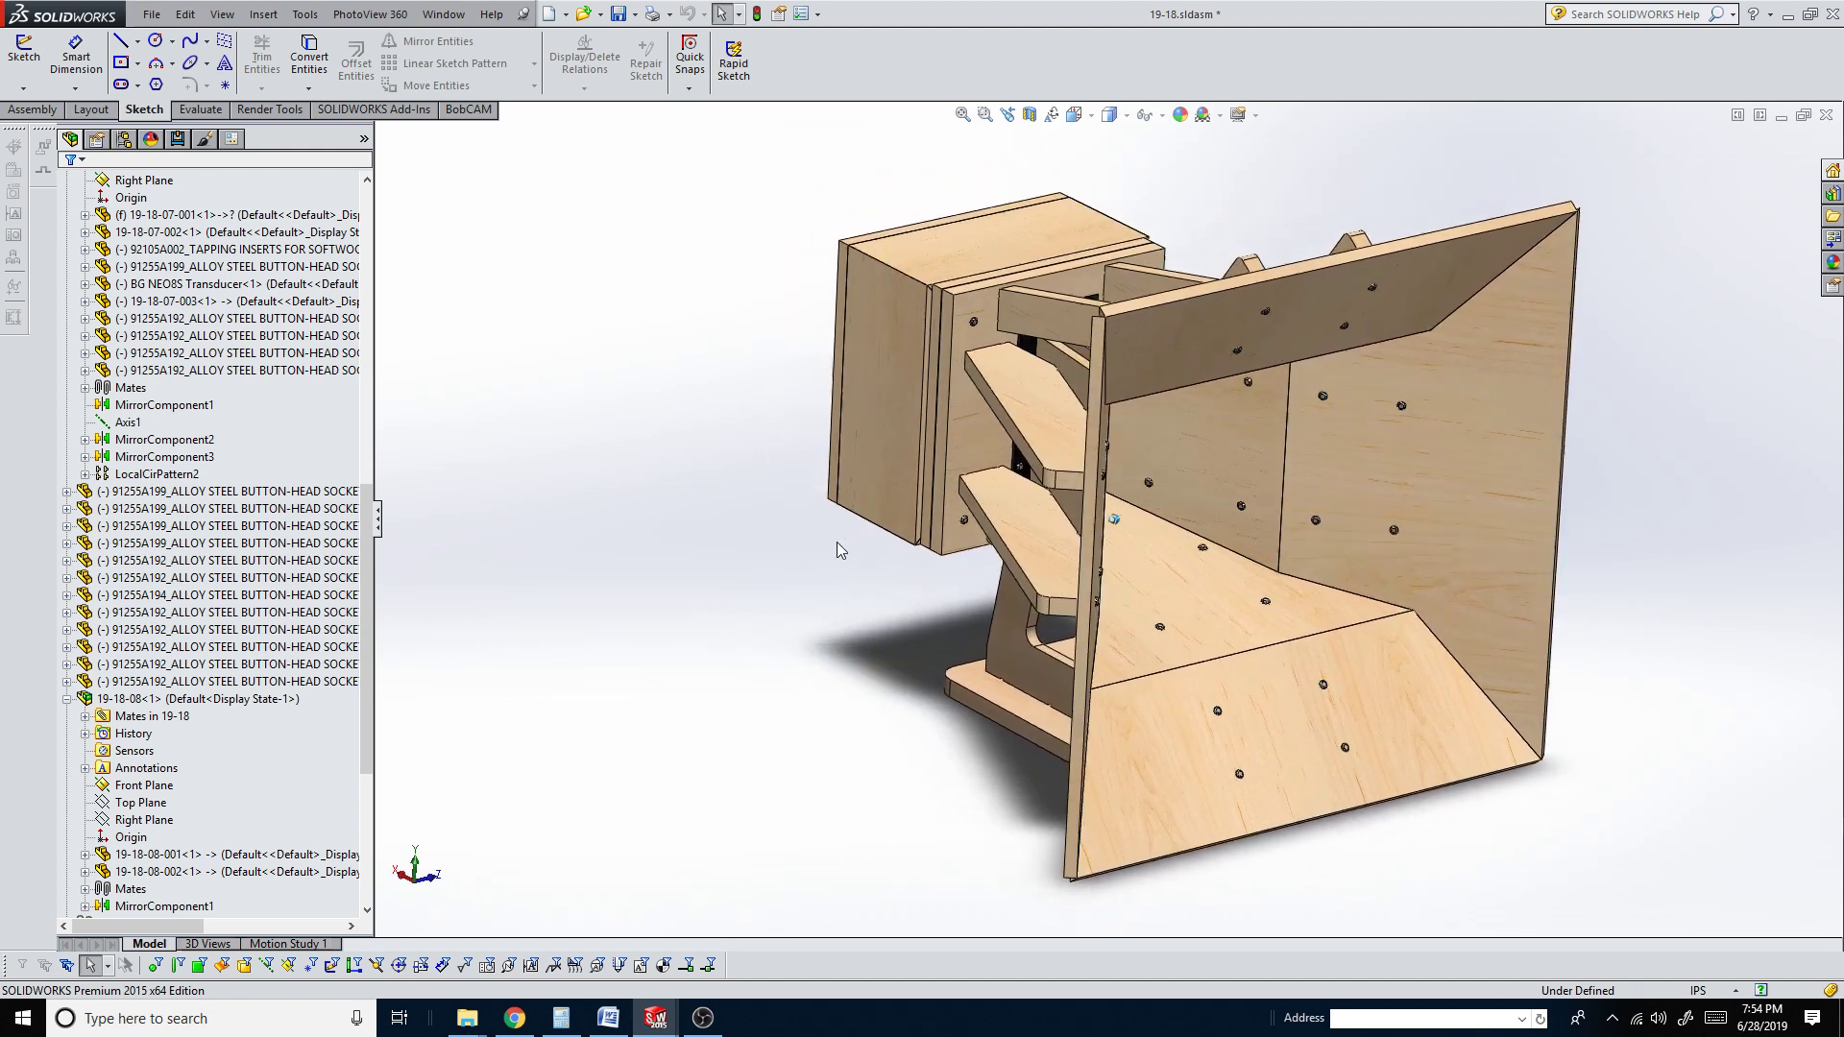
pyautogui.press('Right')
pyautogui.press('Right')
pyautogui.press('z')
pyautogui.press('z')
pyautogui.press('z')
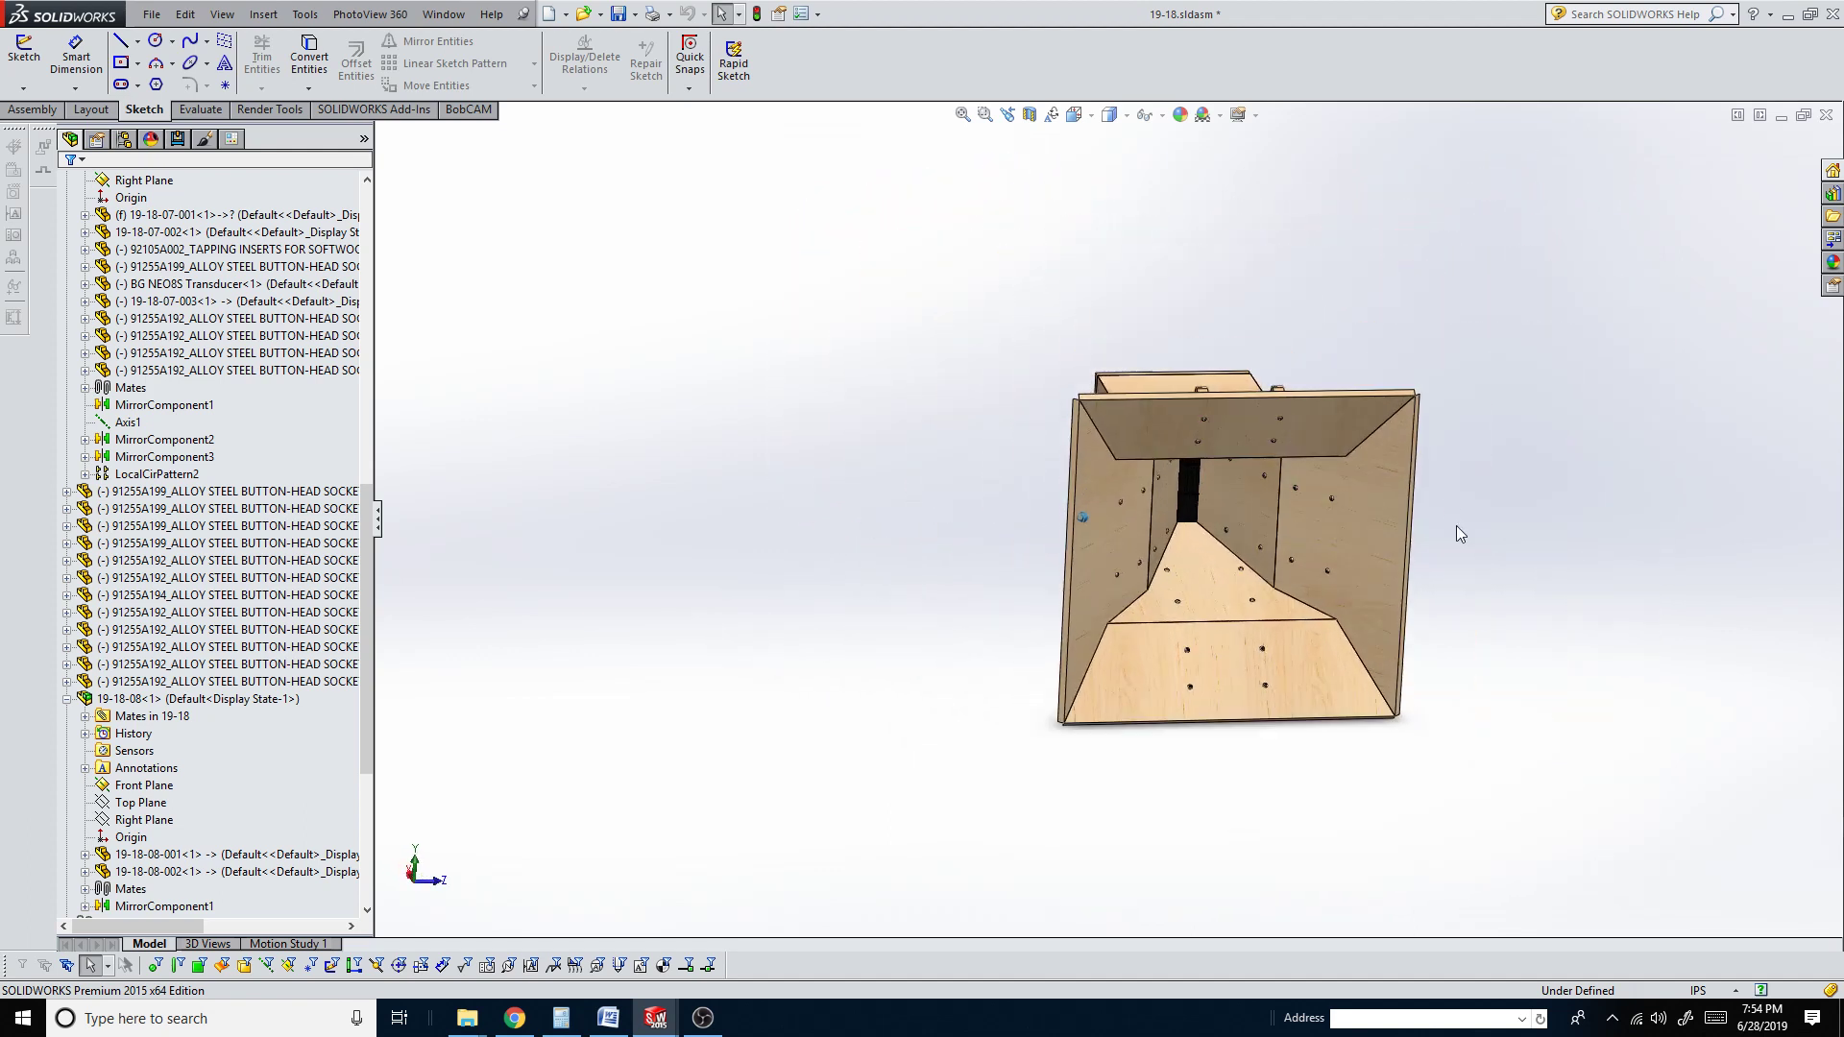
pyautogui.press('Right')
pyautogui.press('Right')
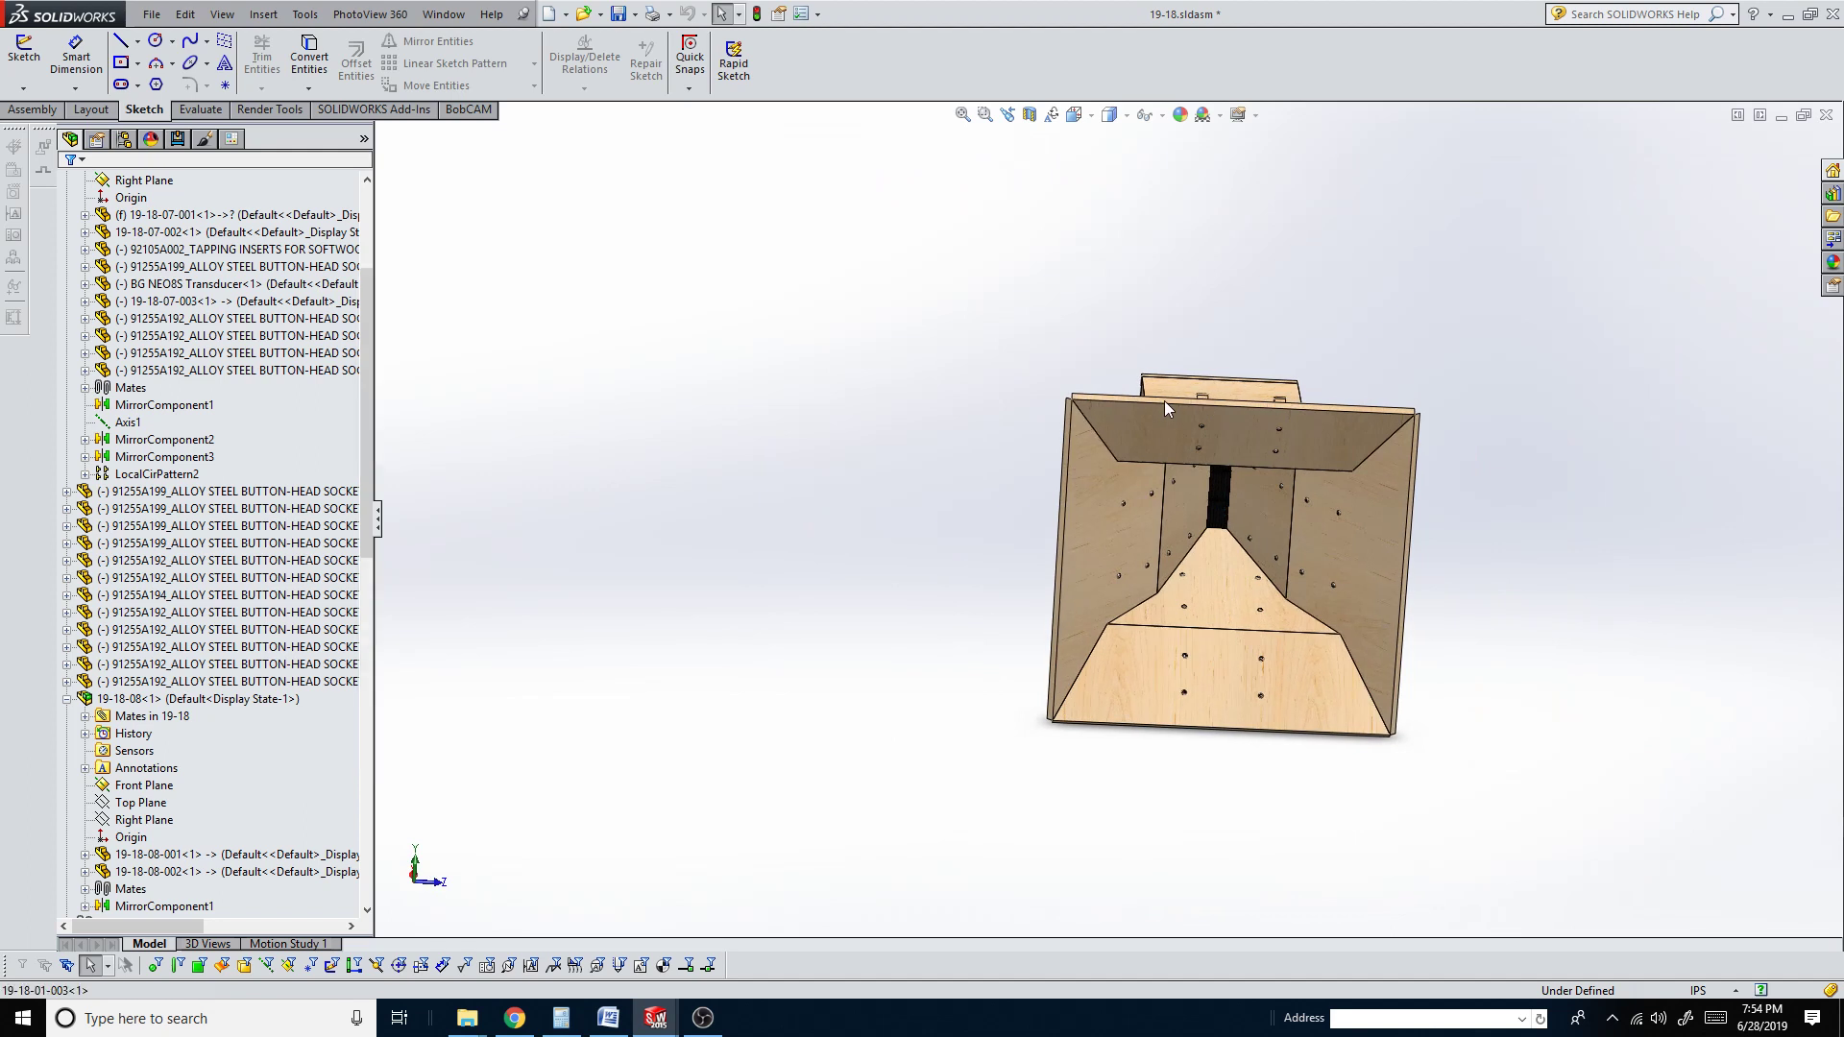
# Select the upper flared mouth panel 19-18-01-003 and inspect the horn from its ribbed side
pyautogui.click(1164, 400)
pyautogui.press('Right')
pyautogui.press('Right')
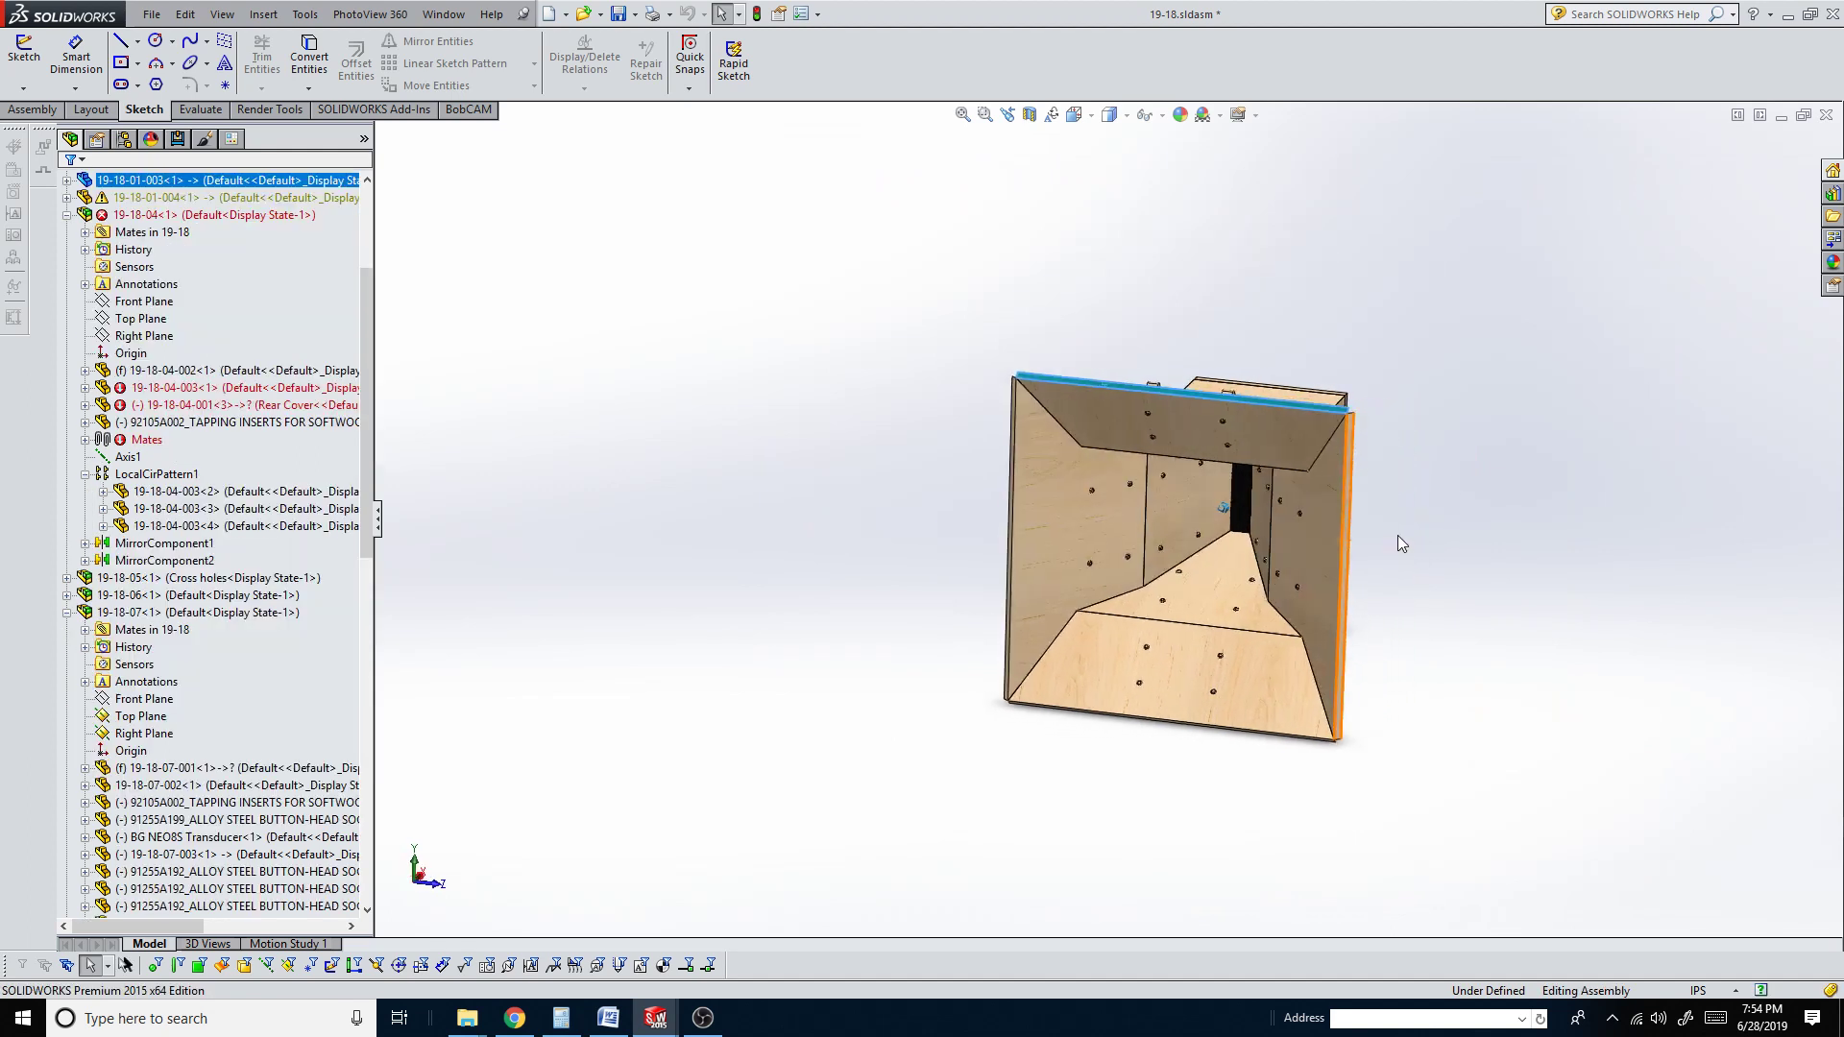
pyautogui.moveTo(1397, 533); pyautogui.dragTo(1379, 528, button='middle')
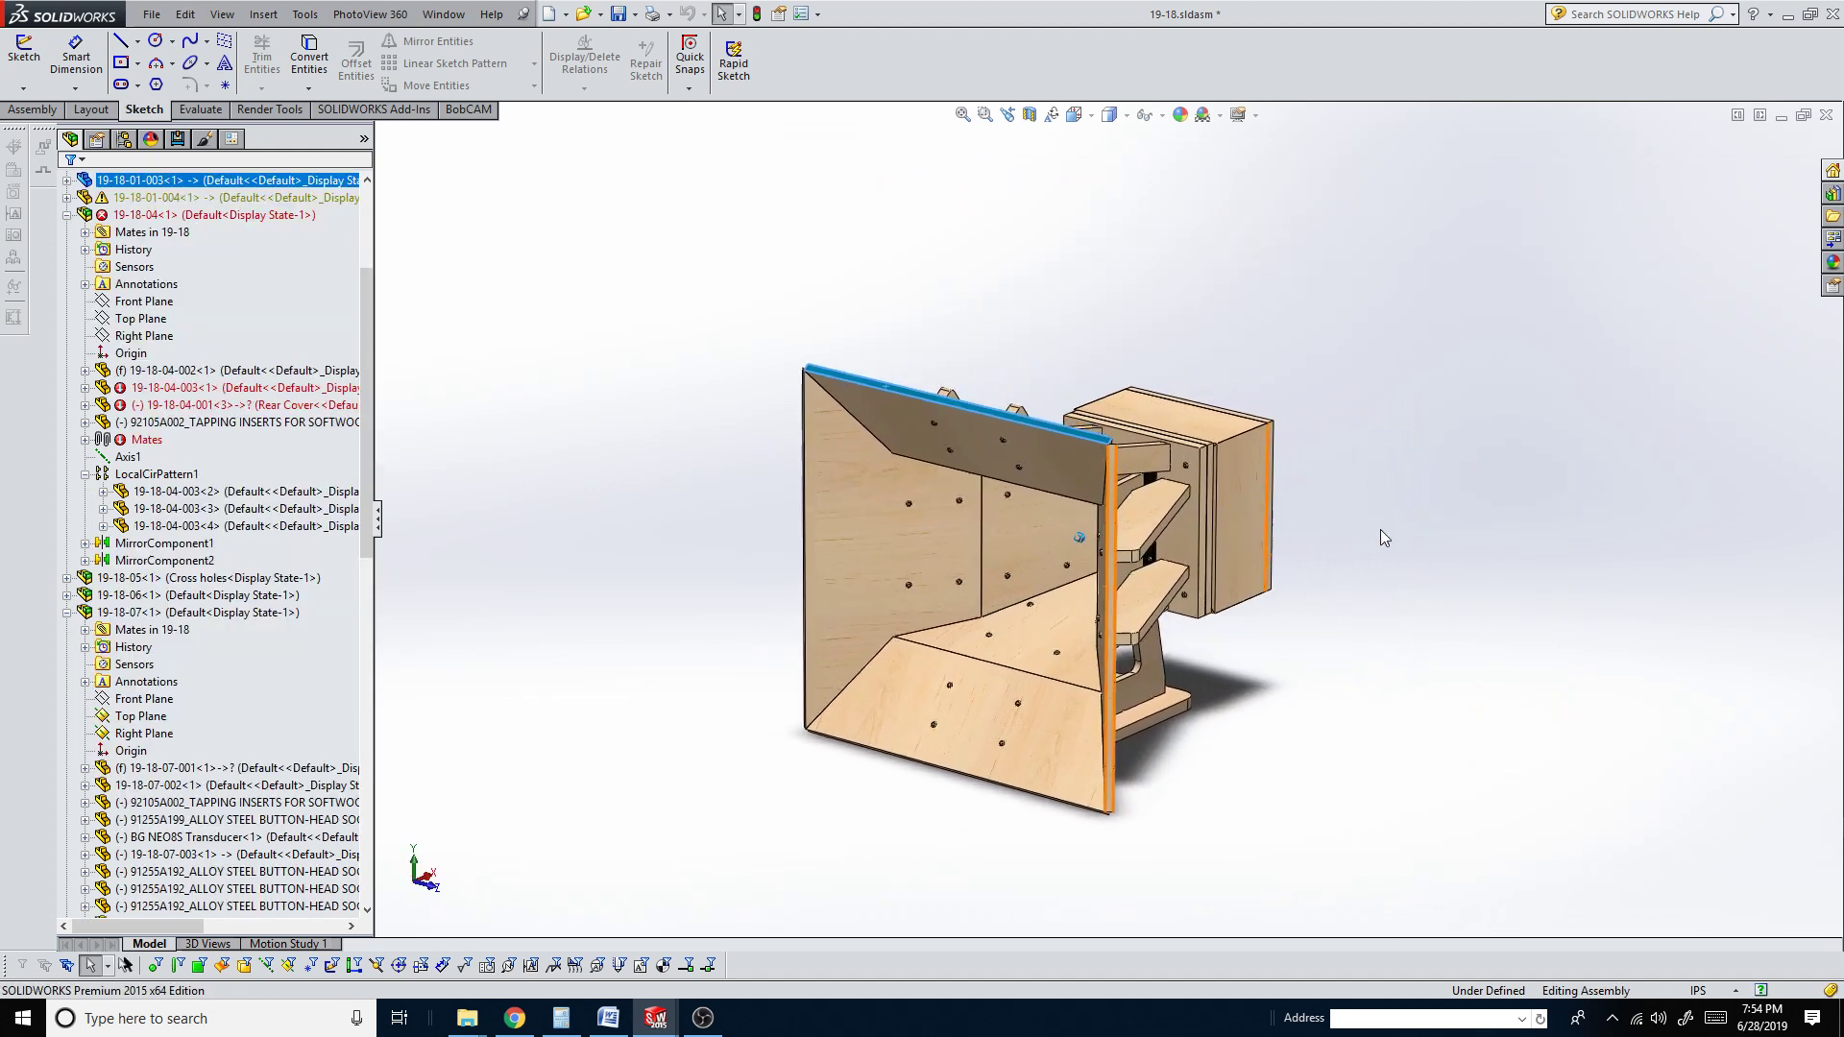
pyautogui.press('Left')
pyautogui.press('Left')
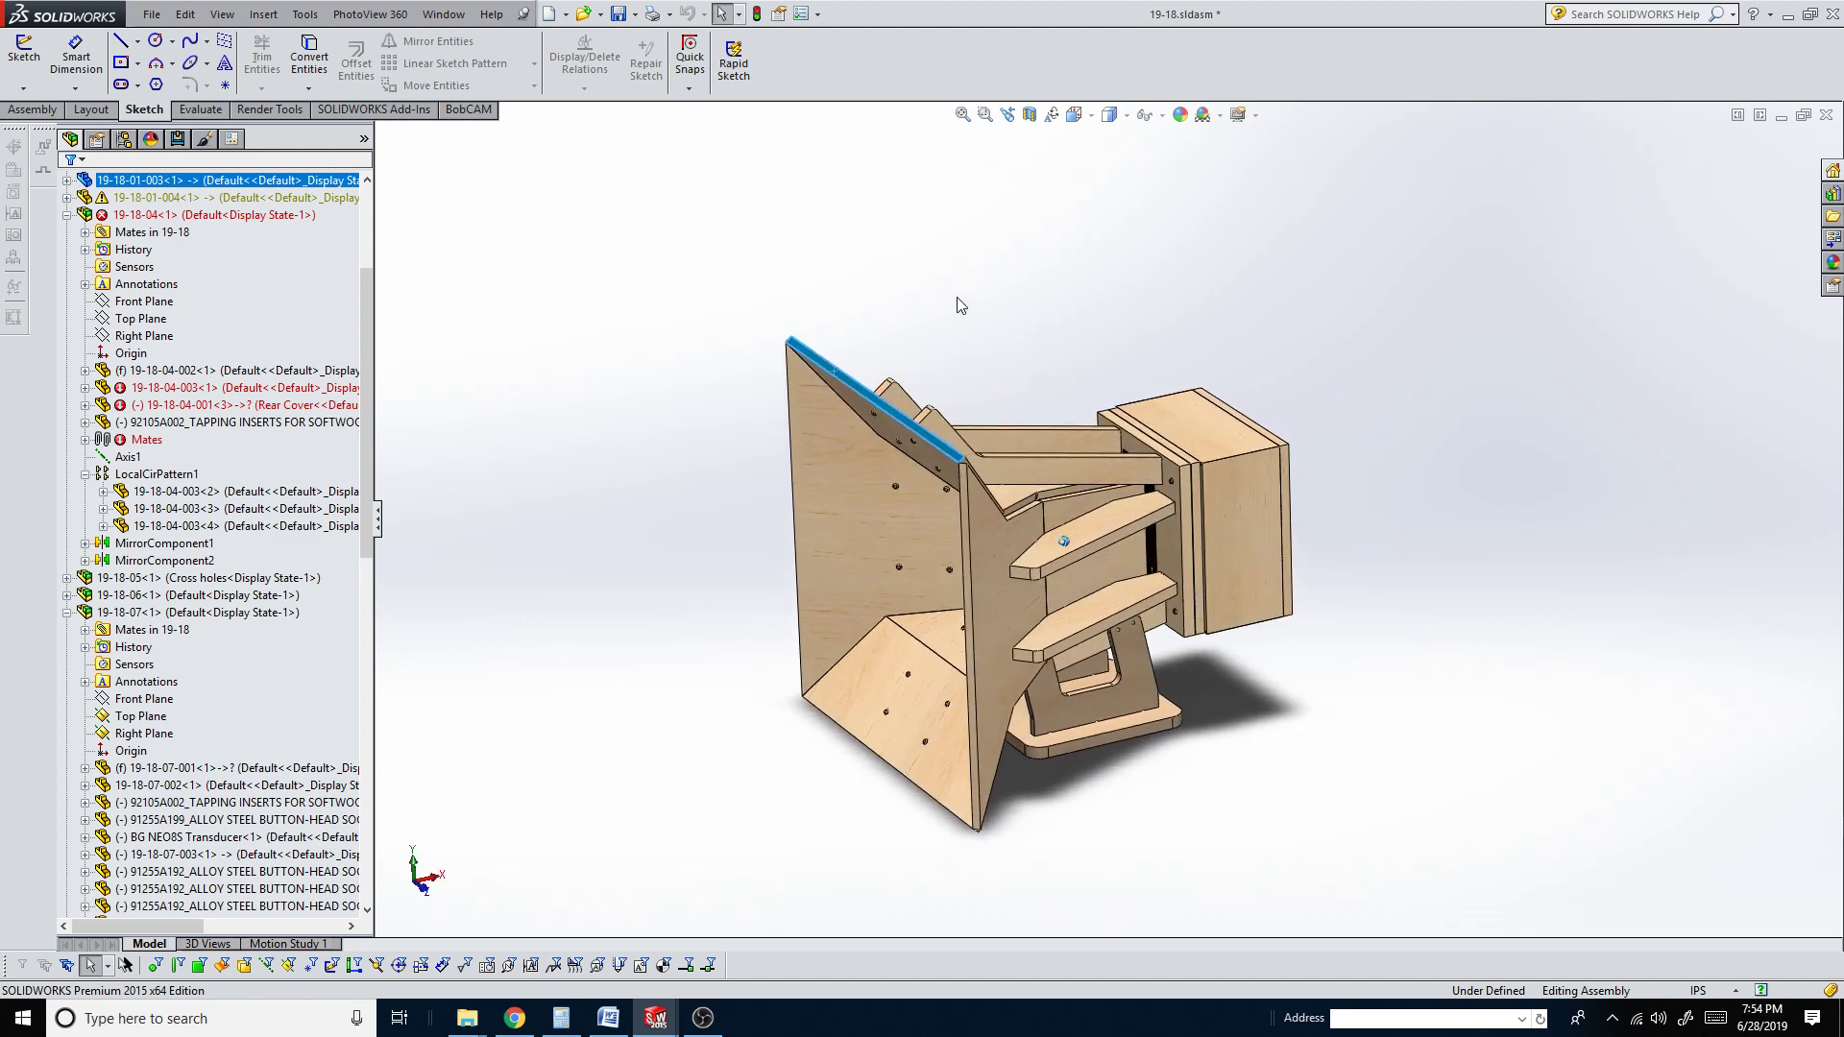
# Compare front and three-quarter views of the 19-18 horn mouth, ribs and driver enclosure, clearing the panel selection
pyautogui.press('Right')
pyautogui.press('Right')
pyautogui.press('Right')
pyautogui.press('Right')
pyautogui.press('Left')
pyautogui.press('Left')
pyautogui.press('Left')
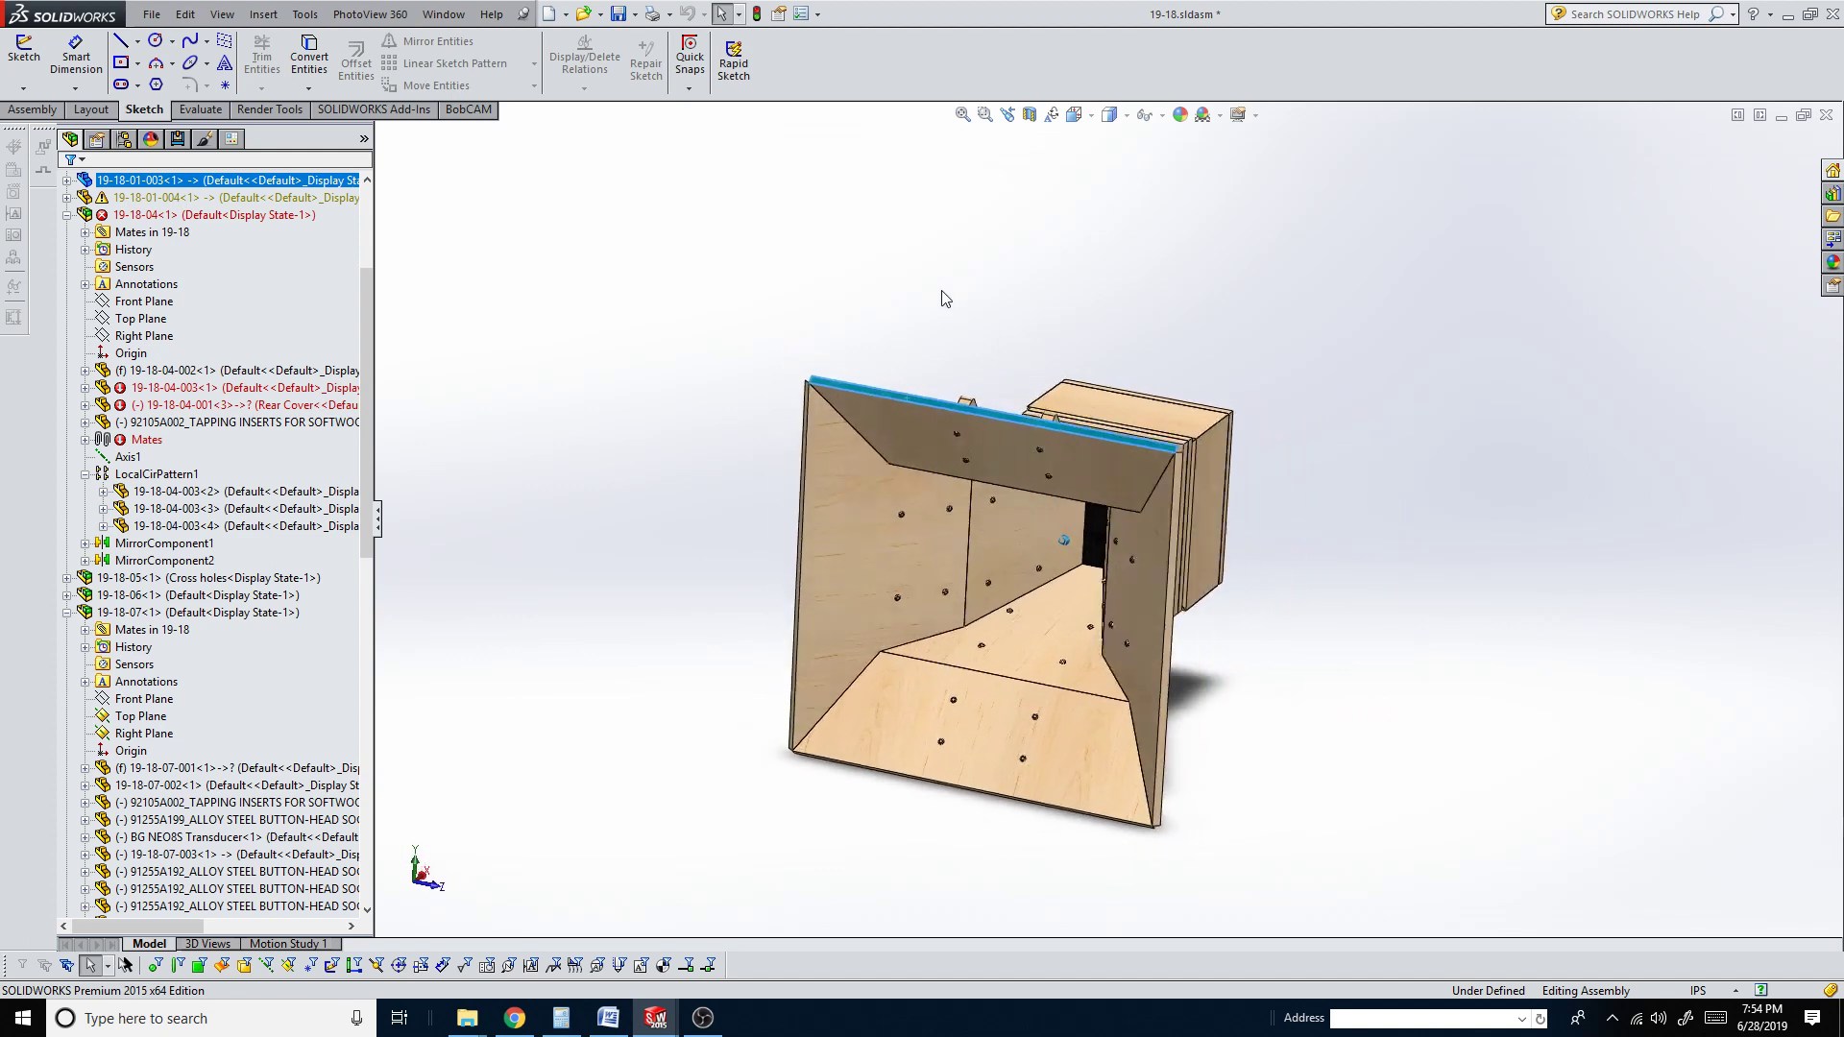
pyautogui.press('Right')
pyautogui.press('Right')
pyautogui.press('Right')
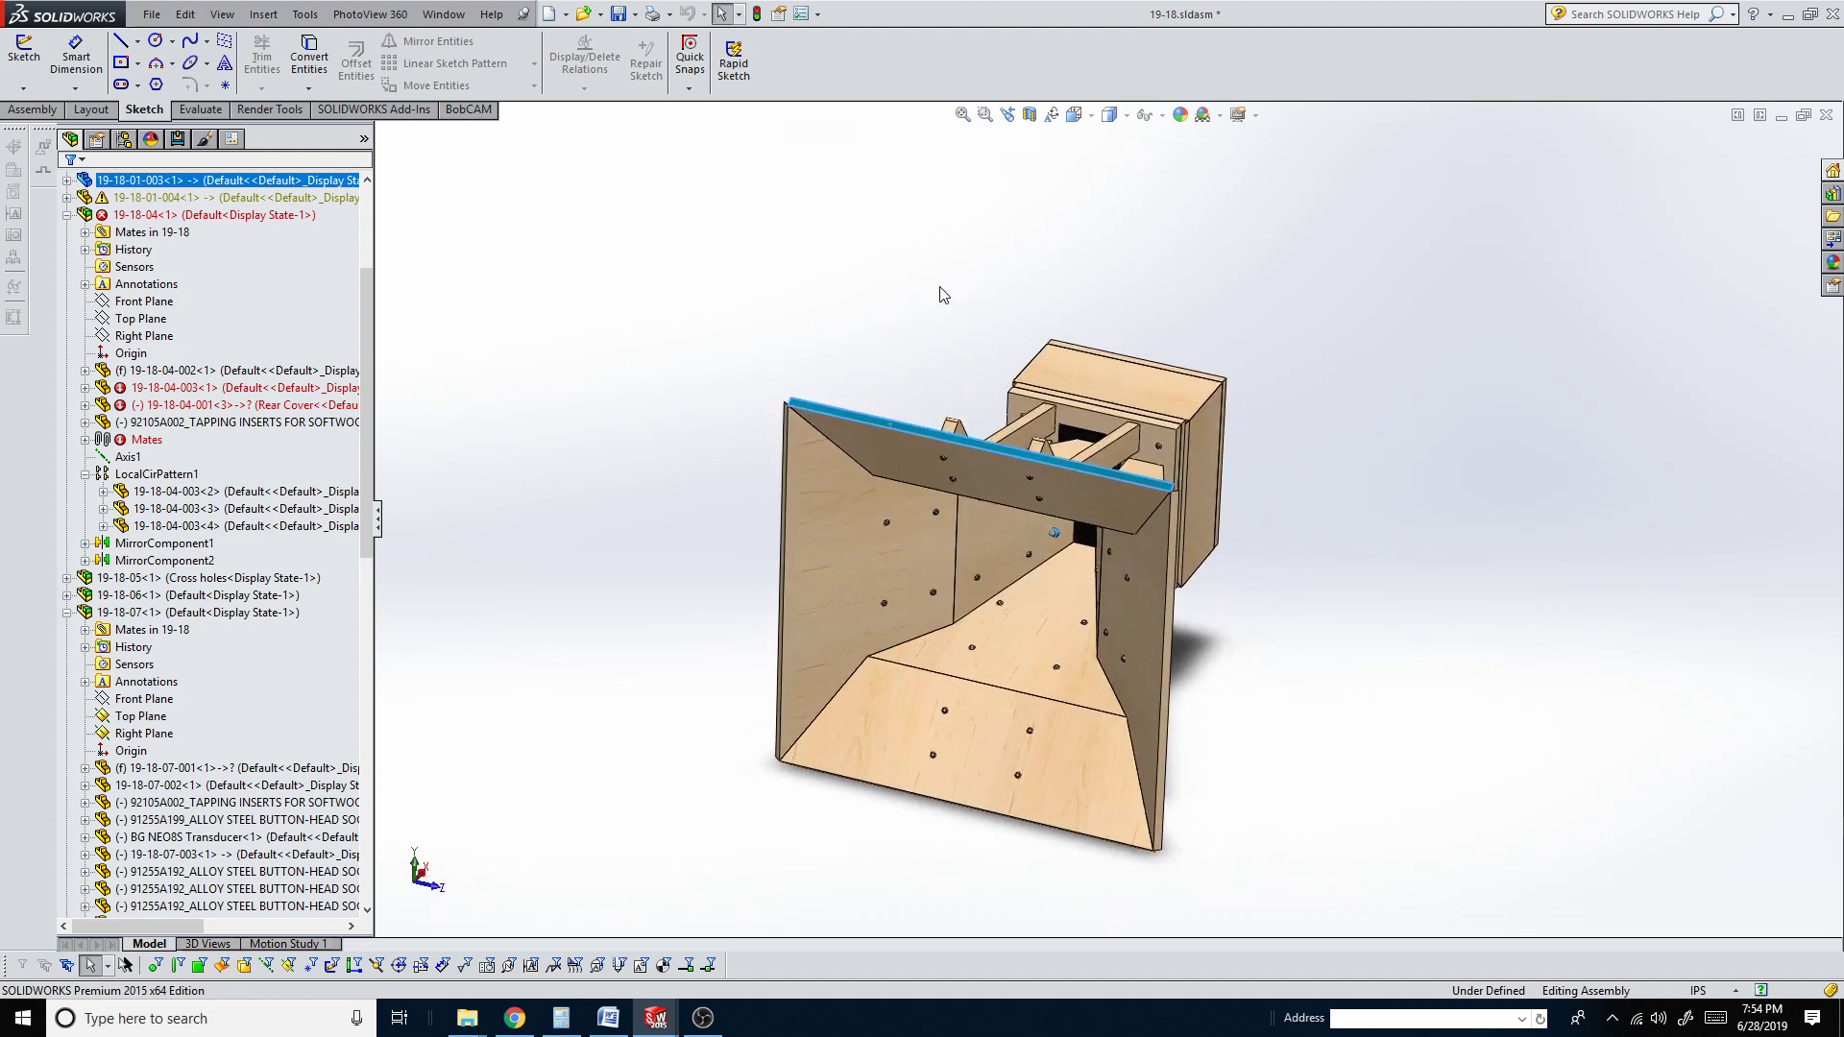
pyautogui.press('Right')
pyautogui.press('Right')
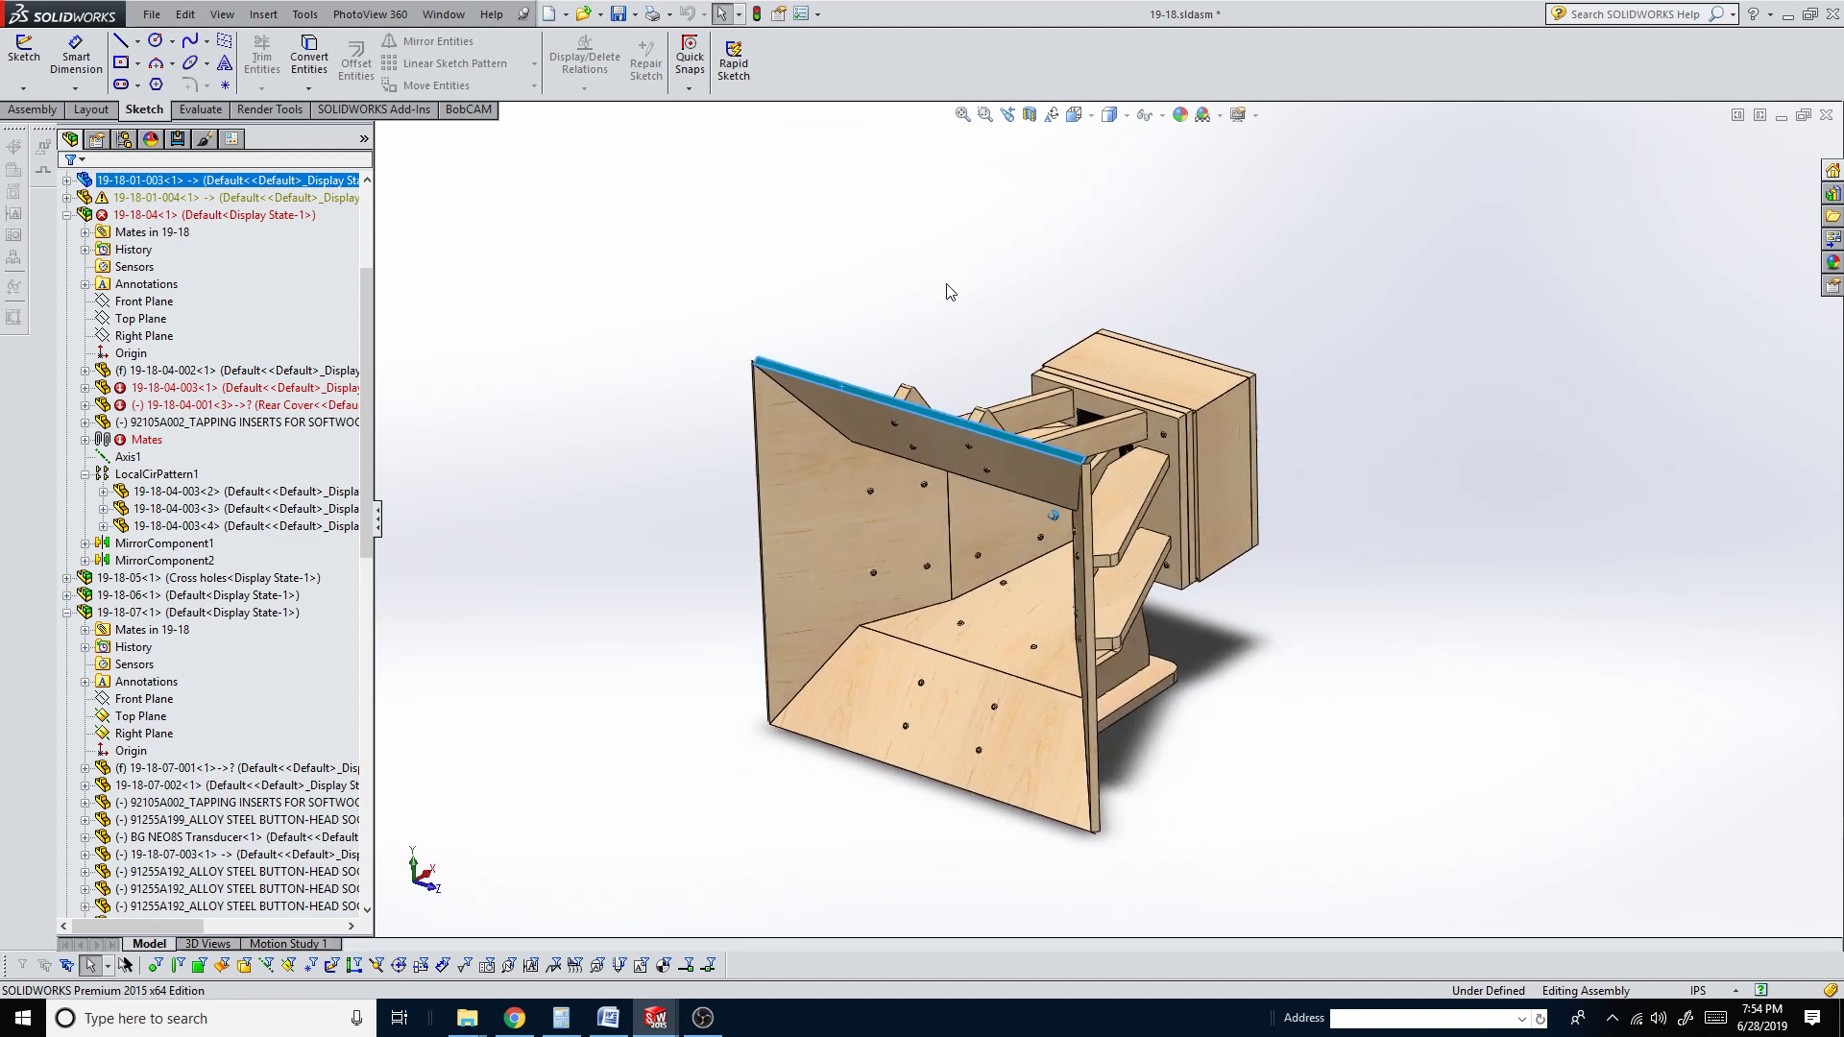
pyautogui.press('Right')
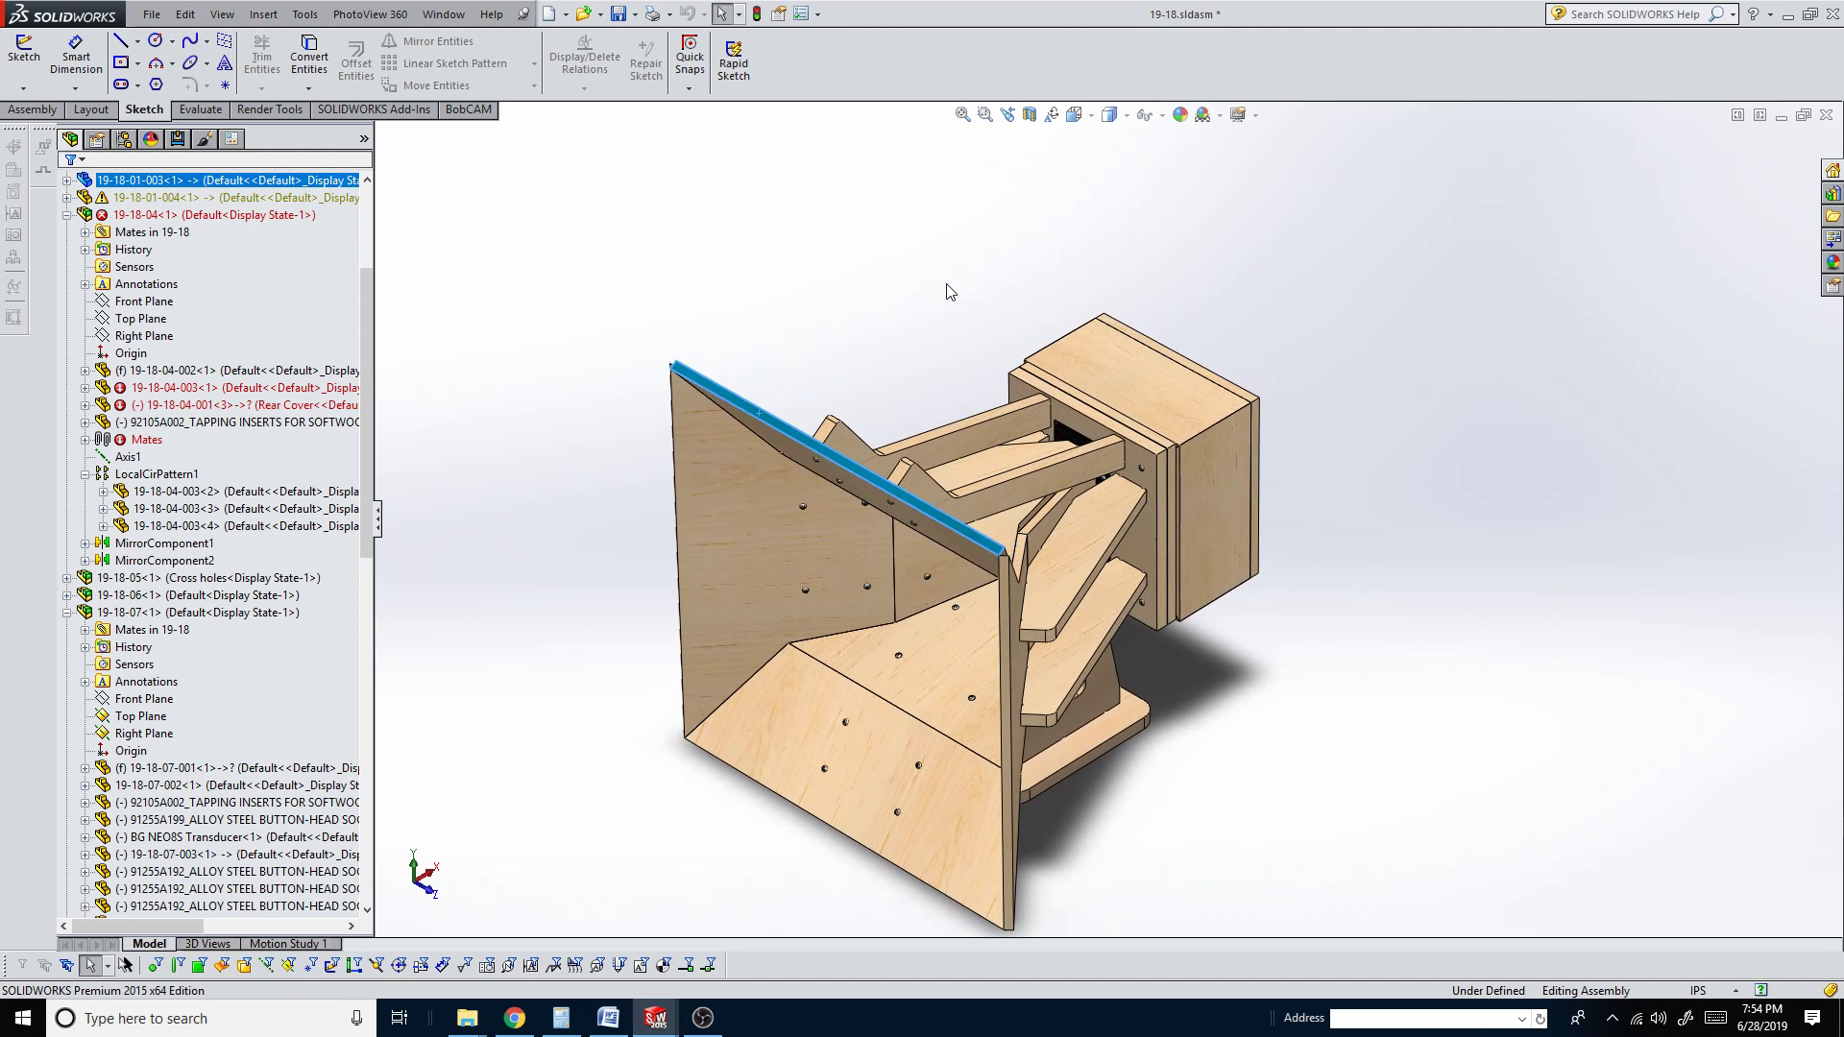
pyautogui.press('Left')
pyautogui.press('Left')
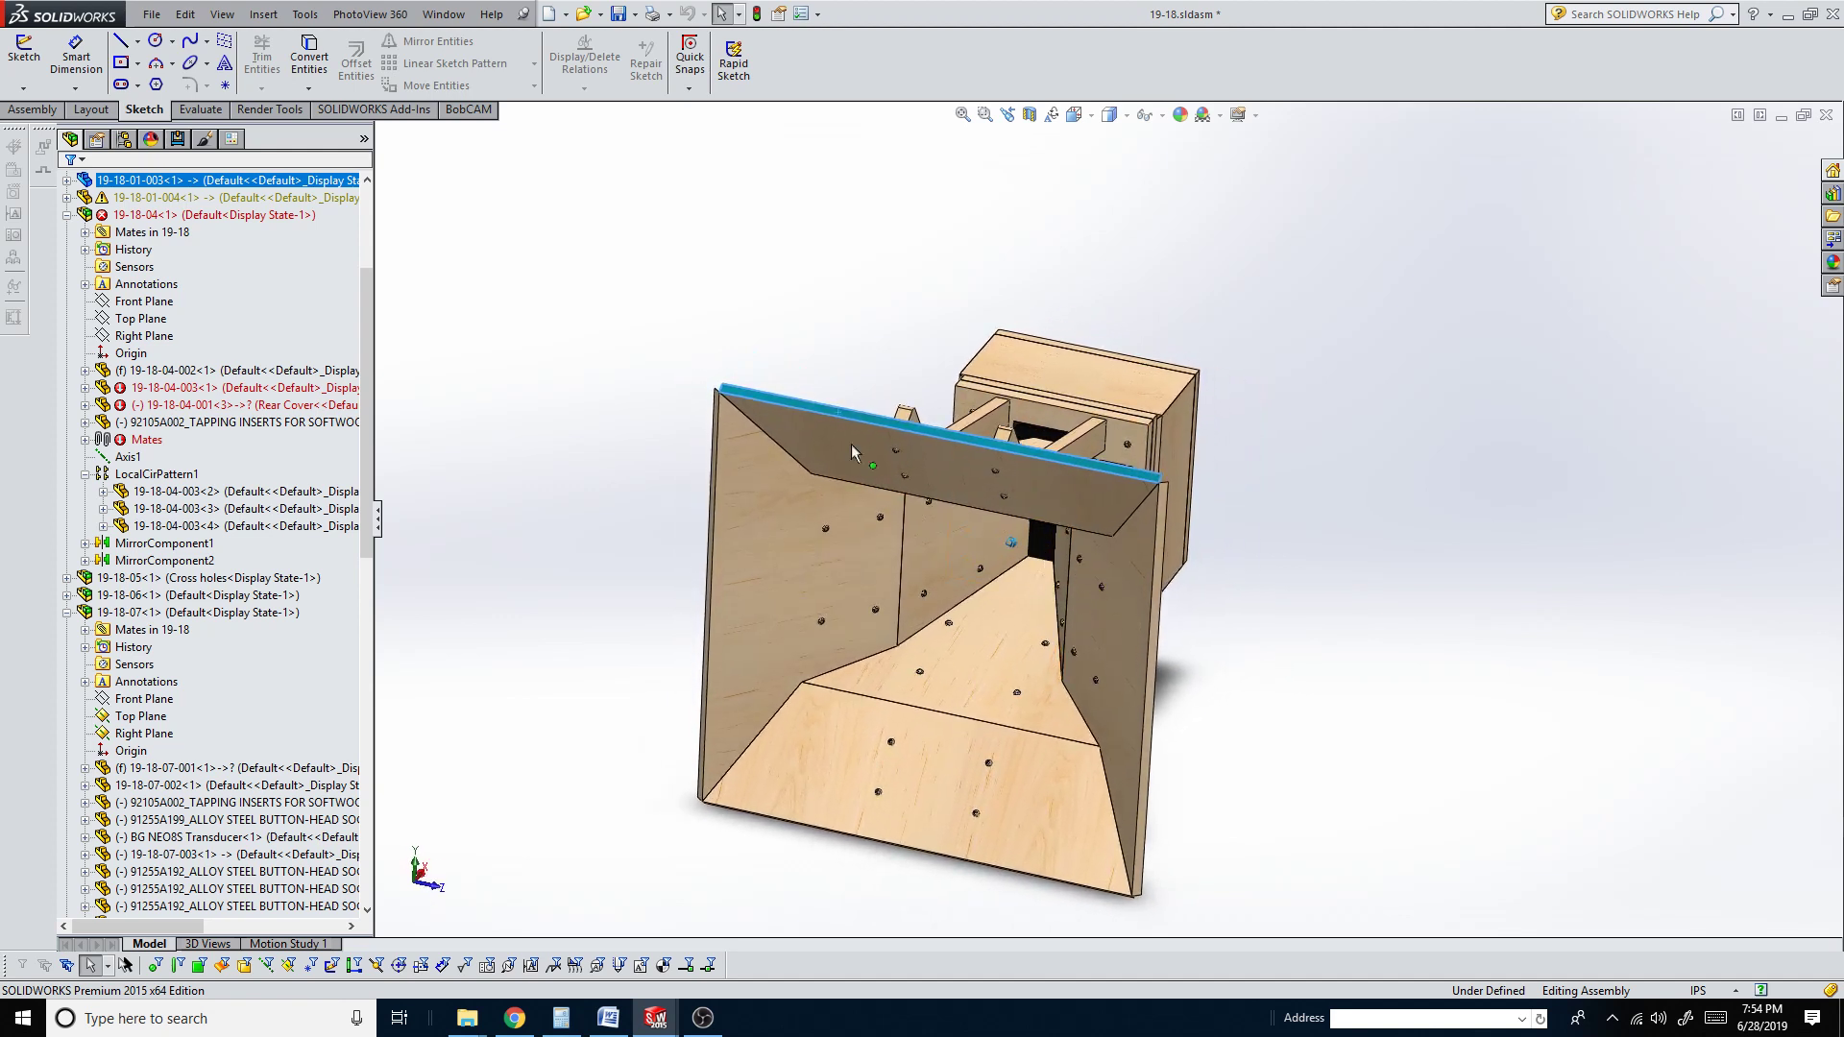
pyautogui.press('Right')
pyautogui.press('Right')
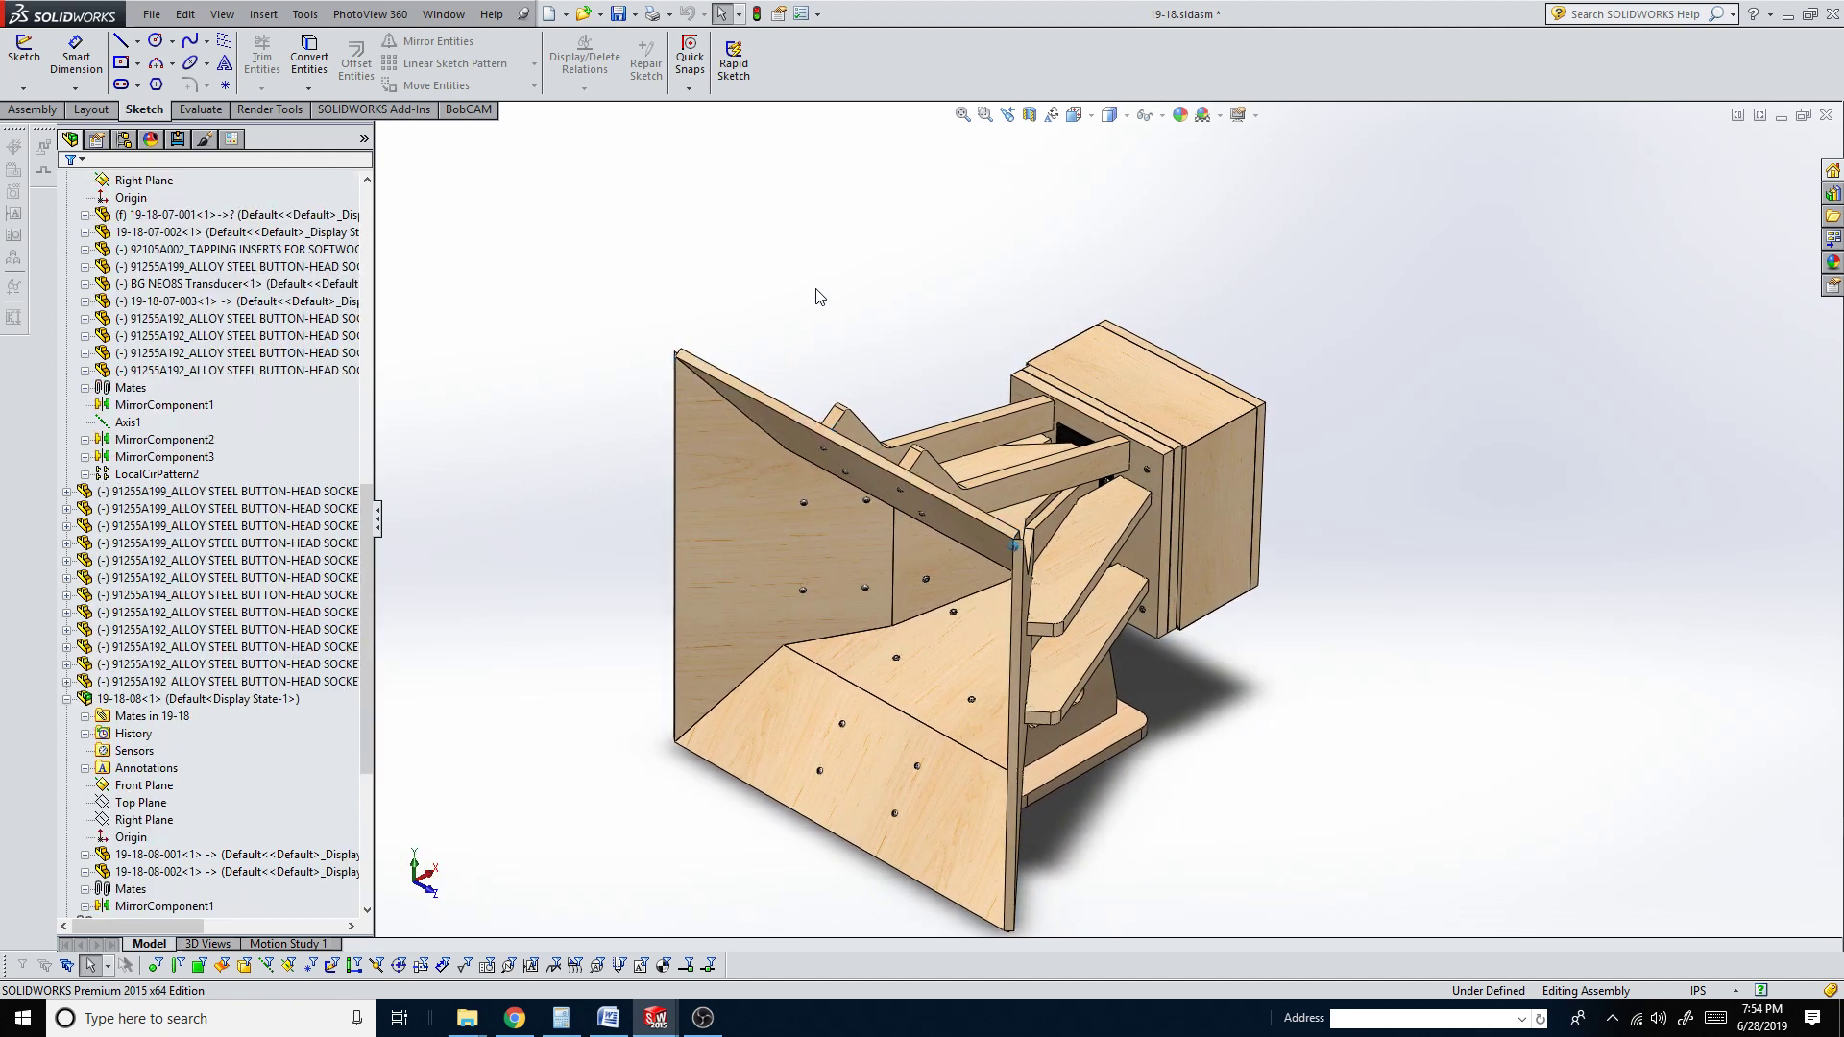
pyautogui.press('Down')
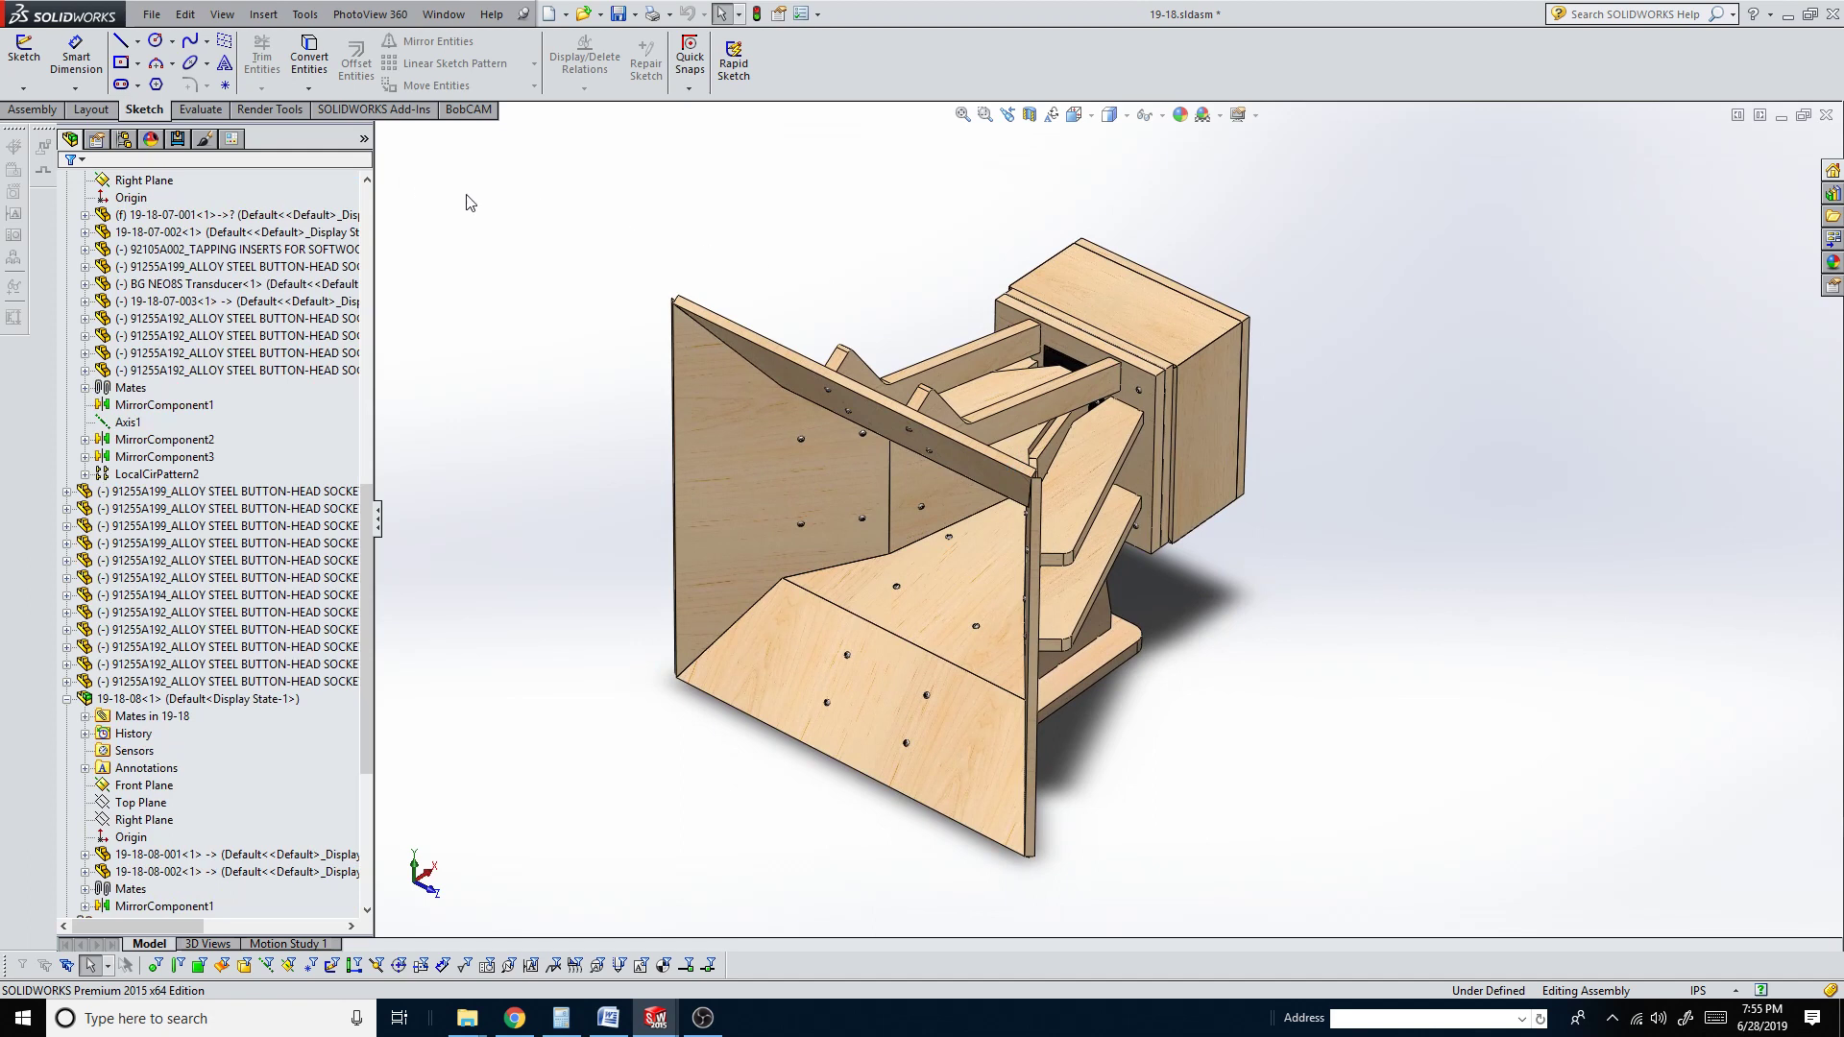
# Switch to the open 19-17 assembly and review its horn from the front and in an isometric view
pyautogui.click(439, 17)
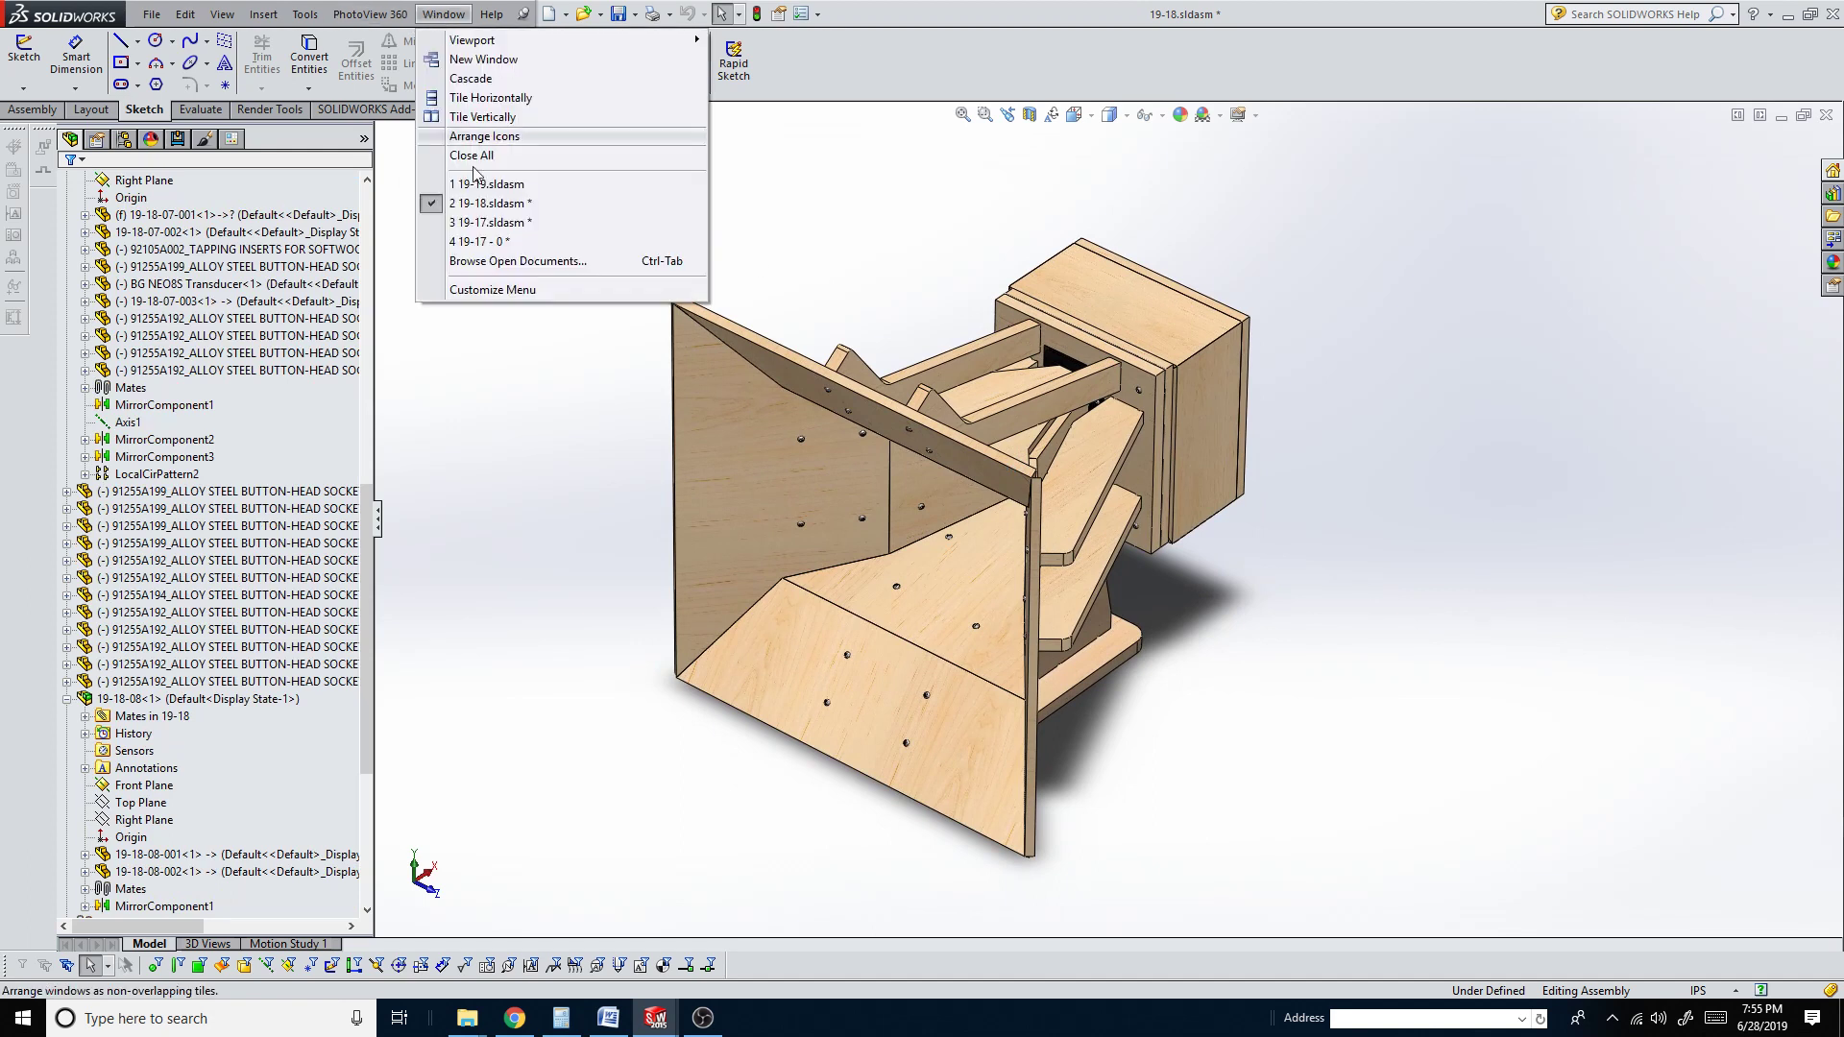
pyautogui.click(477, 223)
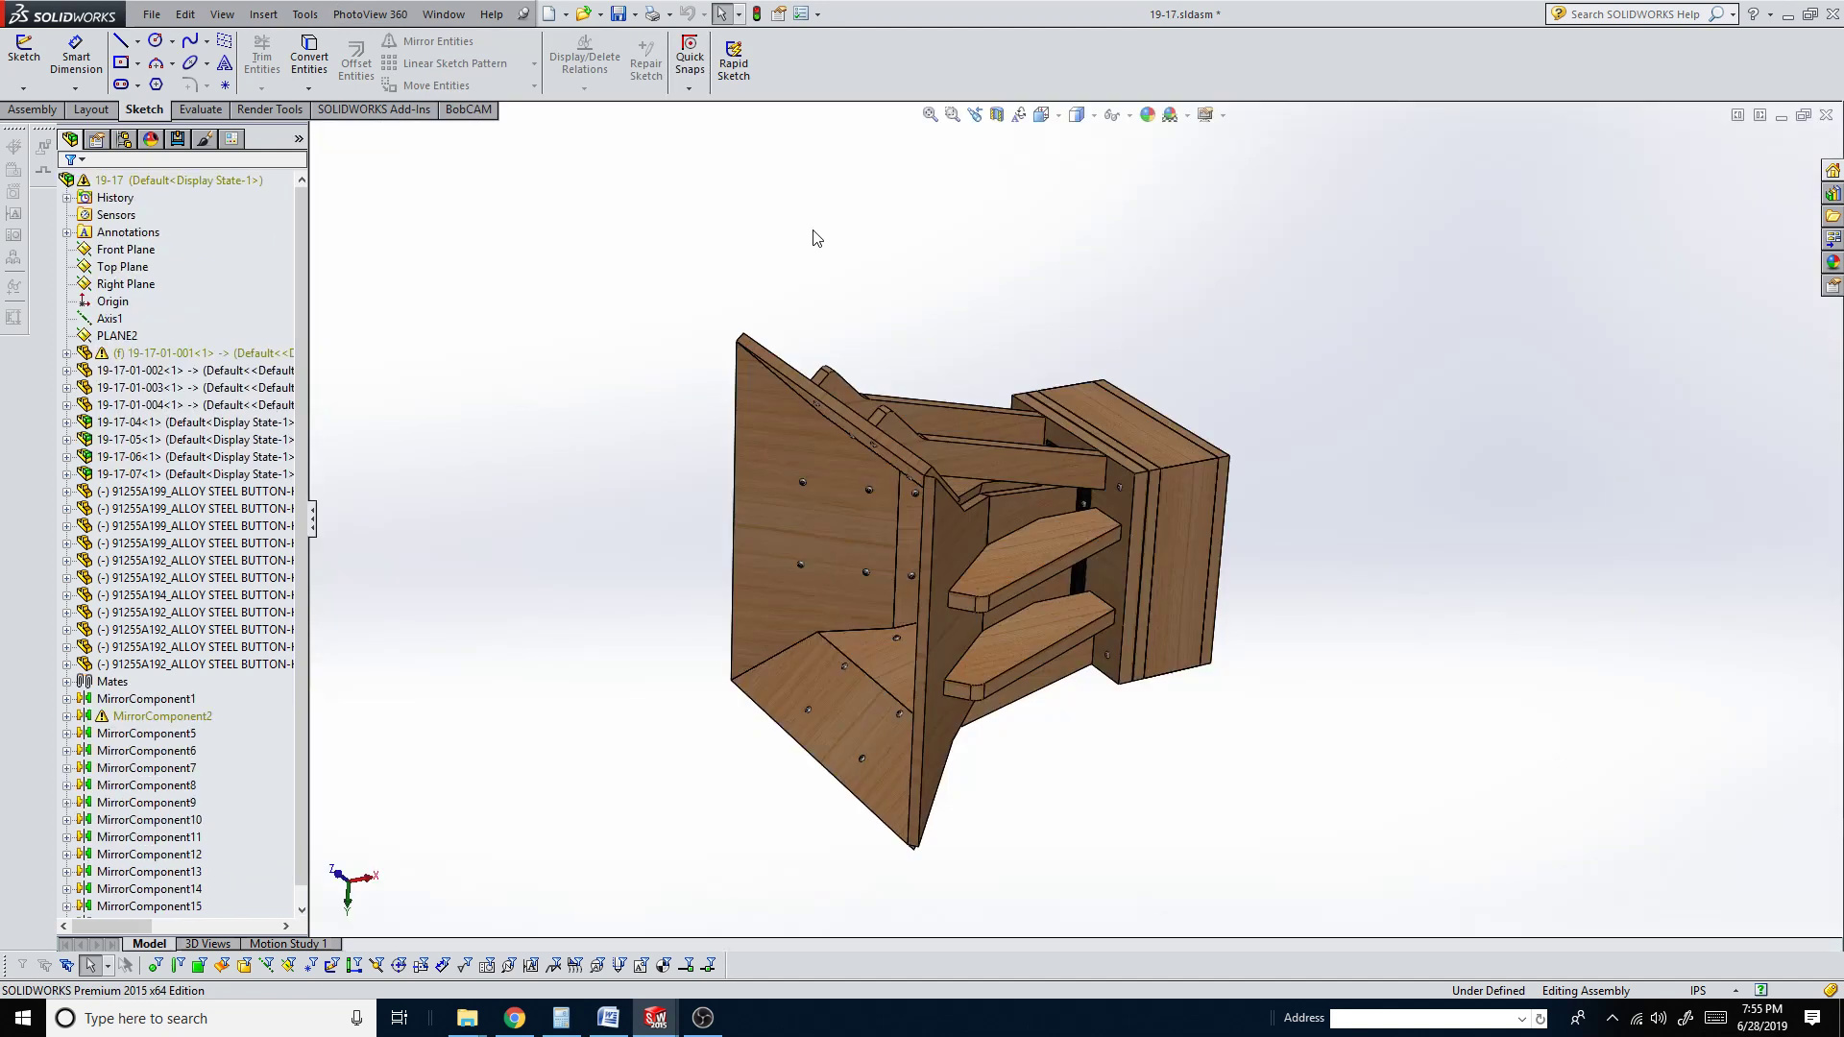
pyautogui.hotkey('ctrl', '1')
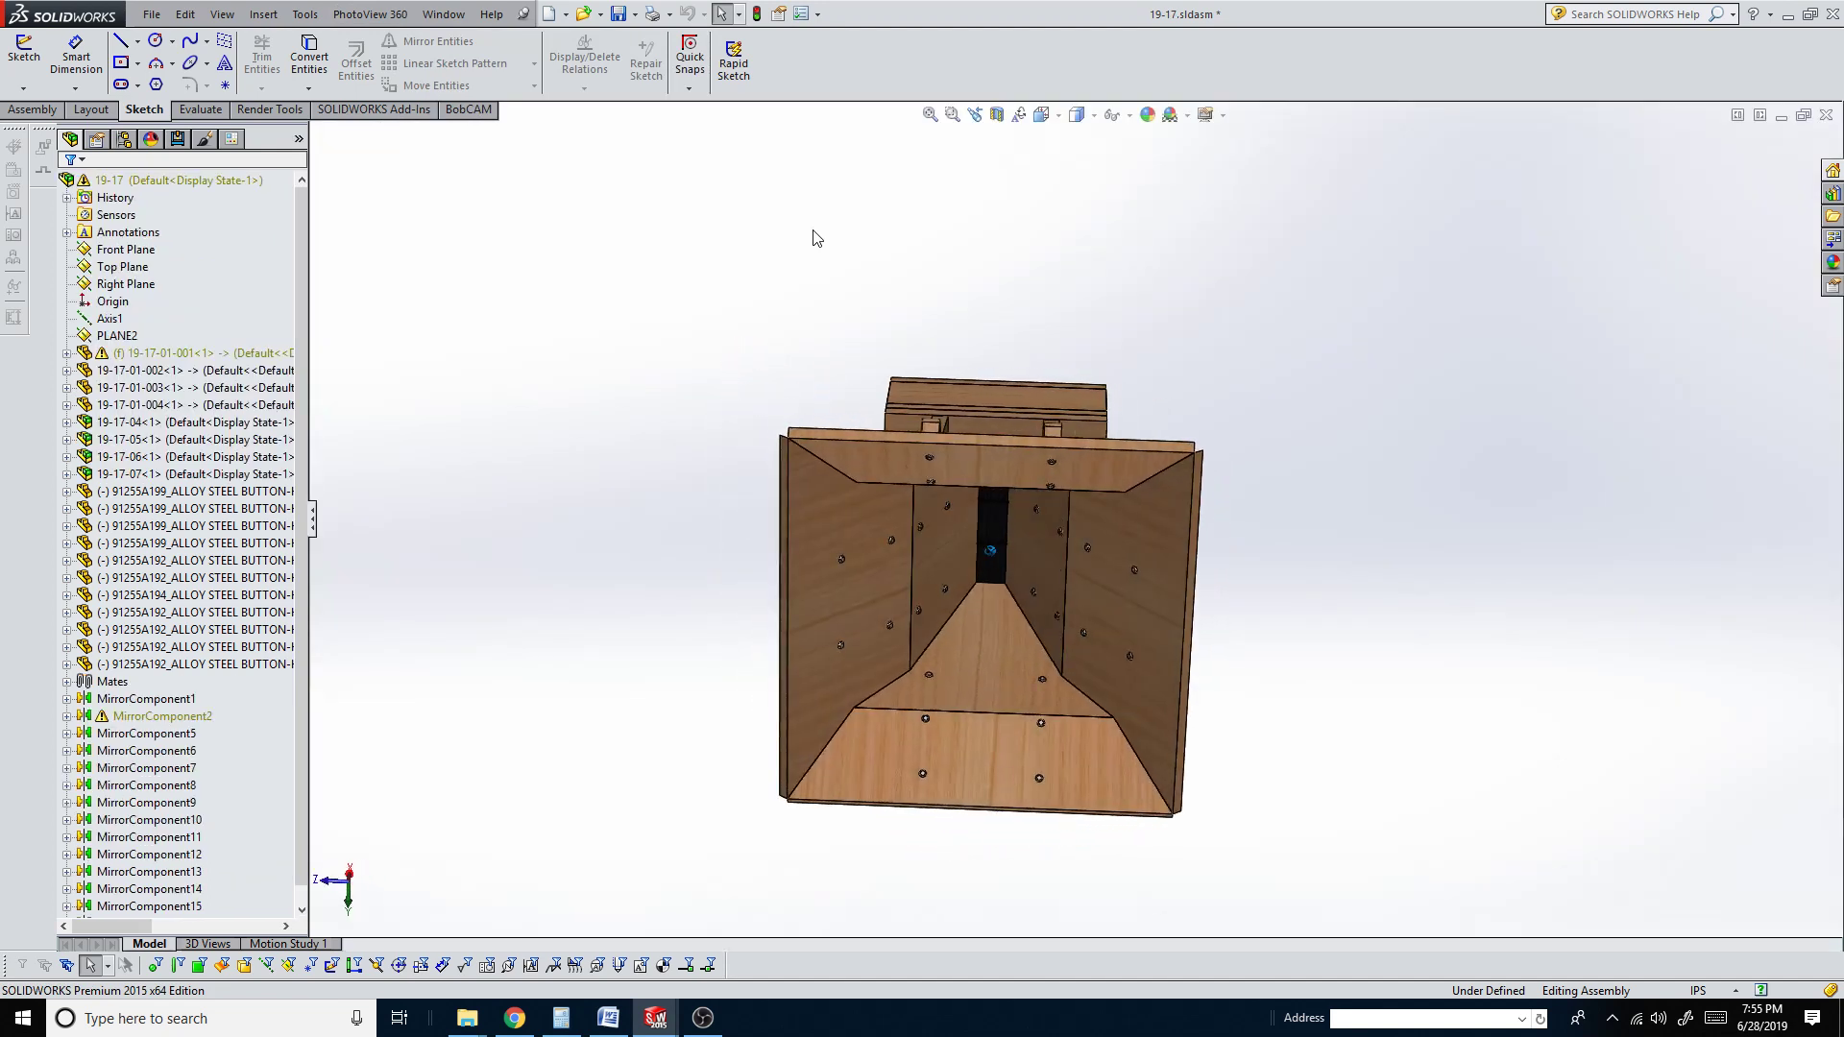
pyautogui.hotkey('ctrl', '7')
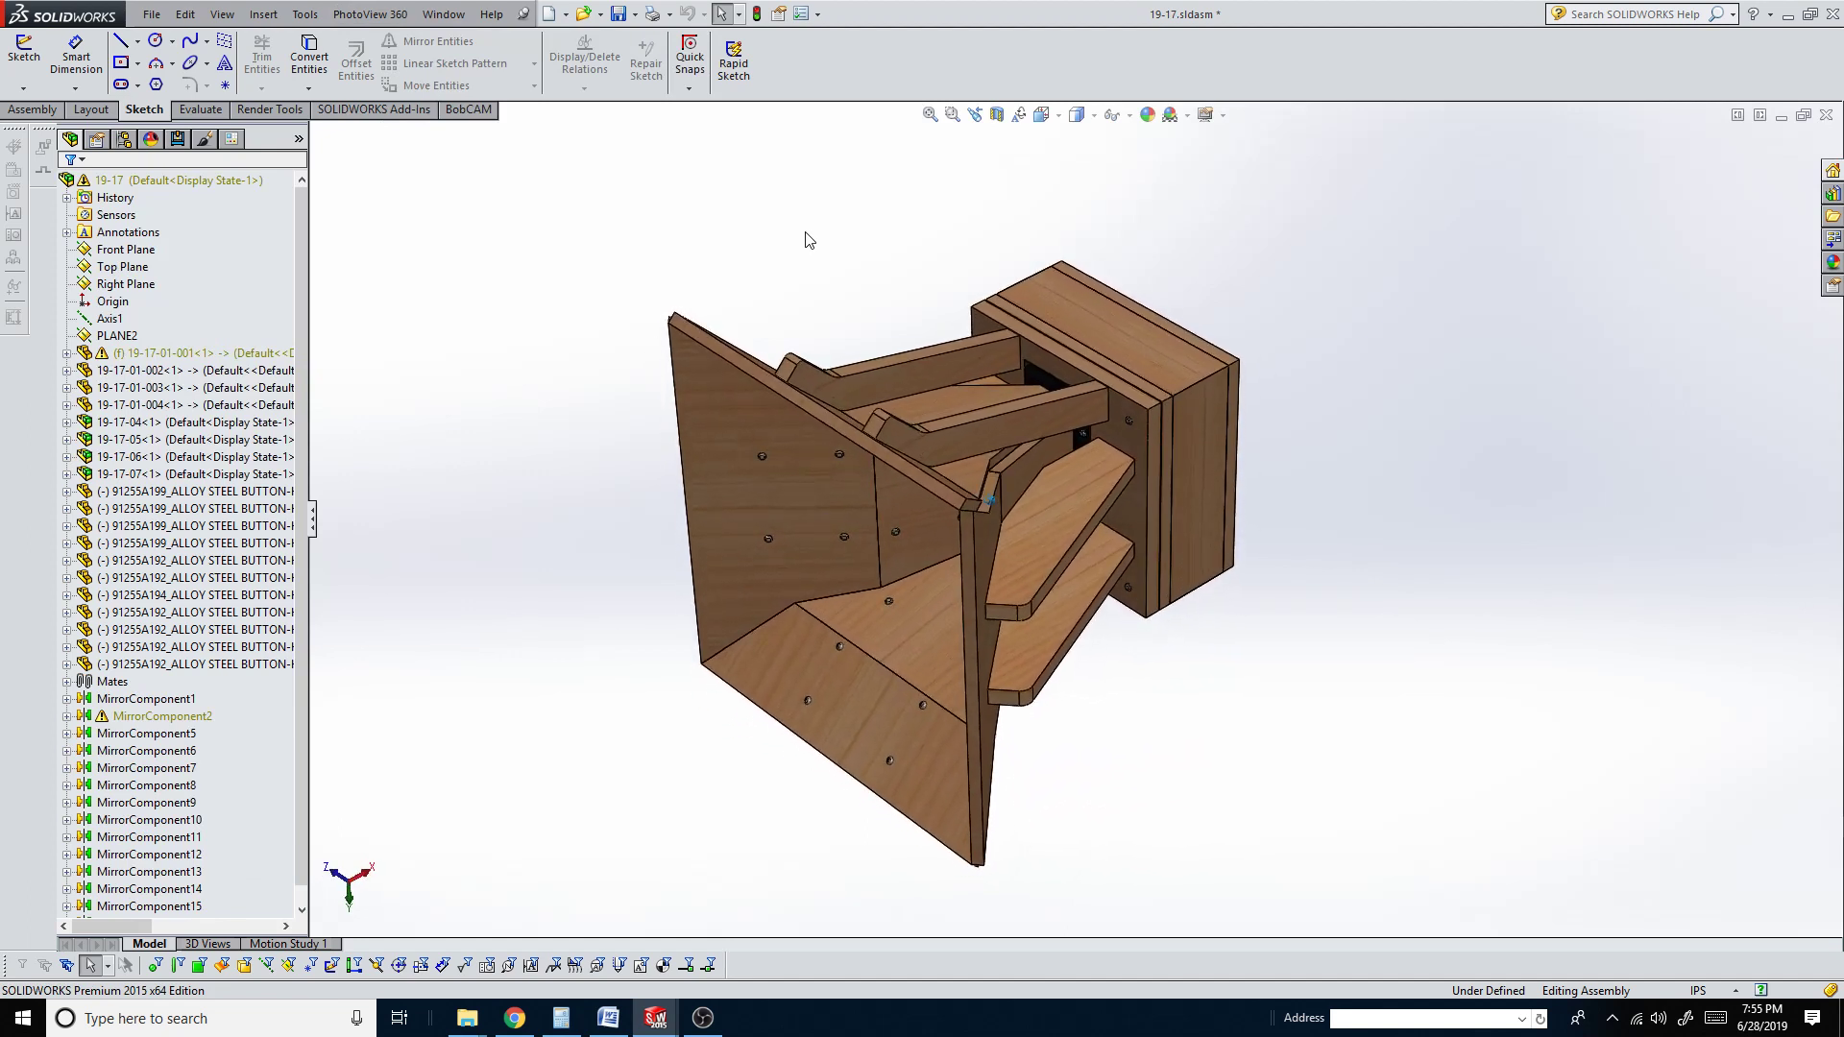
pyautogui.moveTo(783, 245)
pyautogui.mouseDown(button='middle')
pyautogui.moveTo(783, 295)
pyautogui.moveTo(778, 276)
pyautogui.mouseUp(button='middle')
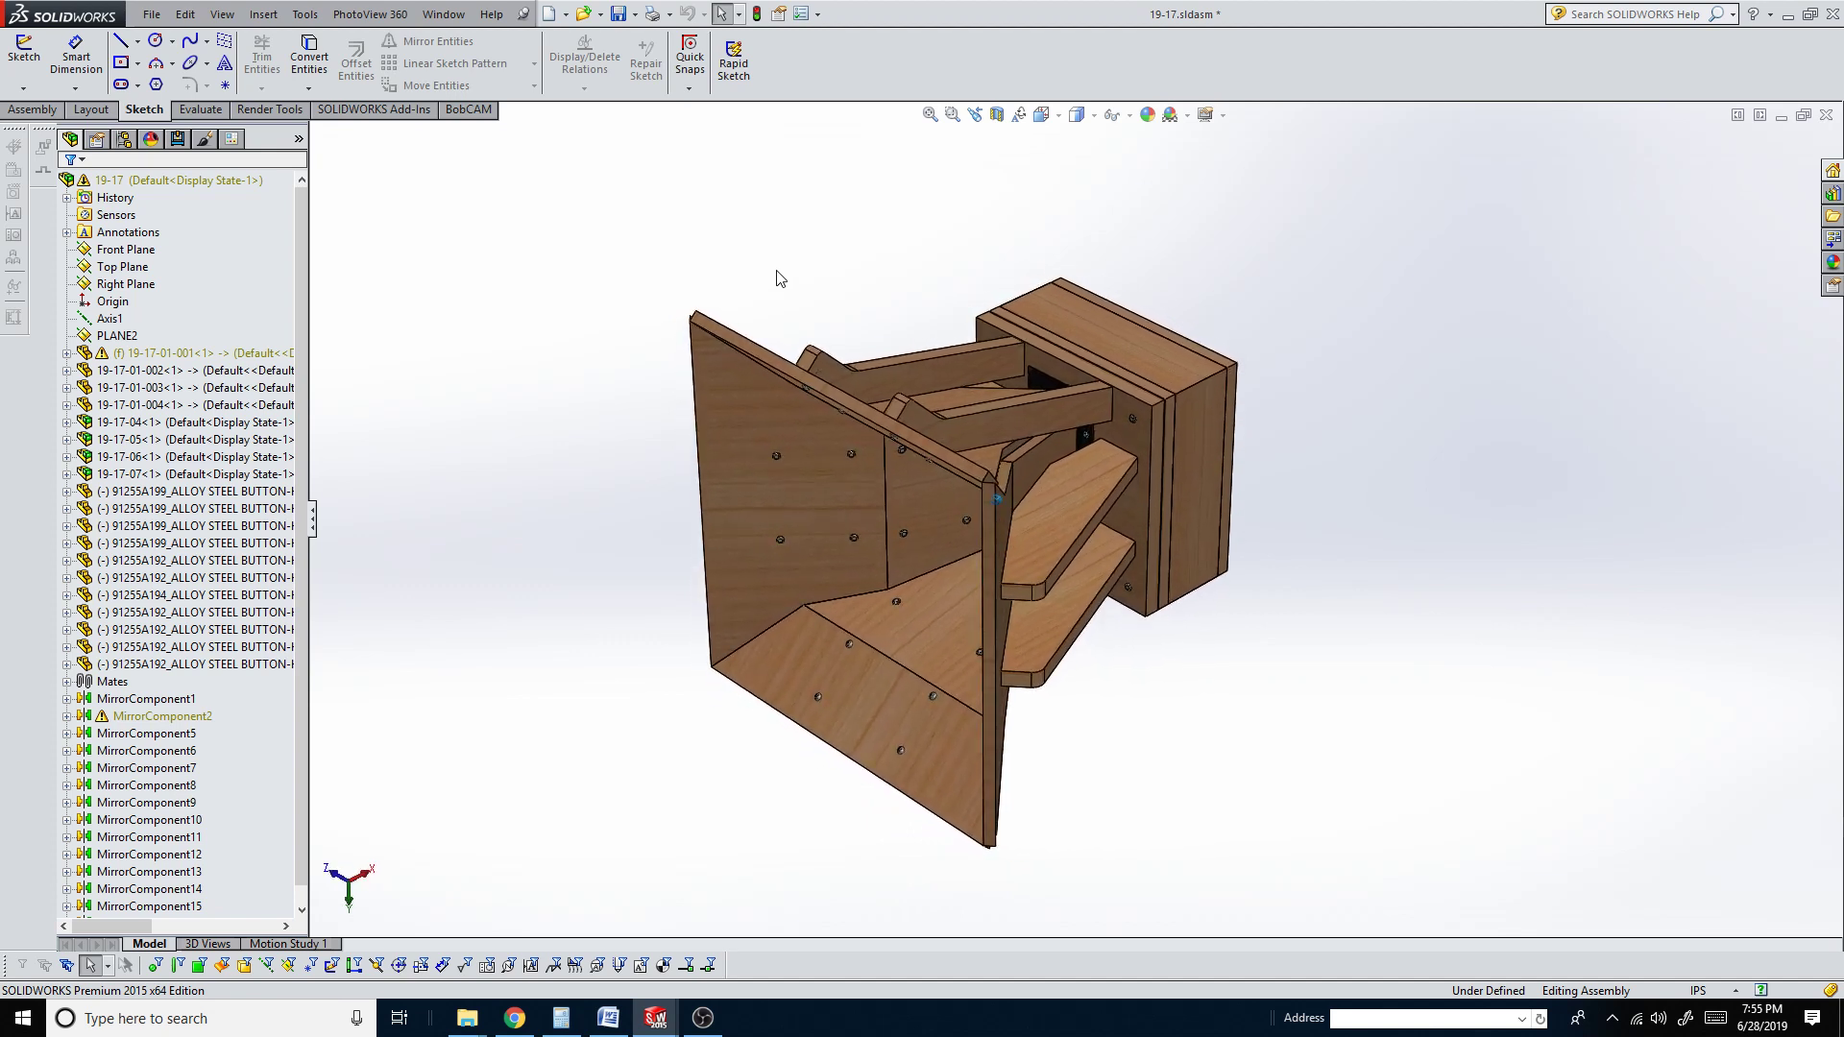
# Measure the length of the horn mouth's upper front edge on the 19-17 assembly and clear the measured selection
pyautogui.click(724, 337)
pyautogui.click(293, 19)
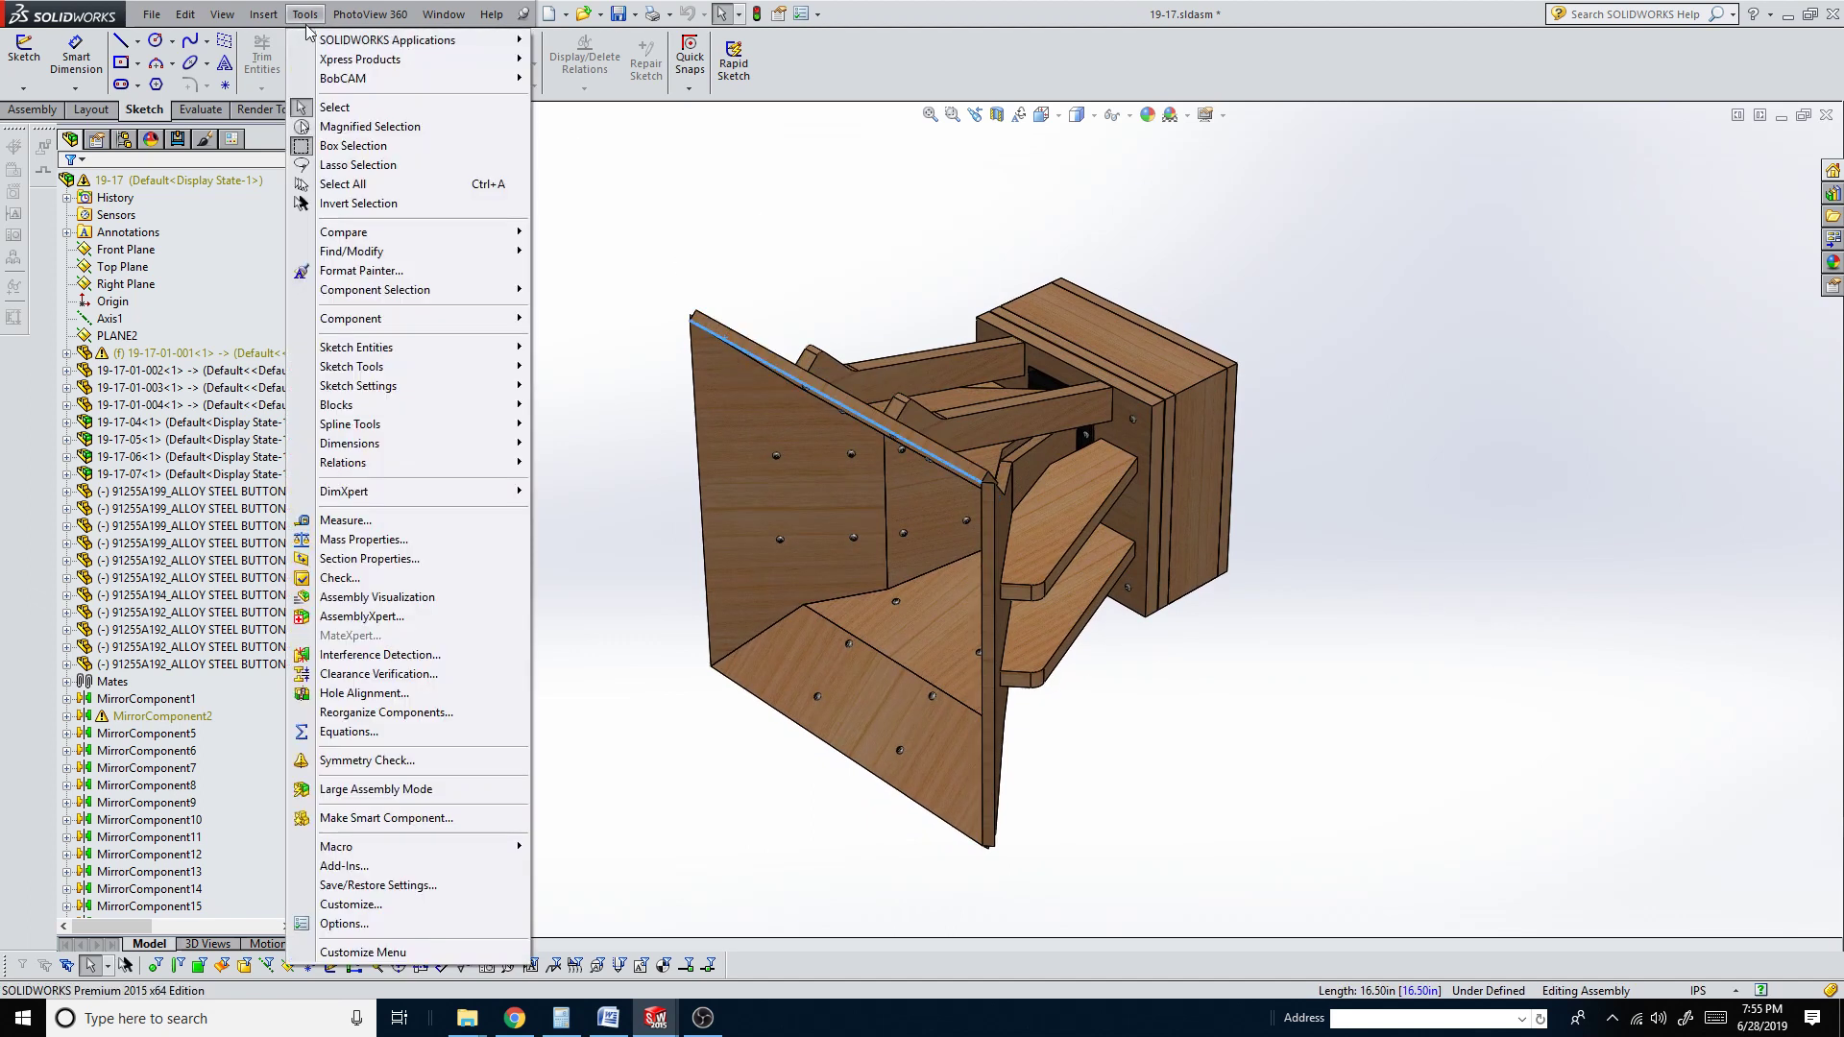
pyautogui.click(365, 491)
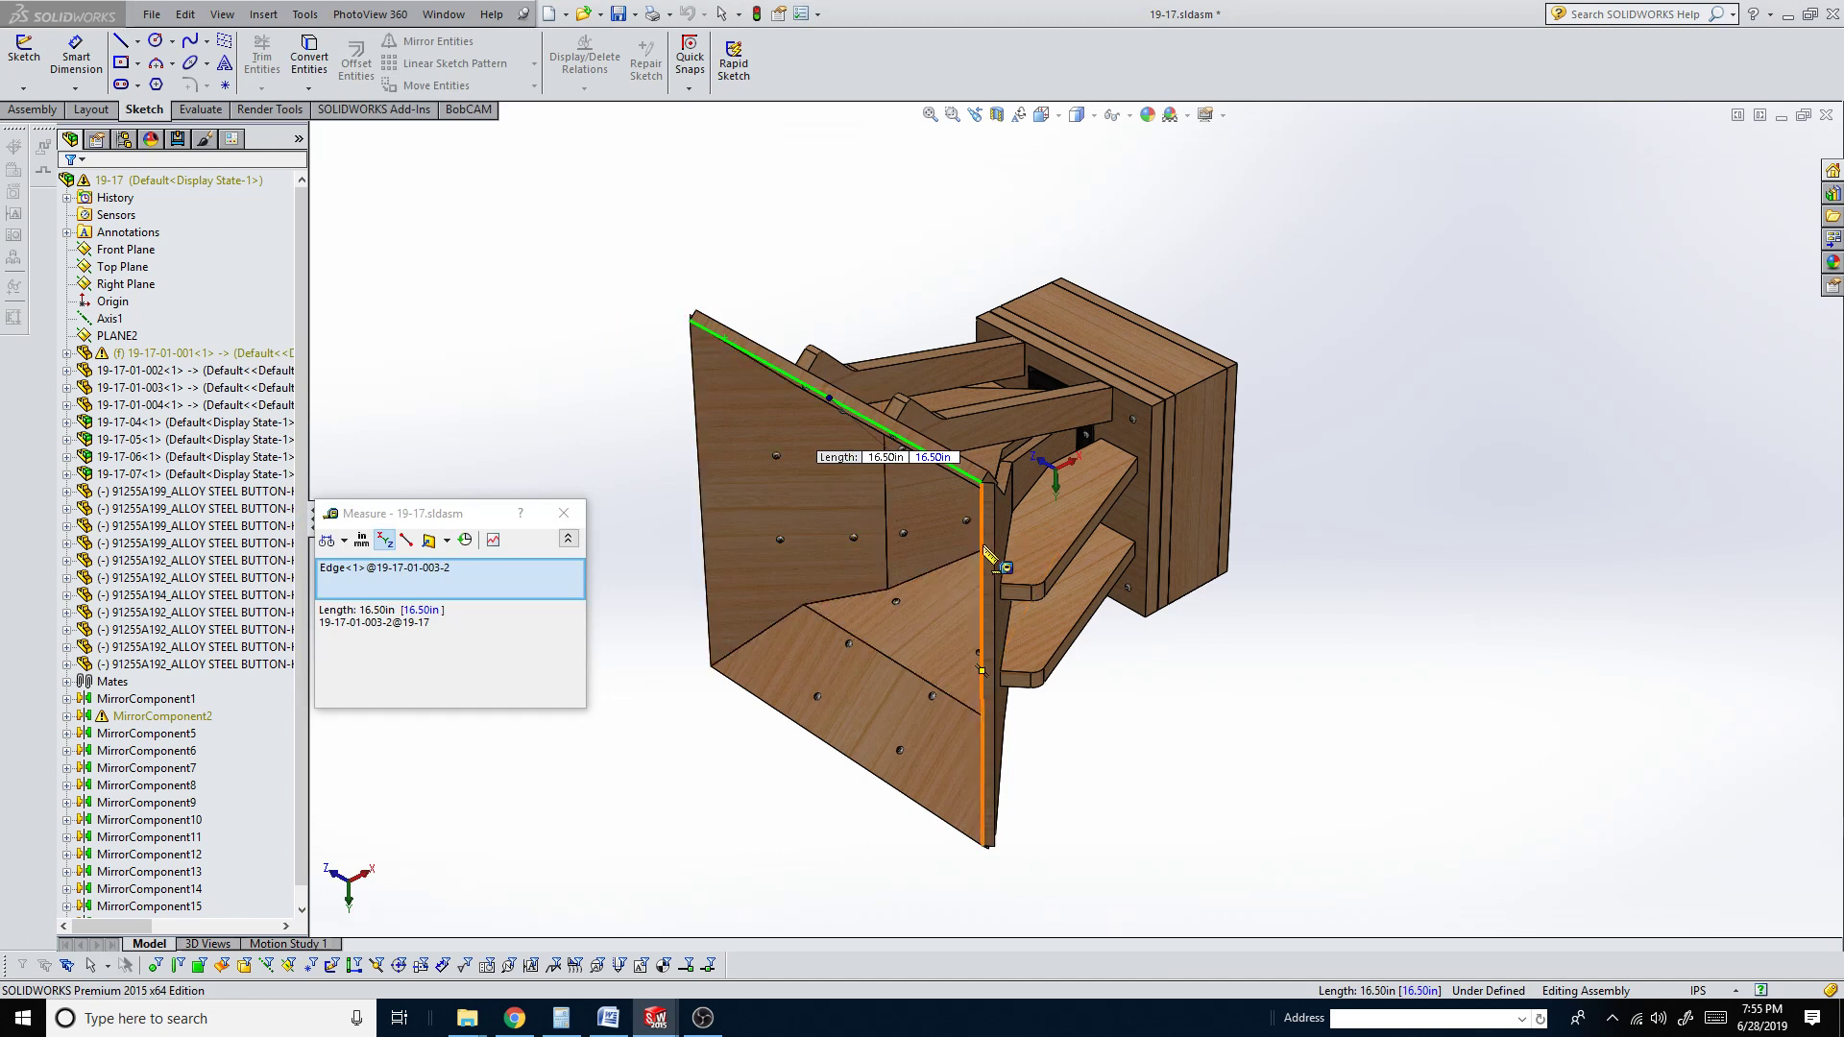
pyautogui.click(840, 269)
# Measure the distance from the rib attachment plate's front face to the horn mouth's vertical side edge, and clear the selection
pyautogui.press('Left')
pyautogui.press('Left')
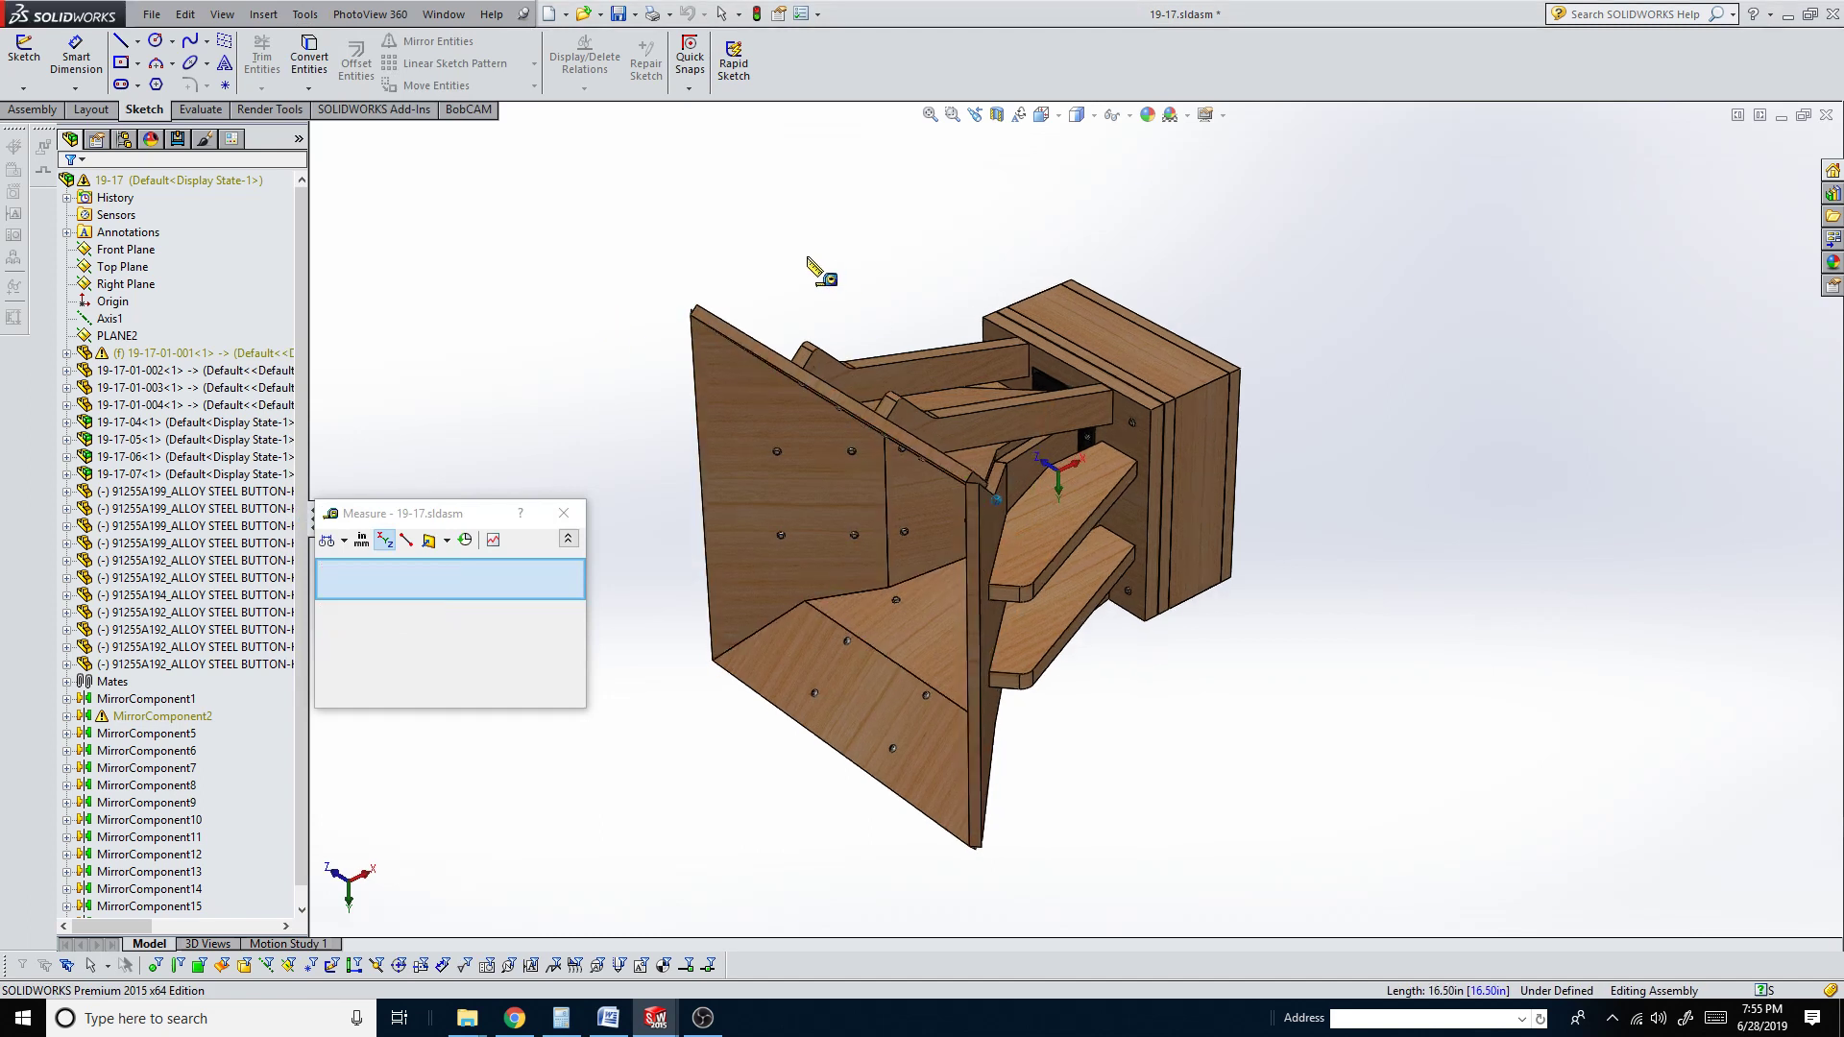
pyautogui.press('Left')
pyautogui.press('Left')
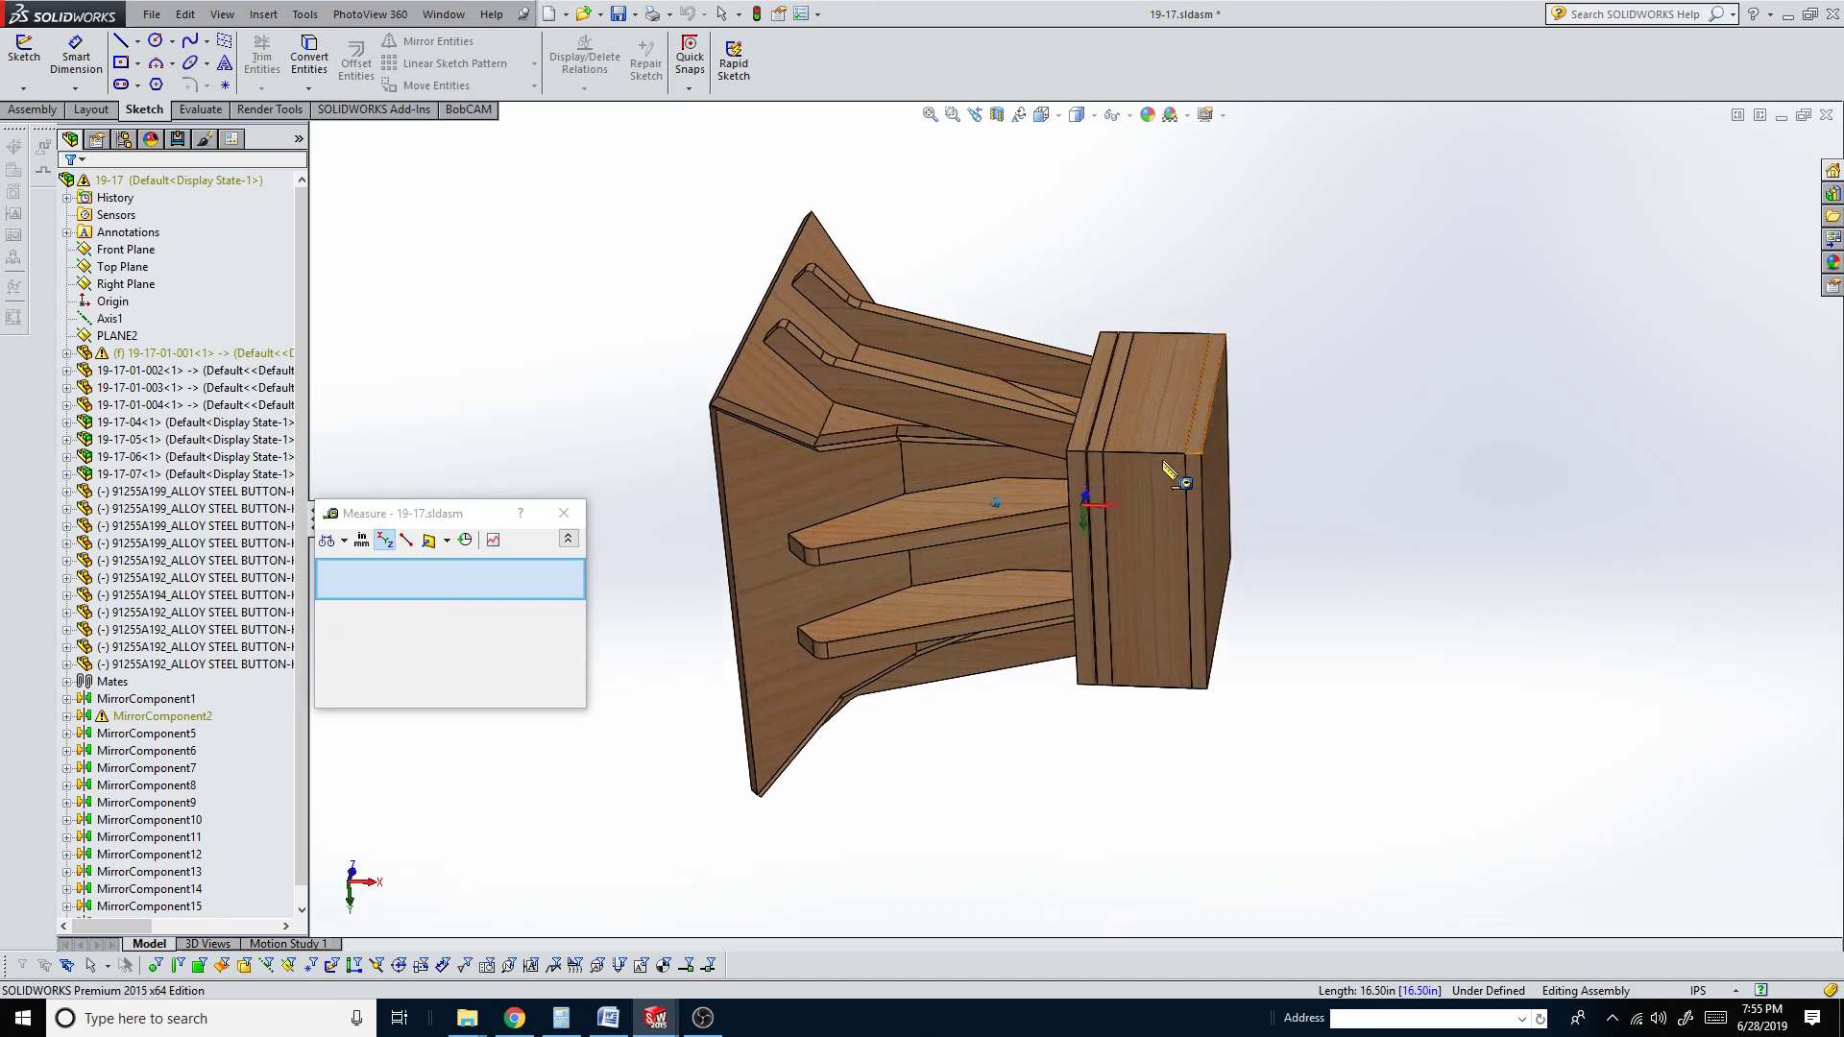
pyautogui.press('Left')
pyautogui.click(1133, 466)
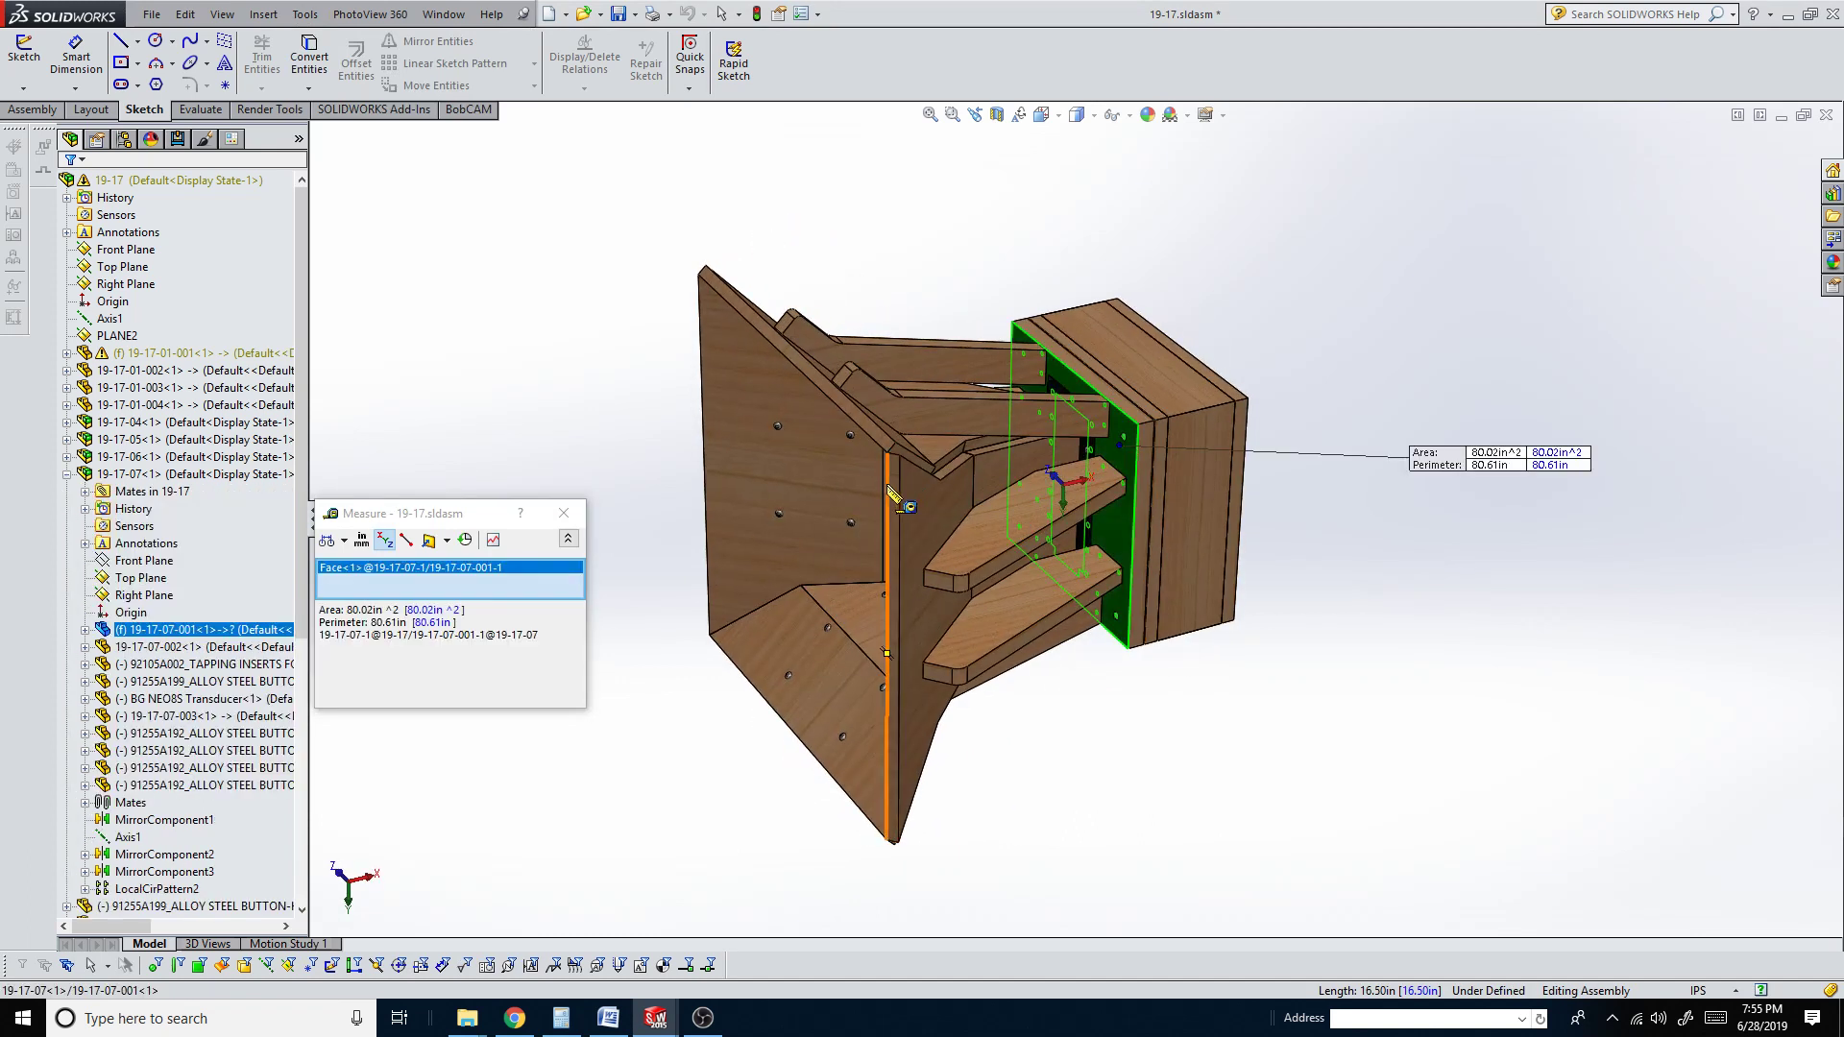
pyautogui.click(885, 485)
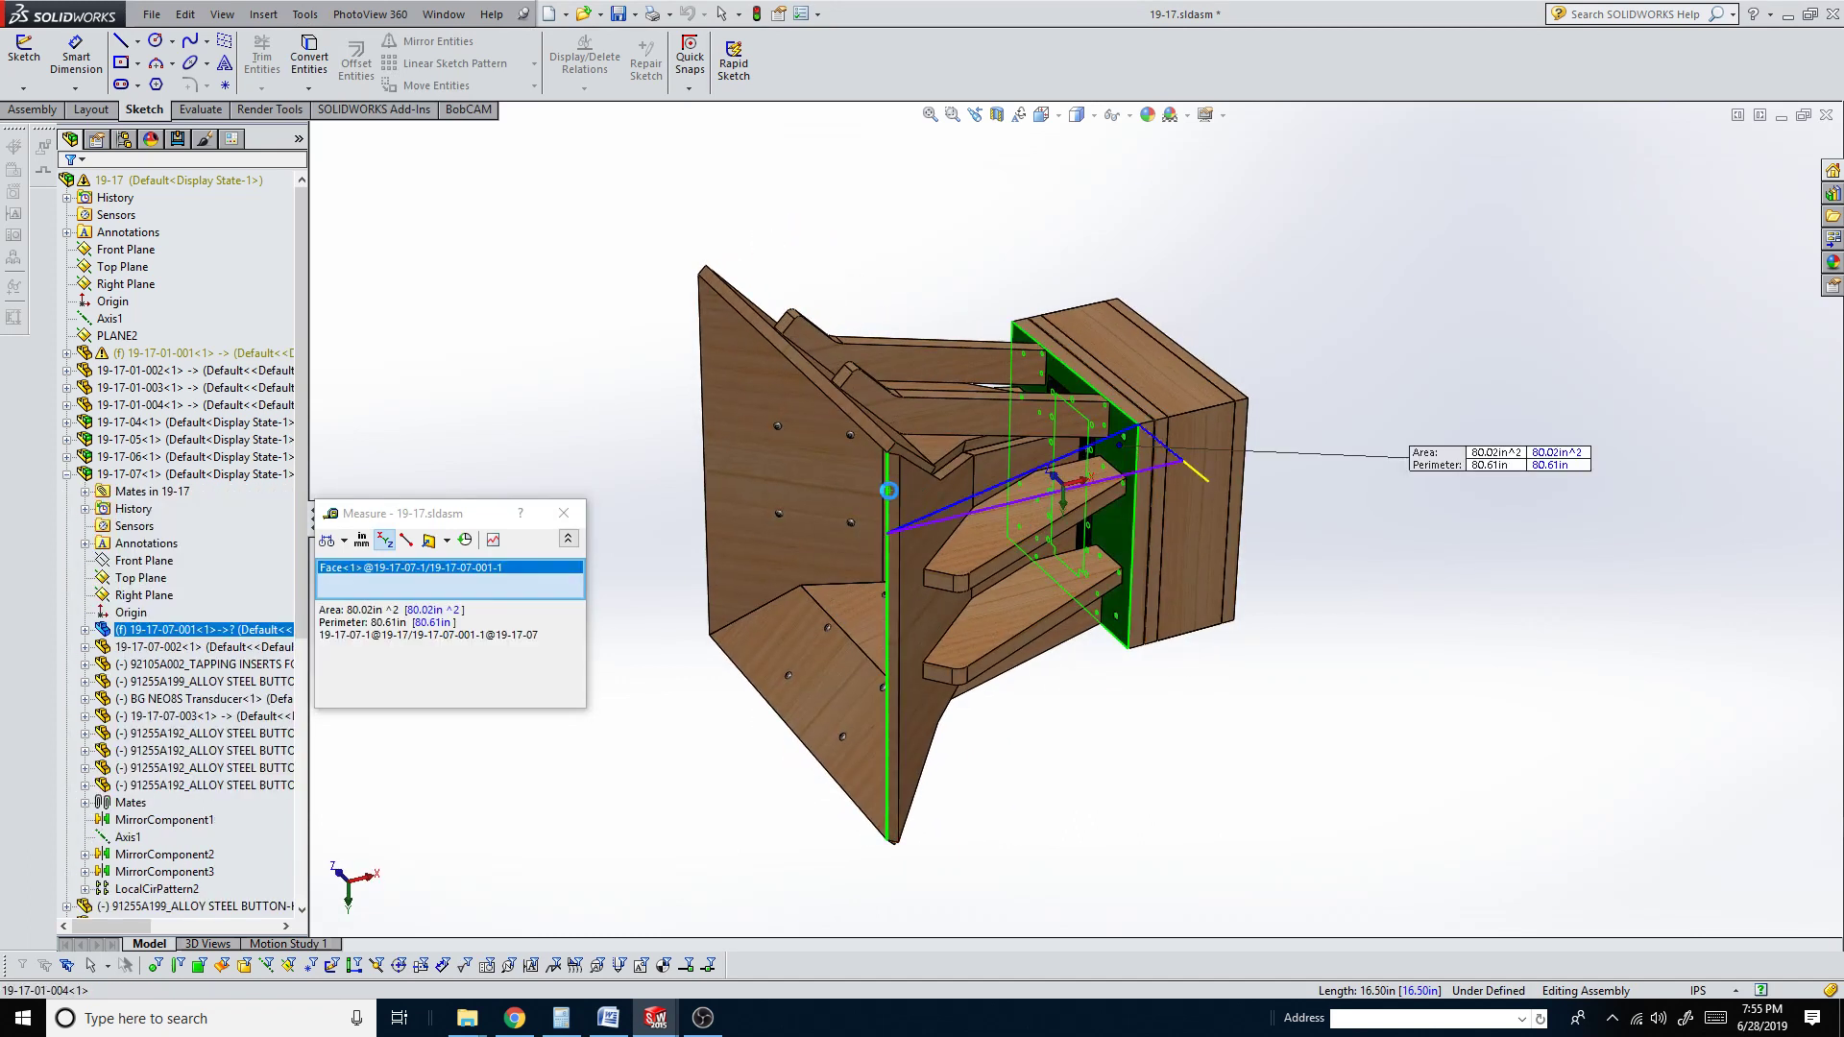
pyautogui.click(1200, 282)
# Measure the driver enclosure's depth between the rib attachment plate's front face and the rear cover's outer face, and clear the selection
pyautogui.click(1123, 462)
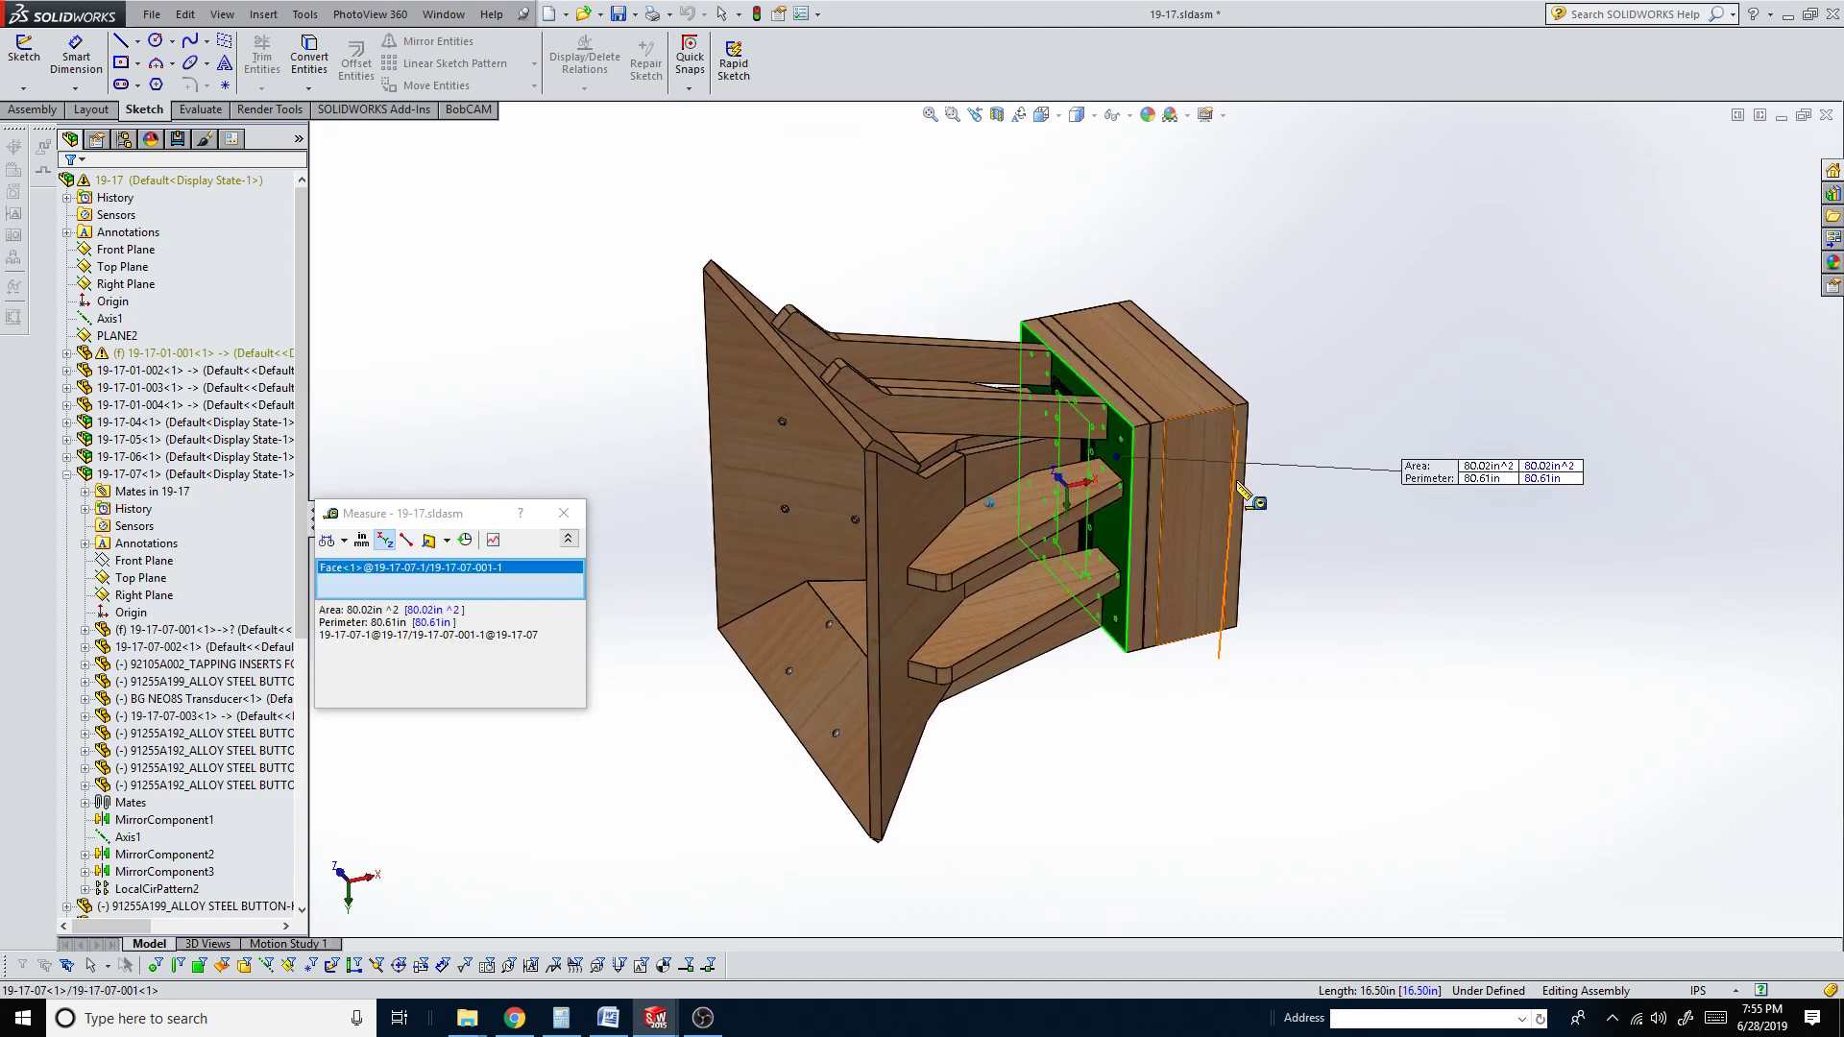
pyautogui.click(1183, 506)
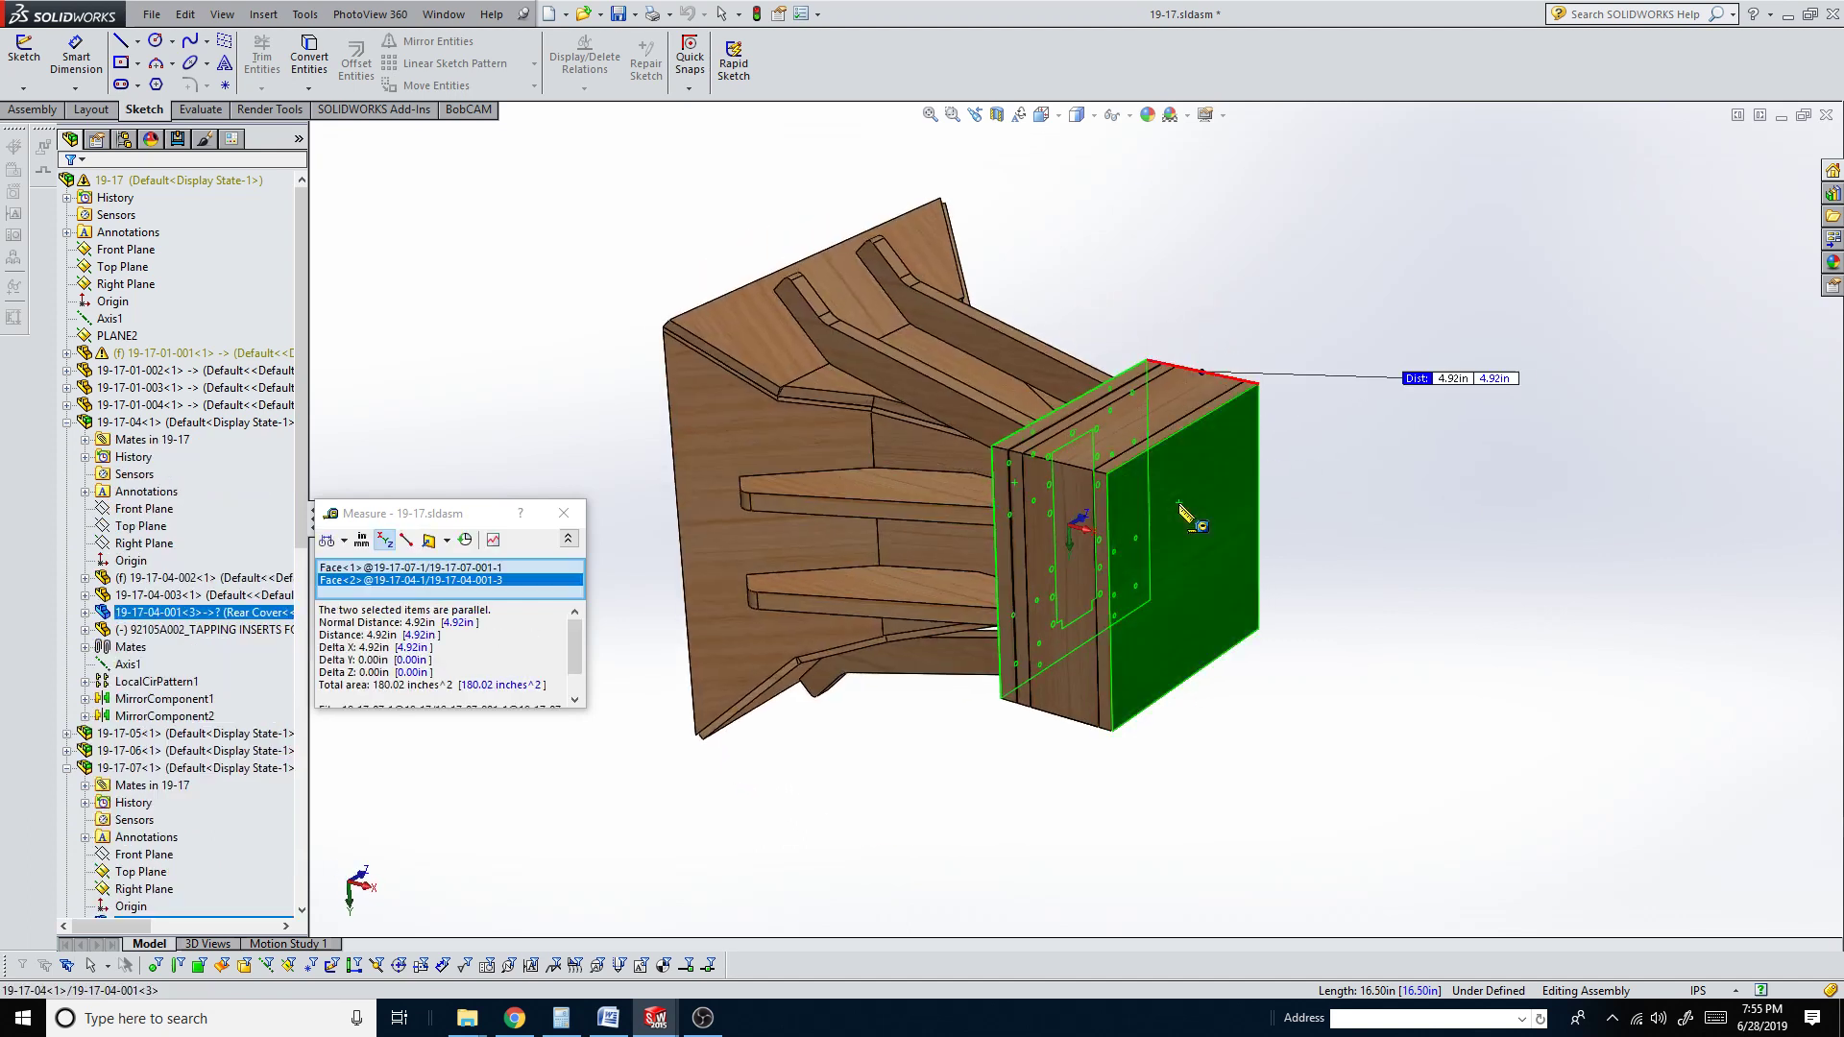
pyautogui.click(1164, 302)
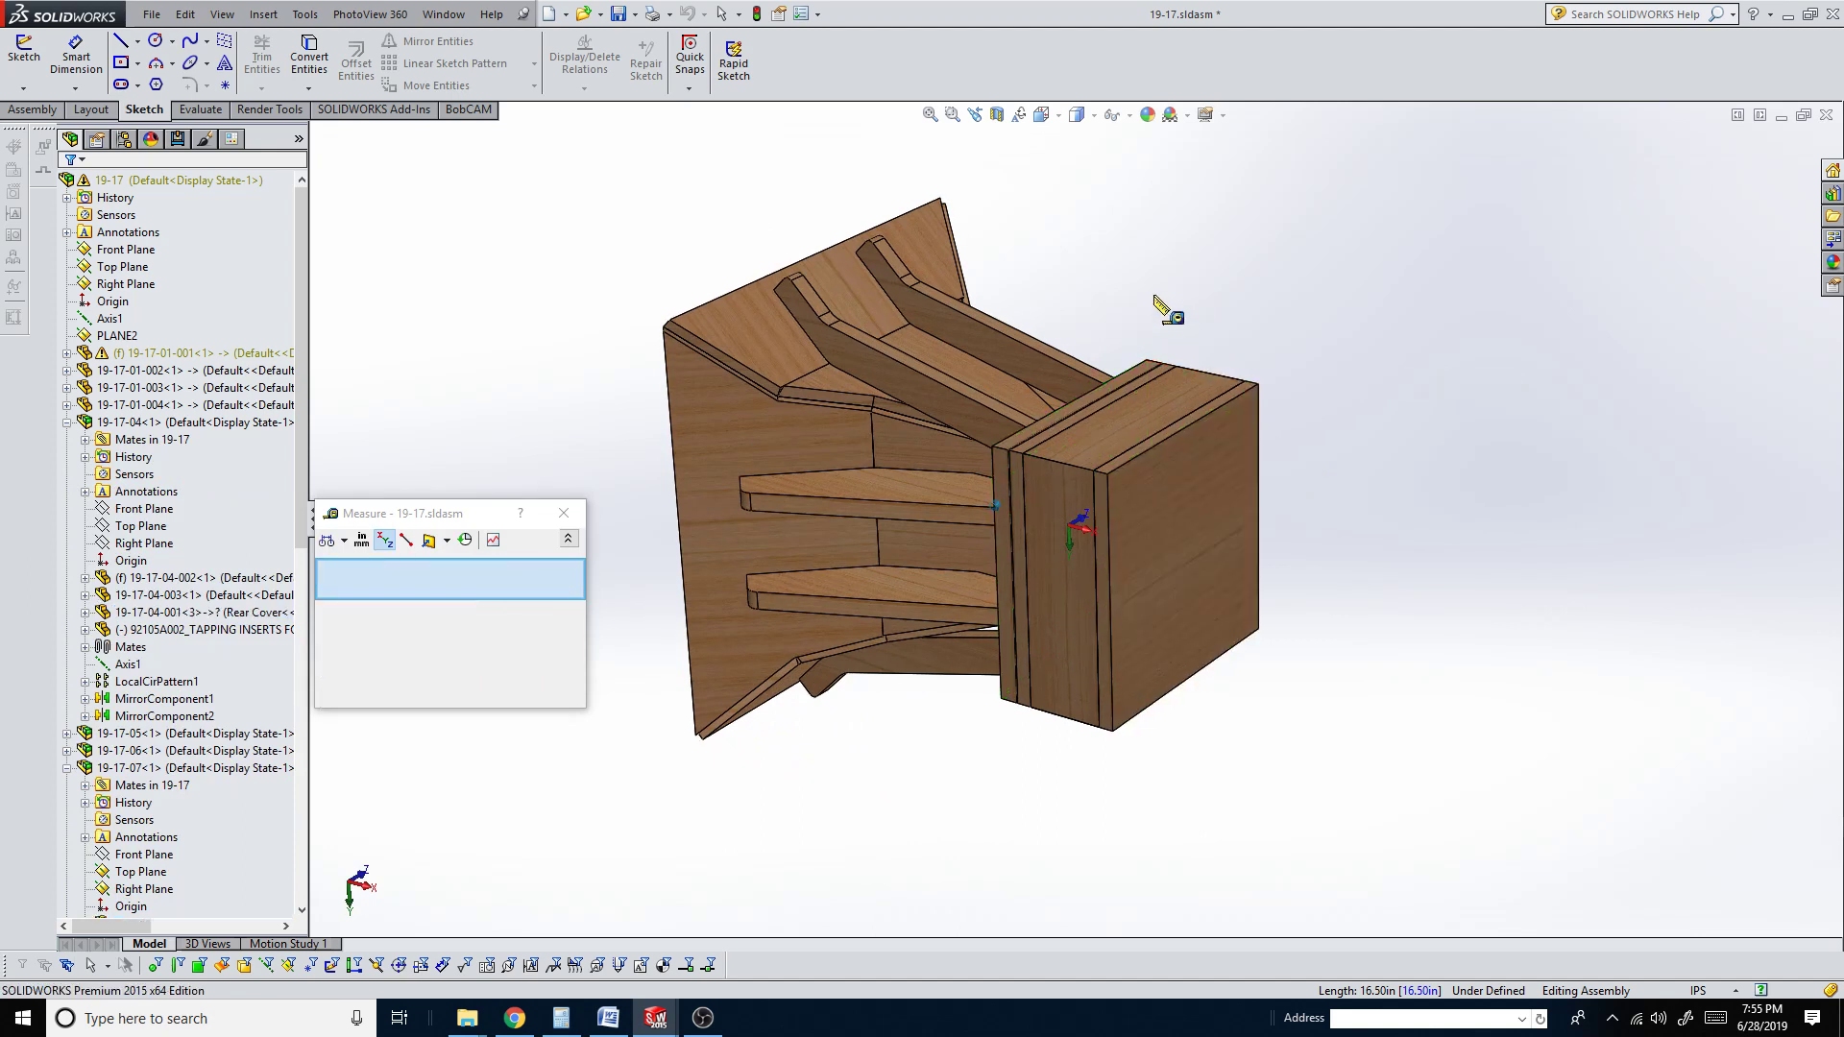
# Measure the horn's overall depth from the rear cover's outer face to the mouth's upper front edge, and close the Measure tool
pyautogui.click(1185, 502)
pyautogui.moveTo(826, 246); pyautogui.dragTo(743, 298, button='middle')
pyautogui.click(749, 307)
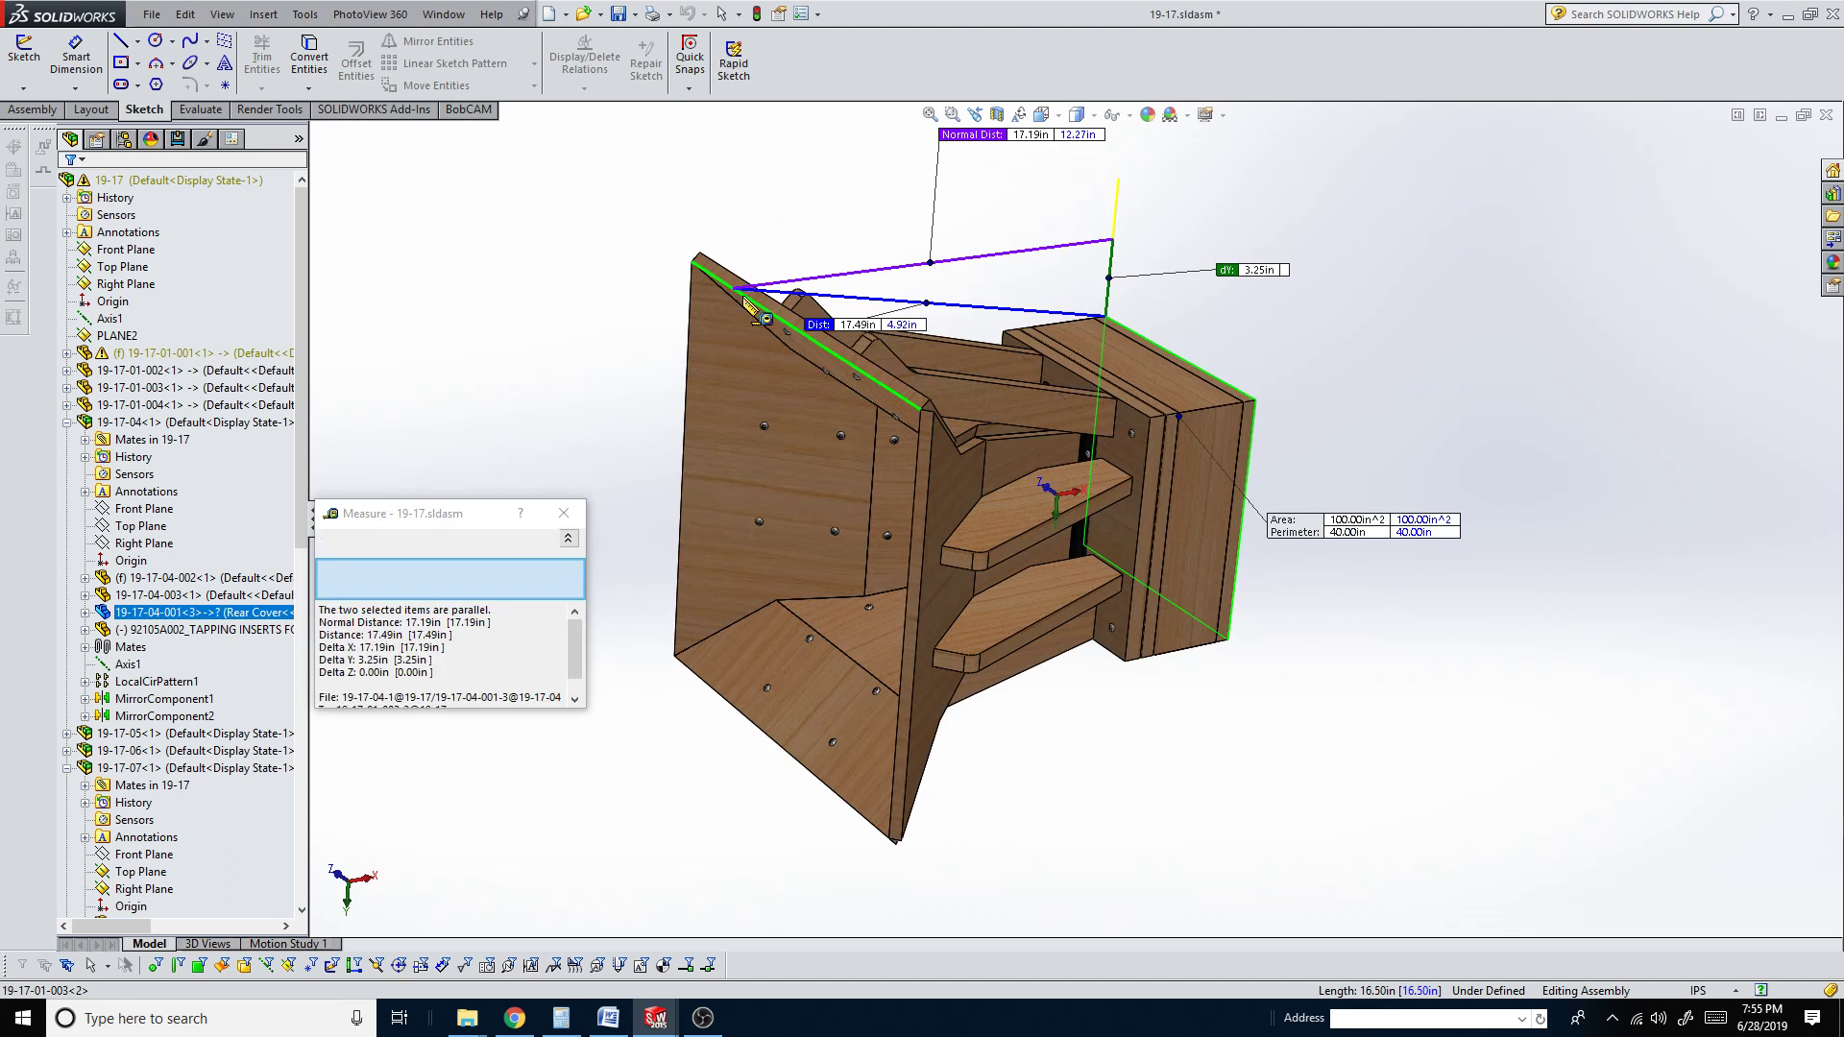
pyautogui.moveTo(743, 299); pyautogui.dragTo(794, 298, button='middle')
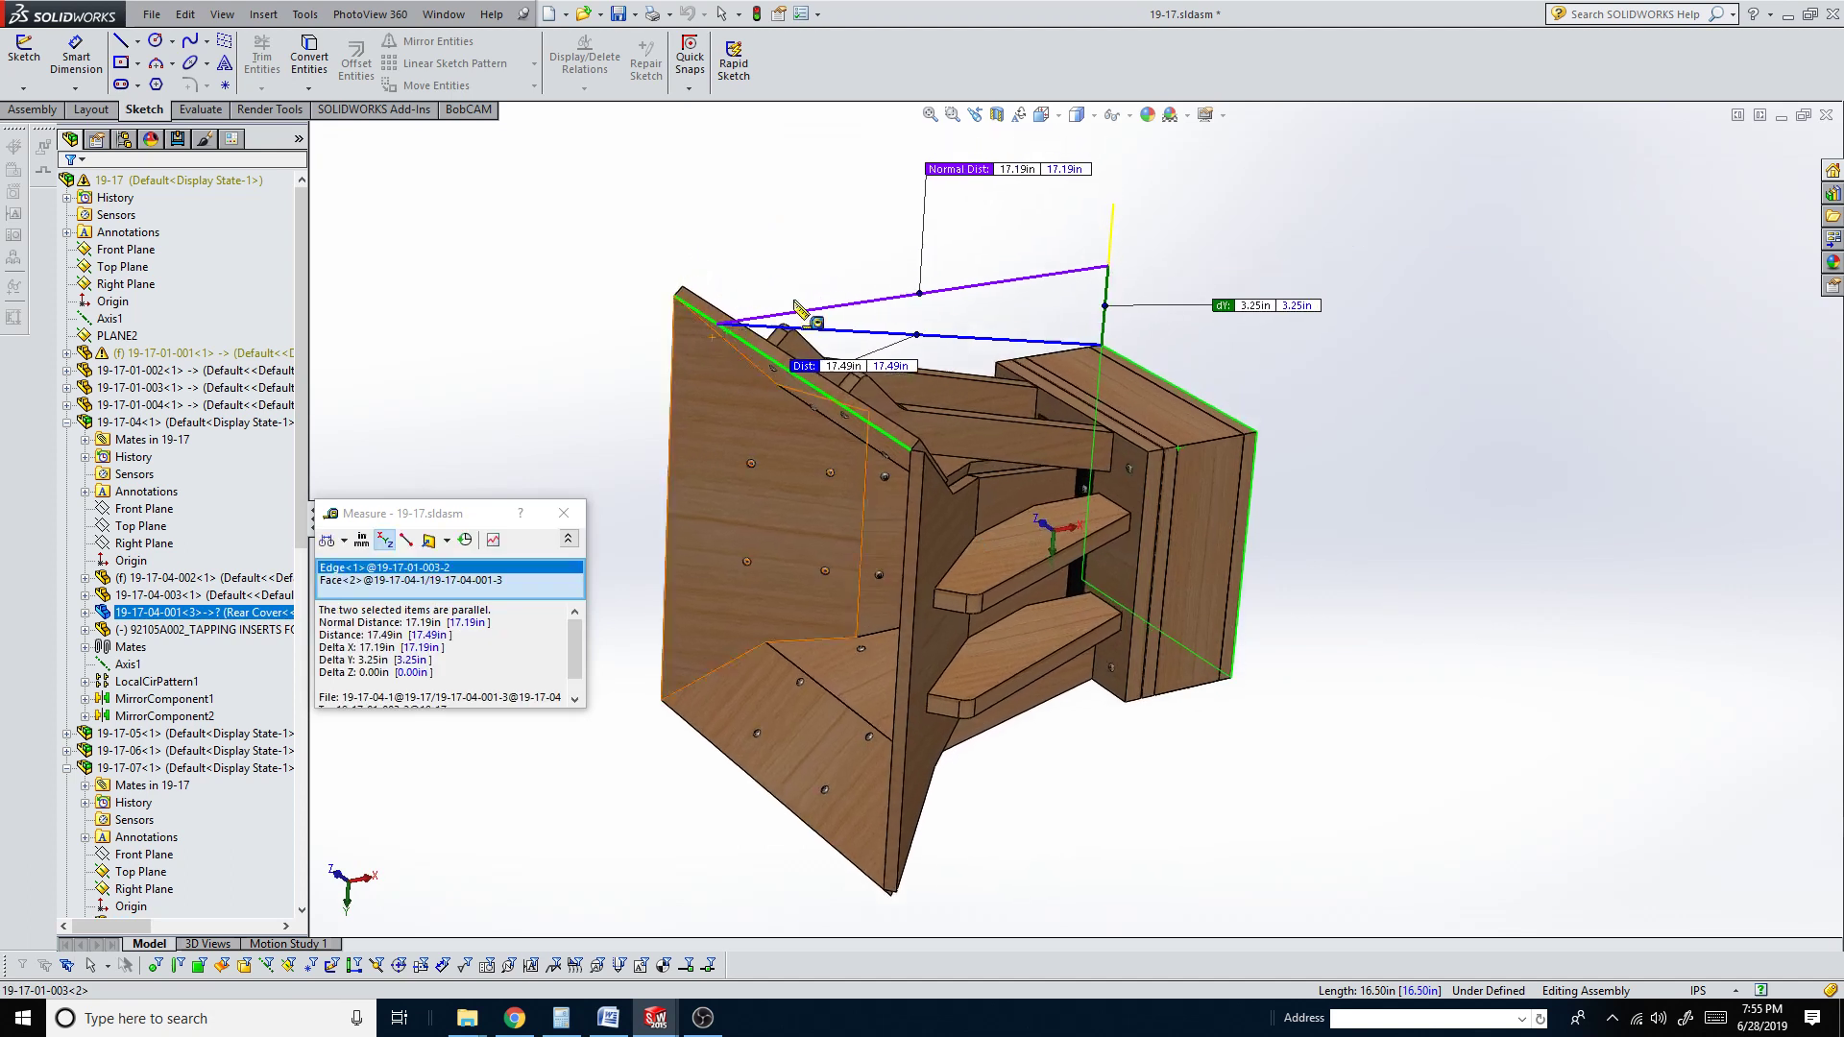
pyautogui.click(964, 203)
pyautogui.moveTo(872, 189); pyautogui.dragTo(848, 250, button='middle')
pyautogui.press('Left')
pyautogui.press('Left')
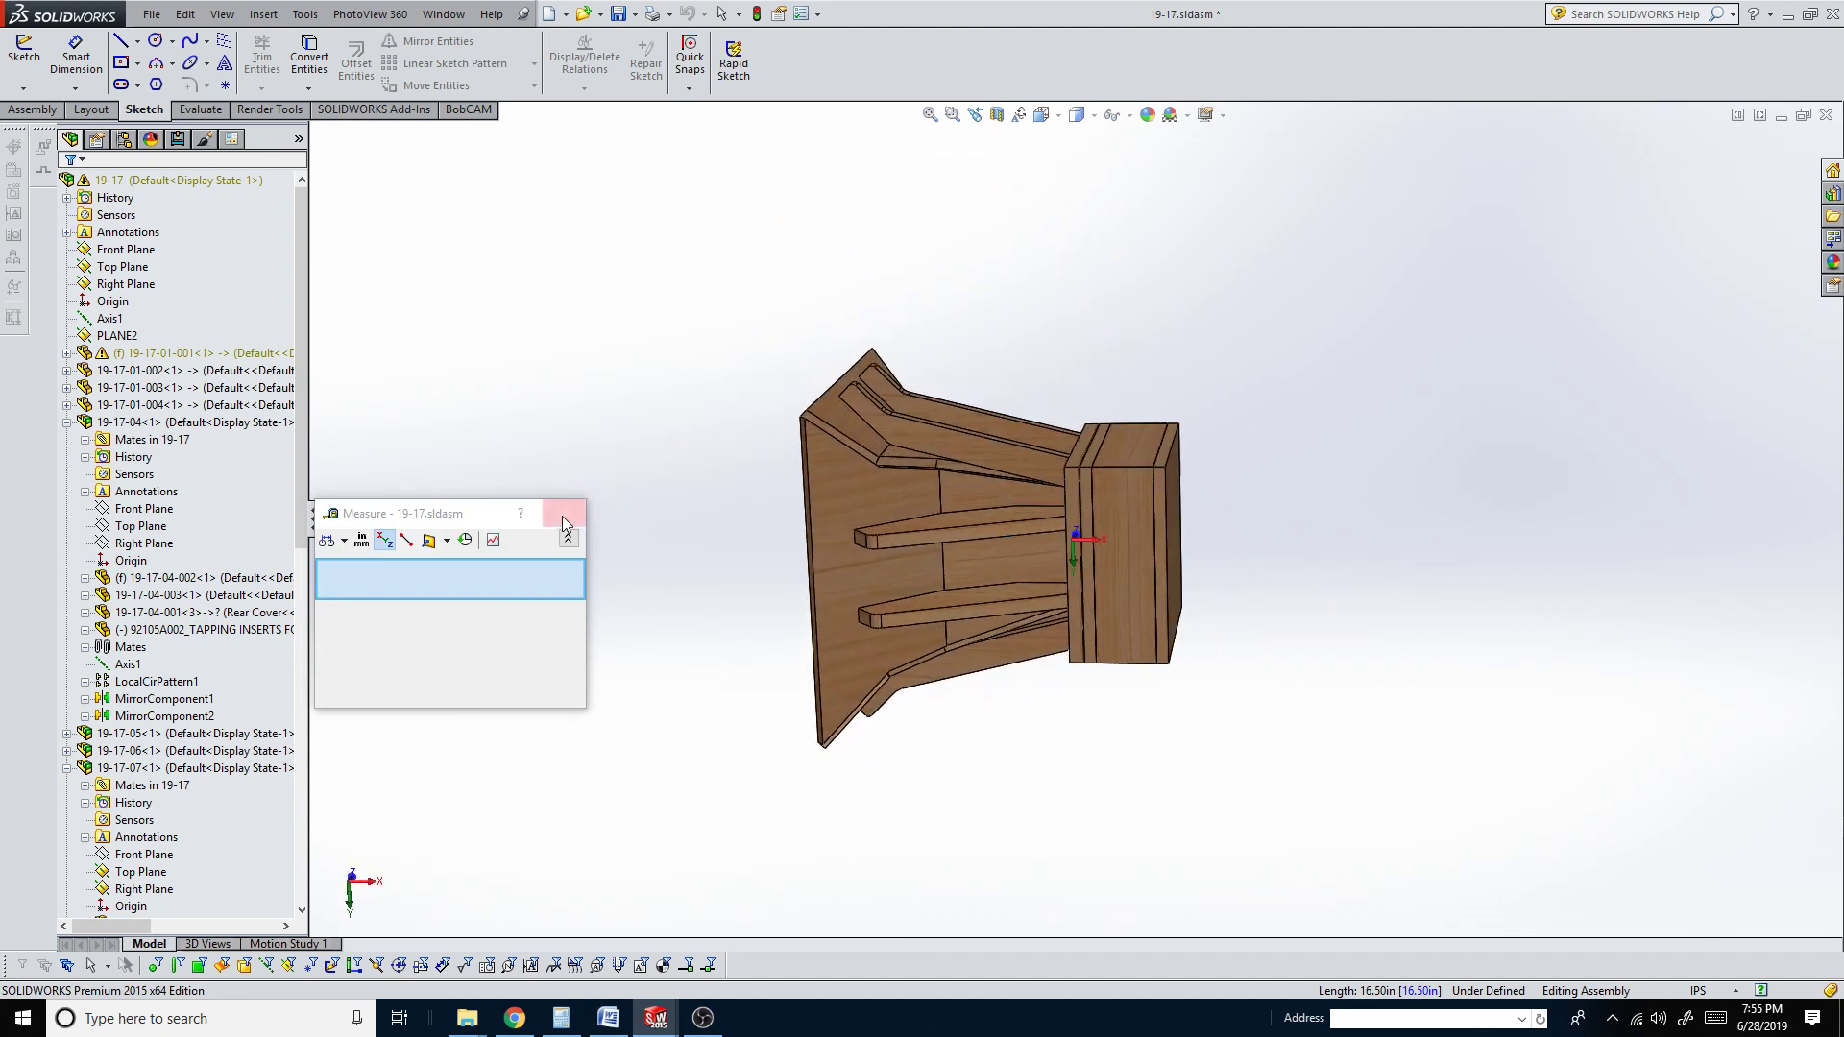
pyautogui.click(564, 513)
# Examine the 19-17 horn's mouth, support ribs and rear enclosure in a three-quarter front view
pyautogui.press('Left')
pyautogui.press('Left')
pyautogui.press('Left')
pyautogui.press('Left')
pyautogui.press('Left')
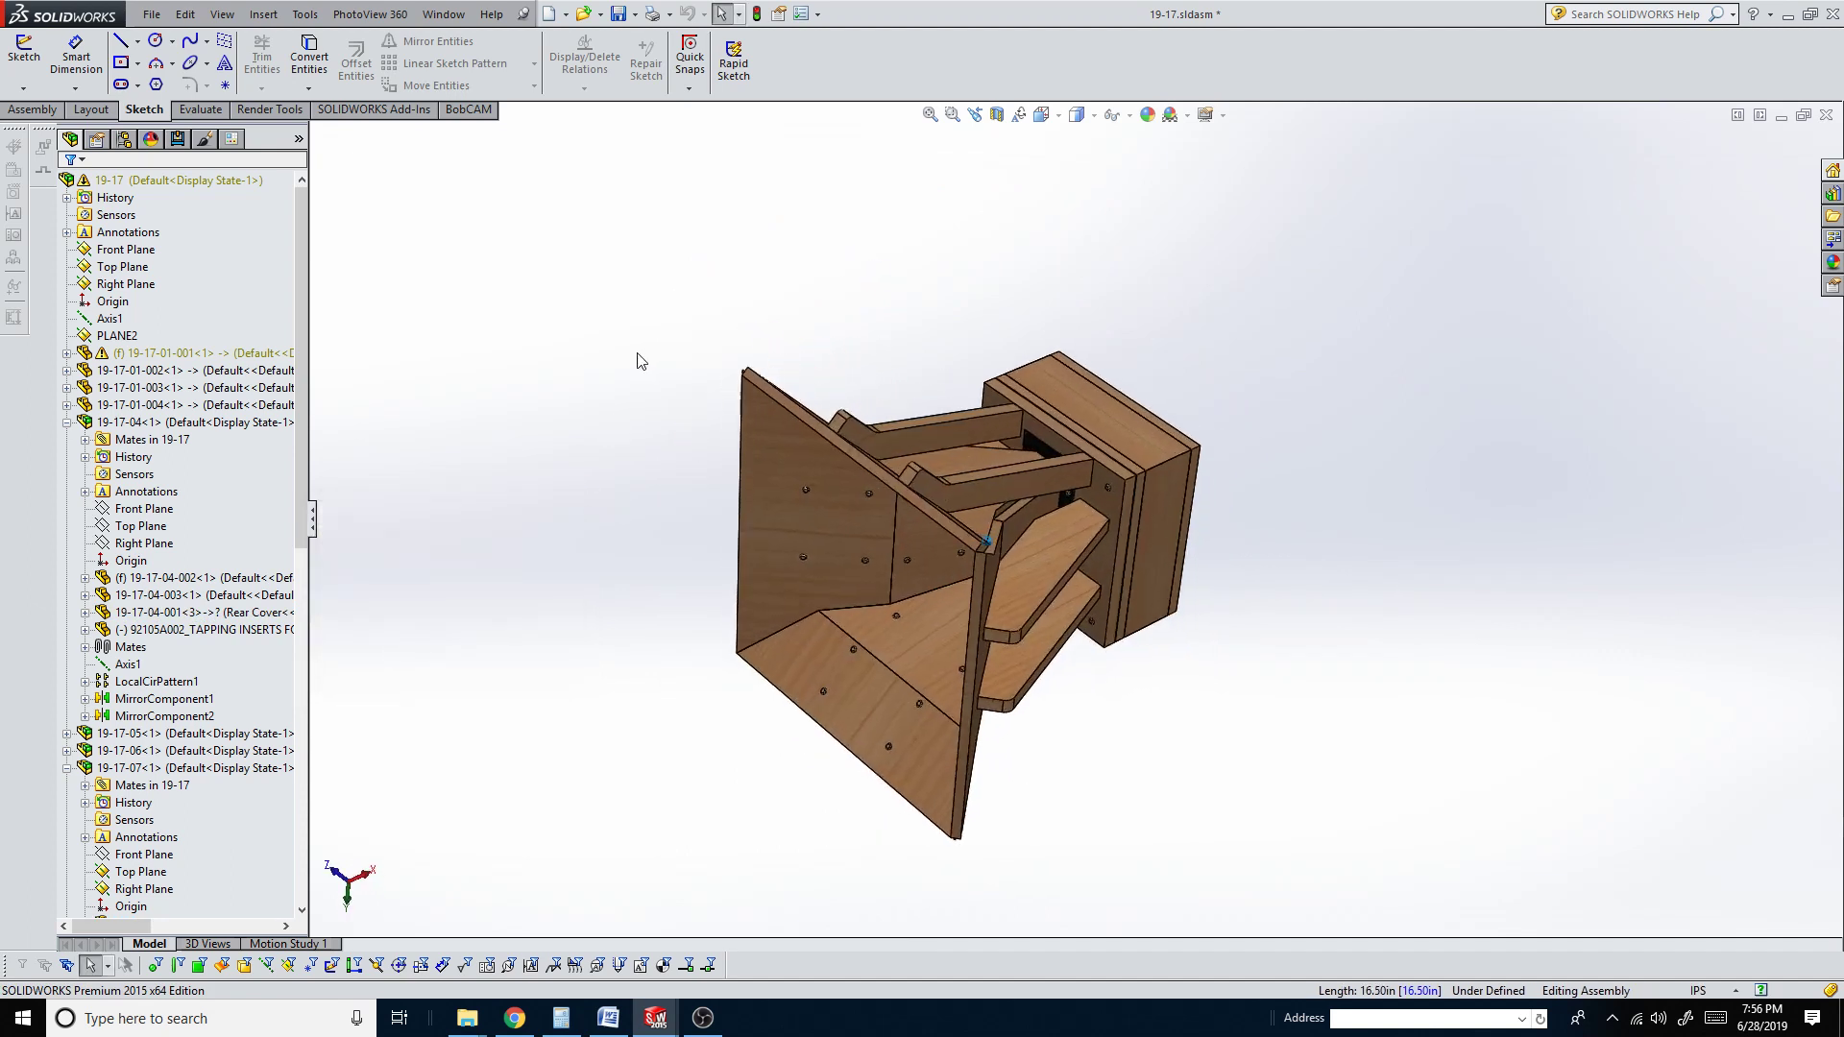
pyautogui.press('Left')
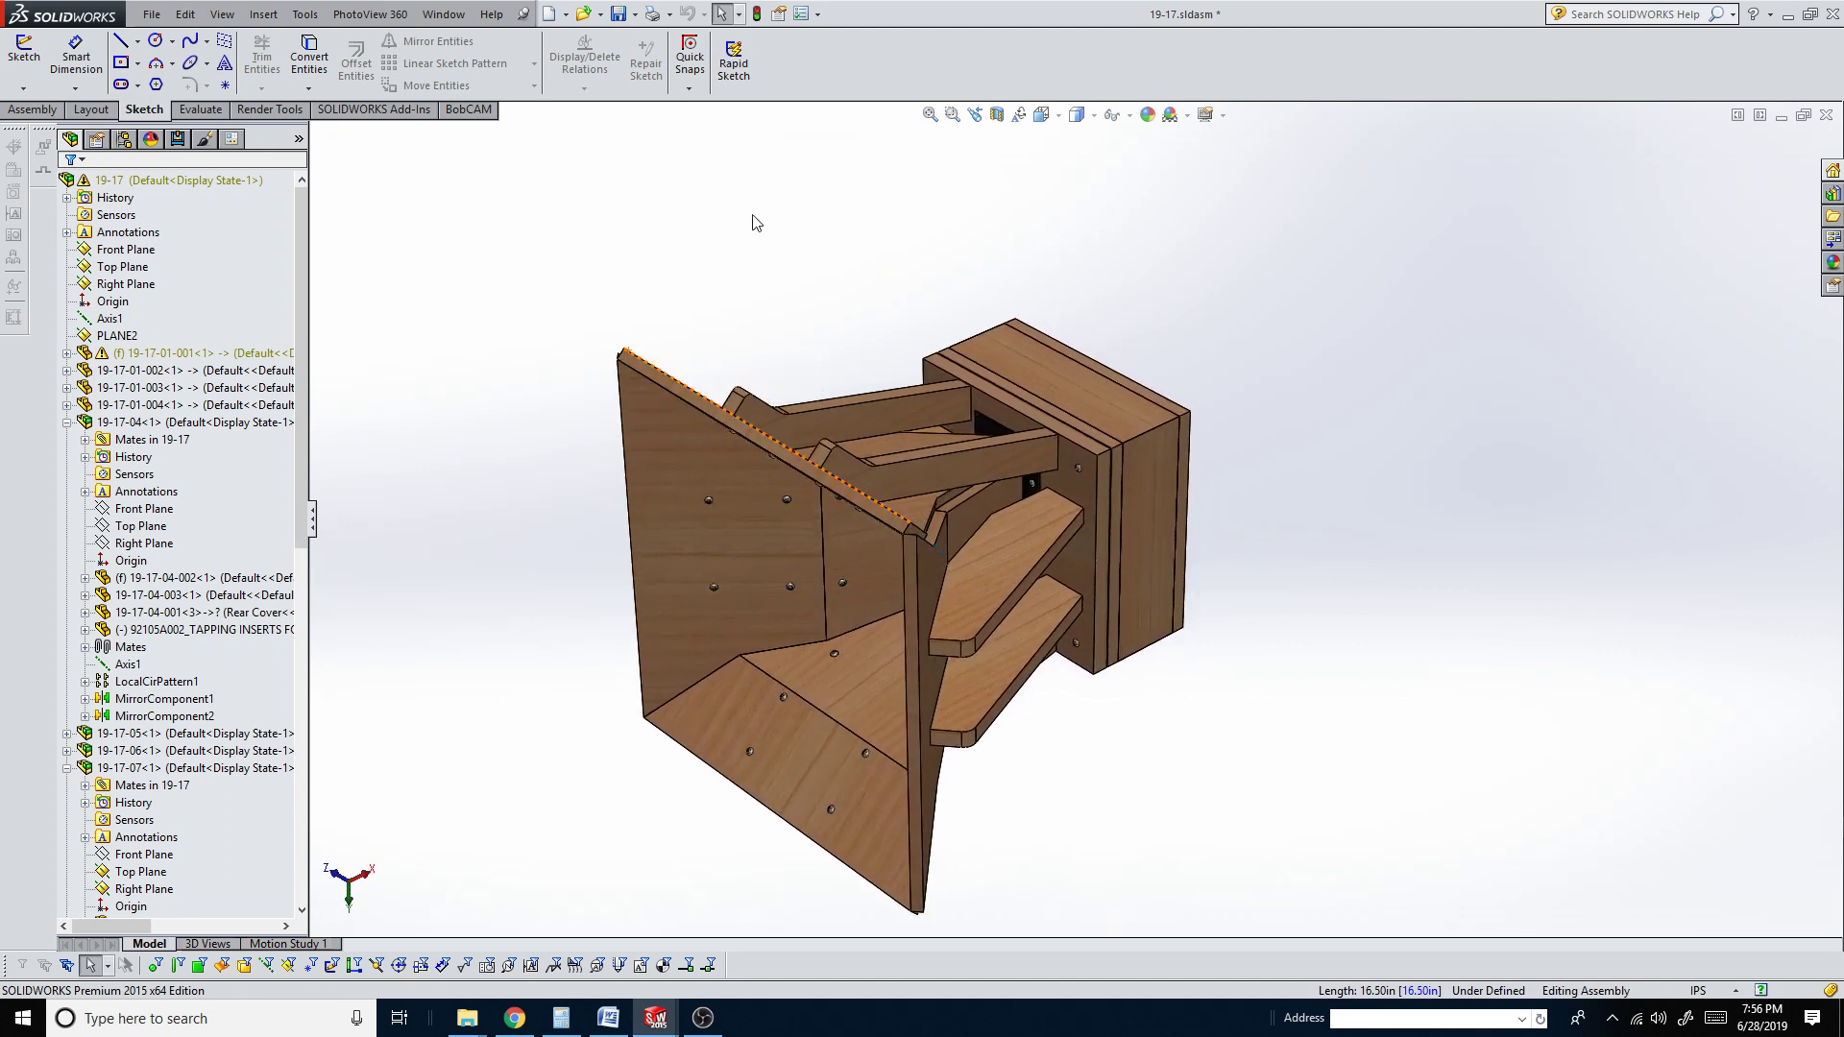
pyautogui.press('Left')
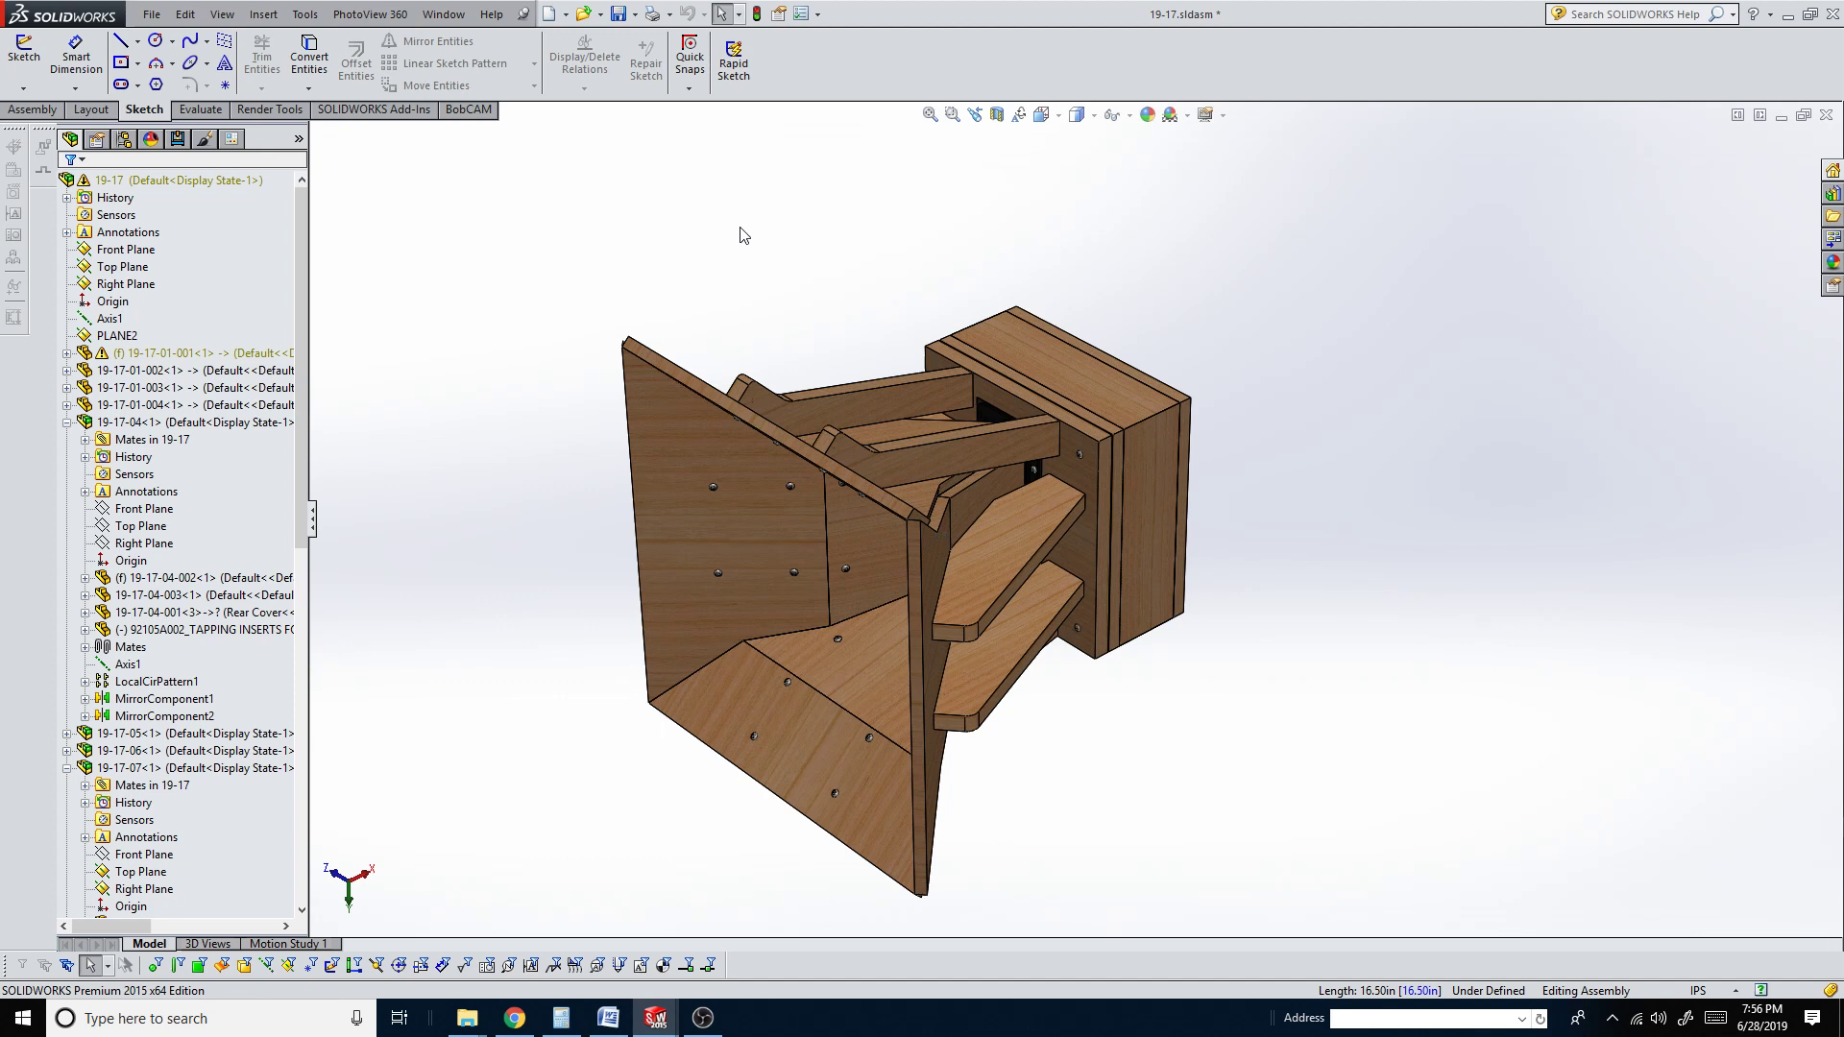
pyautogui.press('Left')
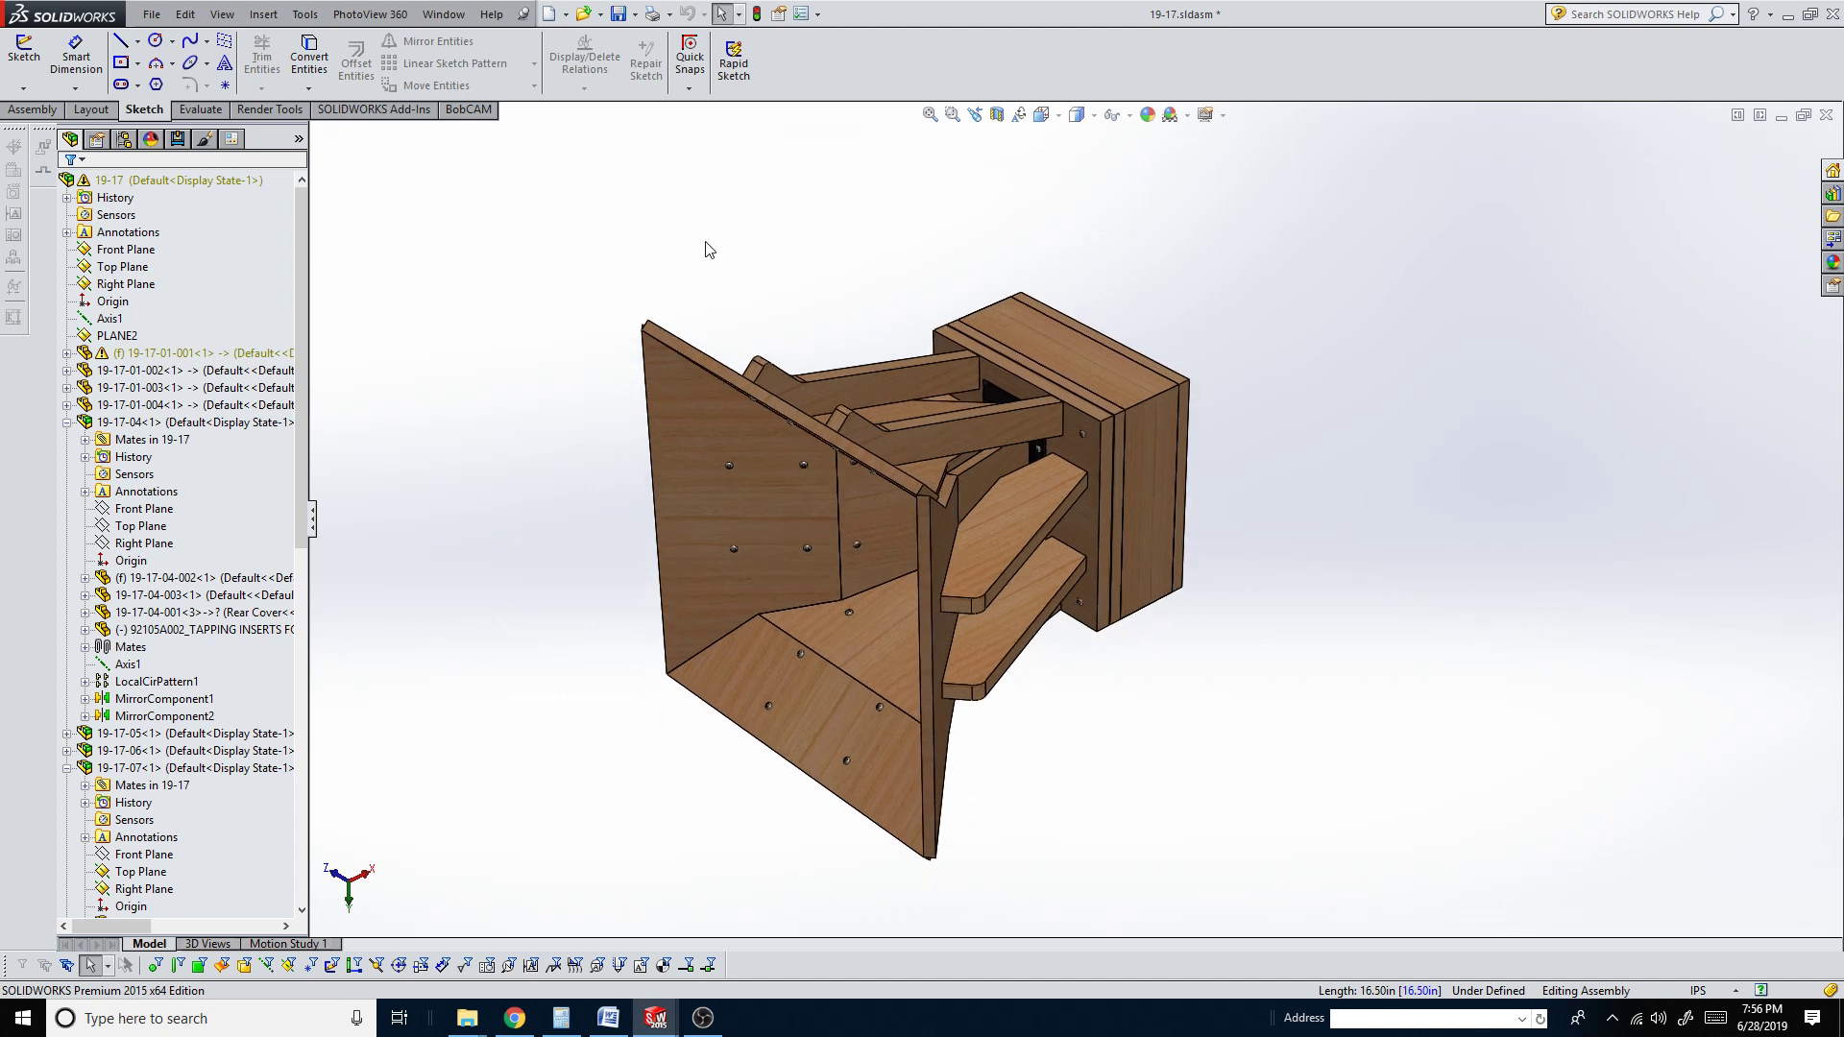
pyautogui.press('Left')
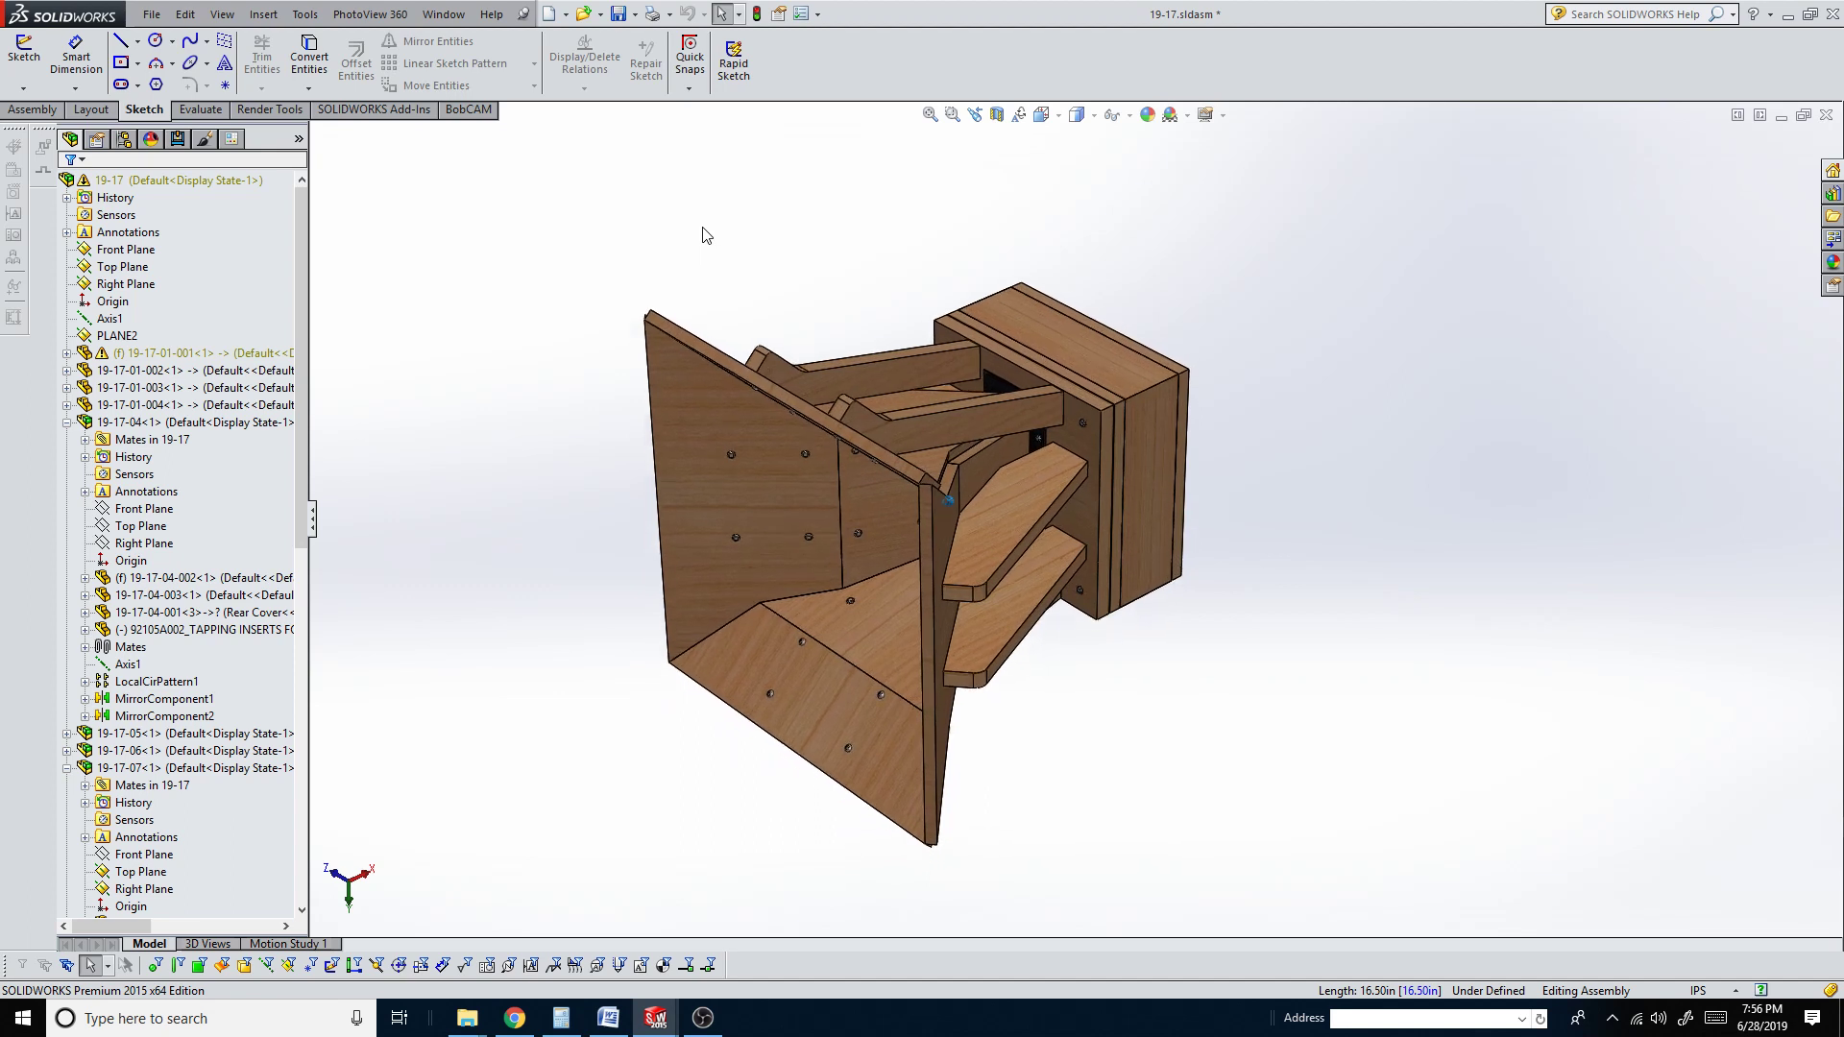
# Switch to the open 19-17 drawing, review its overview sheet and bring up sheet 04-002
pyautogui.click(444, 13)
pyautogui.click(480, 241)
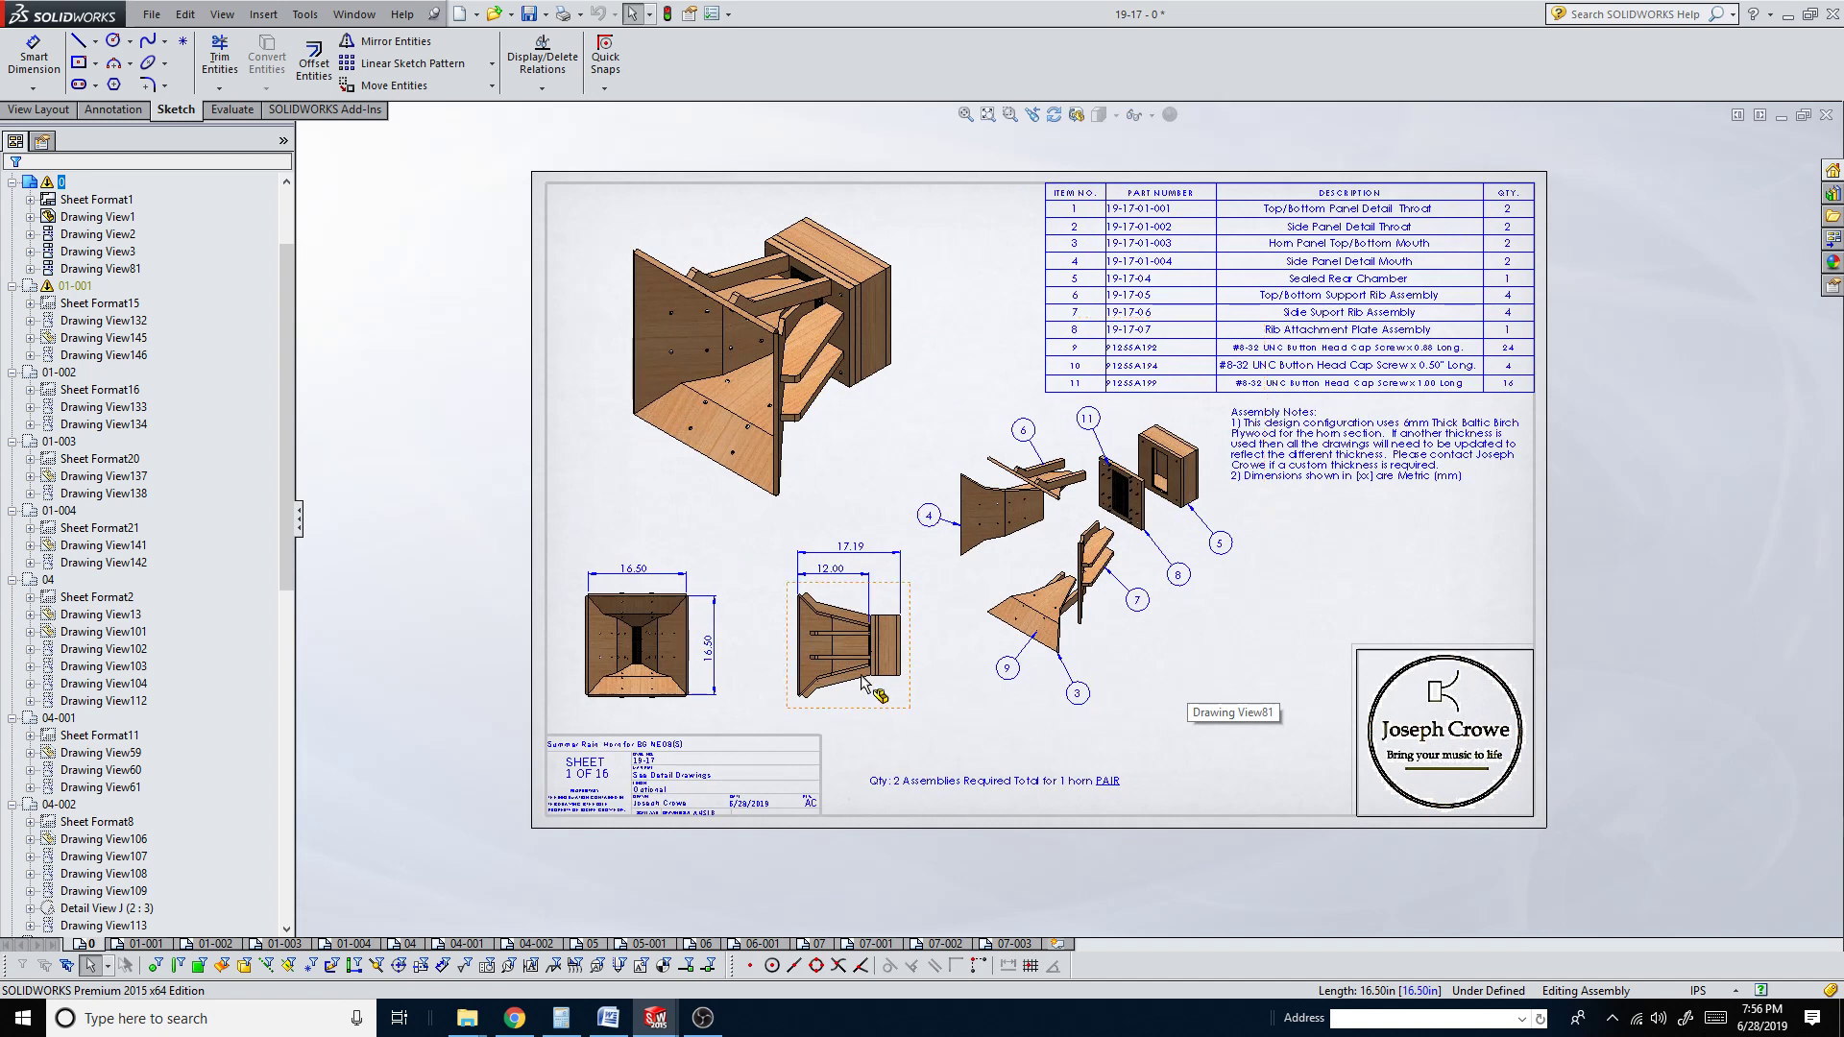
pyautogui.click(535, 943)
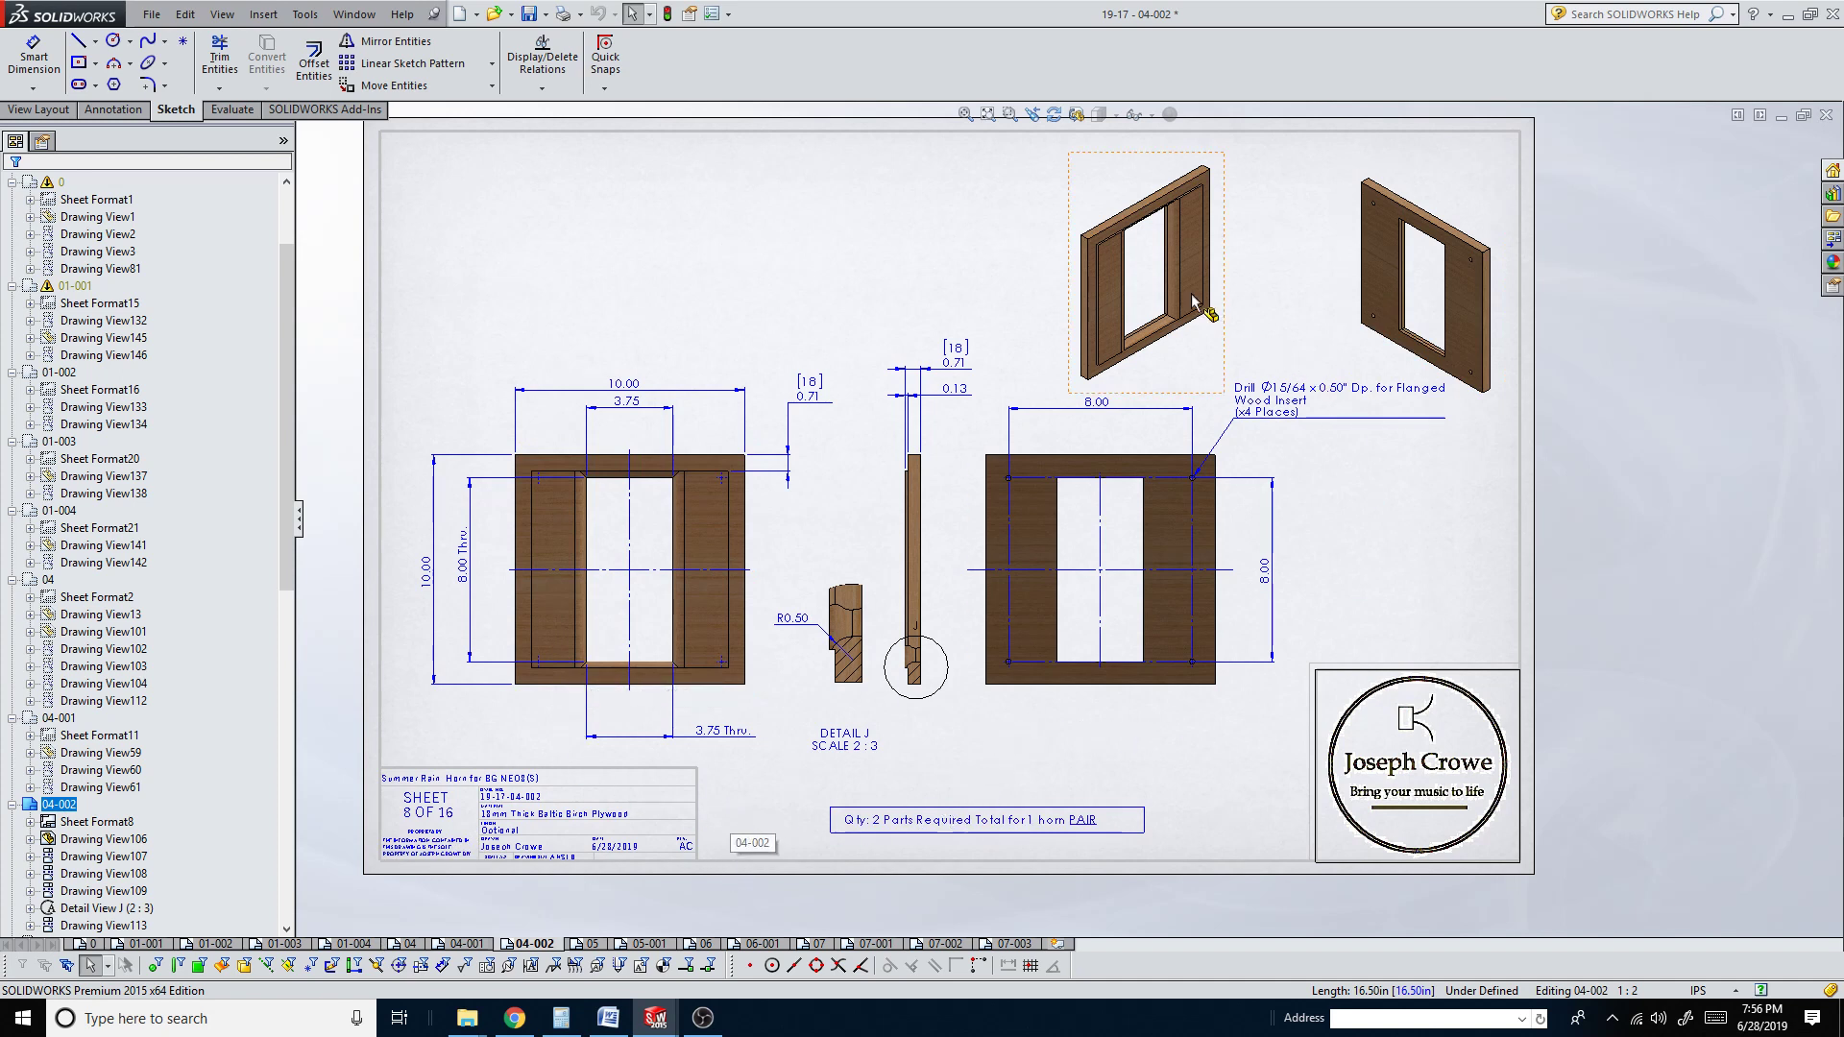
# Review the support rib sheets 05 through 06-001 and attachment plate sheet 07, and return to overview sheet 0
pyautogui.click(592, 944)
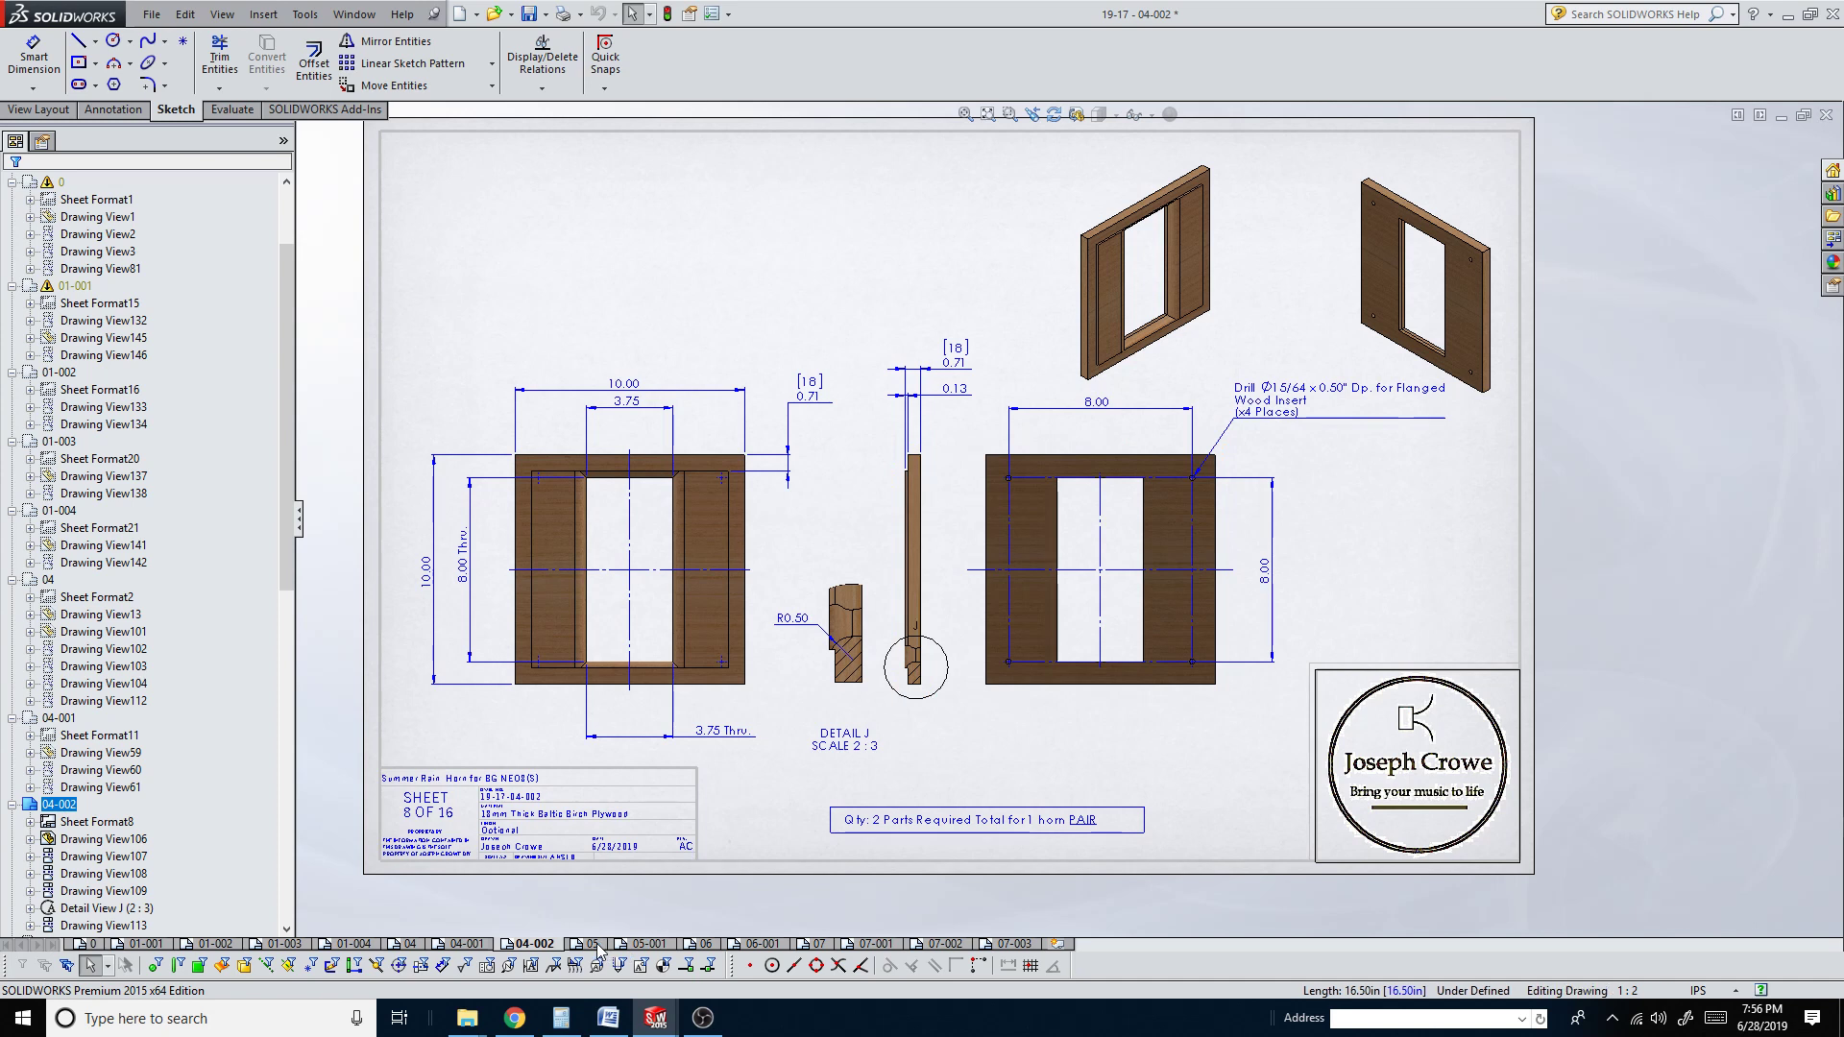
pyautogui.click(648, 944)
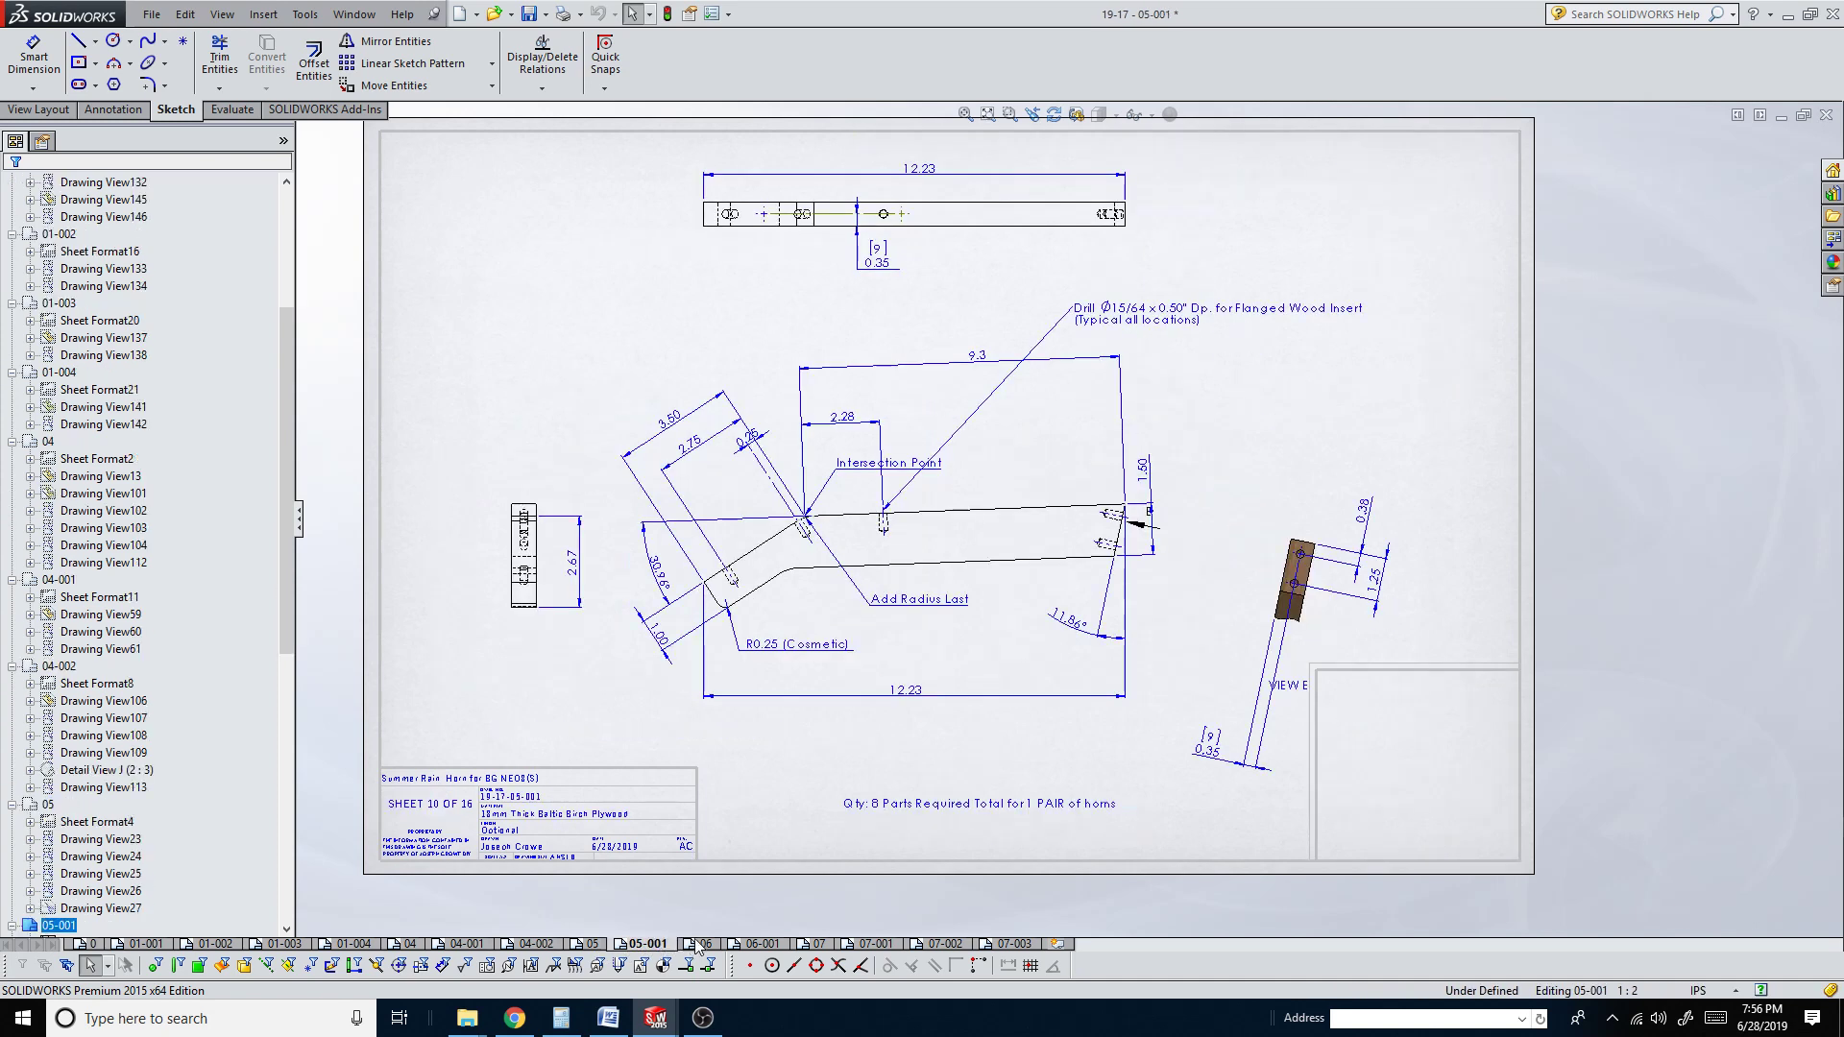
pyautogui.click(698, 944)
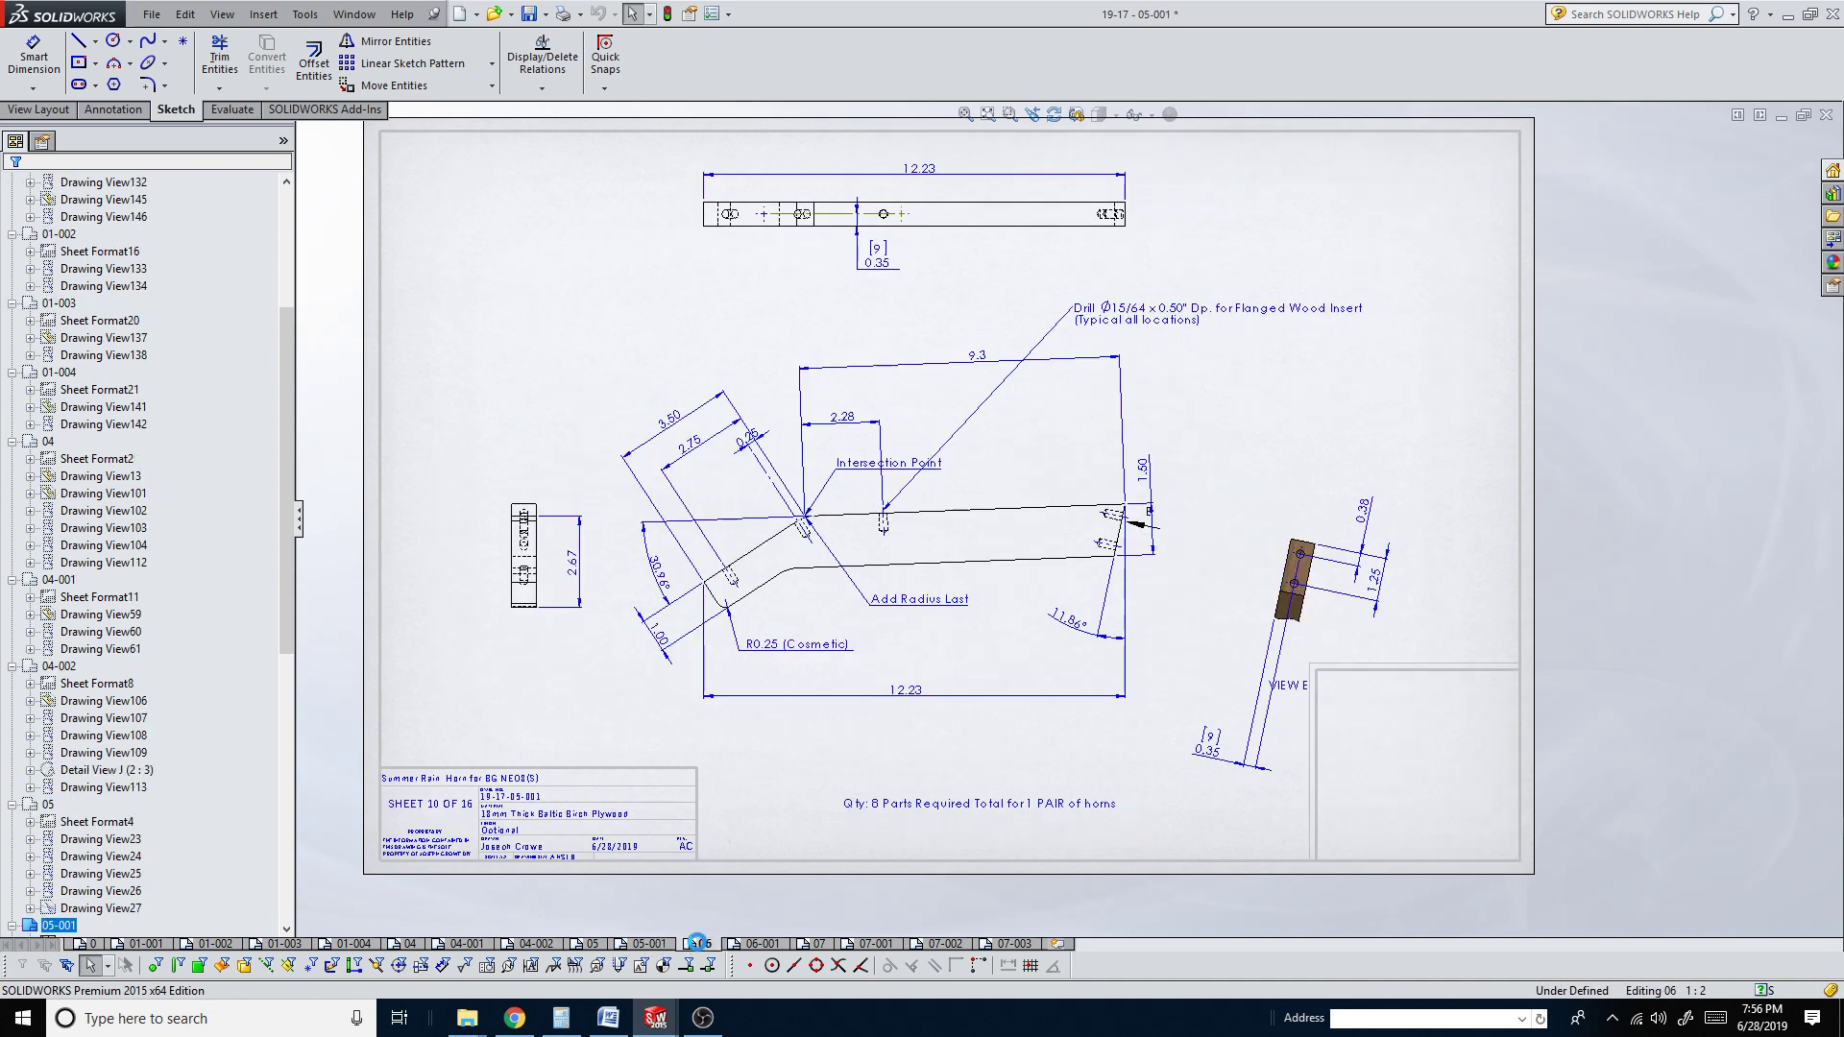
pyautogui.click(758, 944)
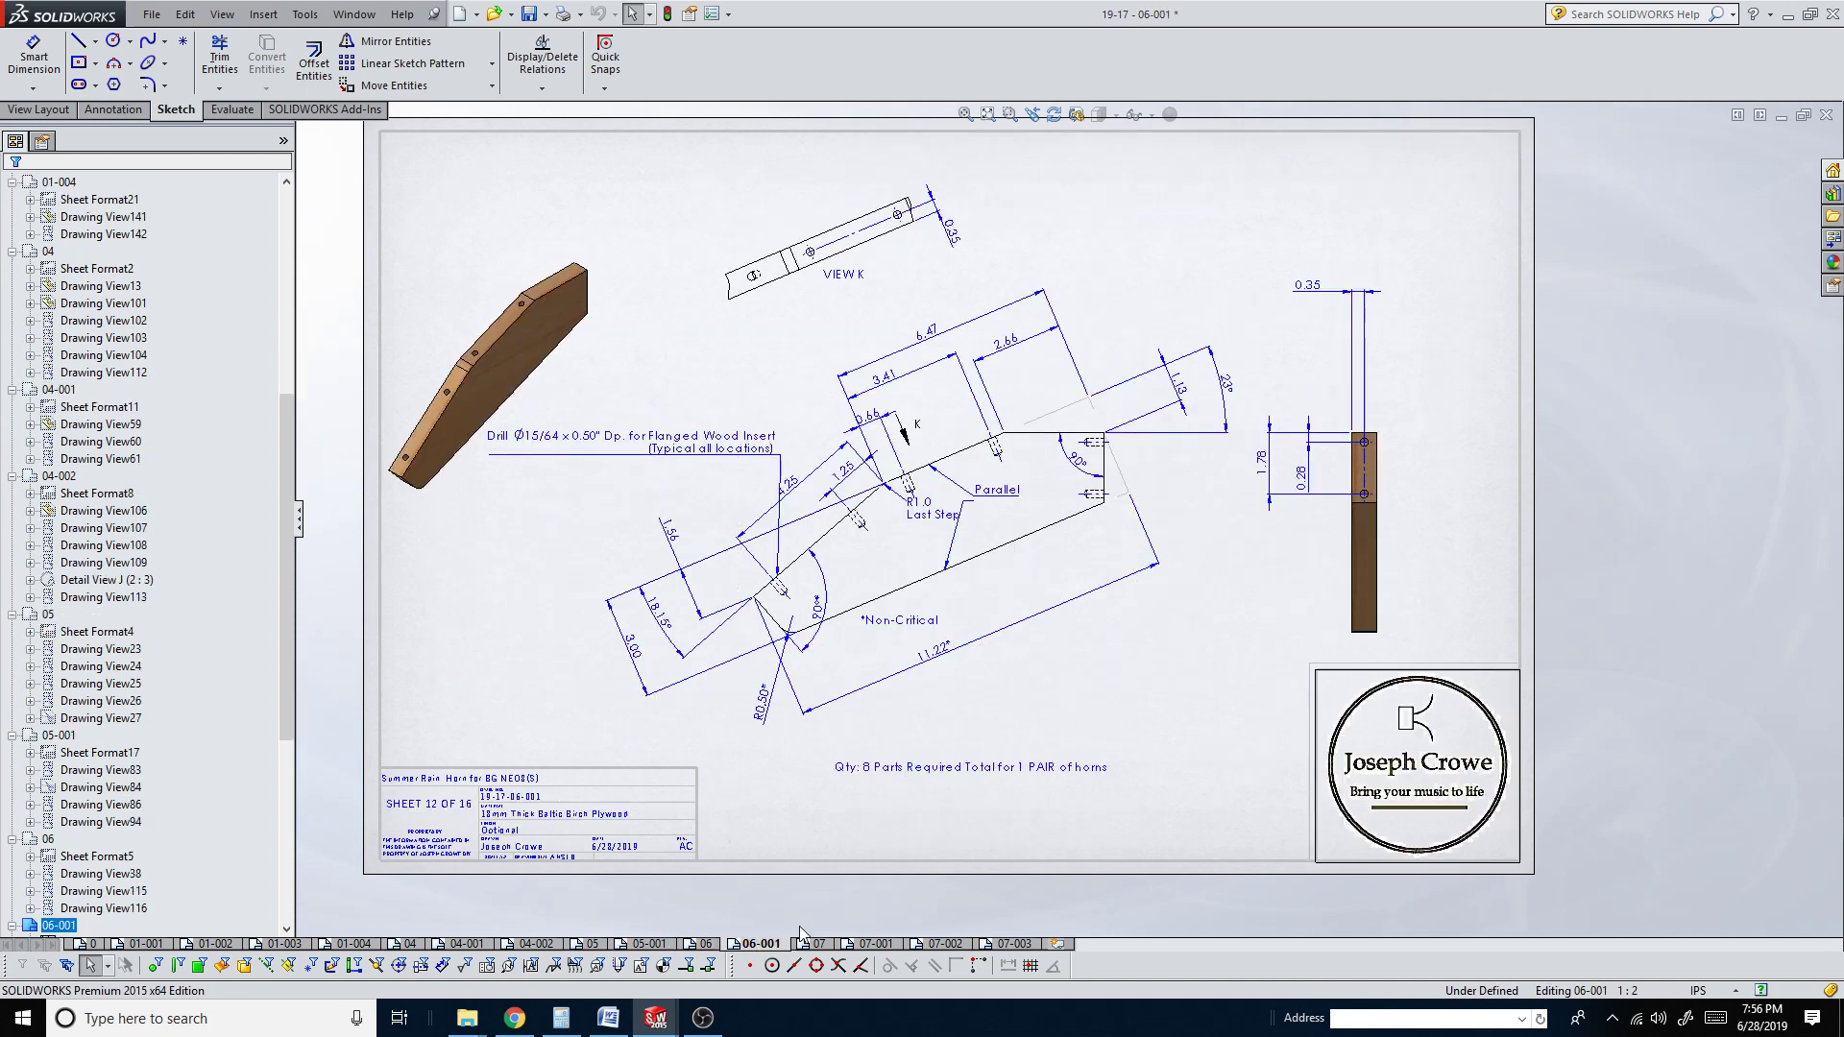
pyautogui.click(817, 944)
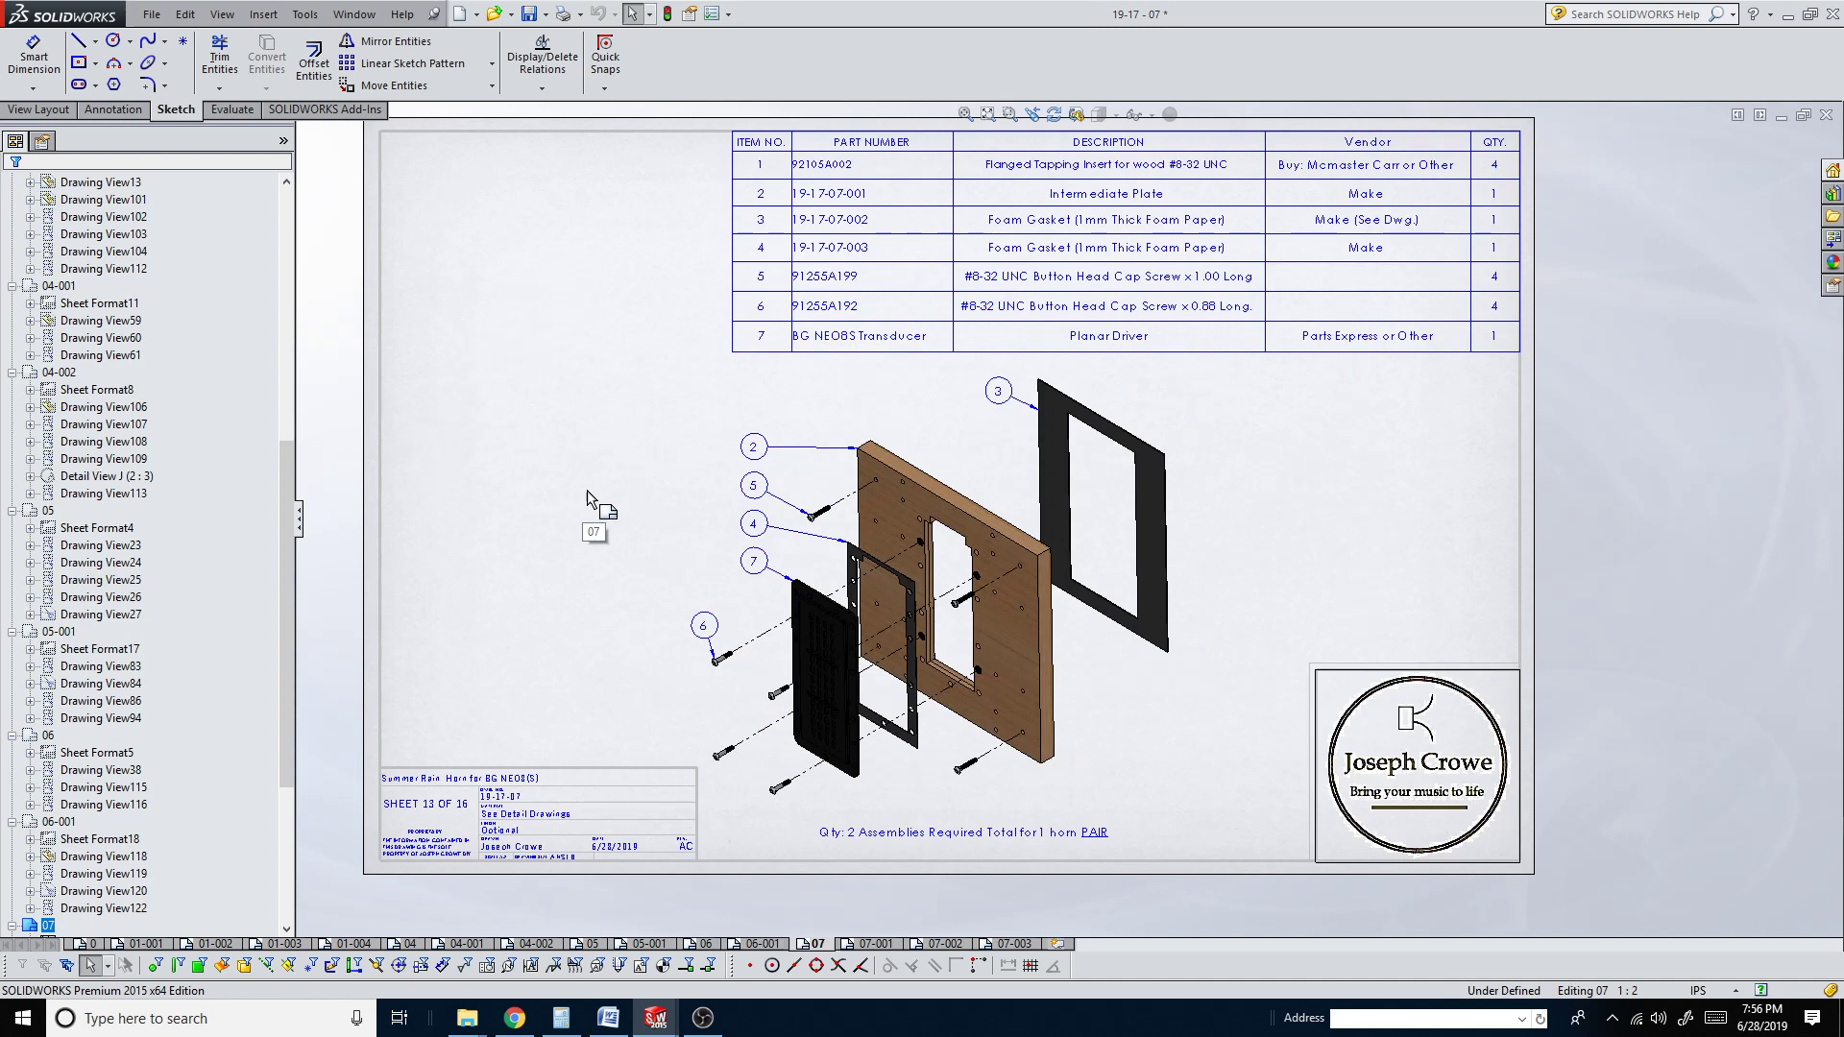
pyautogui.click(89, 944)
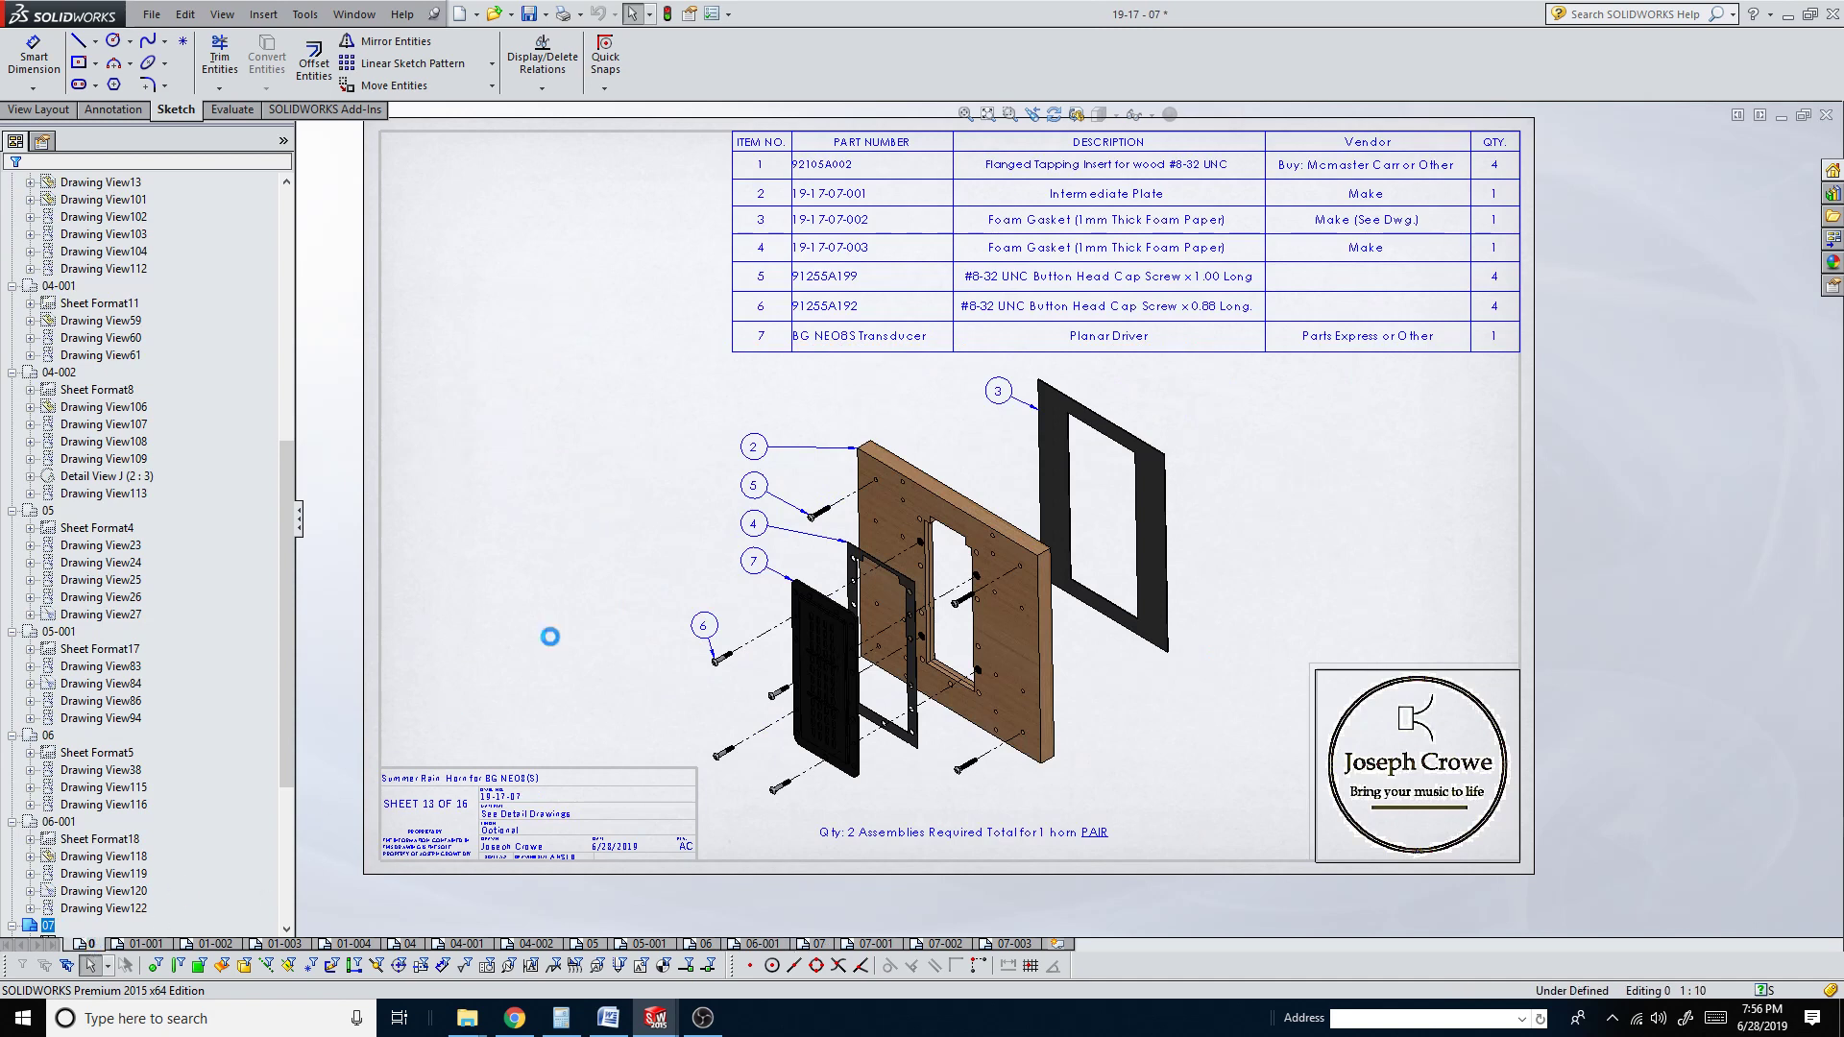